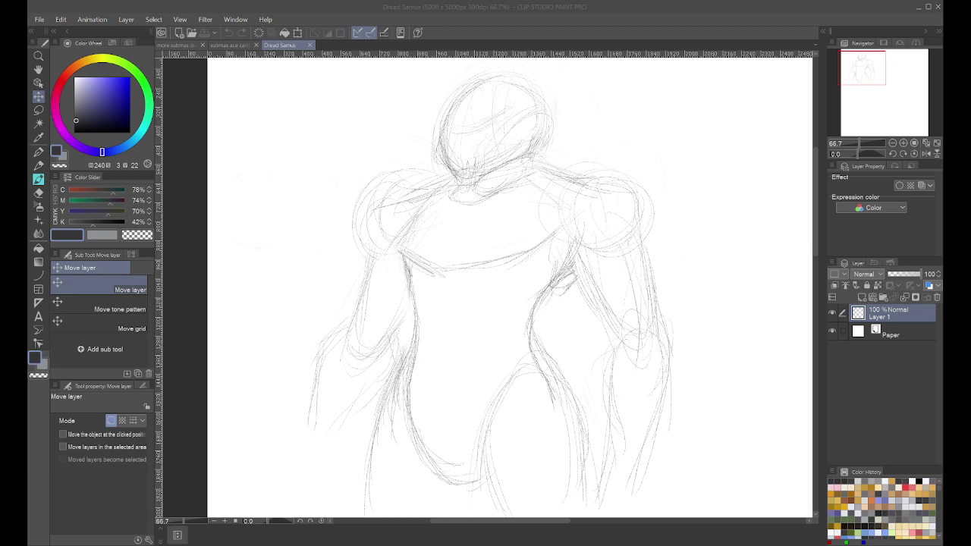
key(alt+Tab)
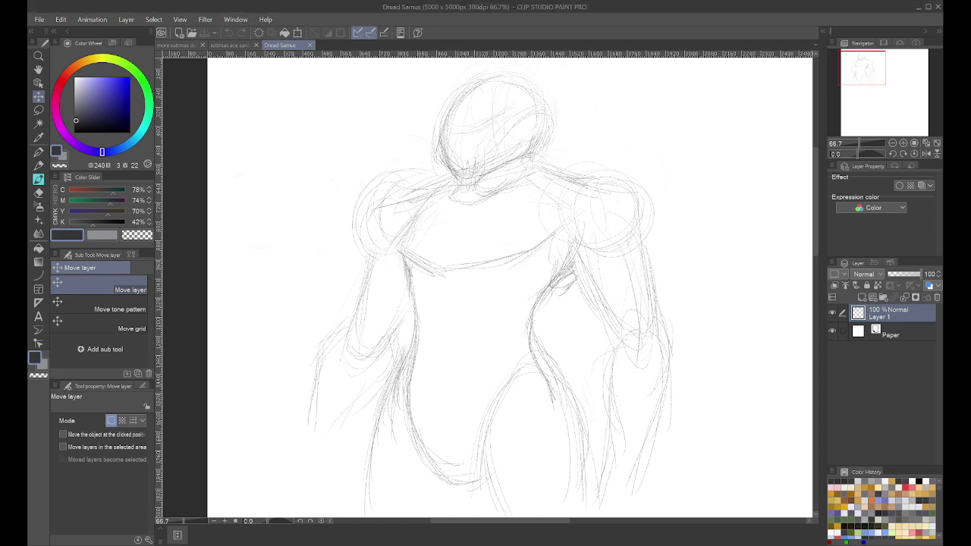
key(alt+Tab)
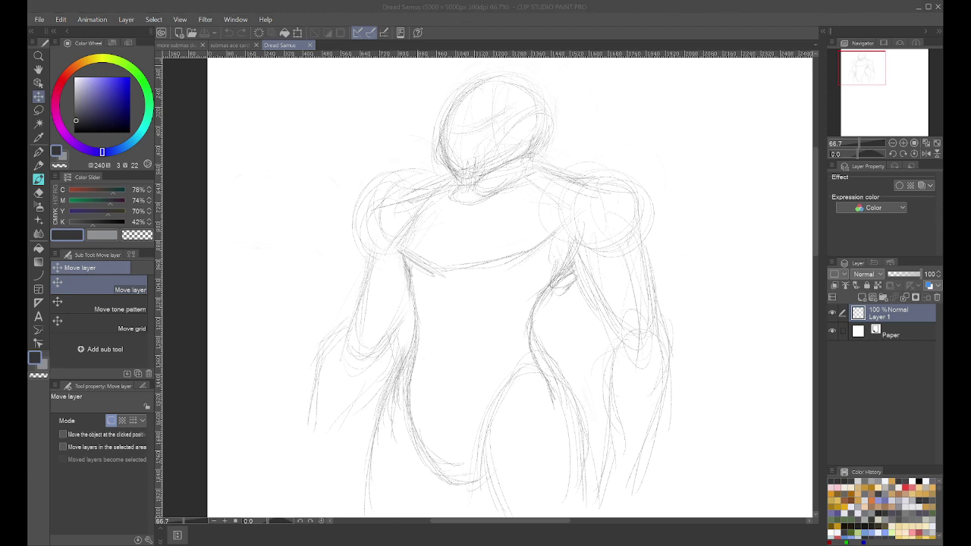
click(392, 4)
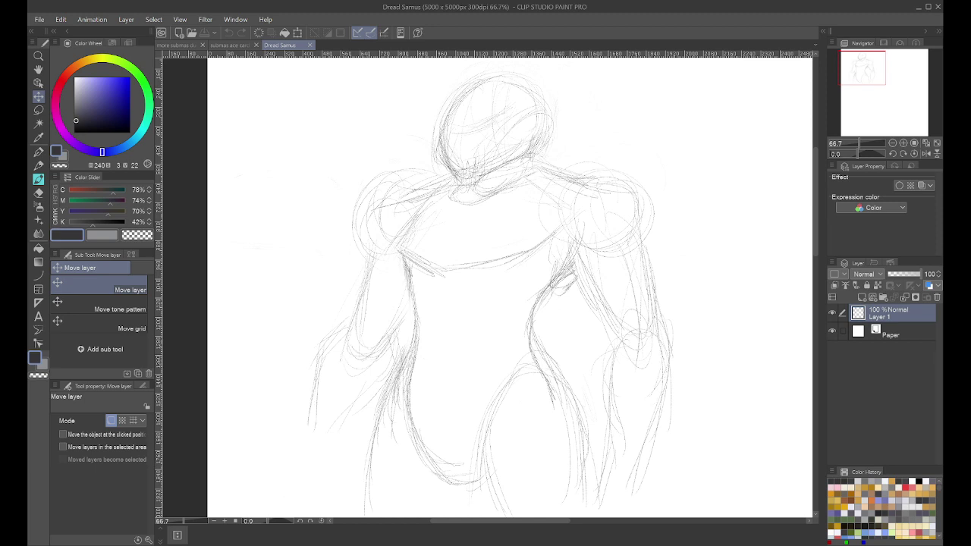
click(123, 544)
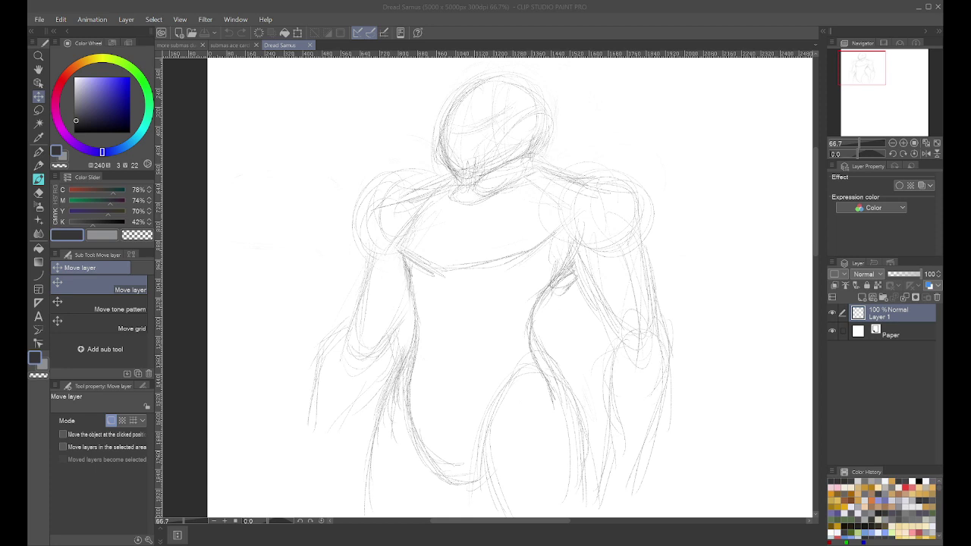
Step: Clean up the waist-to-thigh junction on the viewer's right with the soft eraser and redraw its contour in pencil
key(e)
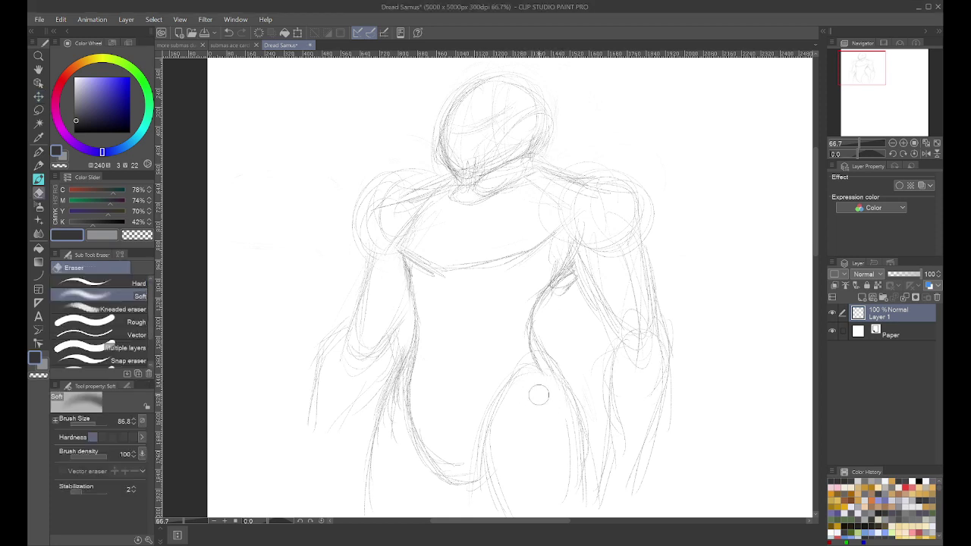
key(p)
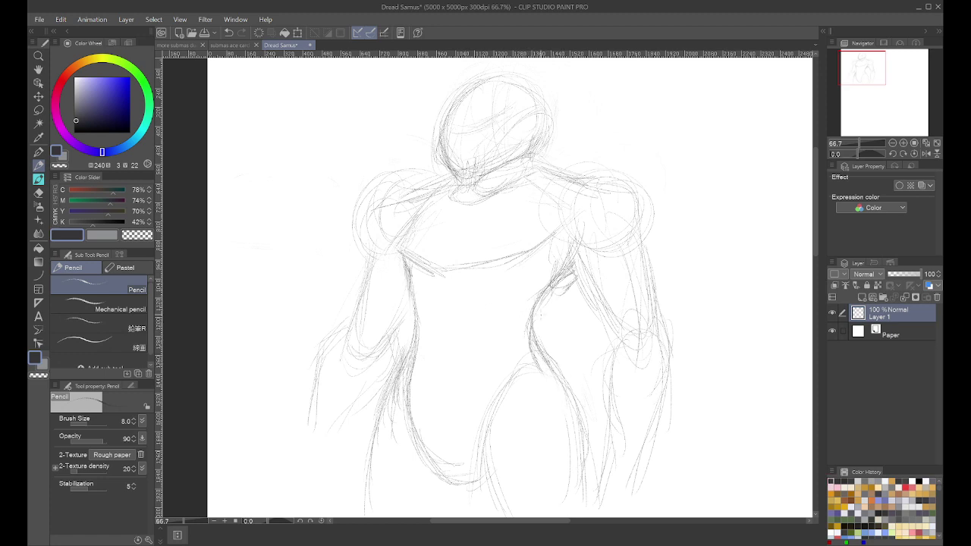
Step: Sketch the rounded shoulder armor on the viewer's right in pencil, with a curved chest-side edge, outer contour and inner circle
mouse_move(561, 178)
mouse_down()
mouse_move(554, 231)
mouse_move(546, 227)
mouse_up()
mouse_move(589, 266)
mouse_down()
mouse_move(543, 228)
mouse_move(596, 273)
mouse_up()
drag(563, 158, 667, 197)
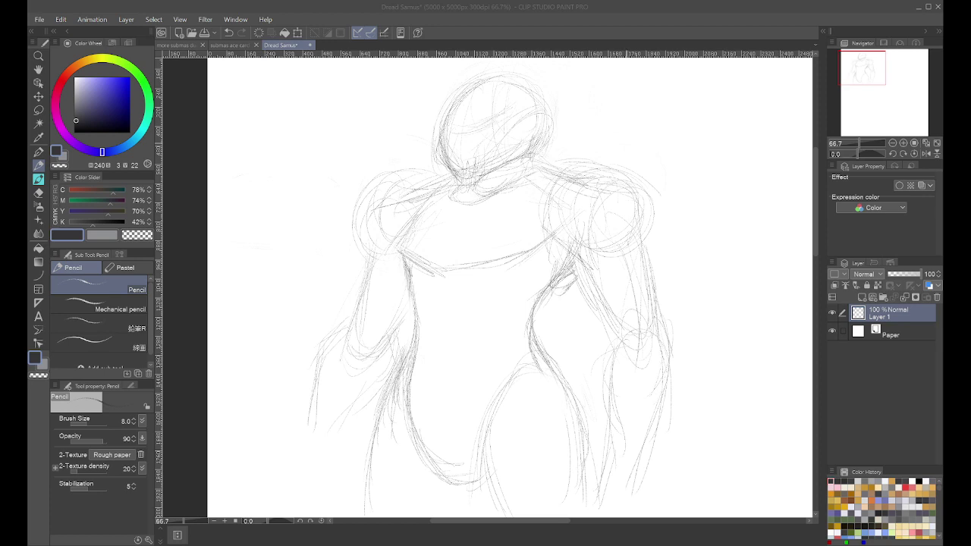
click(624, 215)
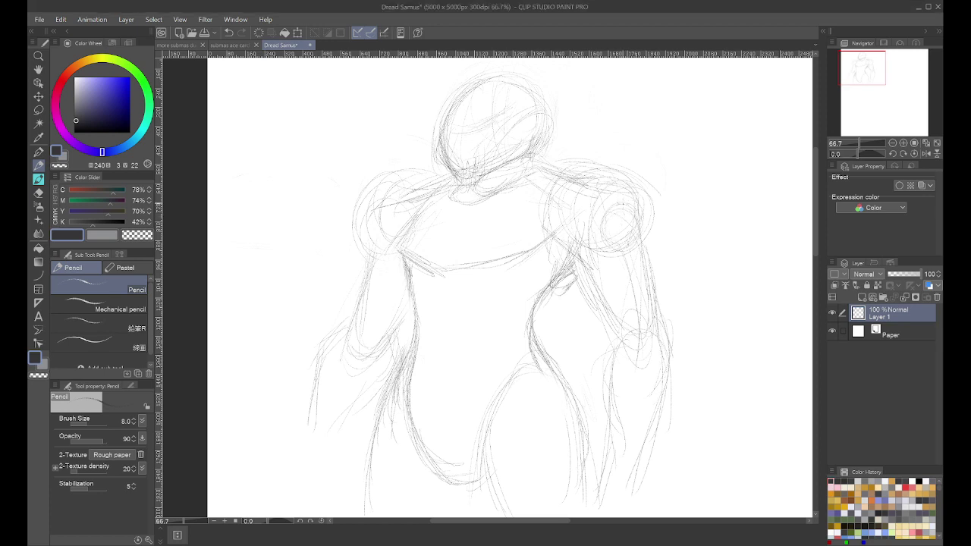
mouse_move(642, 242)
mouse_down()
mouse_move(629, 176)
mouse_move(647, 238)
mouse_move(652, 199)
mouse_up()
mouse_move(596, 160)
mouse_down()
mouse_move(553, 192)
mouse_move(635, 173)
mouse_up()
mouse_move(557, 188)
mouse_down()
mouse_move(547, 229)
mouse_move(601, 266)
mouse_up()
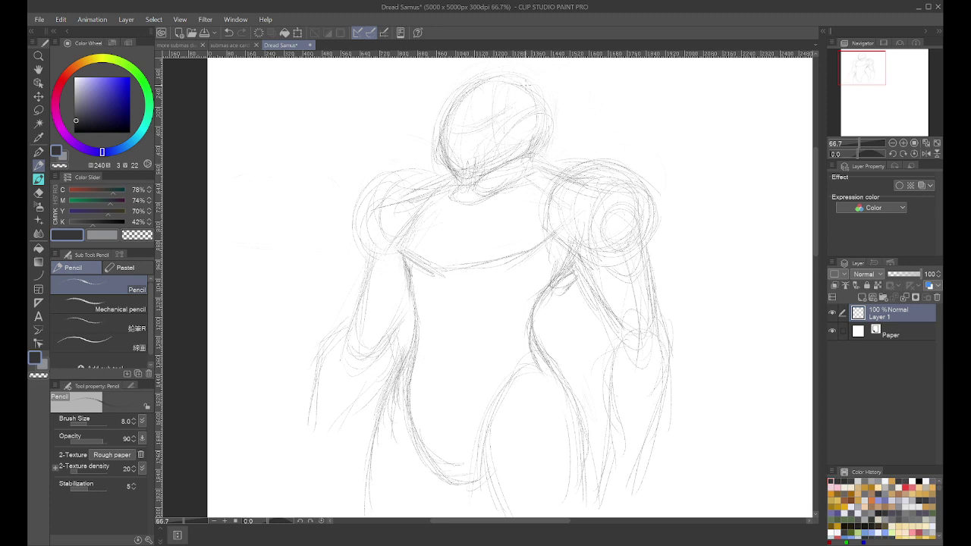
Step: Reinforce the helmet outline and sketch the diagonal lower visor edge running down to the chin
drag(524, 86, 536, 127)
mouse_move(542, 116)
mouse_down()
mouse_move(494, 142)
mouse_move(512, 121)
mouse_move(467, 170)
mouse_up()
drag(502, 142, 464, 170)
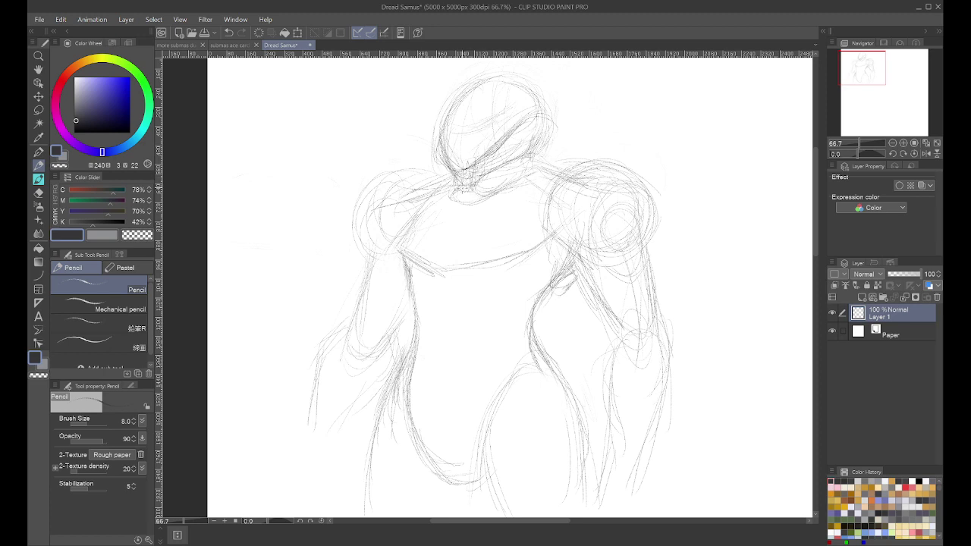
mouse_move(433, 136)
mouse_down()
mouse_move(432, 162)
mouse_move(447, 169)
mouse_up()
mouse_move(537, 95)
mouse_down()
mouse_move(511, 73)
mouse_move(496, 81)
mouse_up()
drag(552, 133, 540, 150)
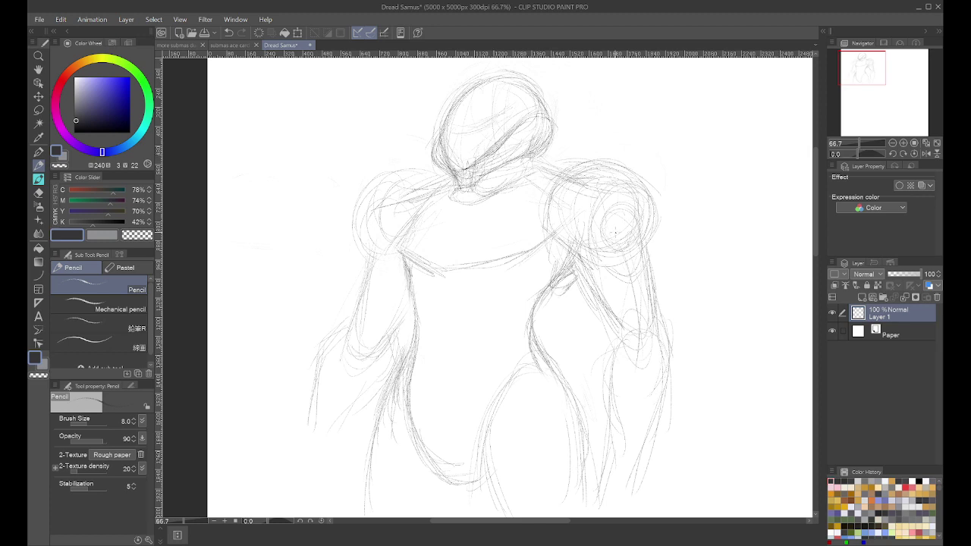
Step: Erase the rough circle inside the shoulder armor on the viewer's right and redraw it as clean concentric ovals
key(e)
mouse_move(637, 212)
mouse_down()
mouse_move(601, 231)
mouse_move(614, 183)
mouse_up()
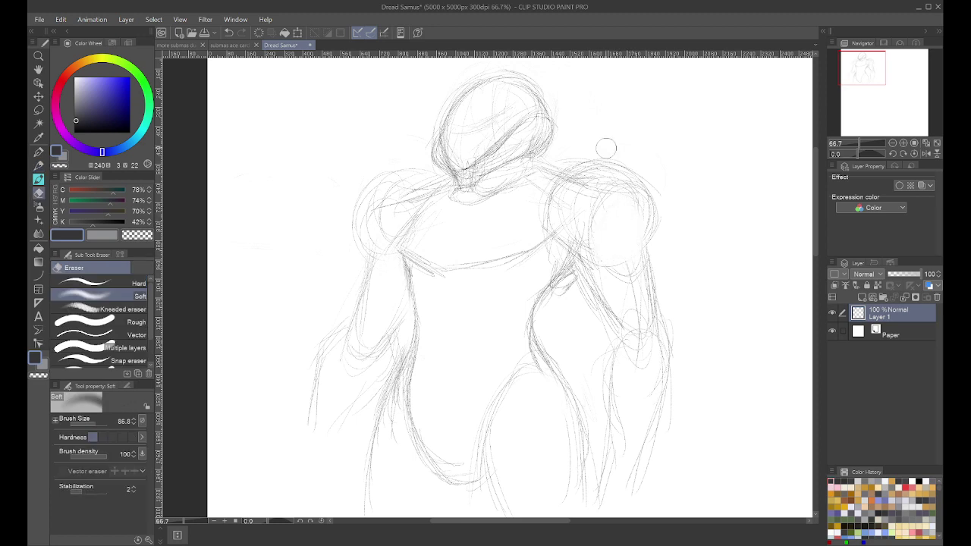
key(p)
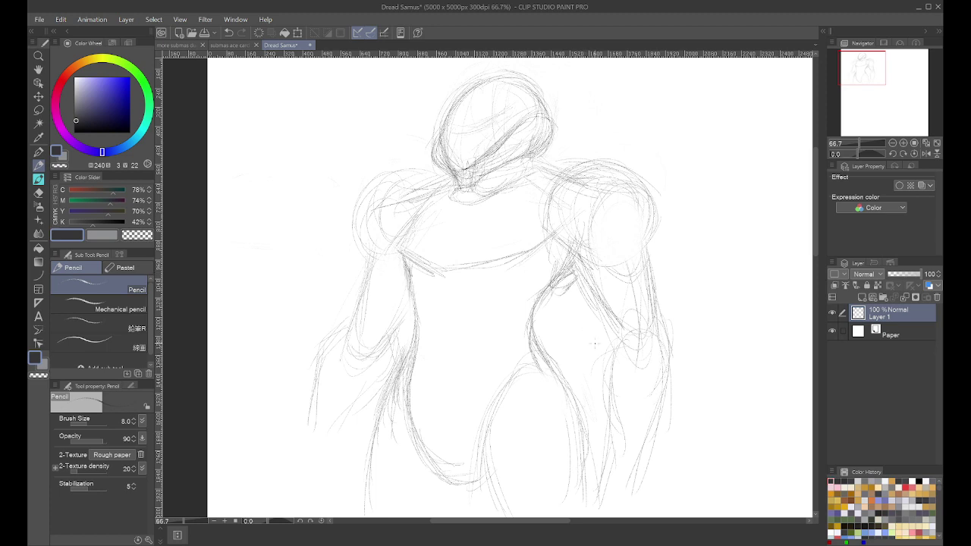
mouse_move(622, 202)
mouse_down()
mouse_move(605, 235)
mouse_move(640, 231)
mouse_up()
drag(590, 249, 609, 260)
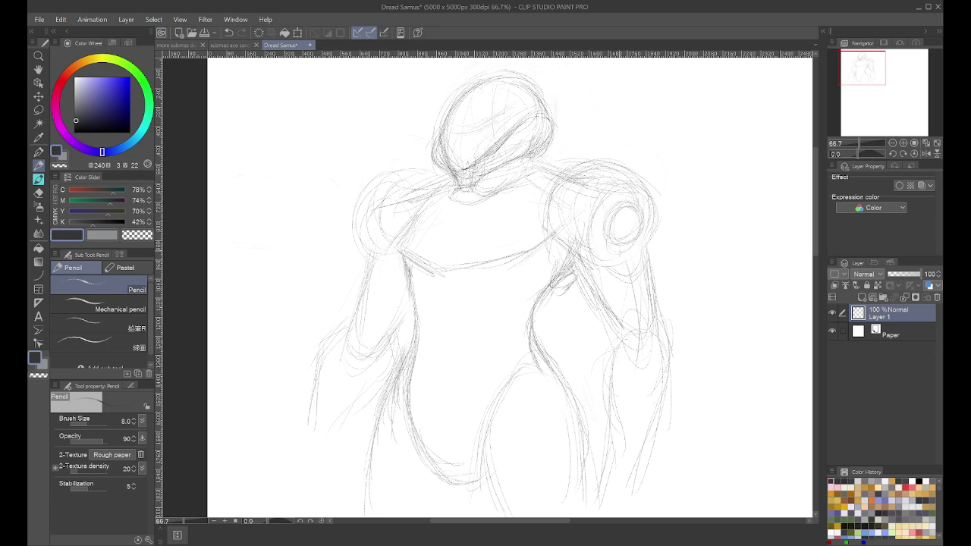
drag(601, 204, 597, 247)
Step: Reinforce the round shoulder armor on the viewer's left and its inner curve toward the neck in pencil
mouse_move(408, 188)
mouse_down()
mouse_move(440, 178)
mouse_move(384, 182)
mouse_move(358, 211)
mouse_move(373, 258)
mouse_up()
mouse_move(408, 221)
mouse_down()
mouse_move(399, 233)
mouse_move(410, 218)
mouse_up()
drag(409, 221, 392, 245)
drag(437, 187, 428, 193)
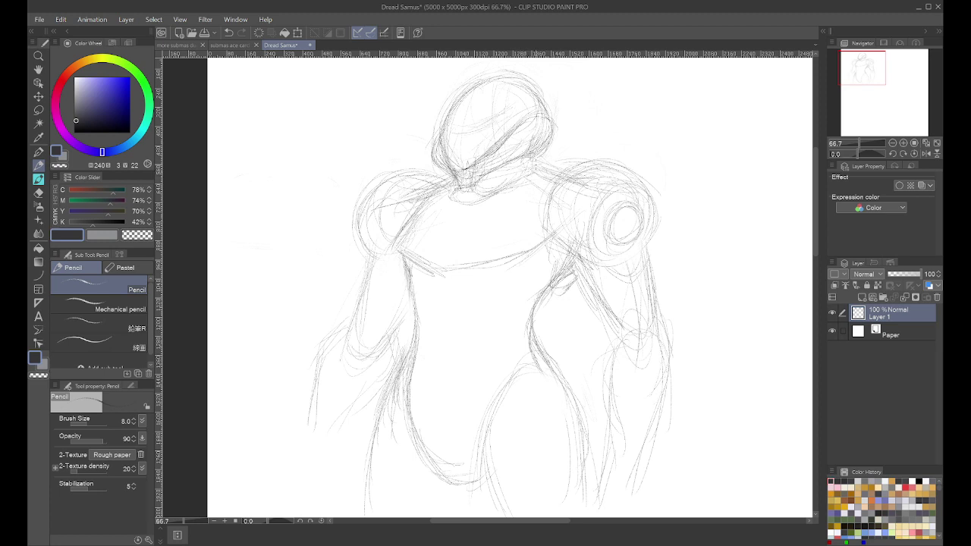
Step: Rework the neckline under the helmet, erasing the old curved collar lines and sketching a cleaner top edge for the chest
mouse_move(534, 170)
mouse_down()
mouse_move(553, 158)
mouse_move(544, 178)
mouse_up()
mouse_move(525, 171)
mouse_down()
mouse_move(485, 209)
mouse_move(465, 197)
mouse_up()
key(e)
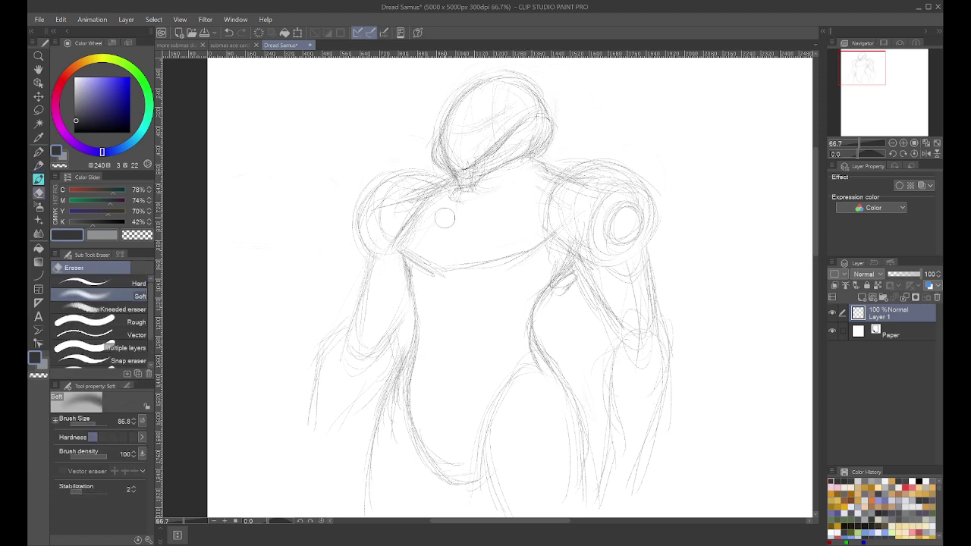
key(p)
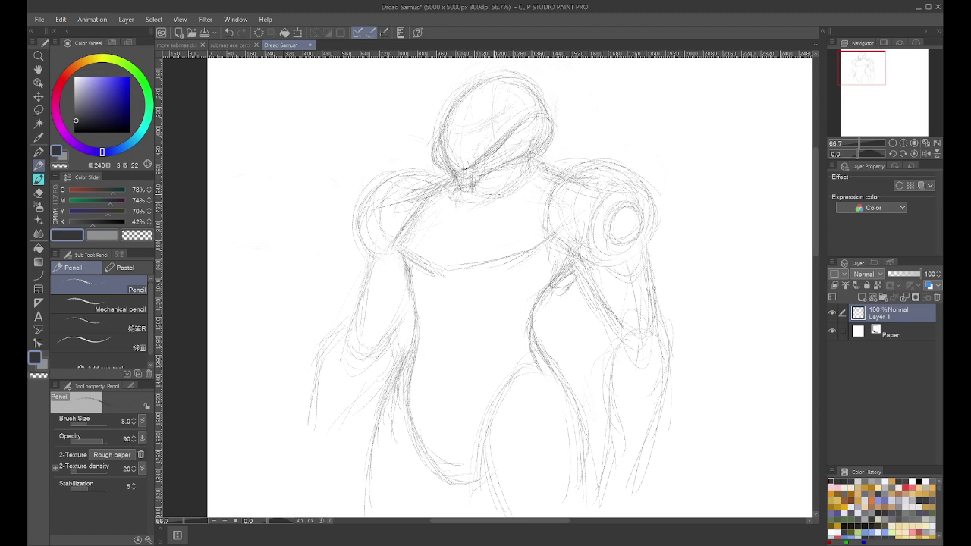
key(e)
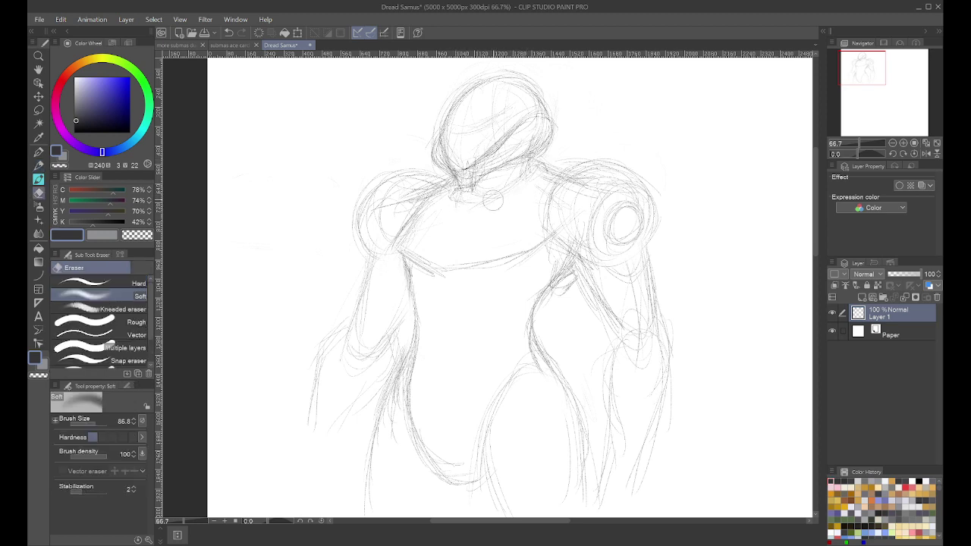
key(p)
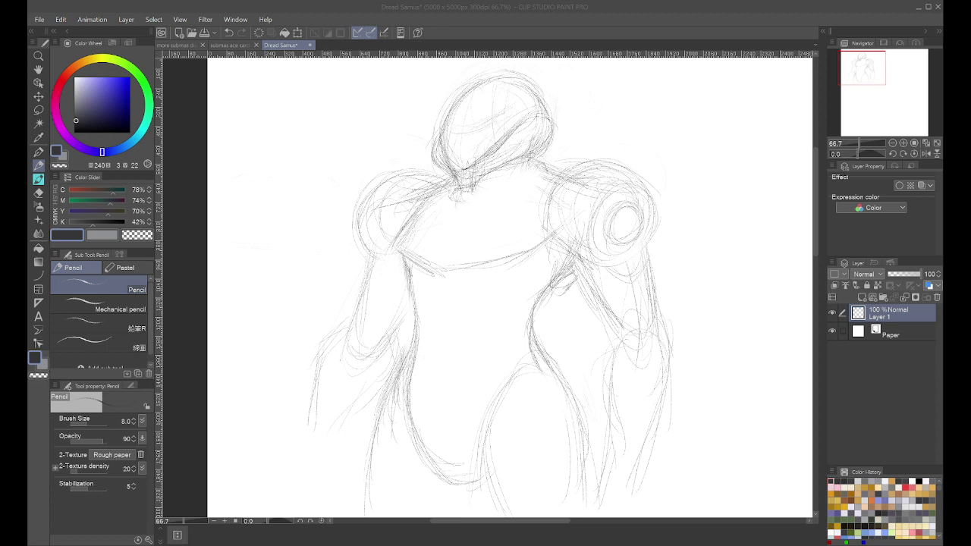
click(407, 166)
click(569, 194)
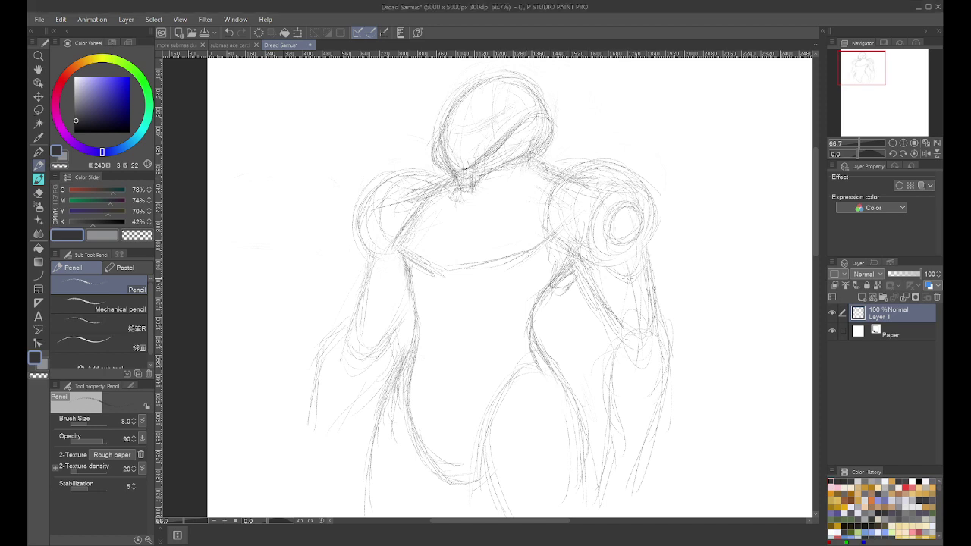
Step: Add pencil strokes to the upper arm and armpit on the viewer's right to firm up the arm contour
drag(635, 312, 645, 281)
drag(542, 266, 559, 270)
mouse_move(593, 313)
mouse_down()
mouse_move(609, 336)
mouse_move(605, 327)
mouse_up()
Step: Lasso the arm below the shoulder on the viewer's right and transform it, moving it slightly inward toward the torso
click(38, 109)
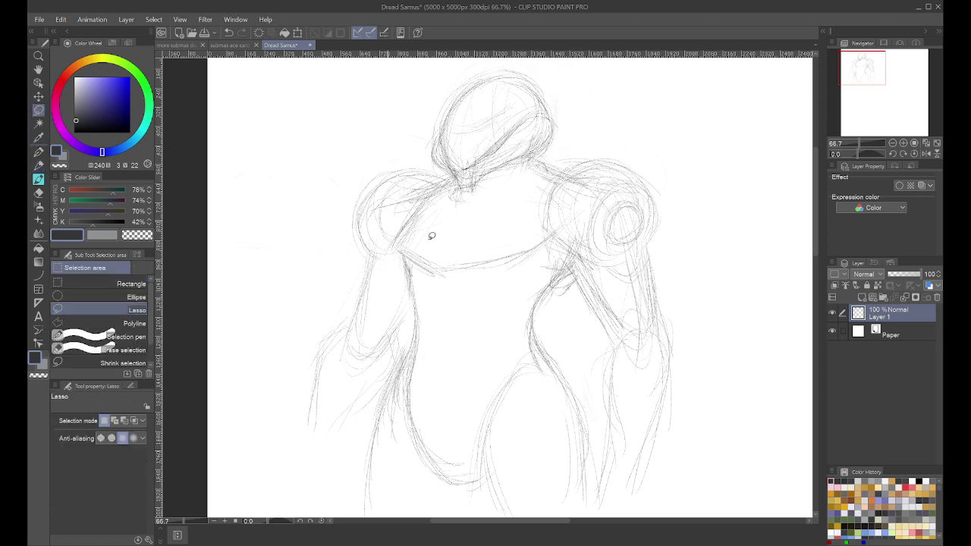
mouse_move(657, 253)
mouse_down()
mouse_move(659, 492)
mouse_move(624, 515)
mouse_move(591, 435)
mouse_move(592, 379)
mouse_move(561, 274)
mouse_move(567, 252)
mouse_move(601, 258)
mouse_move(665, 248)
mouse_up()
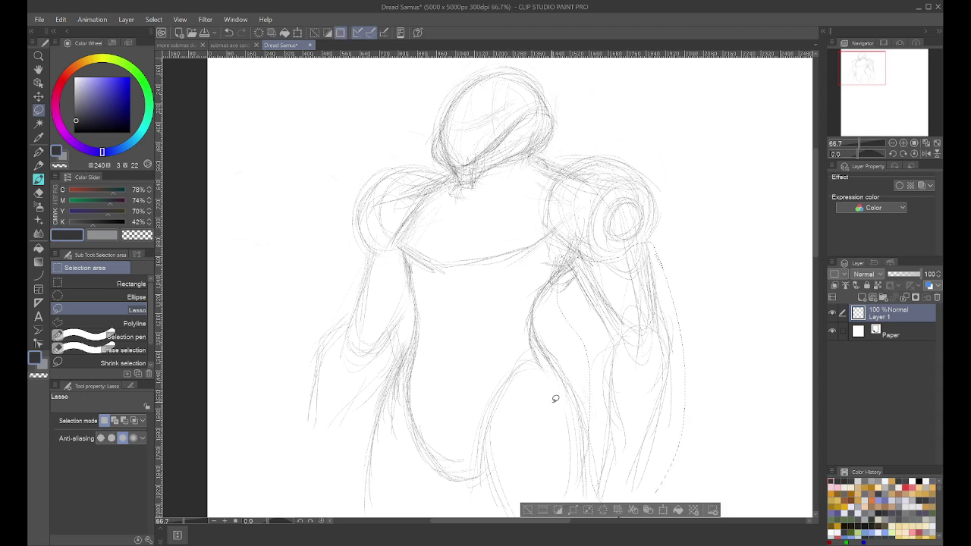
click(663, 511)
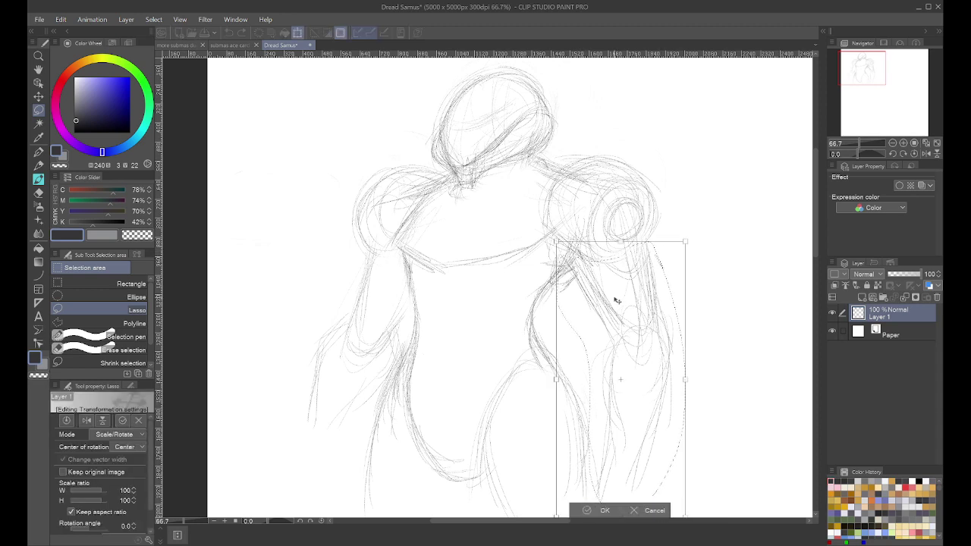
drag(617, 301, 603, 304)
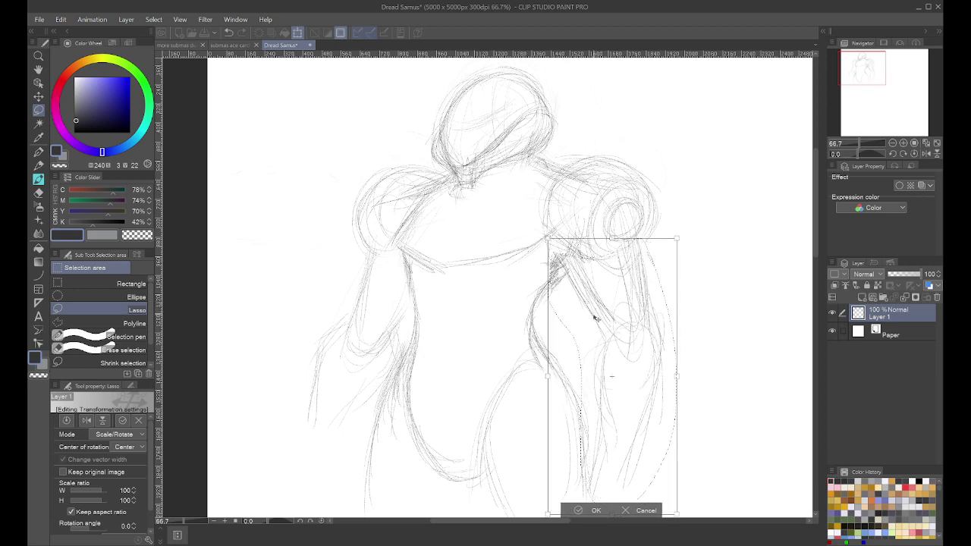
click(578, 510)
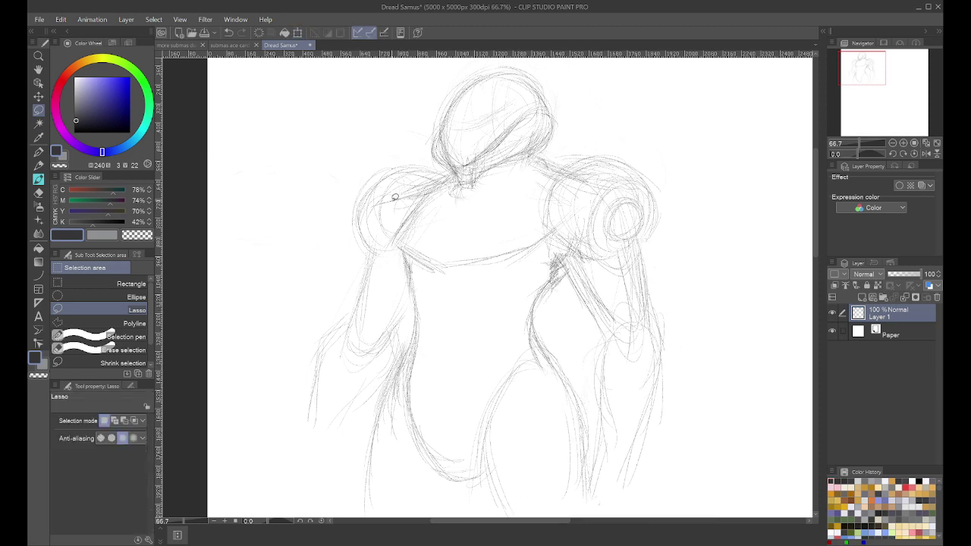
Step: Darken the lower pelvis curve and the upper arm contour on the viewer's left with the pencil
key(p)
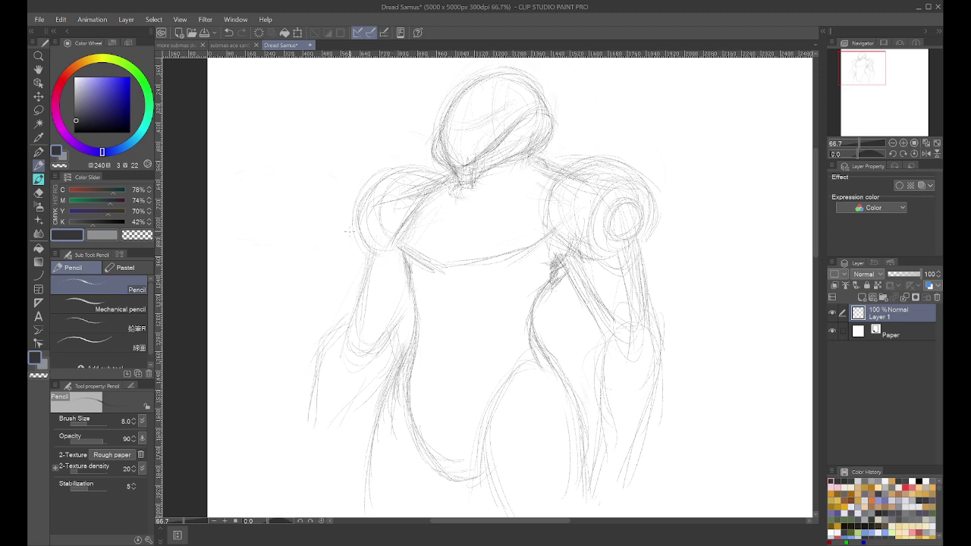
drag(423, 402, 414, 428)
drag(445, 462, 465, 474)
mouse_move(399, 196)
mouse_down()
mouse_move(381, 221)
mouse_move(382, 263)
mouse_move(359, 324)
mouse_up()
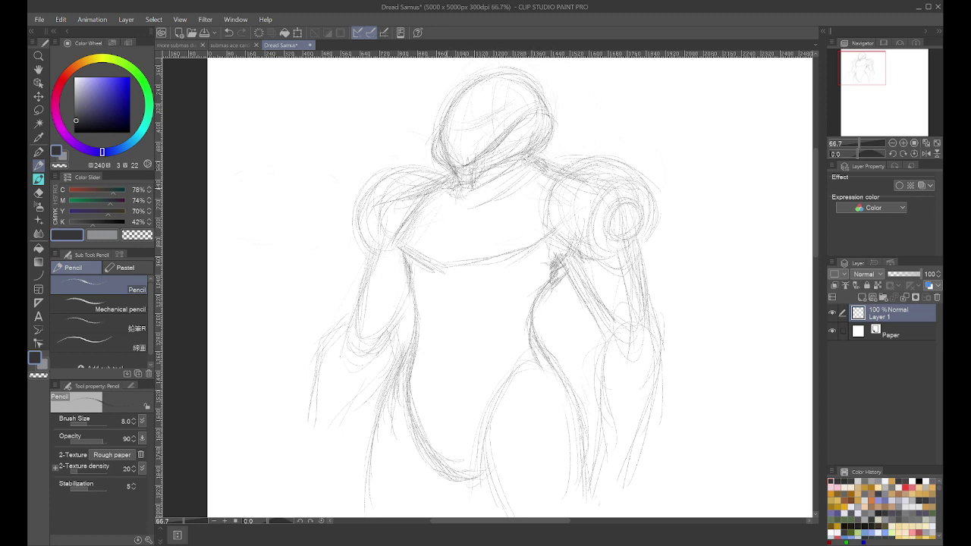
Step: Sketch the collar lines below the helmet and start a V-shaped panel in the middle of the chest
drag(455, 210, 445, 199)
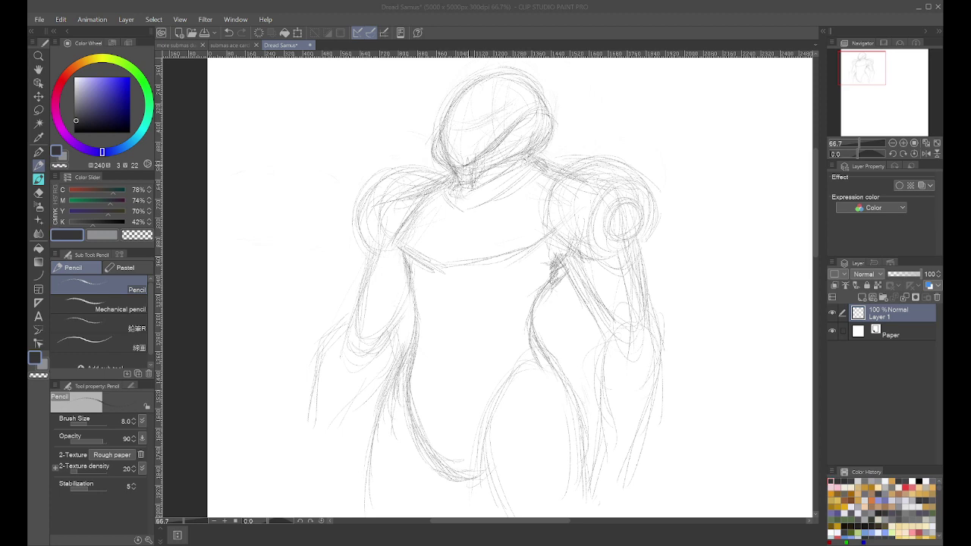
drag(520, 185, 548, 186)
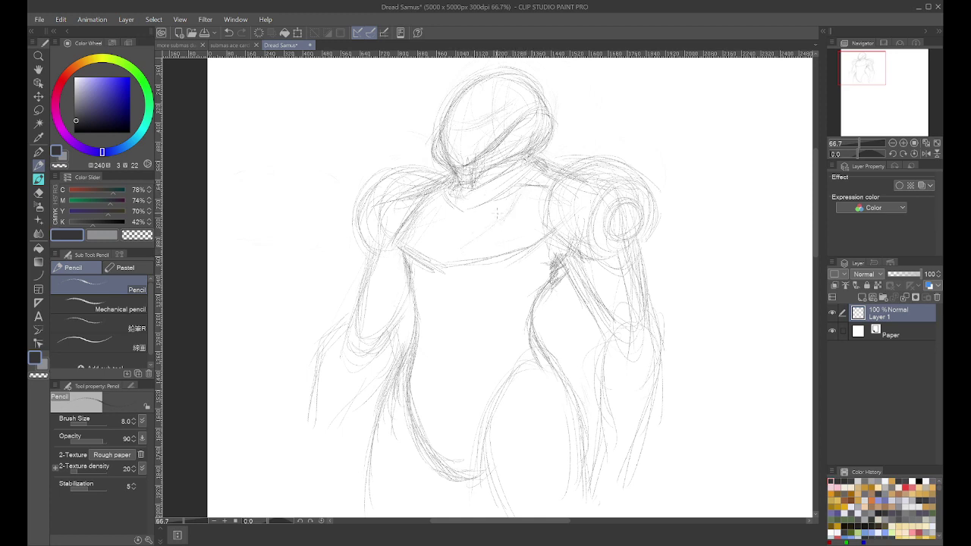
drag(446, 221, 455, 237)
Step: Reinforce the chest plate's lower edge and sketch a second parallel contour beneath it
mouse_move(513, 248)
mouse_down()
mouse_move(434, 285)
mouse_move(525, 269)
mouse_move(528, 281)
mouse_move(554, 270)
mouse_move(435, 284)
mouse_up()
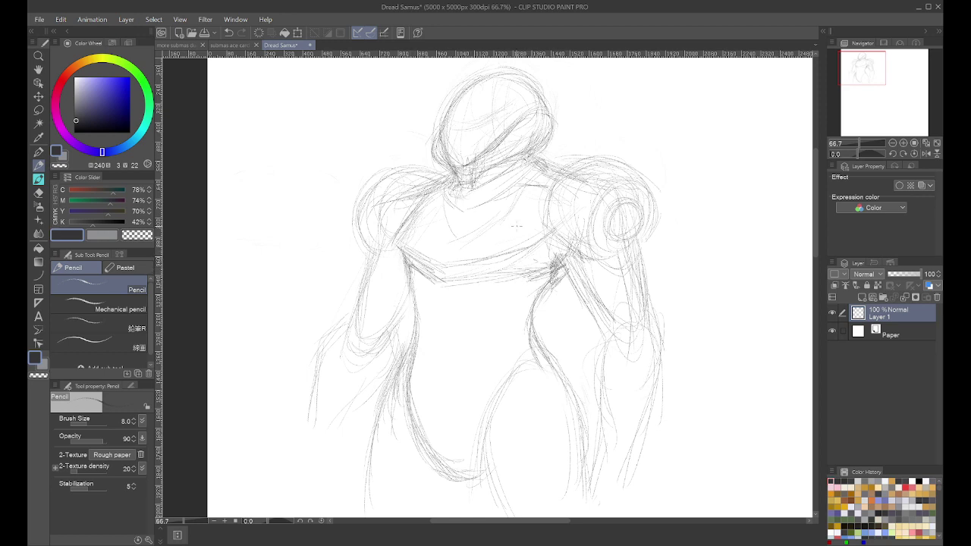
drag(534, 239, 446, 270)
Step: Define the chest's central V-shaped panel with pencil strokes and add lines along the chest plate's side and underside
mouse_move(490, 223)
mouse_down()
mouse_move(486, 238)
mouse_move(443, 261)
mouse_up()
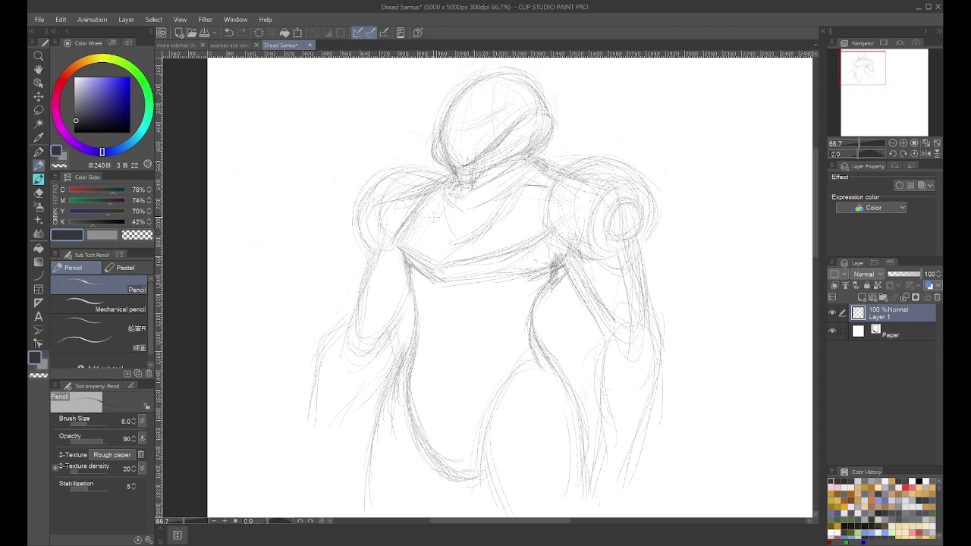
mouse_move(435, 222)
mouse_down()
mouse_move(432, 232)
mouse_move(447, 238)
mouse_up()
mouse_move(491, 212)
mouse_down()
mouse_move(485, 223)
mouse_move(461, 188)
mouse_up()
mouse_move(410, 209)
mouse_down()
mouse_move(384, 236)
mouse_move(385, 261)
mouse_up()
mouse_move(500, 283)
mouse_down()
mouse_move(433, 289)
mouse_move(448, 298)
mouse_up()
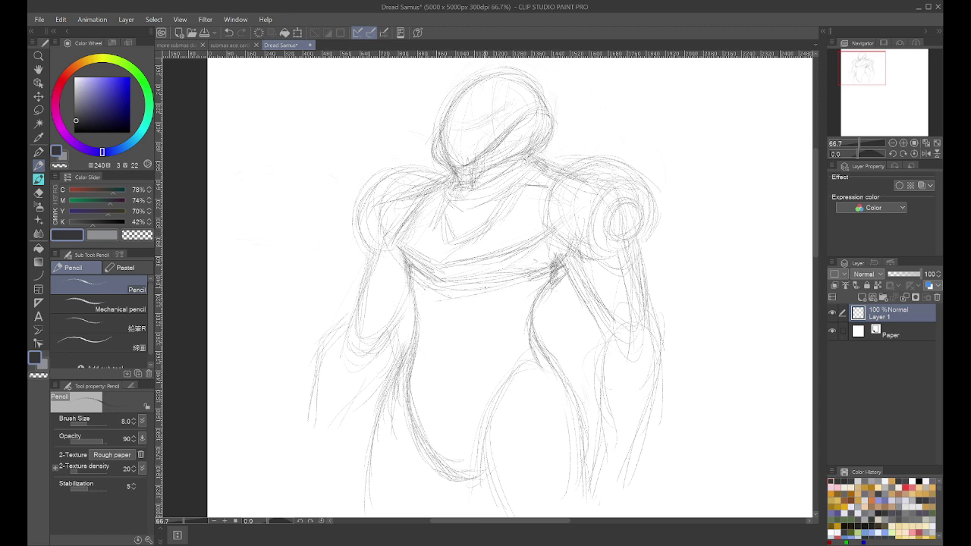
Step: Erase the chest plate's lower edge lines across the torso with the soft eraser
key(e)
mouse_move(515, 261)
mouse_down()
mouse_move(478, 280)
mouse_move(530, 231)
mouse_move(413, 261)
mouse_move(475, 291)
mouse_move(420, 280)
mouse_move(418, 335)
mouse_up()
Step: Redraw the waist contour on the viewer's right in pencil, from the armpit down to the hip
key(p)
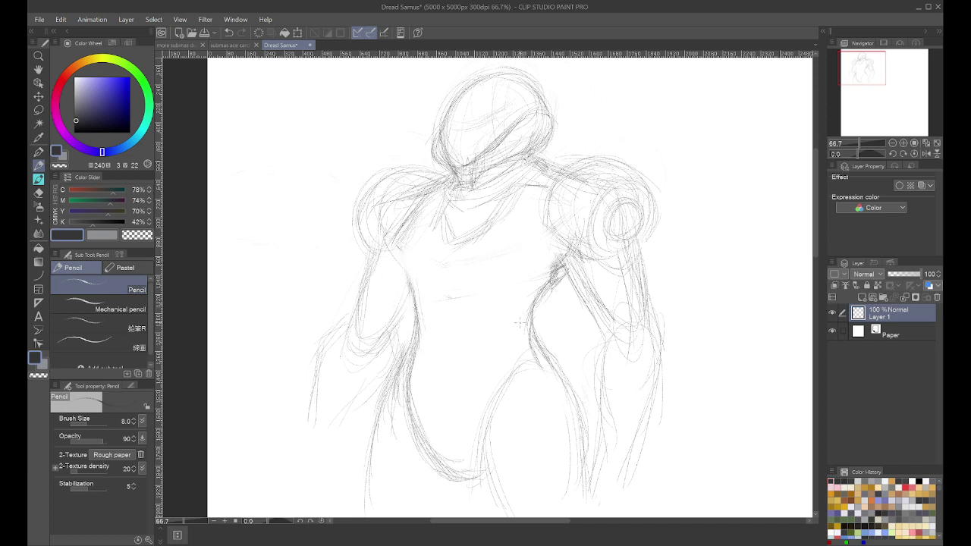
mouse_move(521, 323)
mouse_down()
mouse_move(534, 287)
mouse_move(522, 336)
mouse_move(534, 349)
mouse_up()
key(p)
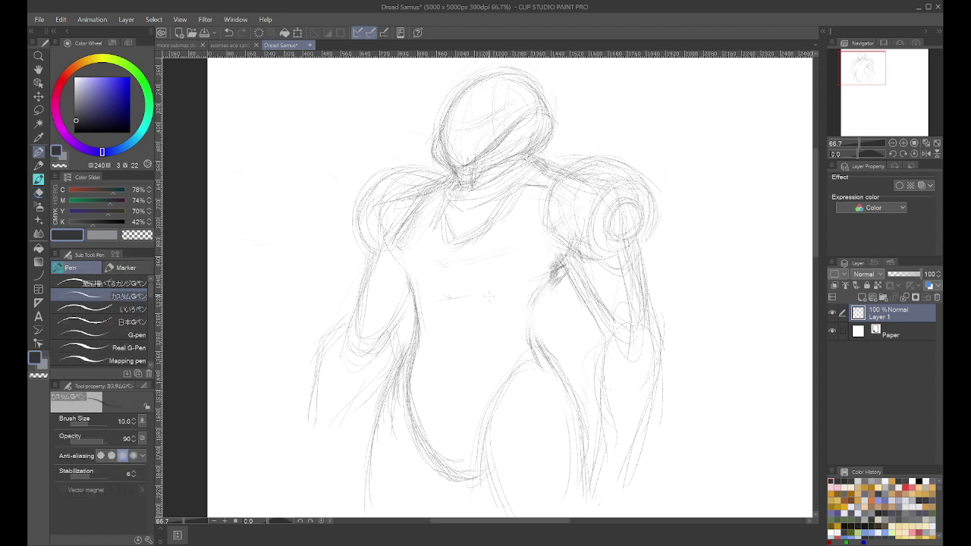
key(p)
mouse_move(531, 314)
mouse_down()
mouse_move(546, 287)
mouse_move(523, 332)
mouse_move(524, 359)
mouse_up()
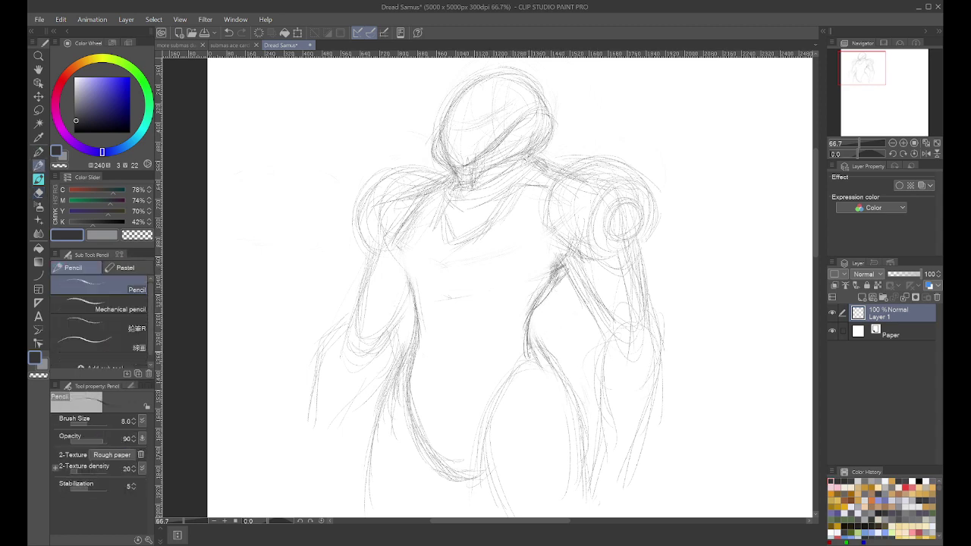
Step: Erase the hip line on the viewer's right with the soft eraser and redraw the outer hip and thigh contour in pencil
key(p)
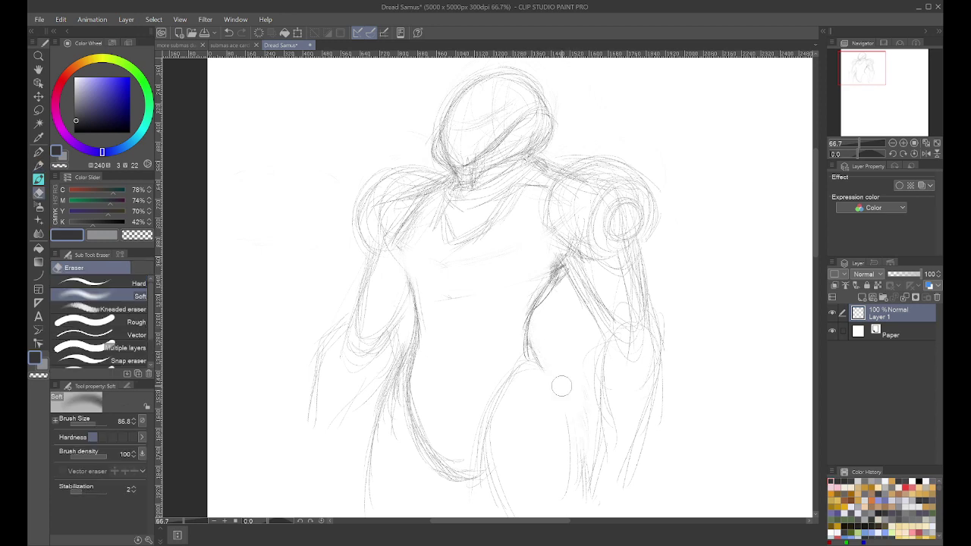
key(p)
mouse_move(558, 281)
mouse_down()
mouse_move(531, 317)
mouse_move(526, 357)
mouse_move(563, 407)
mouse_move(573, 452)
mouse_up()
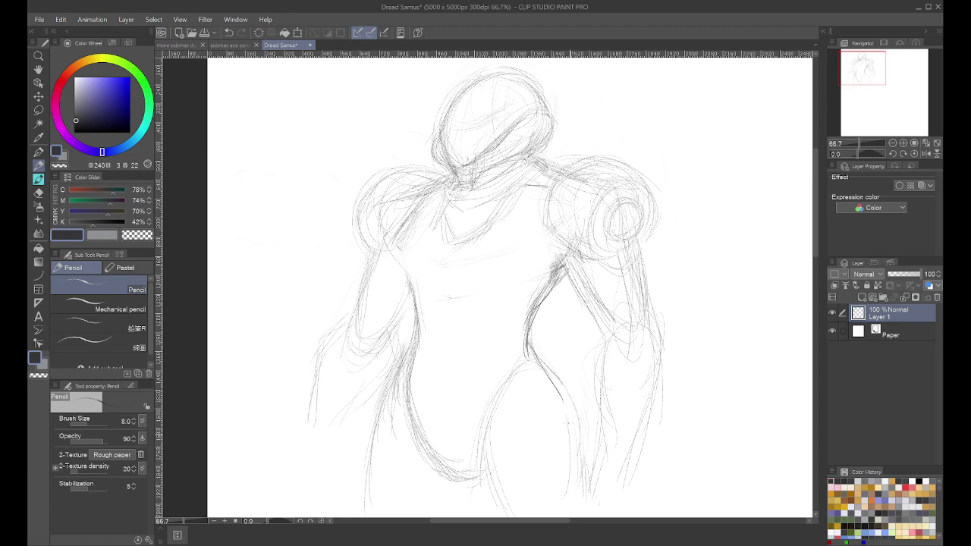
mouse_move(564, 412)
mouse_down()
mouse_move(572, 466)
mouse_move(568, 438)
mouse_up()
drag(560, 397, 522, 380)
Step: Reinforce the torso contour on the viewer's left from the waist around the hip to the crotch, including the outer thigh line
mouse_move(405, 279)
mouse_down()
mouse_move(417, 312)
mouse_move(412, 396)
mouse_move(375, 436)
mouse_up()
mouse_move(393, 394)
mouse_down()
mouse_move(370, 476)
mouse_move(428, 453)
mouse_move(422, 446)
mouse_up()
drag(417, 378, 455, 494)
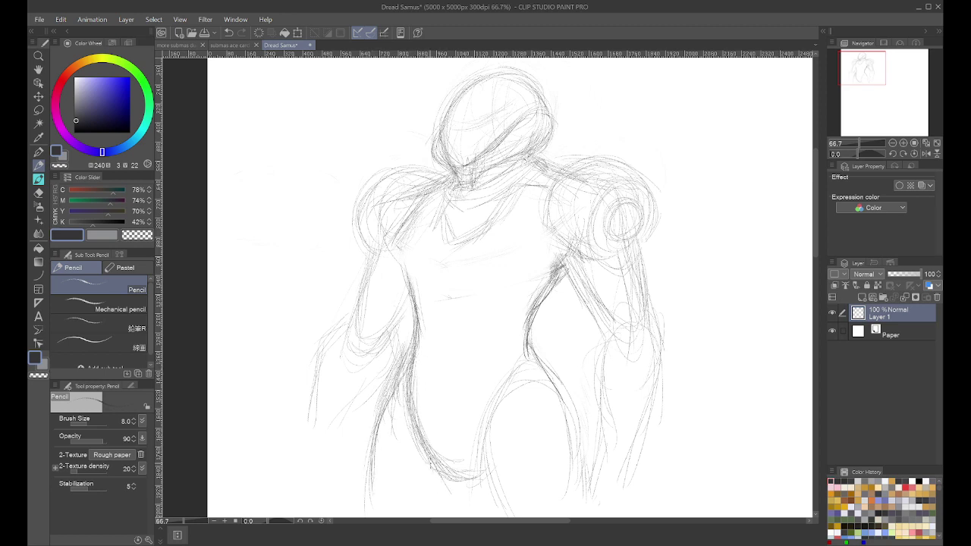
mouse_move(425, 451)
mouse_down()
mouse_move(456, 496)
mouse_move(476, 476)
mouse_up()
Step: Sketch more contour lines around the thigh on the viewer's right and strengthen the inner forearm line beside it
drag(488, 491, 479, 507)
drag(499, 423, 470, 514)
drag(477, 452, 475, 473)
drag(495, 489, 482, 512)
drag(578, 511, 574, 434)
drag(605, 327, 587, 427)
drag(596, 385, 593, 474)
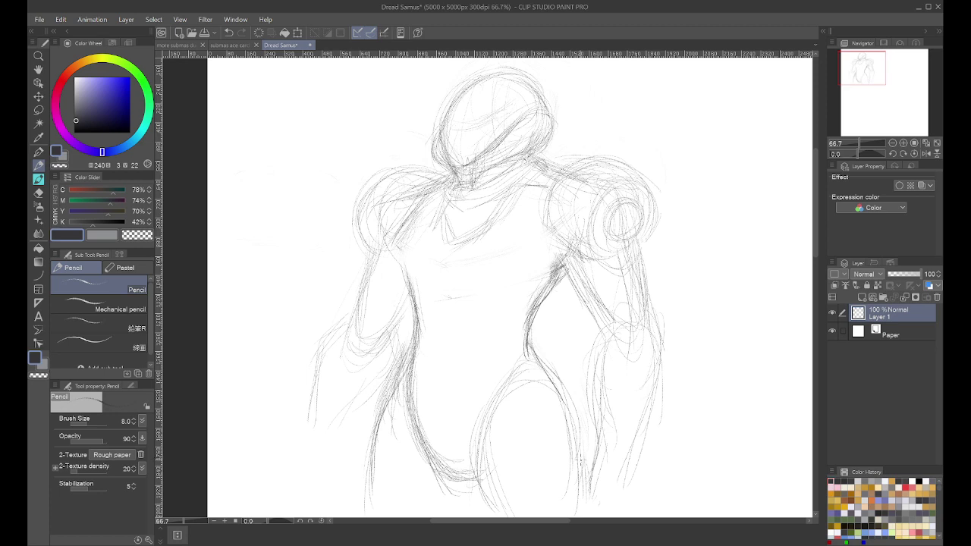
Step: Erase the waist contour on the viewer's right and redraw it in pencil from the armpit down to the hip
key(e)
drag(550, 282, 520, 340)
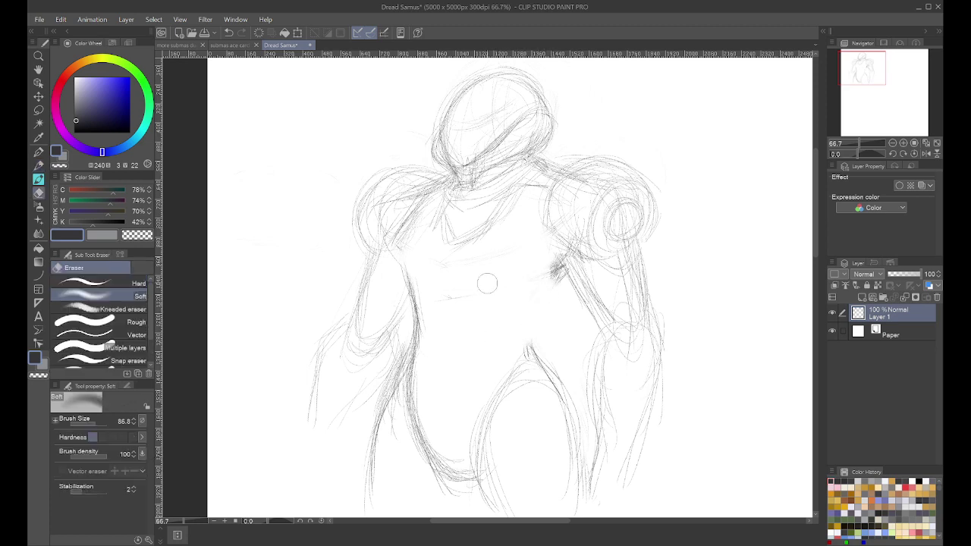
key(p)
drag(564, 265, 531, 315)
mouse_move(559, 284)
mouse_down()
mouse_move(532, 319)
mouse_move(533, 342)
mouse_move(578, 425)
mouse_up()
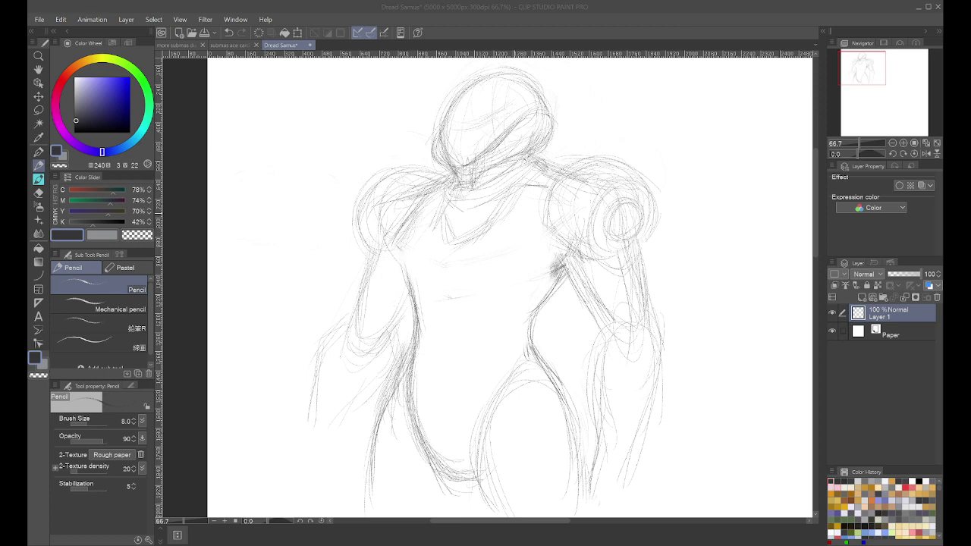
Step: Add curved collar strokes beneath the helmet and erase the neck-to-shoulder lines on the viewer's right
click(504, 162)
drag(514, 169, 475, 179)
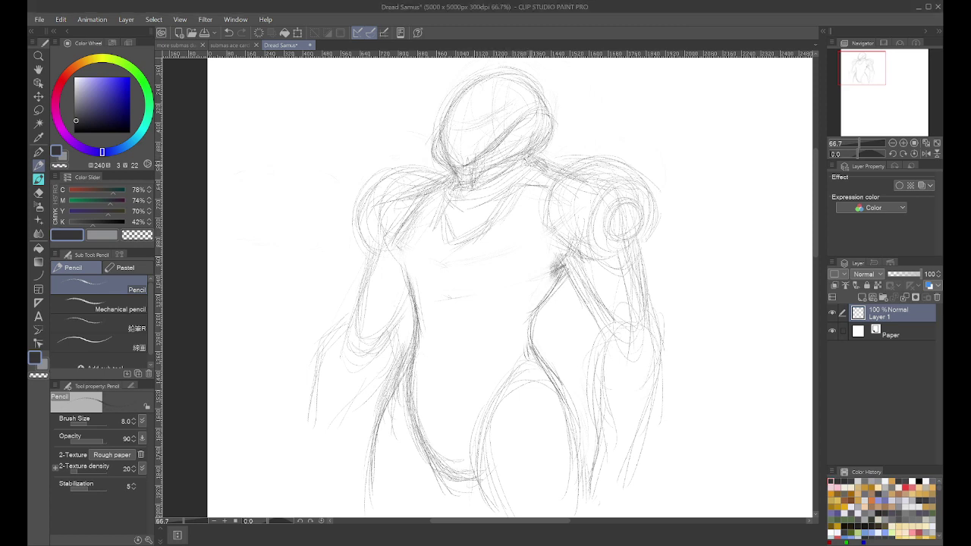
mouse_move(532, 167)
mouse_down()
mouse_move(481, 200)
mouse_move(464, 199)
mouse_move(484, 202)
mouse_up()
key(e)
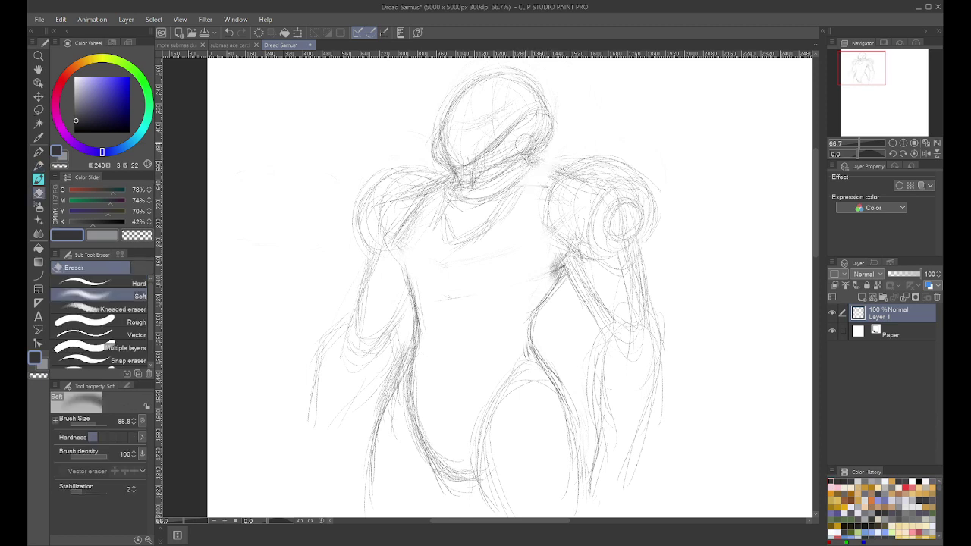
key(p)
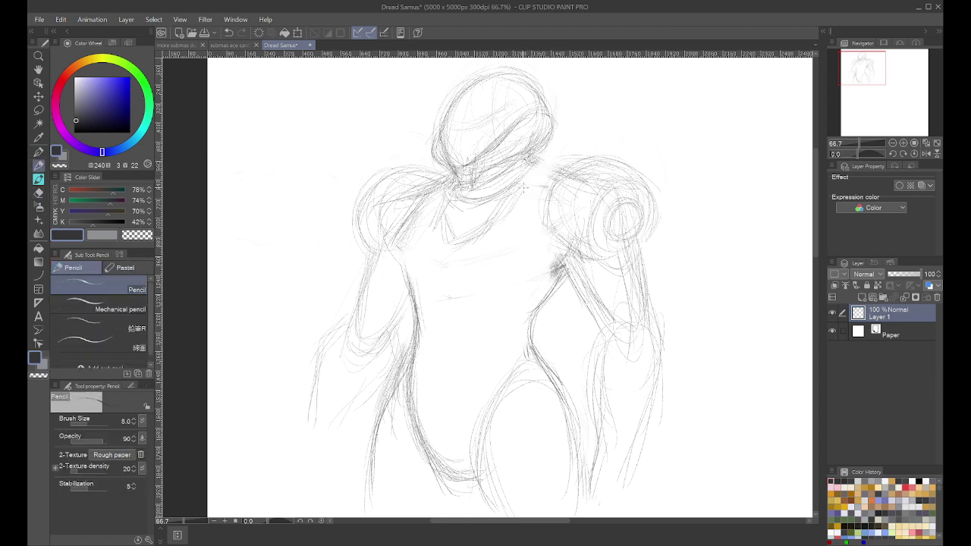
Step: Redefine the inner, upper and outer contours of the shoulder on the viewer's right and the top of the opposite shoulder
mouse_move(531, 197)
mouse_down()
mouse_move(548, 187)
mouse_move(533, 197)
mouse_move(546, 227)
mouse_up()
drag(546, 180, 544, 220)
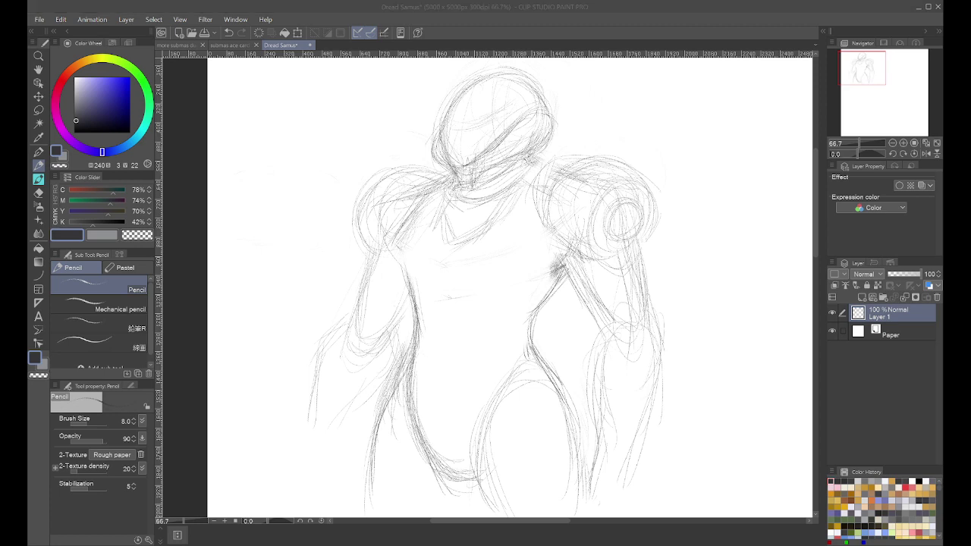
mouse_move(558, 165)
mouse_down()
mouse_move(551, 185)
mouse_move(579, 155)
mouse_move(621, 156)
mouse_move(576, 160)
mouse_move(652, 198)
mouse_move(588, 154)
mouse_move(606, 155)
mouse_up()
mouse_move(611, 164)
mouse_down()
mouse_move(643, 187)
mouse_move(645, 237)
mouse_up()
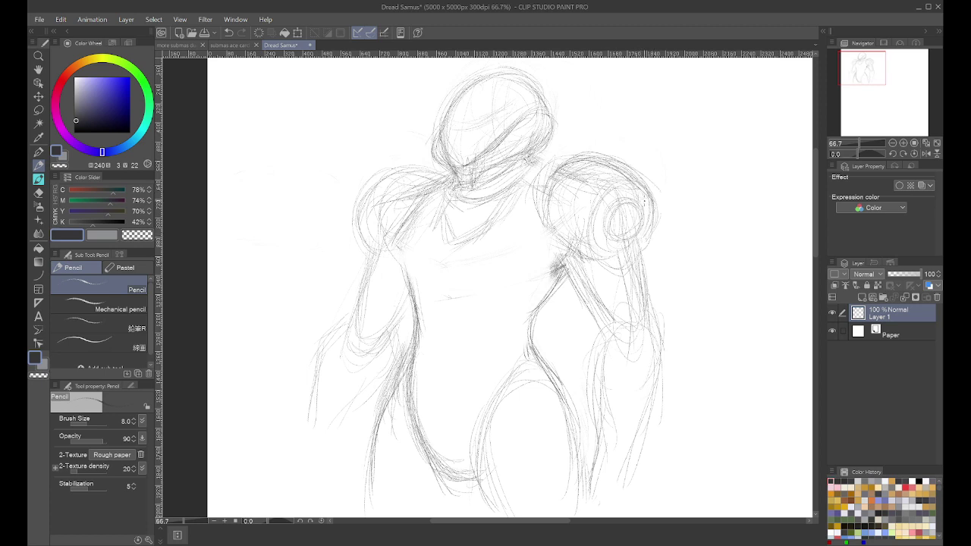
mouse_move(645, 203)
mouse_down()
mouse_move(646, 232)
mouse_move(629, 247)
mouse_up()
mouse_move(424, 166)
mouse_down()
mouse_move(377, 176)
mouse_move(380, 169)
mouse_up()
mouse_move(379, 170)
mouse_down()
mouse_move(357, 195)
mouse_move(368, 185)
mouse_up()
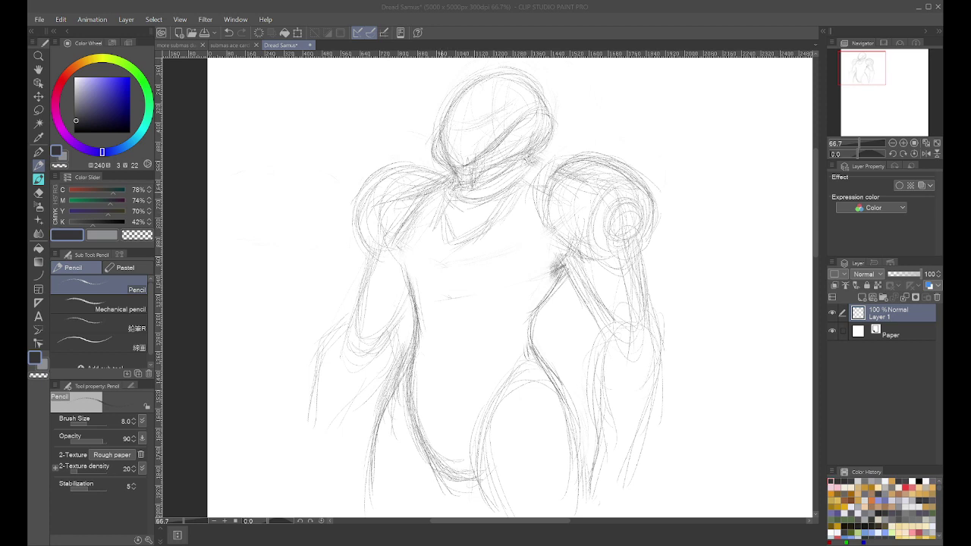
Step: Draw the chest plate's side line and its angled lower edge on the viewer's left, ending in a point near the centre
mouse_move(428, 197)
mouse_down()
mouse_move(392, 261)
mouse_move(409, 222)
mouse_move(401, 267)
mouse_move(422, 274)
mouse_up()
mouse_move(408, 269)
mouse_down()
mouse_move(441, 279)
mouse_move(446, 289)
mouse_move(434, 290)
mouse_move(443, 295)
mouse_move(498, 263)
mouse_move(500, 273)
mouse_move(444, 287)
mouse_move(524, 265)
mouse_move(467, 263)
mouse_move(442, 295)
mouse_move(457, 298)
mouse_move(445, 294)
mouse_up()
key(e)
key(p)
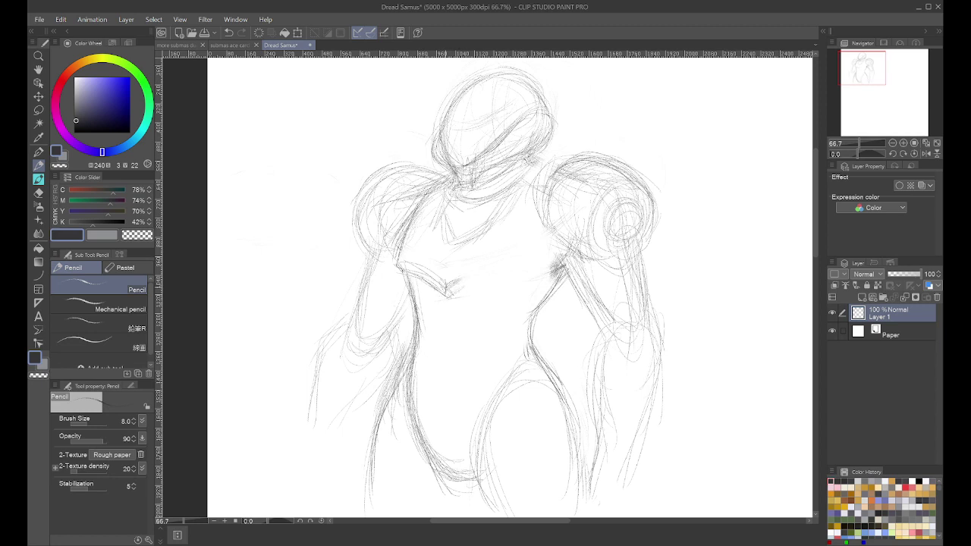
Step: Erase the V-shaped panel at the centre of the chest
drag(454, 256, 460, 258)
key(e)
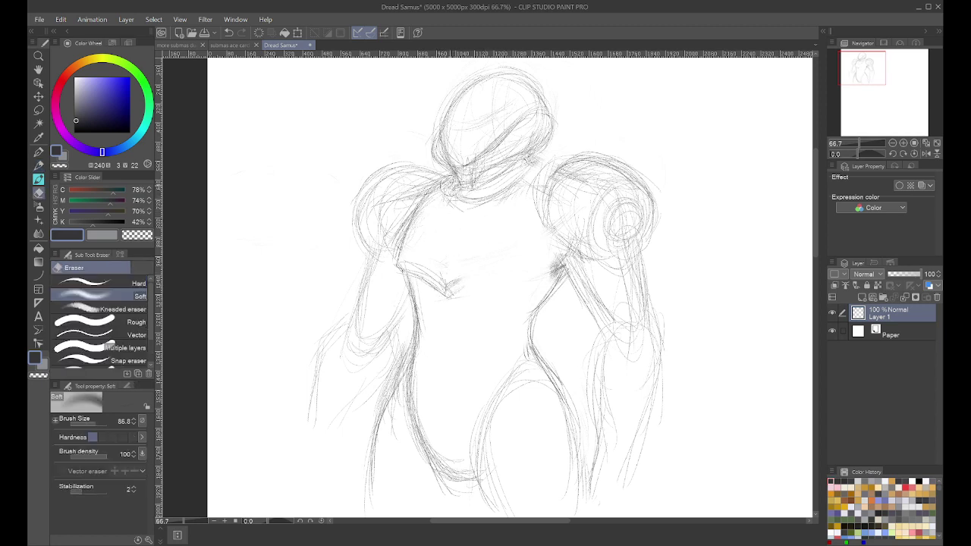
key(p)
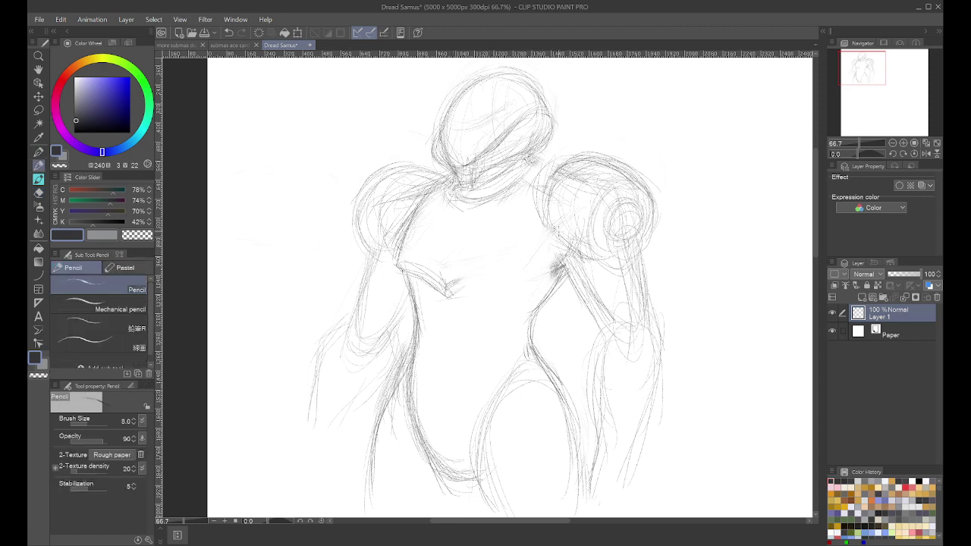
Step: Draw a double lower edge for the chest plate from its centre point to the armpit on the viewer's right
mouse_move(529, 256)
mouse_down()
mouse_move(538, 241)
mouse_move(448, 286)
mouse_up()
drag(563, 277, 526, 288)
mouse_move(546, 285)
mouse_down()
mouse_move(517, 292)
mouse_move(481, 285)
mouse_move(524, 290)
mouse_up()
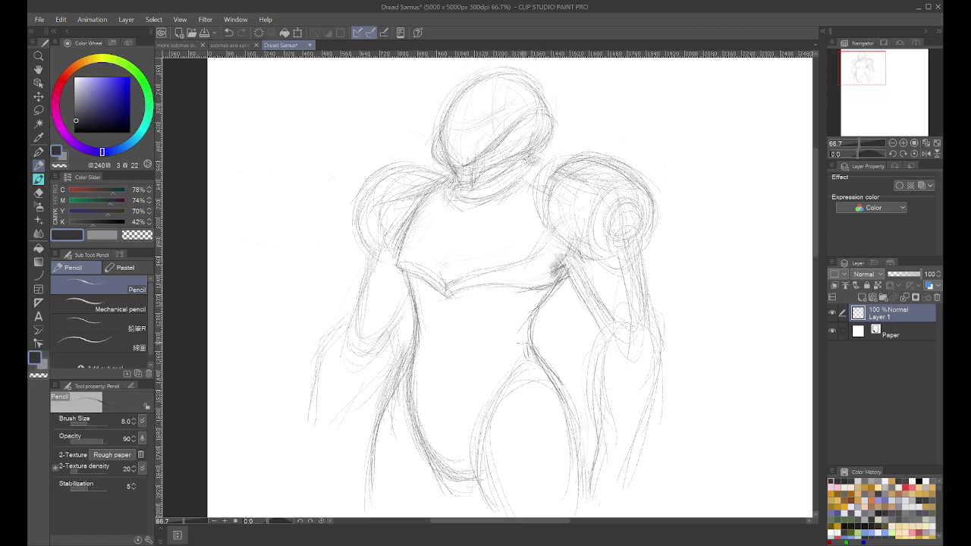
Step: Erase the waist curve on the viewer's right and redraw it from below the chest plate down the outer thigh
key(e)
drag(549, 300, 508, 331)
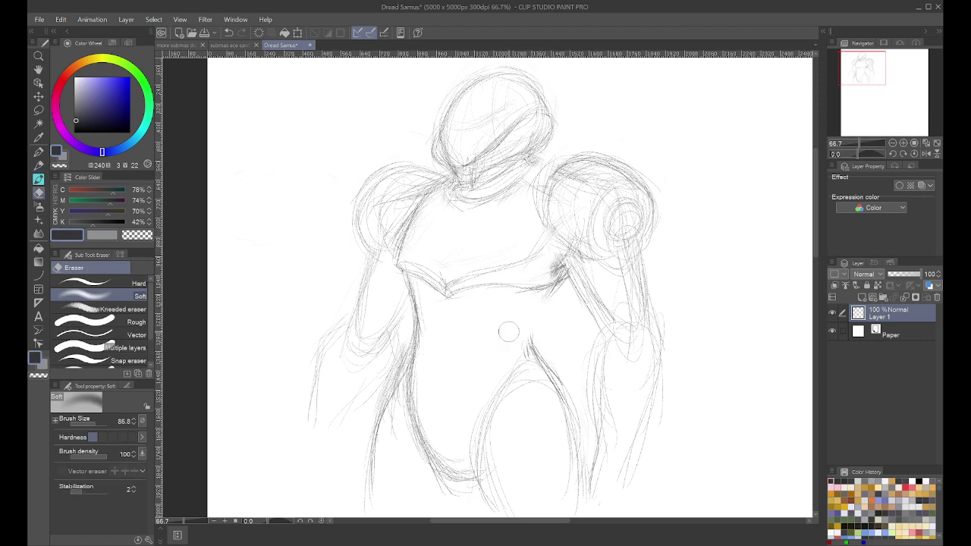
key(p)
mouse_move(565, 282)
mouse_down()
mouse_move(533, 335)
mouse_move(577, 408)
mouse_move(588, 507)
mouse_up()
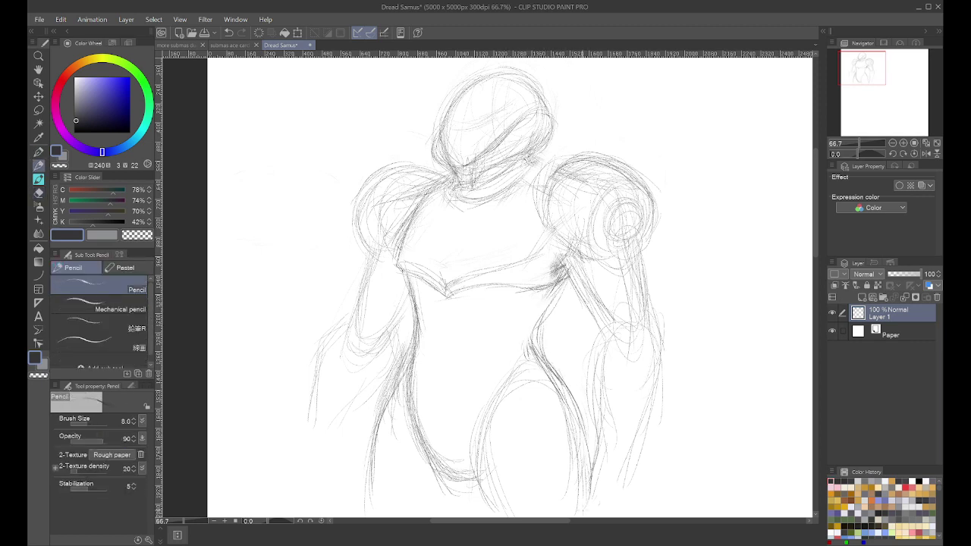
drag(573, 417, 570, 443)
Step: Strengthen the inner and outer contours of the upper arm on the viewer's right down to the elbow
drag(655, 285, 655, 309)
drag(647, 254, 646, 319)
drag(581, 277, 612, 327)
drag(579, 276, 616, 342)
mouse_move(589, 294)
mouse_down()
mouse_move(607, 334)
mouse_move(672, 373)
mouse_up()
Step: Sketch the inner and outer contours of the forearm on the viewer's right
drag(595, 343, 601, 421)
drag(666, 362, 631, 485)
drag(646, 434, 630, 499)
drag(602, 449, 597, 495)
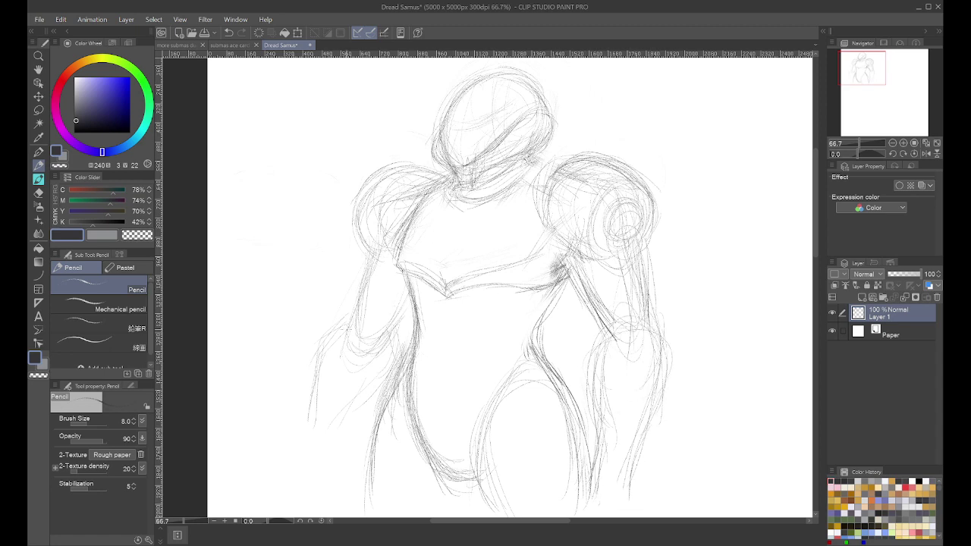
Step: Reinforce both contours of the upper arm on the viewer's left down to the elbow
drag(409, 303, 378, 352)
drag(363, 279, 360, 307)
drag(367, 261, 359, 293)
drag(361, 292, 346, 343)
drag(352, 328, 340, 361)
Step: Sketch the long forearm on the viewer's left, with its outer and inner edges and a rounded lower end
drag(346, 321, 308, 365)
drag(311, 376, 304, 420)
drag(319, 347, 299, 476)
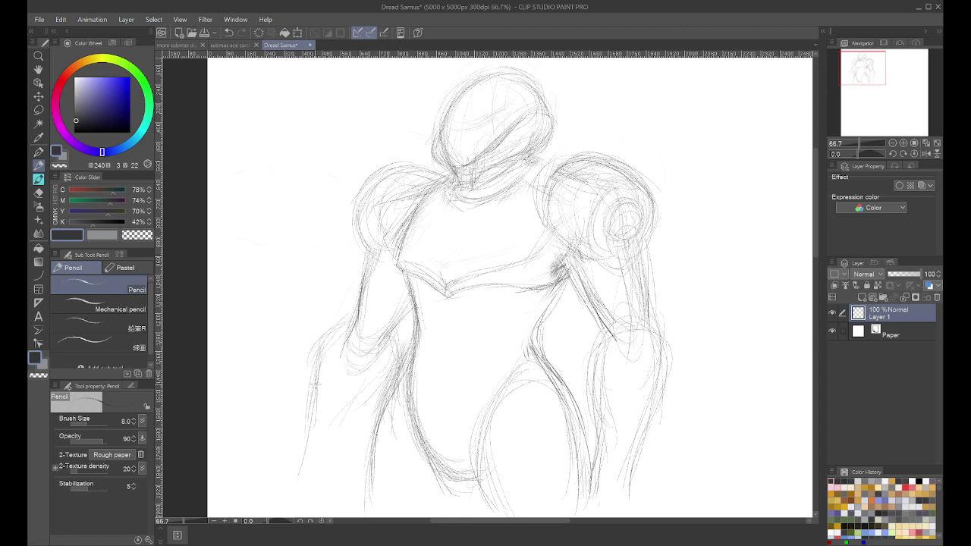
mouse_move(311, 409)
mouse_down()
mouse_move(291, 477)
mouse_move(332, 498)
mouse_up()
mouse_move(360, 432)
mouse_down()
mouse_move(320, 497)
mouse_move(294, 508)
mouse_up()
drag(302, 444, 288, 485)
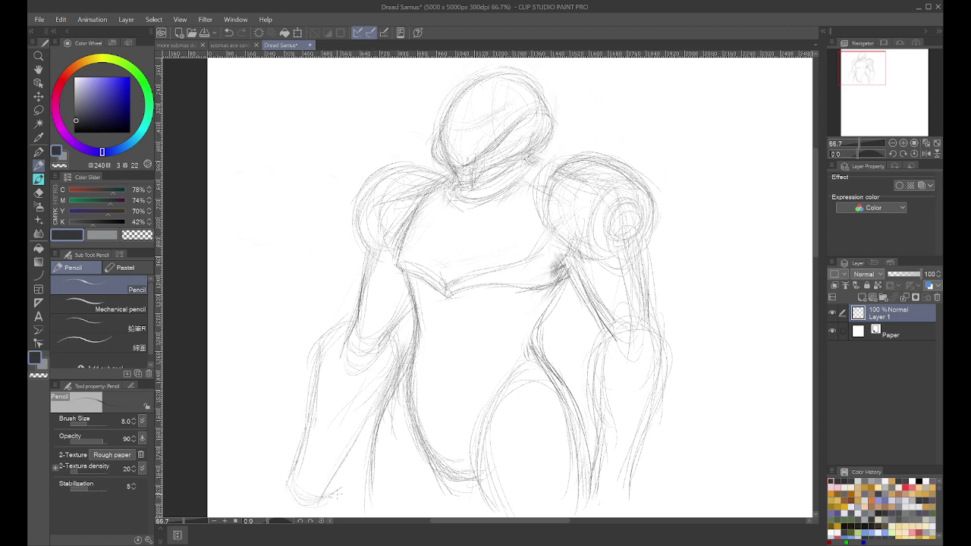
drag(366, 432, 326, 499)
drag(306, 414, 276, 508)
drag(308, 329, 313, 339)
Step: Build up both shoulder pads with larger curved strokes over their tops
mouse_move(552, 158)
mouse_down()
mouse_move(654, 167)
mouse_move(647, 201)
mouse_up()
drag(639, 164, 658, 219)
mouse_move(650, 174)
mouse_down()
mouse_move(577, 150)
mouse_move(544, 165)
mouse_up()
mouse_move(424, 163)
mouse_down()
mouse_move(355, 189)
mouse_move(397, 154)
mouse_move(440, 177)
mouse_up()
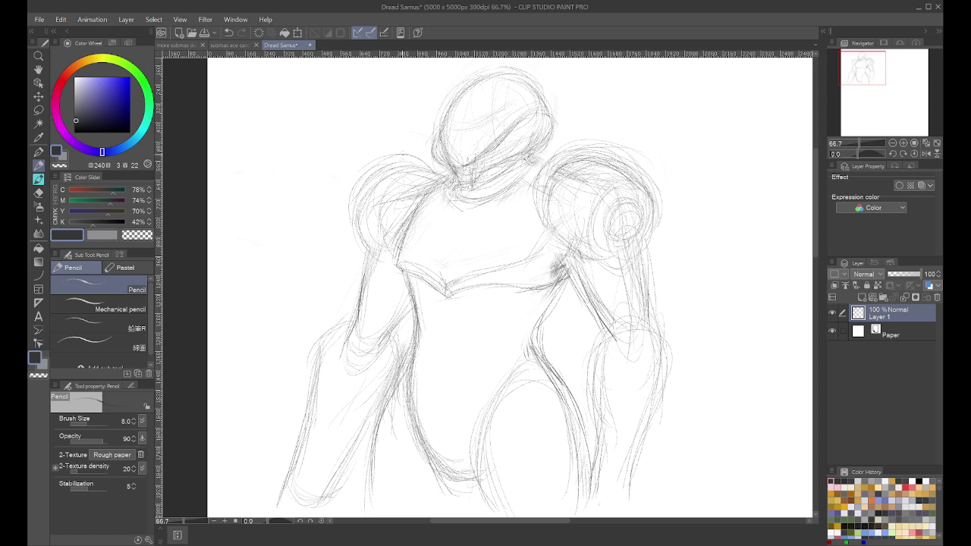
Step: Erase the chest plate's lower edge on the viewer's left and redraw the chest's side contour from the shoulder to the waist
drag(541, 307, 531, 348)
key(e)
mouse_move(496, 259)
mouse_down()
mouse_move(492, 292)
mouse_move(401, 266)
mouse_move(400, 228)
mouse_move(398, 262)
mouse_up()
key(p)
drag(407, 228, 395, 249)
mouse_move(431, 201)
mouse_down()
mouse_move(397, 254)
mouse_move(415, 289)
mouse_up()
drag(398, 253, 410, 281)
drag(404, 262, 418, 291)
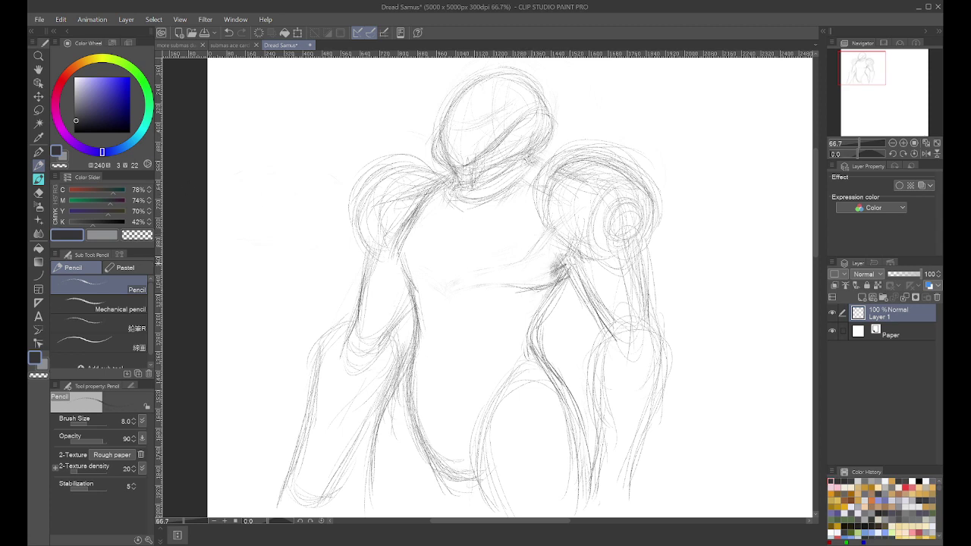
Step: Erase the chest plate's lower corner under the armpit on the viewer's right and sketch it again in pencil
key(e)
drag(561, 277, 511, 286)
key(p)
key(p)
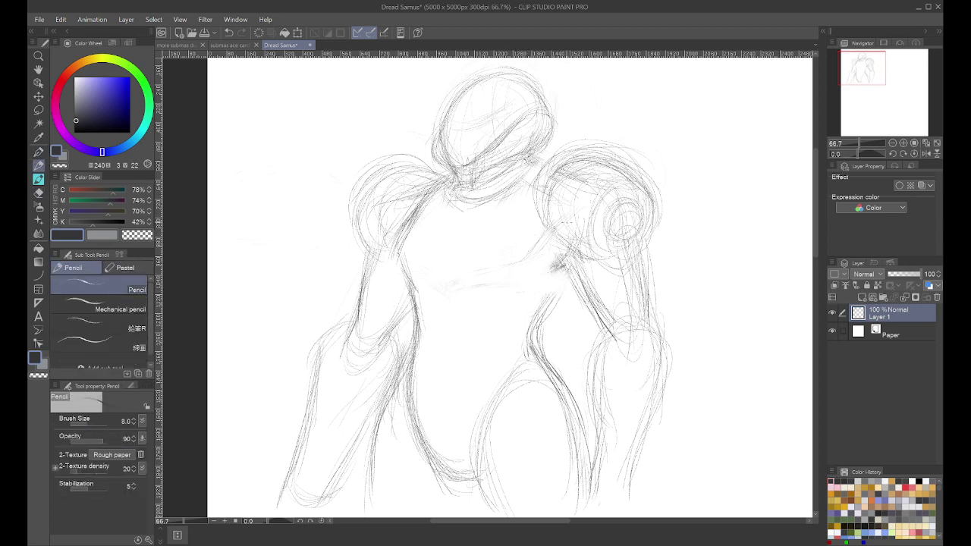
mouse_move(567, 276)
mouse_down()
mouse_move(545, 304)
mouse_move(547, 296)
mouse_move(487, 295)
mouse_move(548, 294)
mouse_up()
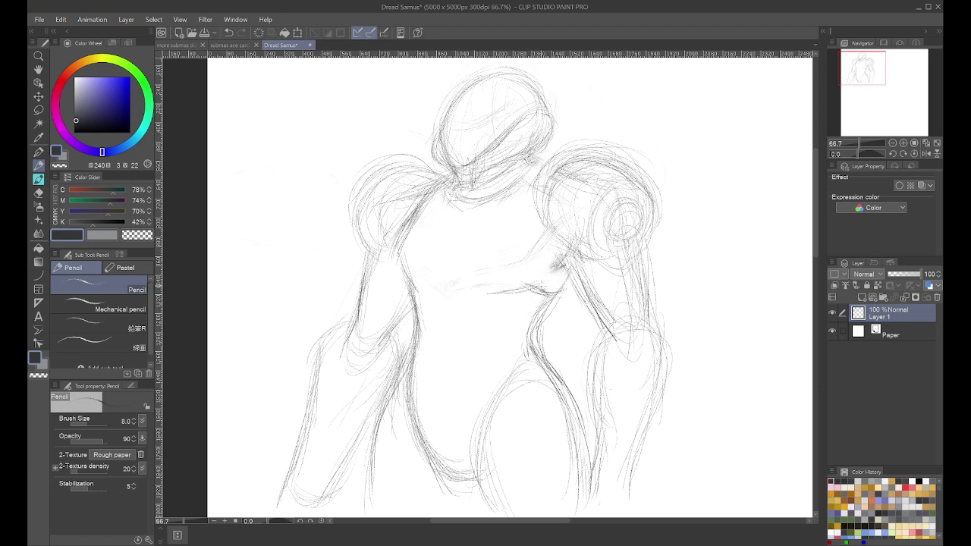
Step: Draw the chest plate's lower edge across the torso and a diagonal centre line rising from it toward the collar
drag(534, 285, 436, 290)
mouse_move(447, 247)
mouse_down()
mouse_move(428, 279)
mouse_move(436, 270)
mouse_move(441, 299)
mouse_move(466, 291)
mouse_up()
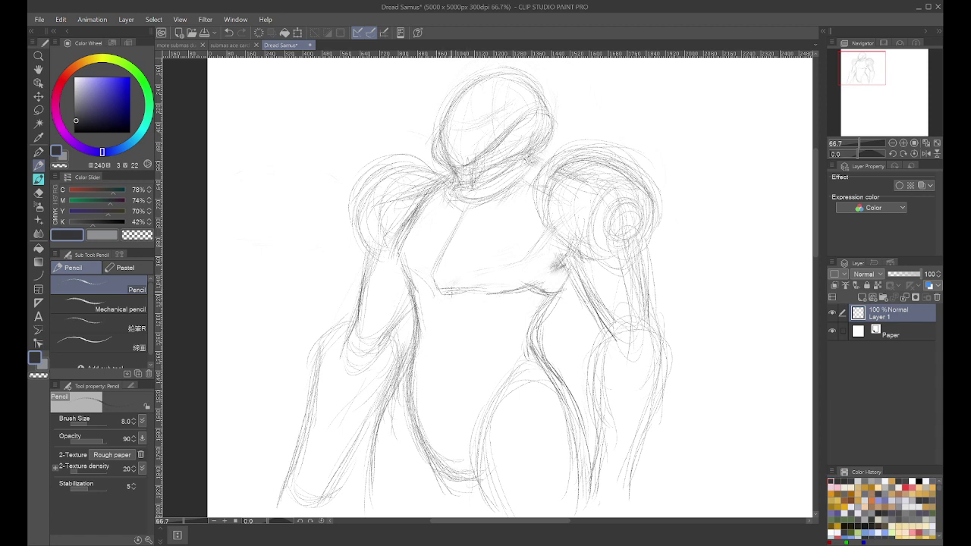
Step: Erase the chest plate's lower edge and armpit shading, and redraw the edge as a lighter curve joining the waist contour
key(e)
mouse_move(535, 290)
mouse_down()
mouse_move(446, 289)
mouse_move(550, 269)
mouse_up()
key(p)
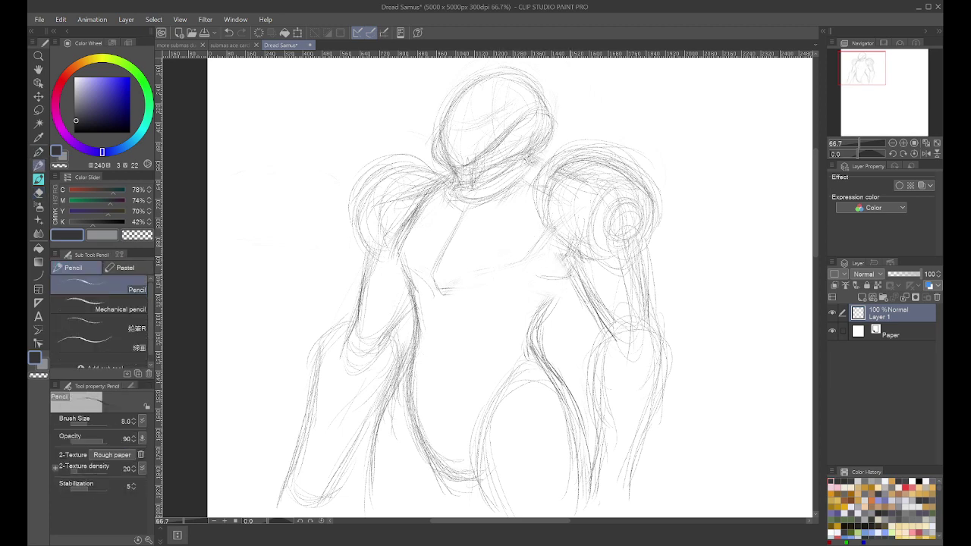
mouse_move(518, 285)
mouse_down()
mouse_move(540, 275)
mouse_move(499, 288)
mouse_move(543, 272)
mouse_move(424, 291)
mouse_up()
mouse_move(548, 232)
mouse_down()
mouse_move(551, 251)
mouse_move(582, 289)
mouse_up()
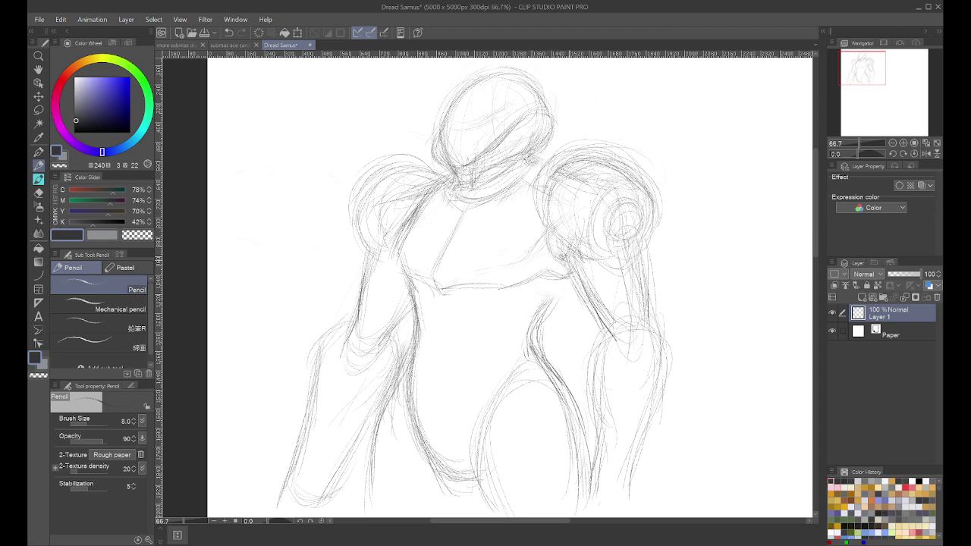
mouse_move(563, 280)
mouse_down()
mouse_move(539, 321)
mouse_move(539, 348)
mouse_up()
Step: Sketch the helmet's jaw detail and a protruding curve on its side on the viewer's right
mouse_move(516, 141)
mouse_down()
mouse_move(501, 166)
mouse_move(470, 169)
mouse_move(493, 170)
mouse_move(482, 178)
mouse_move(442, 168)
mouse_up()
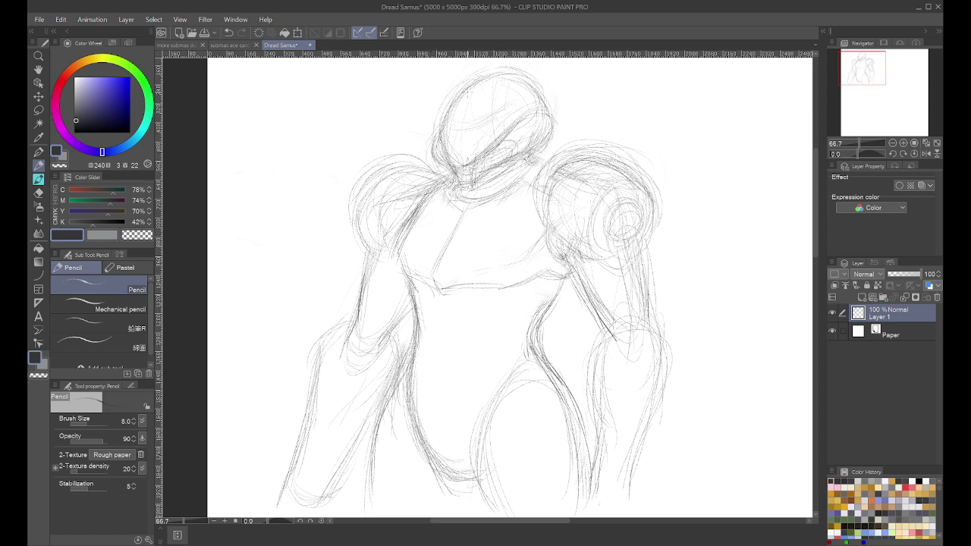
mouse_move(553, 118)
mouse_down()
mouse_move(556, 143)
mouse_move(535, 153)
mouse_move(553, 129)
mouse_up()
drag(556, 137, 549, 125)
Step: Erase and redraw the curved collar beneath the helmet, with lines connecting it to the shoulders
mouse_move(513, 170)
mouse_down()
mouse_move(481, 186)
mouse_move(535, 156)
mouse_move(485, 195)
mouse_up()
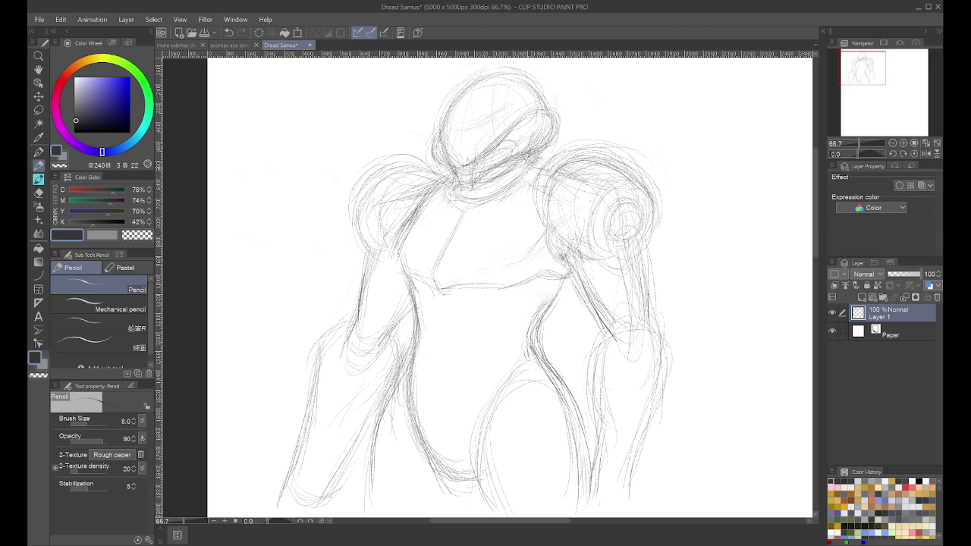
key(e)
mouse_move(529, 161)
mouse_down()
mouse_move(546, 165)
mouse_move(515, 182)
mouse_move(534, 160)
mouse_move(518, 164)
mouse_move(456, 210)
mouse_up()
key(p)
drag(497, 195, 469, 202)
mouse_move(525, 173)
mouse_down()
mouse_move(510, 186)
mouse_move(408, 209)
mouse_up()
drag(432, 177, 413, 185)
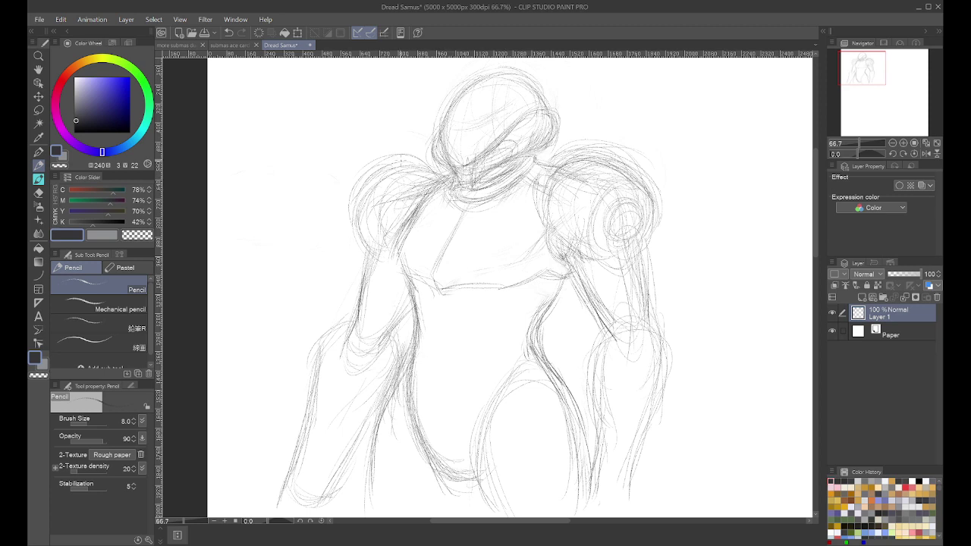
Step: Enlarge the shoulder pad on the viewer's left with wider outer curves and a lower edge
mouse_move(355, 183)
mouse_down()
mouse_move(338, 219)
mouse_move(353, 264)
mouse_move(353, 253)
mouse_up()
mouse_move(413, 213)
mouse_down()
mouse_move(389, 236)
mouse_move(385, 256)
mouse_move(357, 254)
mouse_up()
drag(375, 240, 350, 253)
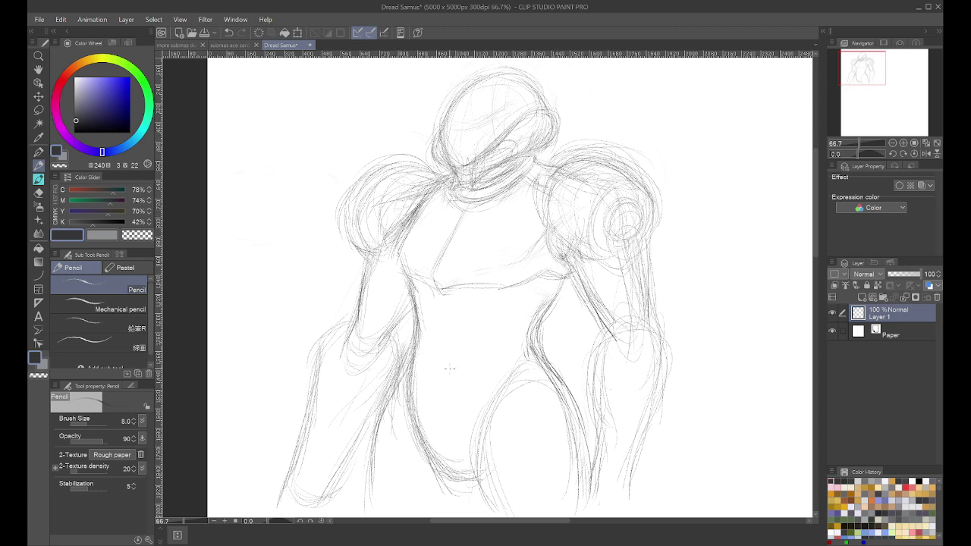
Step: Sketch the crotch and inner leg lines, and extend the curved top and outer line of the thigh on the viewer's right
drag(471, 483, 460, 514)
drag(497, 380, 473, 470)
drag(546, 370, 574, 452)
drag(582, 489, 585, 516)
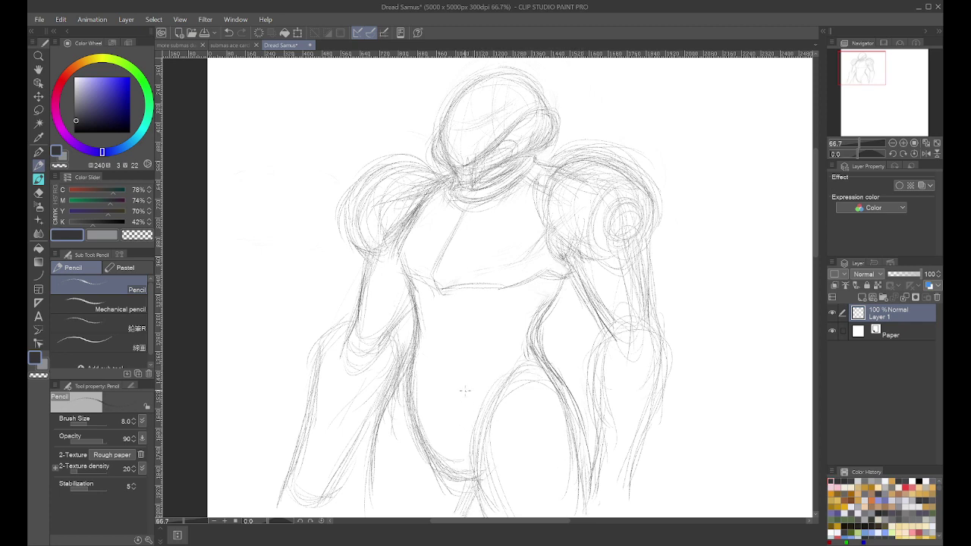
Step: Strengthen the arched hip opening and inner thigh contour on the viewer's right
drag(490, 381, 479, 405)
mouse_move(552, 372)
mouse_down()
mouse_move(586, 466)
mouse_move(587, 511)
mouse_move(503, 391)
mouse_up()
drag(492, 408, 482, 495)
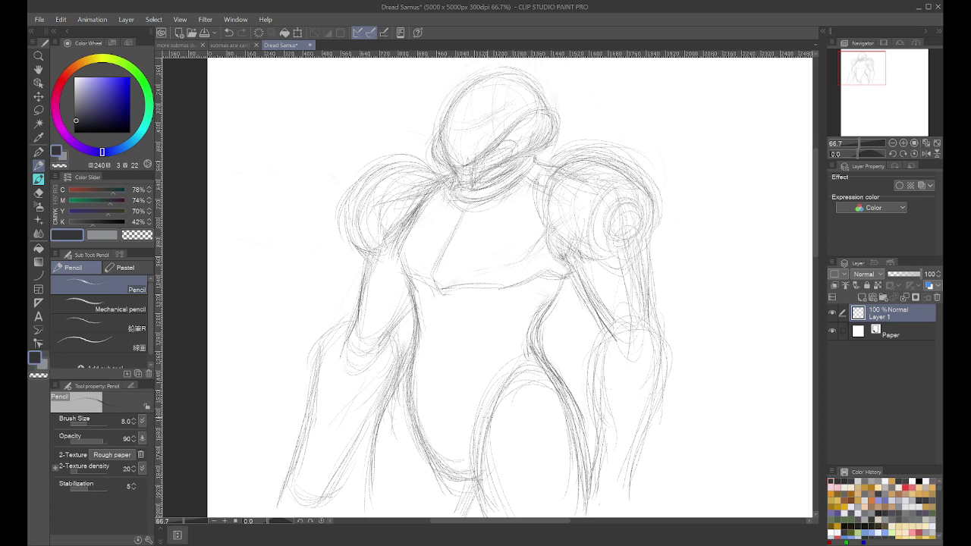
drag(485, 438, 481, 493)
Step: Darken the outer thigh contour on the viewer's left and erase the stray lines between it and the forearm
drag(404, 379, 378, 426)
drag(391, 406, 370, 513)
drag(372, 449, 367, 508)
key(e)
mouse_move(359, 429)
mouse_down()
mouse_move(374, 343)
mouse_move(395, 385)
mouse_up()
key(p)
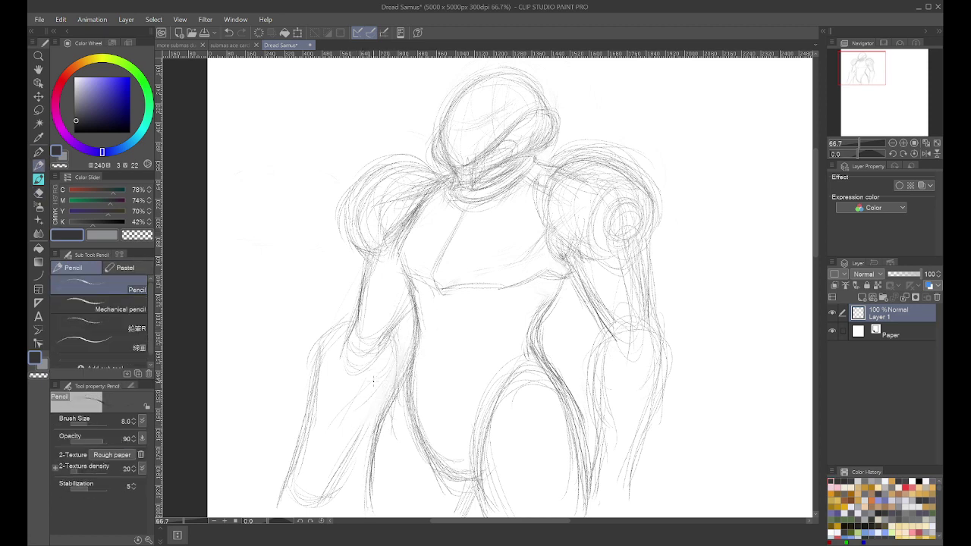
Step: Darken the crown of the helmet dome and its contour on the viewer's right
drag(401, 343, 396, 378)
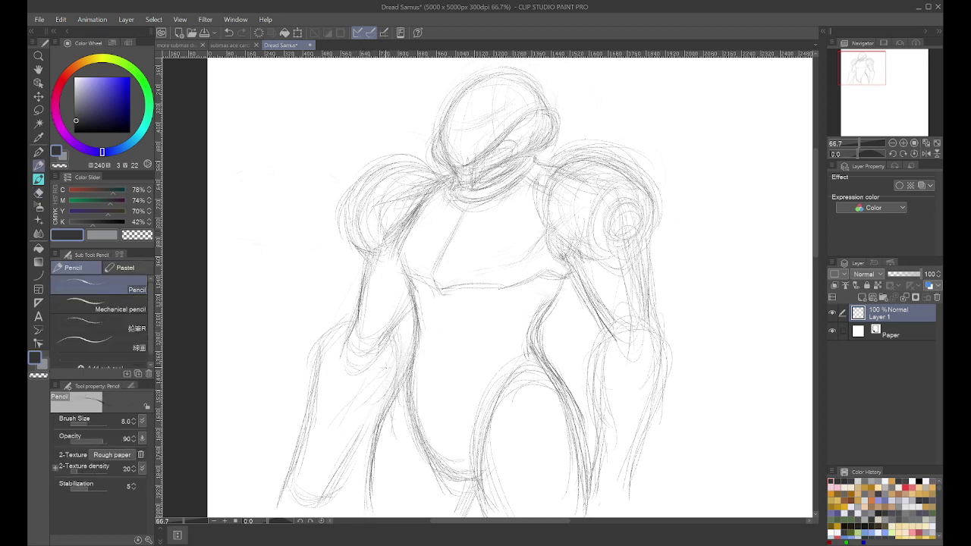
click(224, 521)
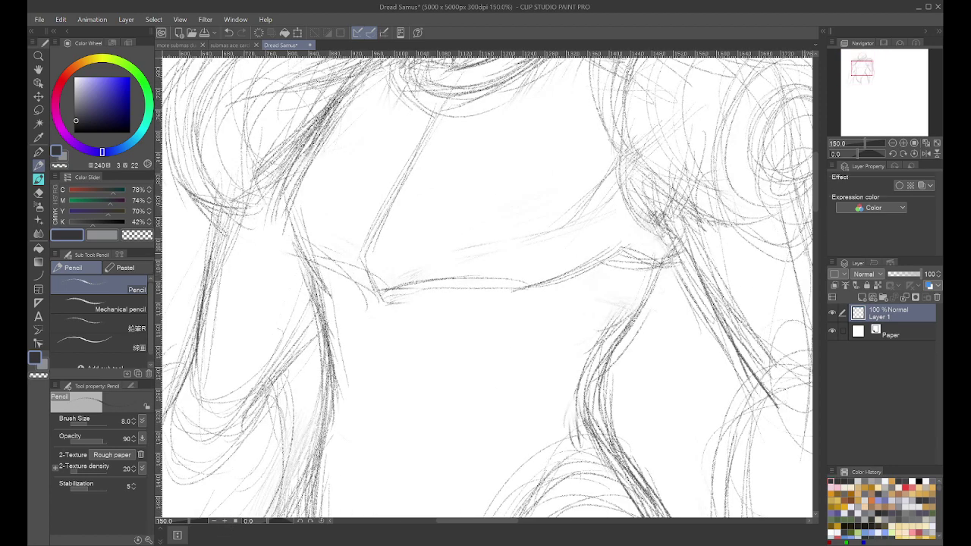
drag(815, 196, 814, 148)
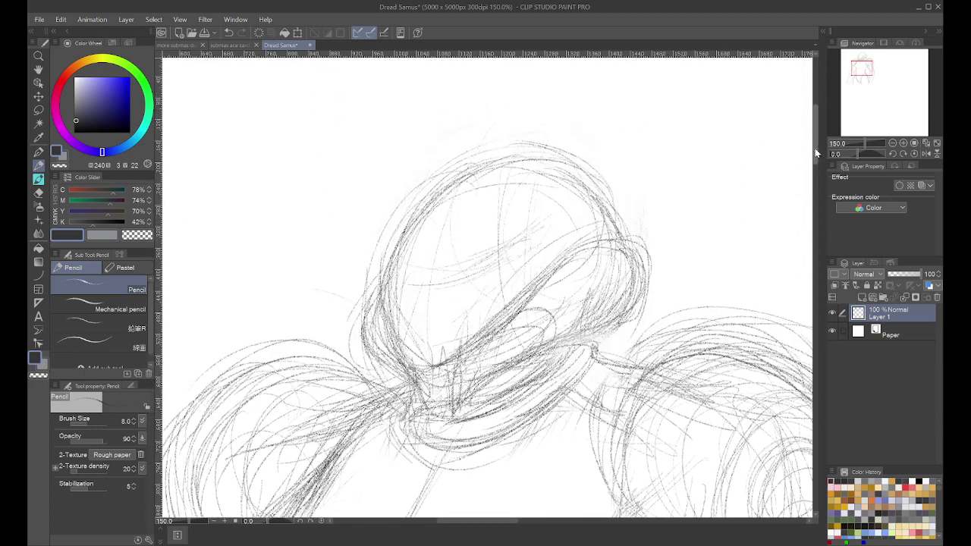
click(225, 521)
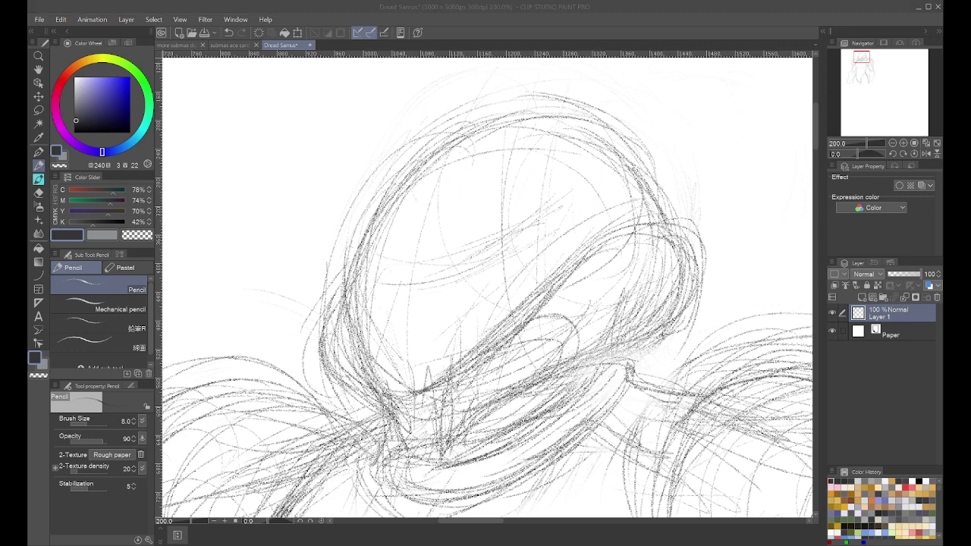
drag(644, 181, 659, 227)
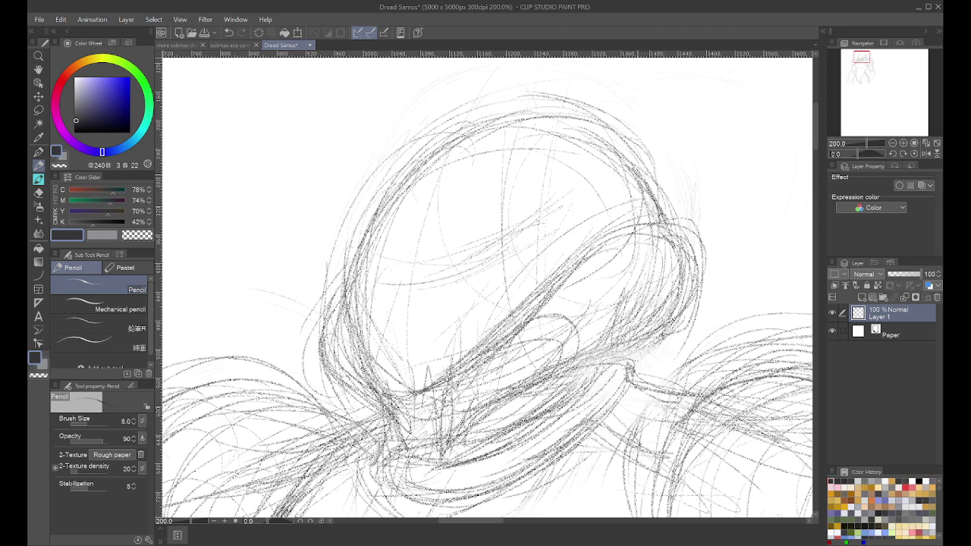
drag(612, 149, 657, 207)
drag(572, 126, 658, 205)
drag(628, 158, 505, 116)
drag(594, 151, 447, 122)
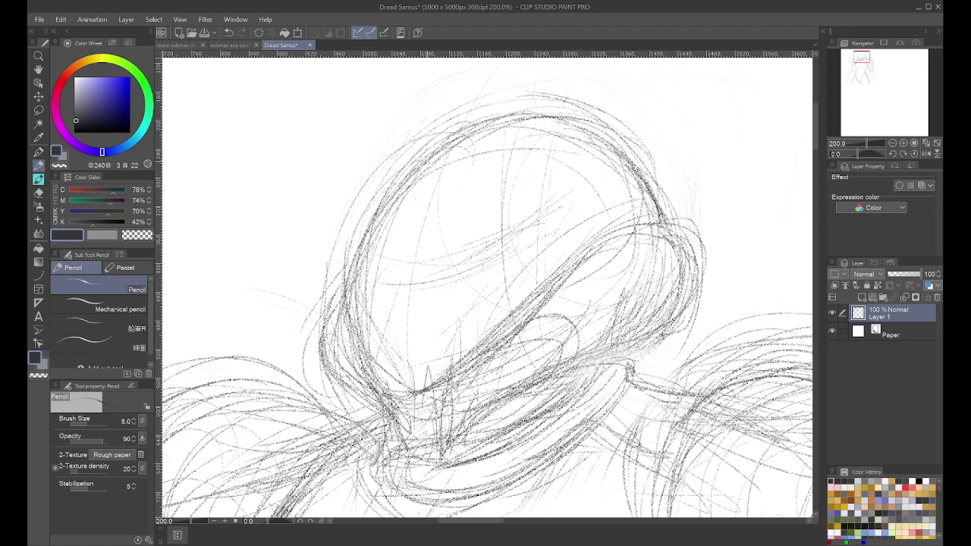
Step: Strengthen the helmet dome's contour from the crown down its side on the viewer's left
mouse_move(536, 115)
mouse_down()
mouse_move(449, 126)
mouse_move(387, 182)
mouse_move(366, 229)
mouse_up()
mouse_move(416, 157)
mouse_down()
mouse_move(371, 207)
mouse_move(343, 303)
mouse_up()
mouse_move(383, 210)
mouse_down()
mouse_move(352, 267)
mouse_move(344, 329)
mouse_up()
drag(364, 238, 350, 329)
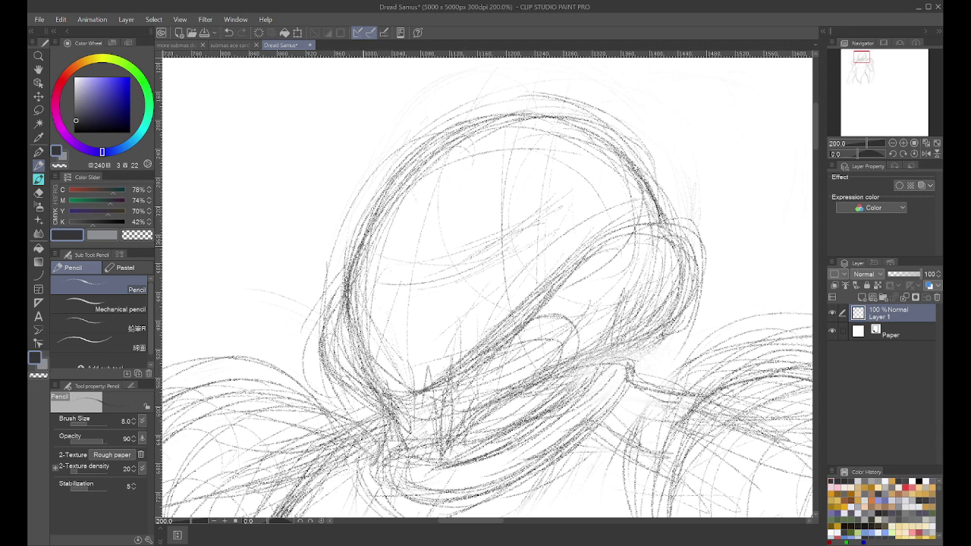
Step: Draw the outer bulge of the helmet's cheek guard on the viewer's left
drag(388, 195, 338, 276)
drag(371, 222, 312, 355)
drag(323, 295, 311, 366)
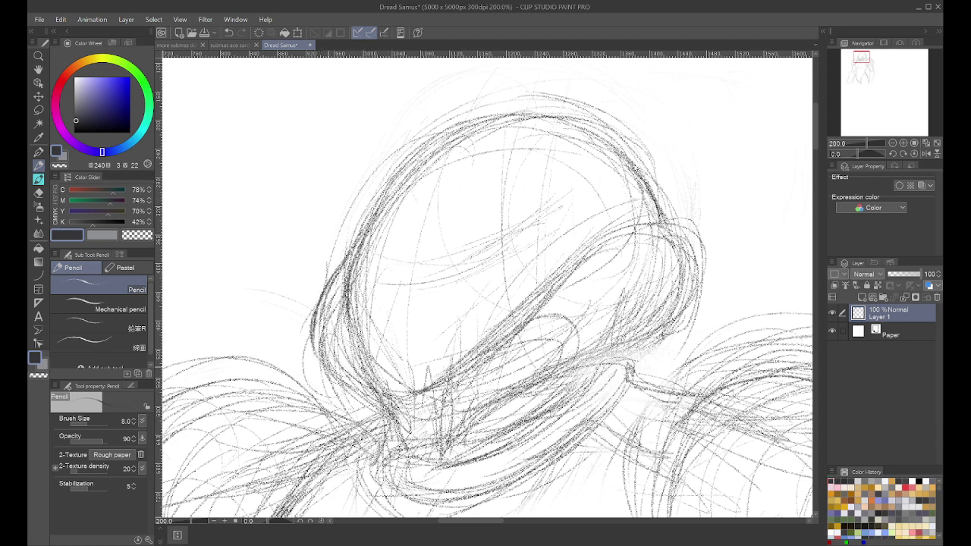
mouse_move(320, 332)
mouse_down()
mouse_move(311, 373)
mouse_move(315, 358)
mouse_up()
mouse_move(368, 375)
mouse_down()
mouse_move(327, 326)
mouse_move(316, 348)
mouse_move(348, 383)
mouse_up()
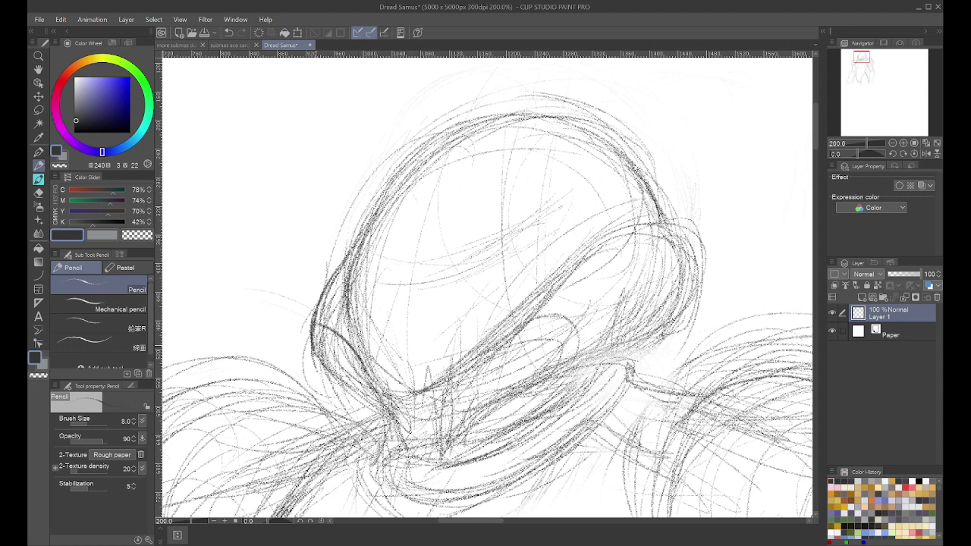
Step: Sketch an inner loop in the cheek guard on the viewer's left and darken its lower edge toward the chin
mouse_move(315, 326)
mouse_down()
mouse_move(369, 367)
mouse_move(318, 375)
mouse_move(367, 407)
mouse_up()
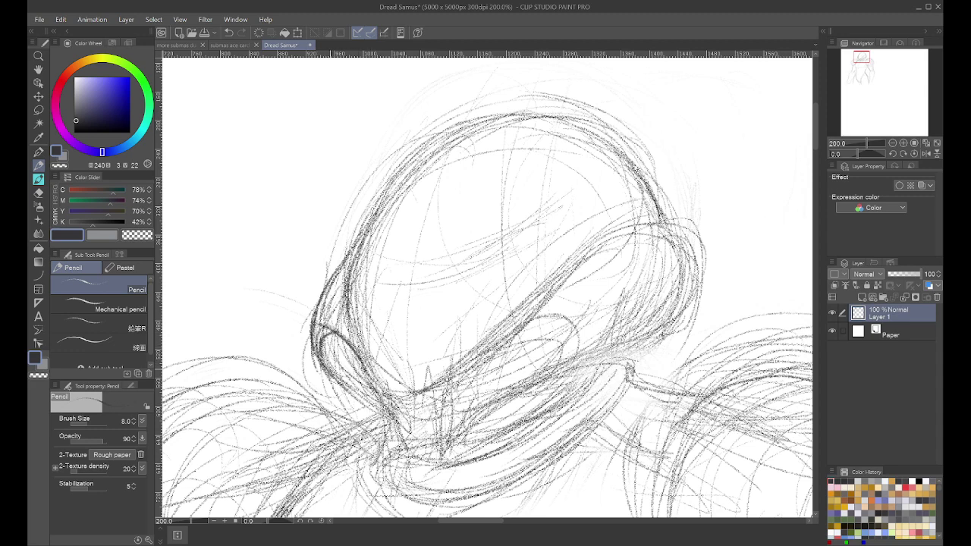
mouse_move(311, 349)
mouse_down()
mouse_move(329, 383)
mouse_move(380, 418)
mouse_up()
drag(329, 378, 391, 431)
drag(349, 394, 388, 435)
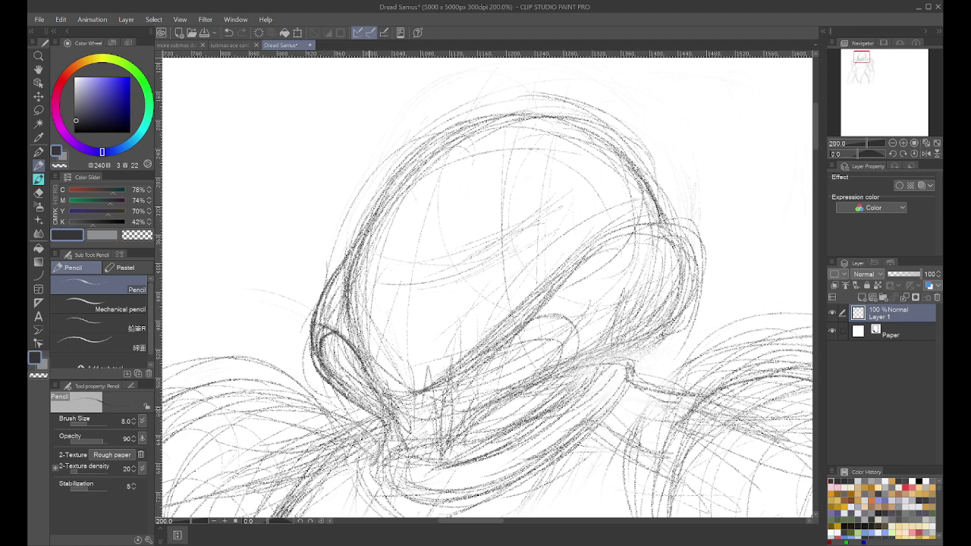
Step: Outline the base of the chin and define the elongated oval vent in the cheek on the viewer's right
mouse_move(381, 426)
mouse_down()
mouse_move(387, 449)
mouse_move(429, 455)
mouse_move(390, 452)
mouse_move(423, 454)
mouse_move(449, 436)
mouse_move(432, 453)
mouse_up()
mouse_move(488, 364)
mouse_down()
mouse_move(541, 328)
mouse_move(540, 374)
mouse_up()
drag(523, 331, 560, 353)
mouse_move(558, 354)
mouse_down()
mouse_move(499, 397)
mouse_move(487, 356)
mouse_up()
drag(478, 381, 518, 335)
mouse_move(457, 408)
mouse_down()
mouse_move(496, 354)
mouse_move(487, 359)
mouse_up()
drag(544, 367, 464, 414)
drag(508, 389, 457, 421)
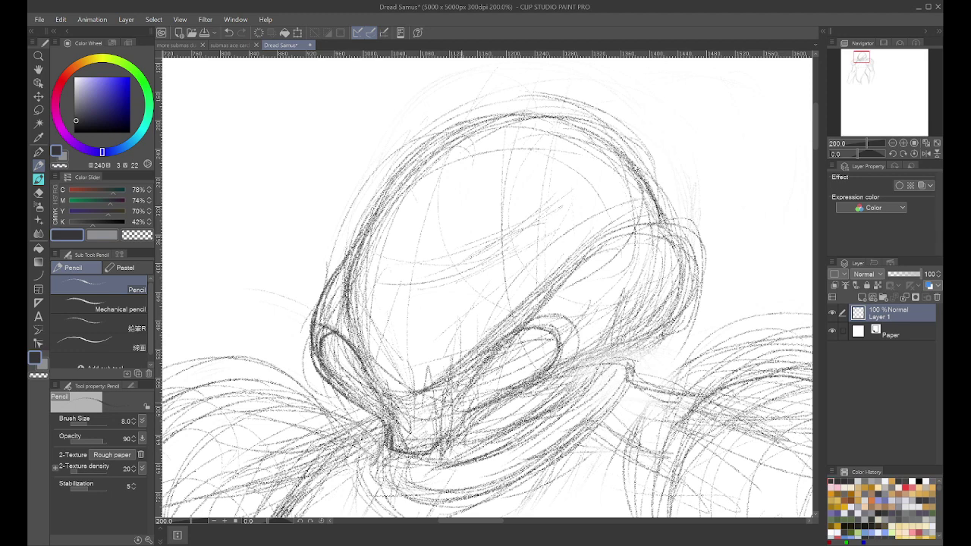
Step: Set the soft eraser's size to 29.5 and erase the construction lines inside the helmet dome and visor
drag(423, 391, 463, 363)
key(e)
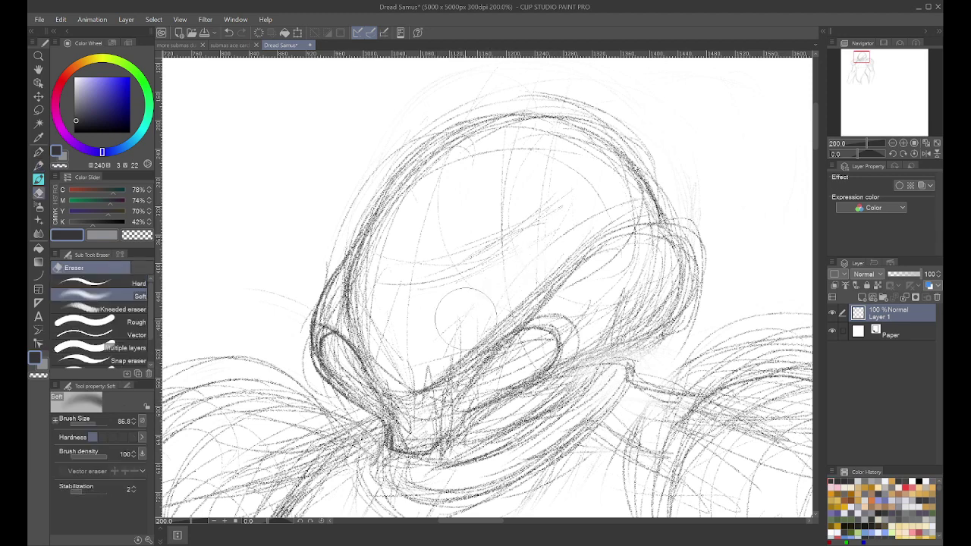
click(91, 424)
mouse_move(480, 331)
mouse_down()
mouse_move(443, 375)
mouse_move(409, 376)
mouse_move(392, 365)
mouse_move(370, 302)
mouse_move(440, 185)
mouse_move(386, 282)
mouse_move(412, 279)
mouse_move(515, 189)
mouse_move(535, 157)
mouse_move(567, 201)
mouse_move(577, 248)
mouse_up()
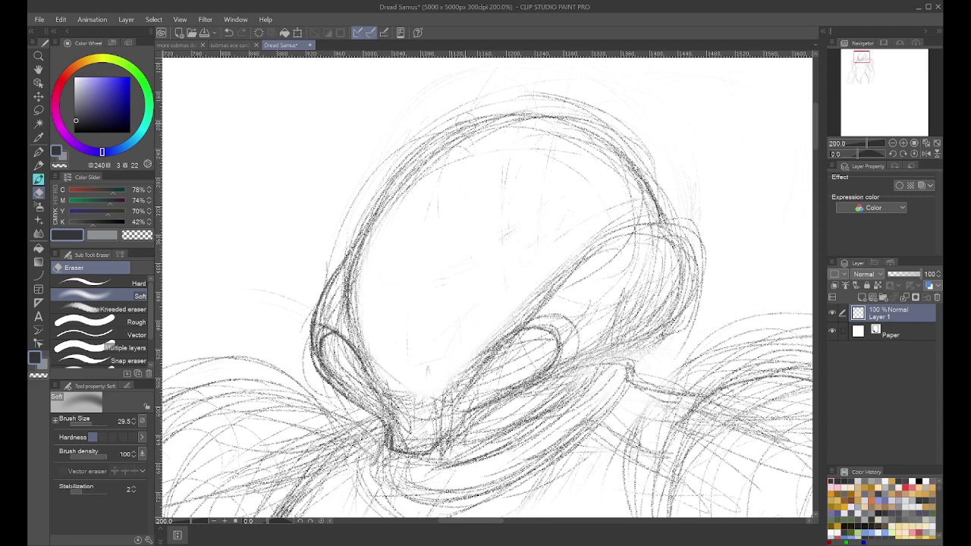
Step: Draw a curved center line down the helmet's face and a pointed brow peak over it with a leg on each side
key(p)
drag(423, 268, 433, 287)
drag(415, 261, 424, 281)
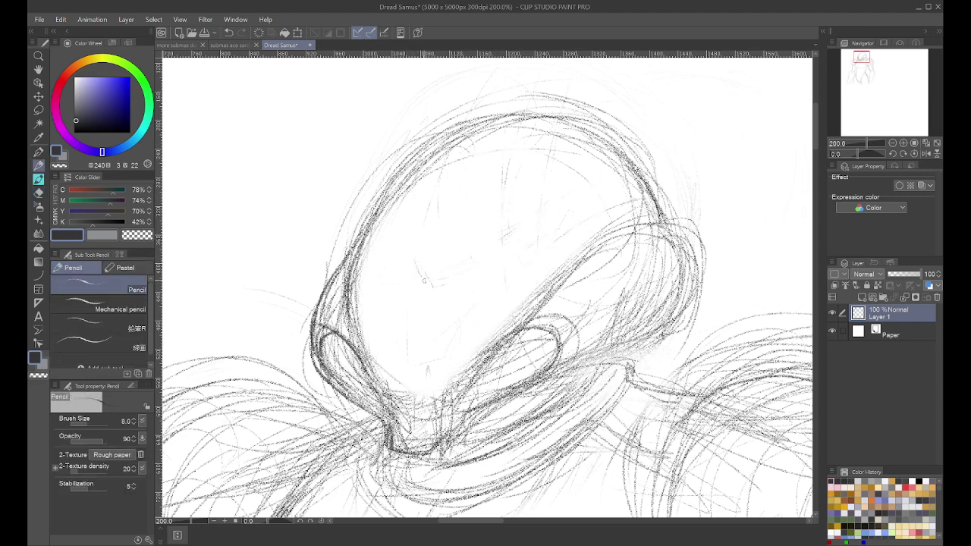
drag(464, 147, 405, 259)
drag(416, 225, 397, 342)
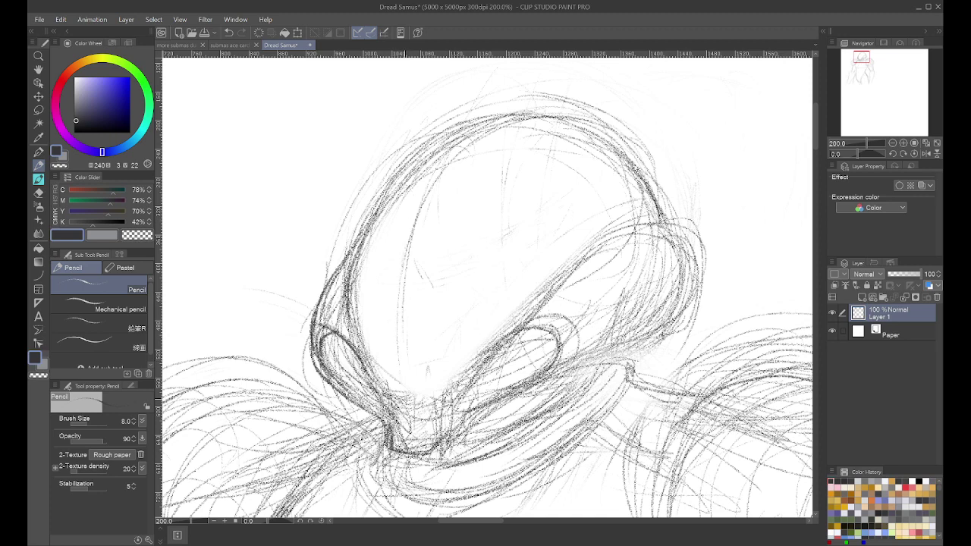
drag(410, 236, 426, 280)
mouse_move(409, 244)
mouse_down()
mouse_move(381, 294)
mouse_move(383, 286)
mouse_up()
mouse_move(416, 253)
mouse_down()
mouse_move(418, 288)
mouse_move(440, 305)
mouse_up()
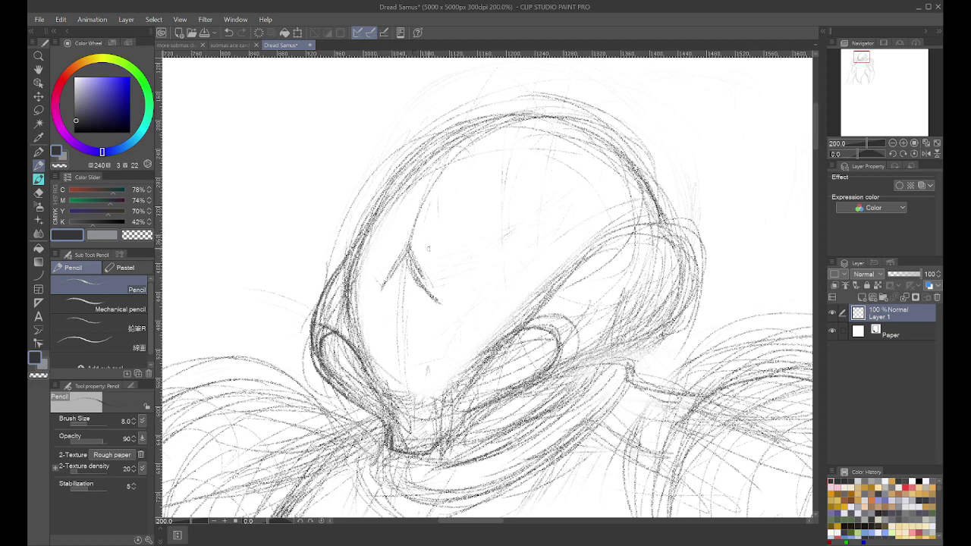
Step: Draw the visor's brow line across to a raised pointed corner on the viewer's right
mouse_move(414, 258)
mouse_down()
mouse_move(434, 295)
mouse_move(484, 266)
mouse_up()
mouse_move(433, 296)
mouse_down()
mouse_move(546, 229)
mouse_move(531, 294)
mouse_up()
mouse_move(525, 259)
mouse_down()
mouse_move(542, 231)
mouse_move(533, 288)
mouse_up()
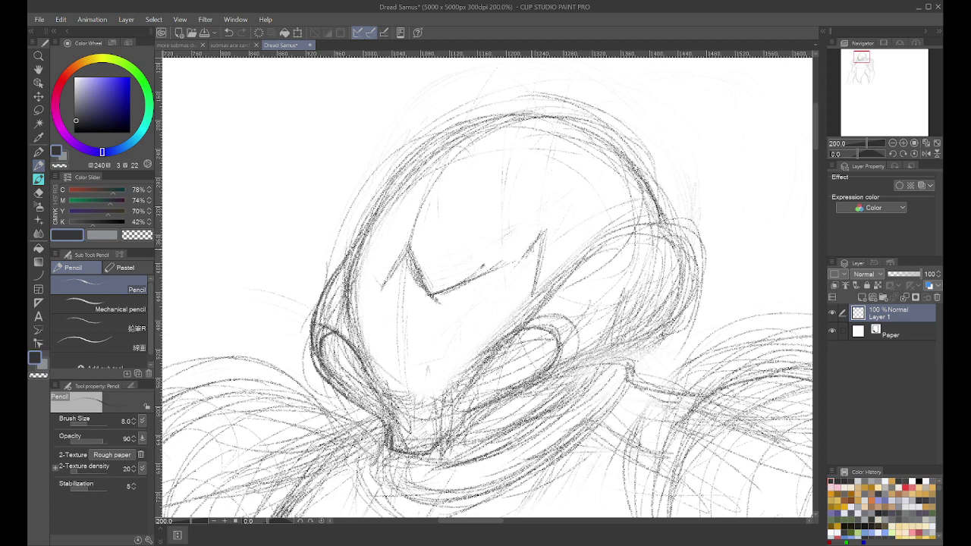
drag(545, 232, 524, 268)
drag(544, 232, 524, 270)
mouse_move(523, 266)
mouse_down()
mouse_move(446, 297)
mouse_move(517, 268)
mouse_move(443, 283)
mouse_up()
Step: Erase the stray lines inside the helmet dome and around its outer contour
key(e)
mouse_move(503, 186)
mouse_down()
mouse_move(509, 165)
mouse_move(563, 141)
mouse_move(579, 174)
mouse_up()
mouse_move(653, 163)
mouse_down()
mouse_move(581, 112)
mouse_move(531, 98)
mouse_up()
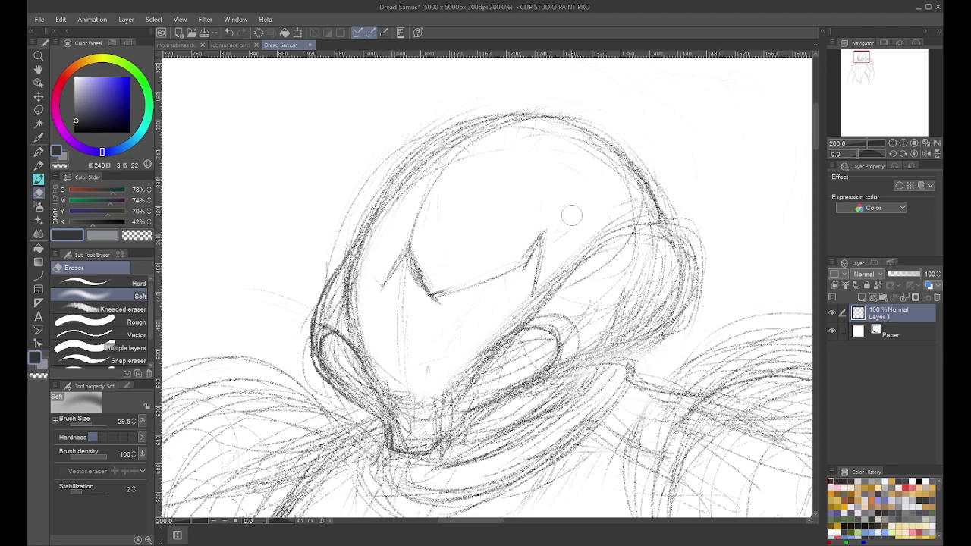
mouse_move(629, 178)
mouse_down()
mouse_move(428, 182)
mouse_move(383, 263)
mouse_move(368, 260)
mouse_move(340, 210)
mouse_up()
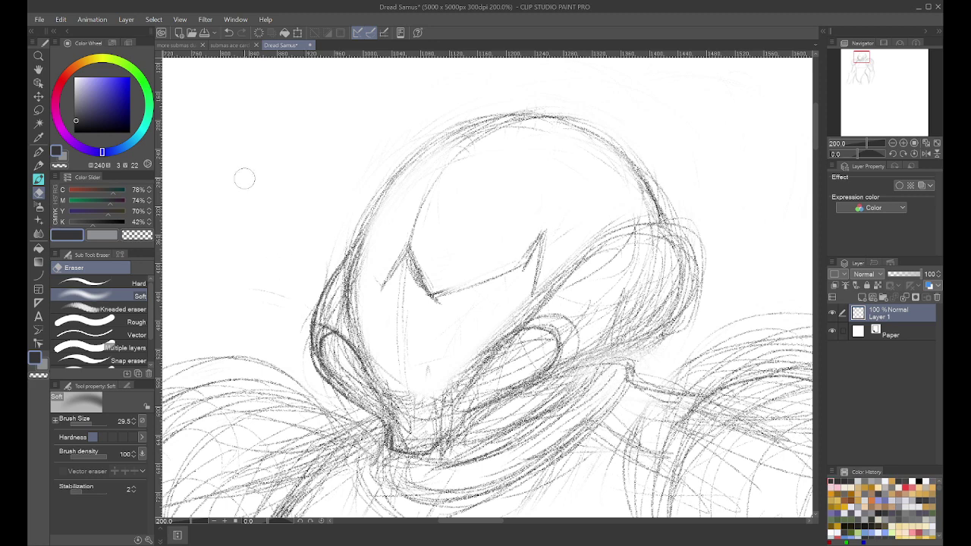
Step: Extend the brow line to the helmet's edge on the viewer's left and darken the dome contour above it
key(p)
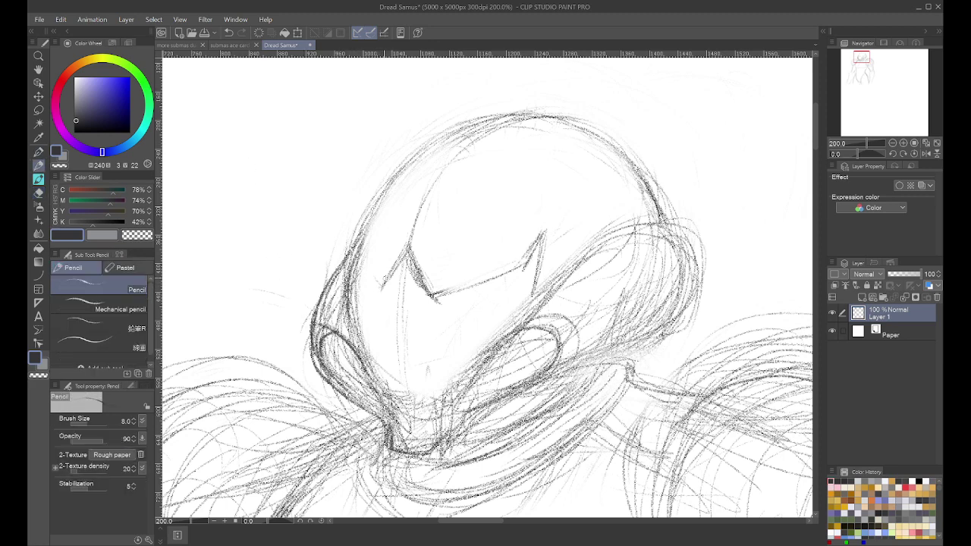
drag(407, 251, 382, 297)
mouse_move(381, 295)
mouse_down()
mouse_move(356, 267)
mouse_move(383, 297)
mouse_up()
drag(354, 253, 369, 287)
drag(422, 142, 356, 239)
drag(414, 160, 348, 261)
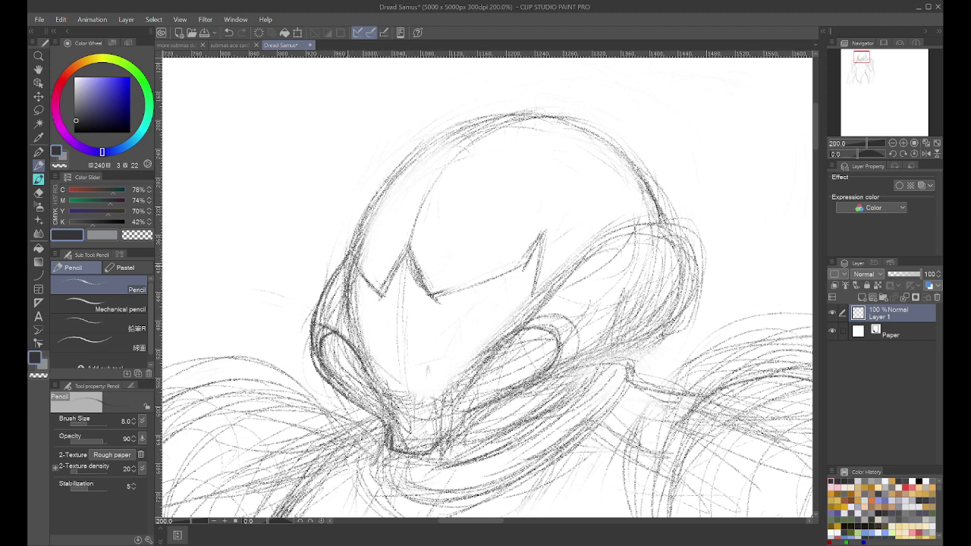
drag(448, 131, 355, 235)
Step: Erase the brow's central peak and redraw it lower as a sharp inverted V
key(e)
mouse_move(425, 239)
mouse_down()
mouse_move(409, 289)
mouse_move(373, 222)
mouse_up()
key(p)
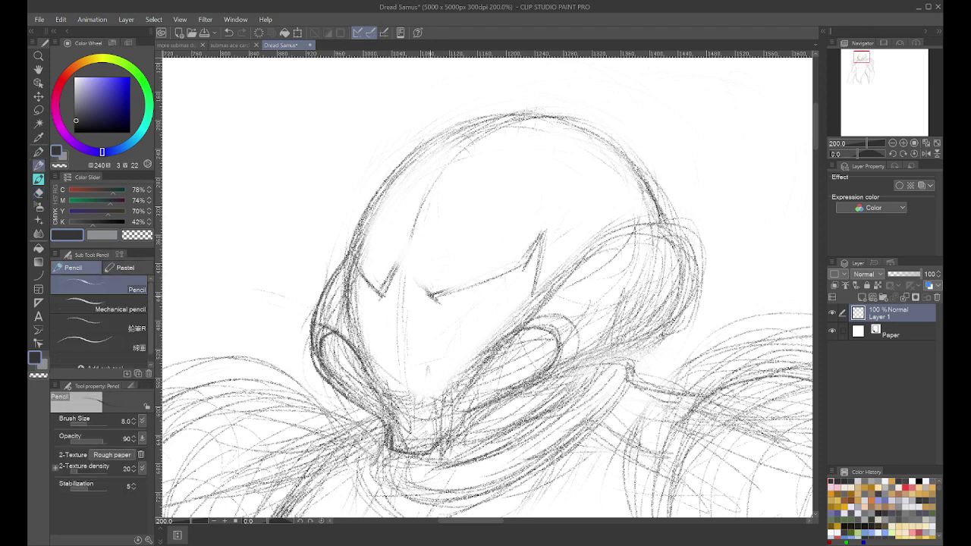
mouse_move(432, 299)
mouse_down()
mouse_move(396, 267)
mouse_move(378, 294)
mouse_move(403, 266)
mouse_move(383, 285)
mouse_move(417, 279)
mouse_move(431, 305)
mouse_up()
key(e)
key(p)
mouse_move(411, 267)
mouse_down()
mouse_move(425, 299)
mouse_move(387, 295)
mouse_move(380, 305)
mouse_up()
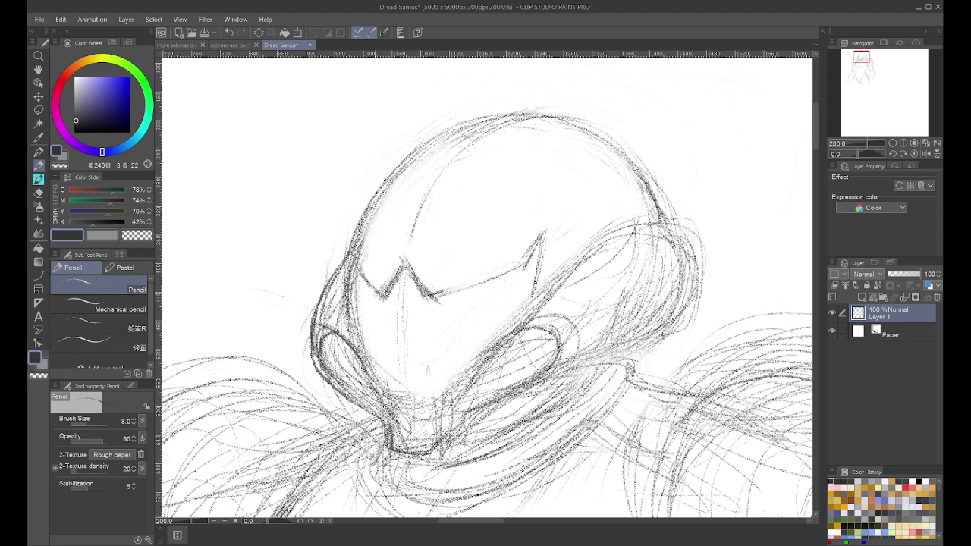
Step: Darken the visor's side edge on the viewer's left down to the chin and mark the visor's lower point
mouse_move(358, 261)
mouse_down()
mouse_move(385, 301)
mouse_move(360, 288)
mouse_up()
drag(354, 243, 357, 275)
mouse_move(357, 231)
mouse_down()
mouse_move(345, 284)
mouse_move(365, 350)
mouse_up()
drag(352, 302, 384, 375)
drag(359, 322, 382, 374)
drag(367, 343, 390, 405)
drag(359, 326, 397, 420)
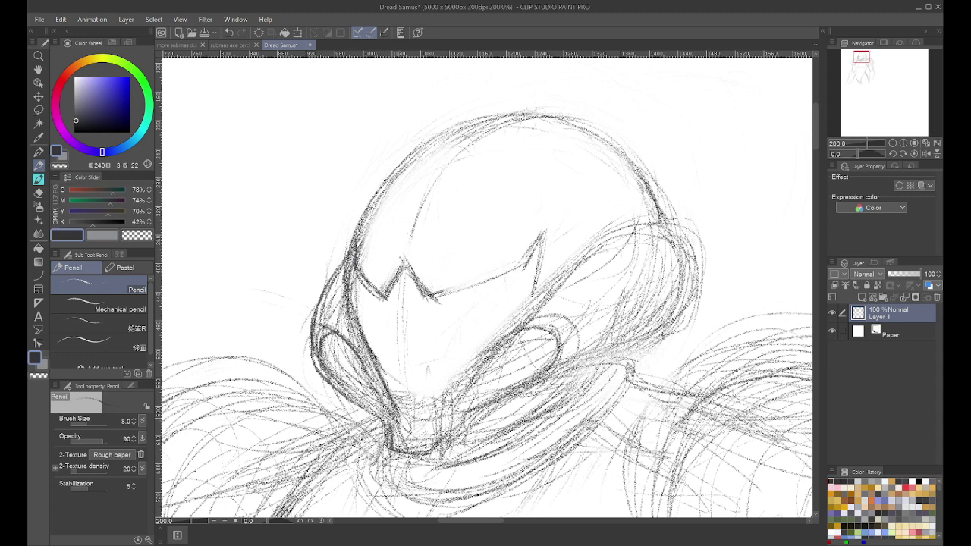
mouse_move(378, 366)
mouse_down()
mouse_move(402, 418)
mouse_move(411, 413)
mouse_up()
drag(445, 371, 411, 406)
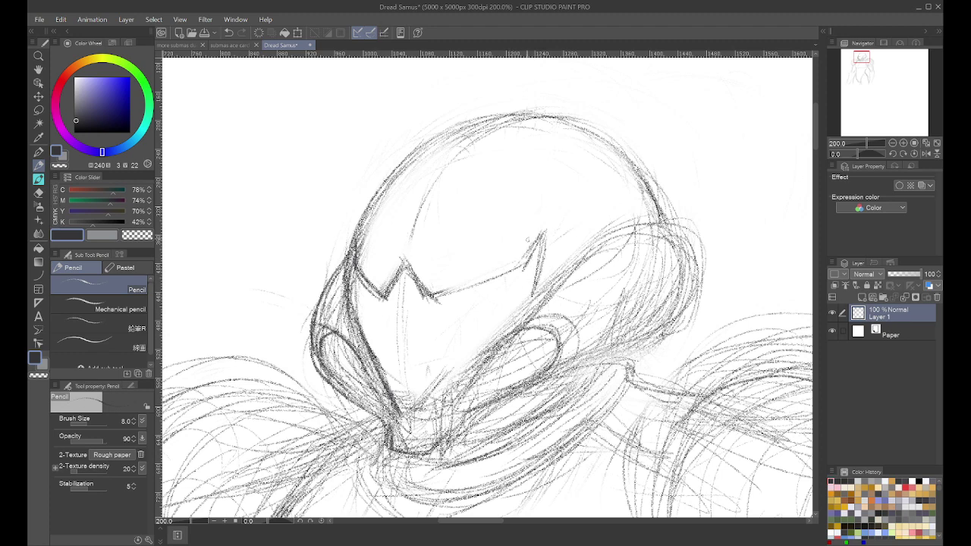
Step: Rework the visor's pointed corner on the viewer's right and redraw the brow line from it to the central notch
key(p)
key(p)
drag(543, 257, 530, 300)
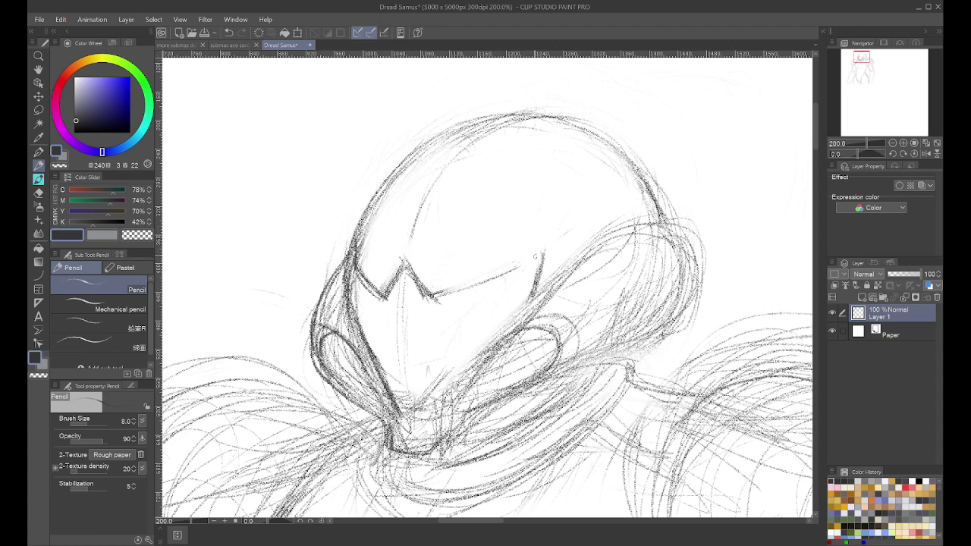
mouse_move(541, 262)
mouse_down()
mouse_move(546, 238)
mouse_move(533, 280)
mouse_up()
mouse_move(542, 243)
mouse_down()
mouse_move(531, 279)
mouse_move(534, 265)
mouse_move(475, 281)
mouse_up()
key(e)
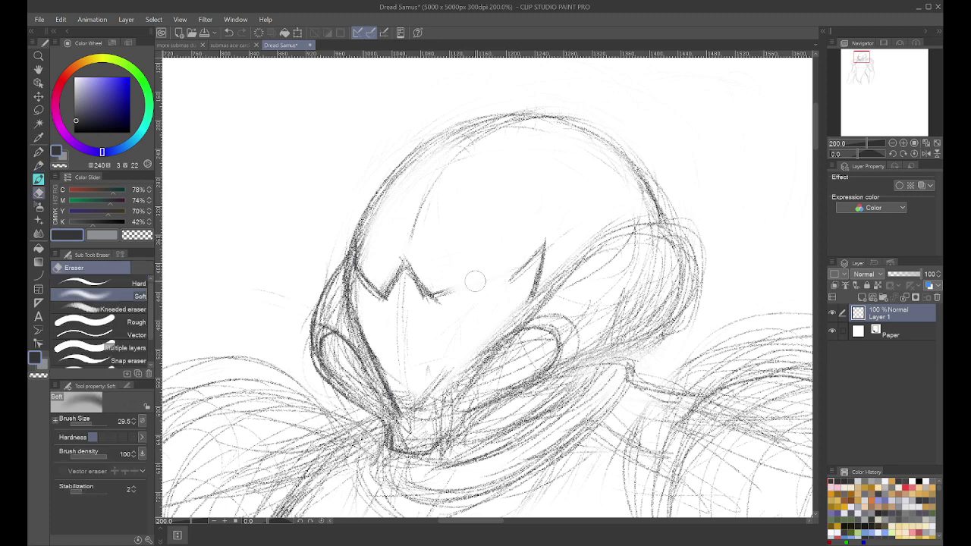
key(p)
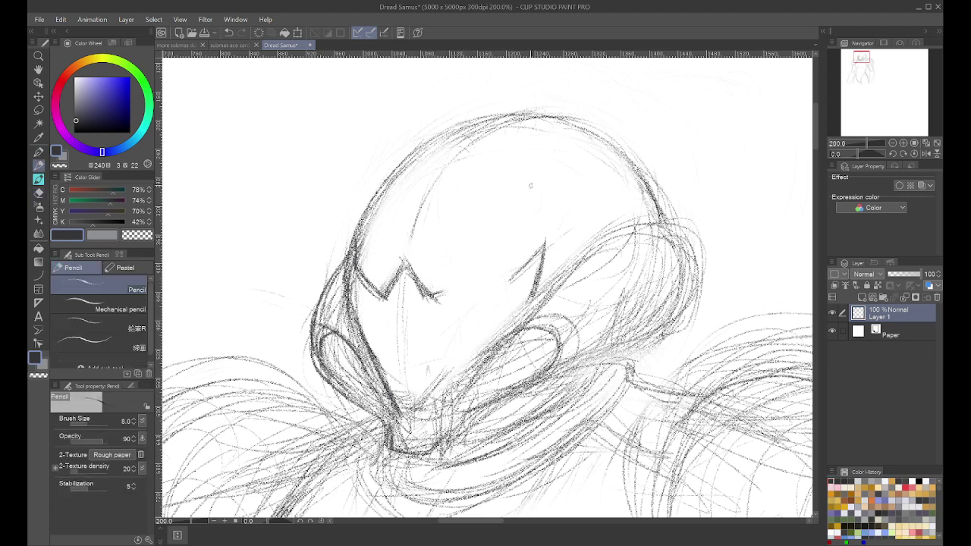
mouse_move(546, 243)
mouse_down()
mouse_move(523, 273)
mouse_move(536, 290)
mouse_move(506, 280)
mouse_move(450, 301)
mouse_up()
drag(524, 270, 426, 300)
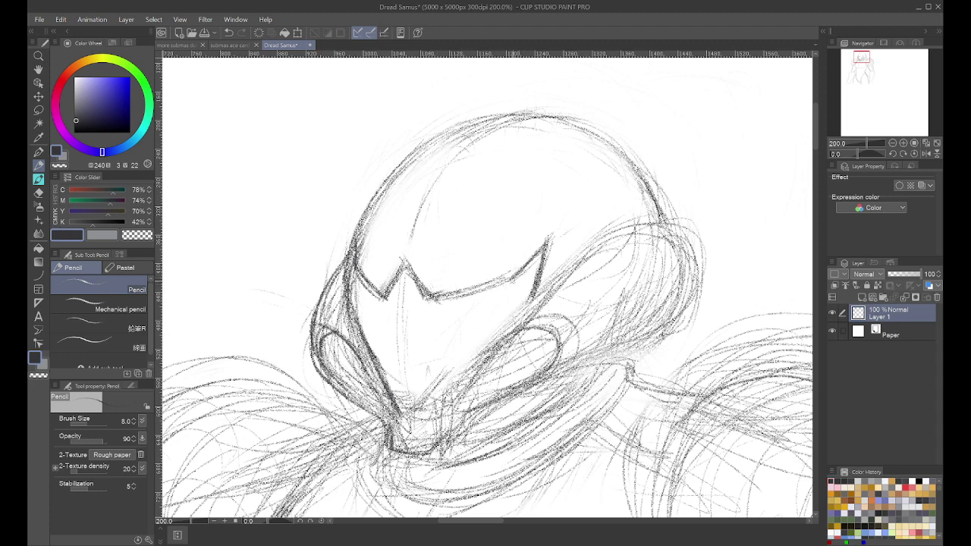
drag(513, 276, 433, 299)
Step: Trim the tip of the visor corner on the viewer's right and redraw its side edge with a thicker brow line
key(e)
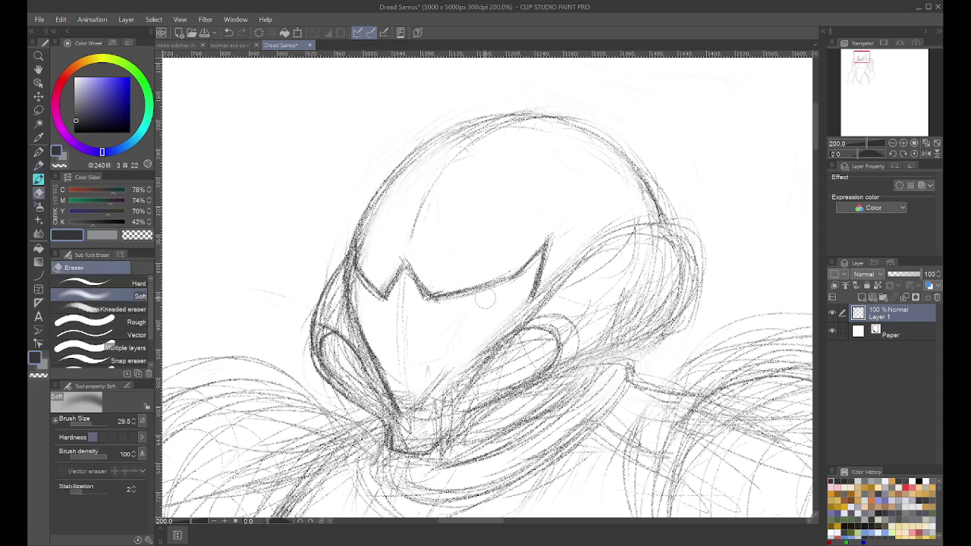
key(p)
key(e)
mouse_move(548, 238)
mouse_down()
mouse_move(535, 291)
mouse_move(525, 254)
mouse_move(552, 245)
mouse_up()
key(p)
mouse_move(513, 277)
mouse_down()
mouse_move(552, 245)
mouse_move(526, 294)
mouse_up()
mouse_move(546, 254)
mouse_down()
mouse_move(523, 305)
mouse_move(549, 250)
mouse_move(508, 279)
mouse_move(429, 299)
mouse_up()
Step: Erase the brow line and corner on the viewer's right and redraw them with a taller point and slanted side edge
key(e)
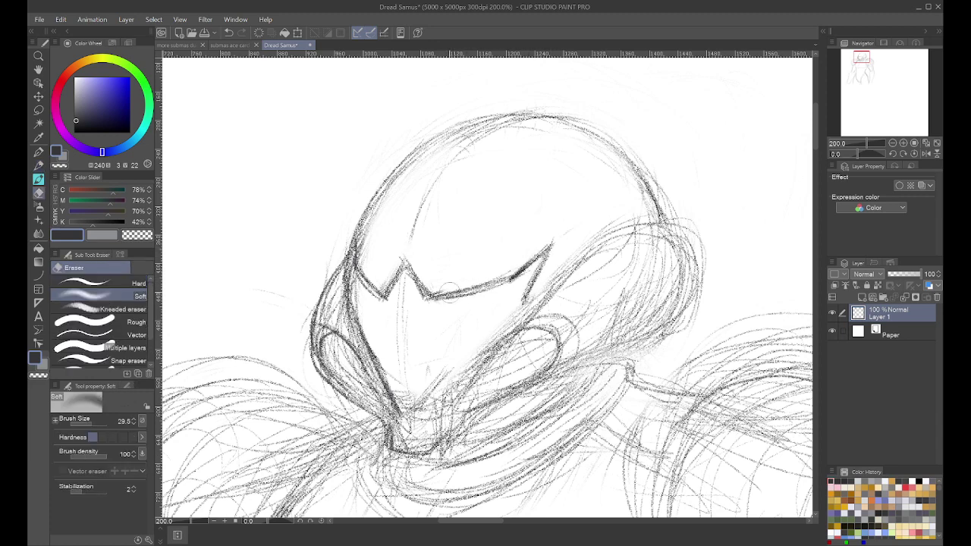
mouse_move(542, 242)
mouse_down()
mouse_move(421, 301)
mouse_move(549, 246)
mouse_up()
mouse_move(549, 246)
mouse_down()
mouse_move(514, 307)
mouse_move(526, 210)
mouse_up()
key(p)
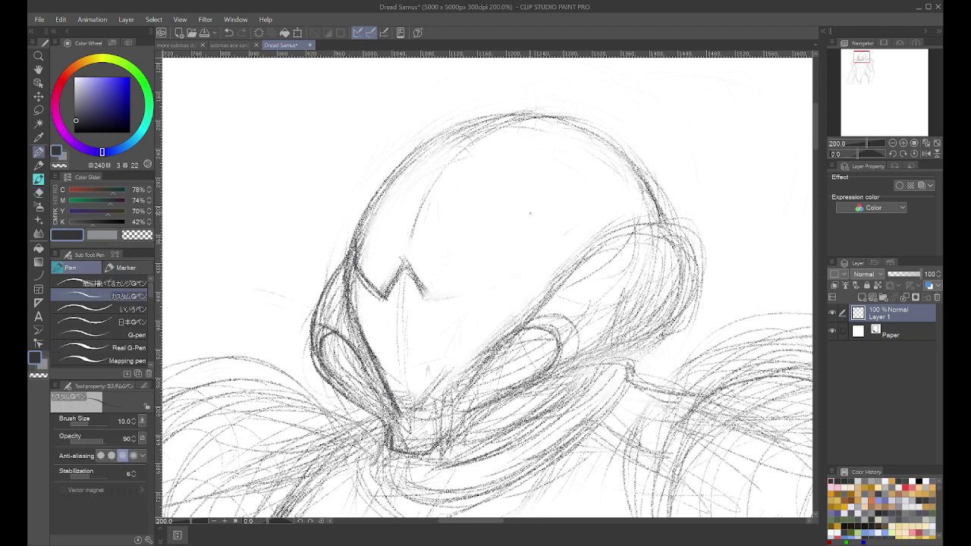
mouse_move(423, 296)
mouse_down()
mouse_move(526, 257)
mouse_move(500, 274)
mouse_up()
drag(422, 279, 422, 308)
mouse_move(423, 274)
mouse_down()
mouse_move(429, 303)
mouse_move(528, 253)
mouse_move(537, 227)
mouse_move(523, 294)
mouse_up()
drag(540, 241, 523, 295)
mouse_move(540, 236)
mouse_down()
mouse_move(524, 285)
mouse_move(501, 265)
mouse_move(529, 237)
mouse_move(521, 303)
mouse_up()
Step: Darken the visor's pointed corner on the viewer's right and the brow line running to the central notch
key(e)
key(p)
drag(529, 258, 435, 302)
mouse_move(504, 267)
mouse_down()
mouse_move(429, 301)
mouse_move(546, 223)
mouse_move(522, 301)
mouse_up()
drag(539, 246, 530, 282)
mouse_move(540, 229)
mouse_down()
mouse_move(511, 271)
mouse_move(458, 286)
mouse_up()
drag(512, 267, 438, 300)
Step: Draw and darken the visor's lower edge from the corner on the viewer's right down to a point at the chin
drag(530, 299, 429, 384)
drag(486, 328, 411, 410)
drag(456, 354, 413, 405)
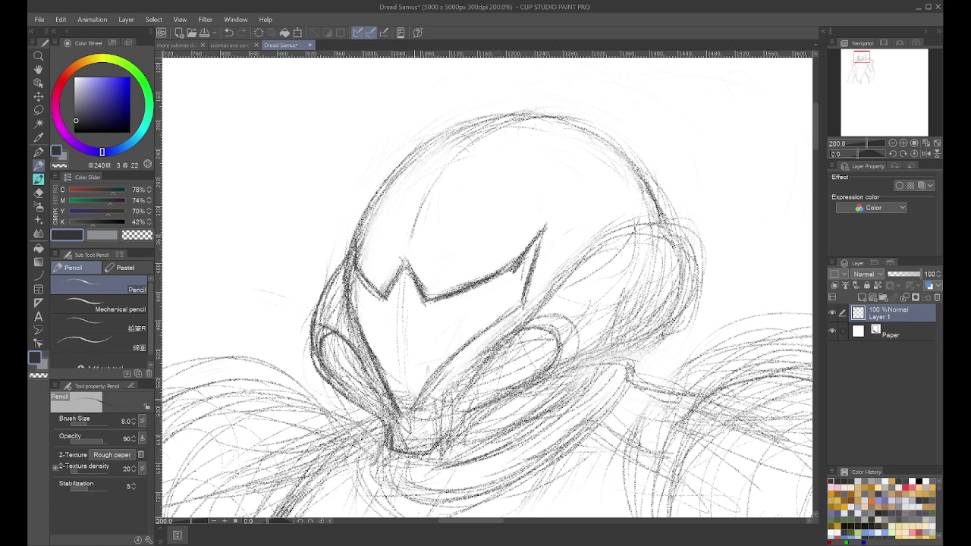
drag(475, 343, 417, 409)
mouse_move(458, 354)
mouse_down()
mouse_move(417, 413)
mouse_move(397, 408)
mouse_up()
drag(417, 403, 399, 411)
drag(518, 307, 419, 403)
drag(473, 347, 407, 425)
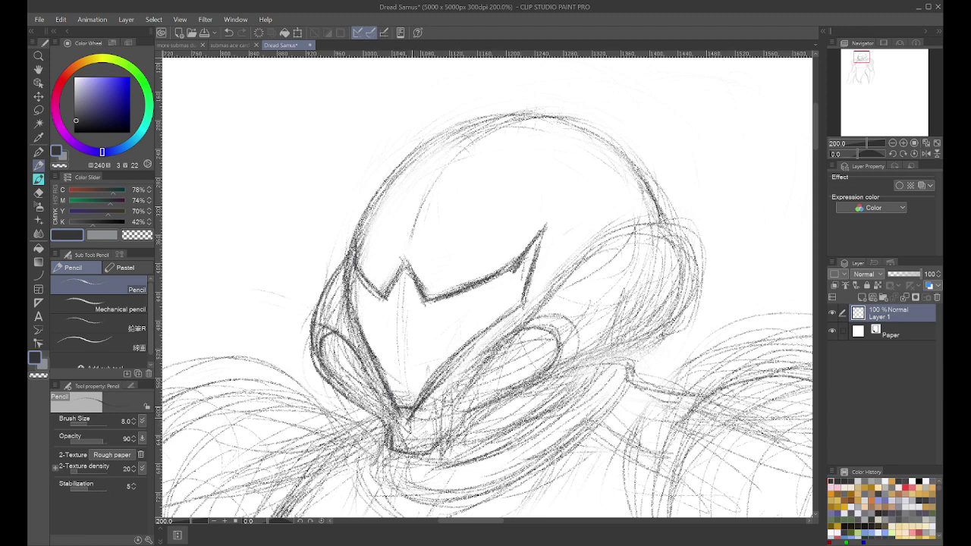
Step: Darken the visor's lower edge on the viewer's left down to the point at the chin
drag(362, 351, 395, 421)
drag(384, 385, 399, 421)
drag(411, 416, 398, 423)
Step: Erase the stray guide lines inside the visor and soften the rough strokes within the cheek vent on the viewer's left
key(e)
drag(485, 326, 415, 374)
drag(337, 342, 364, 382)
mouse_move(364, 382)
mouse_down()
mouse_move(341, 361)
mouse_move(372, 387)
mouse_up()
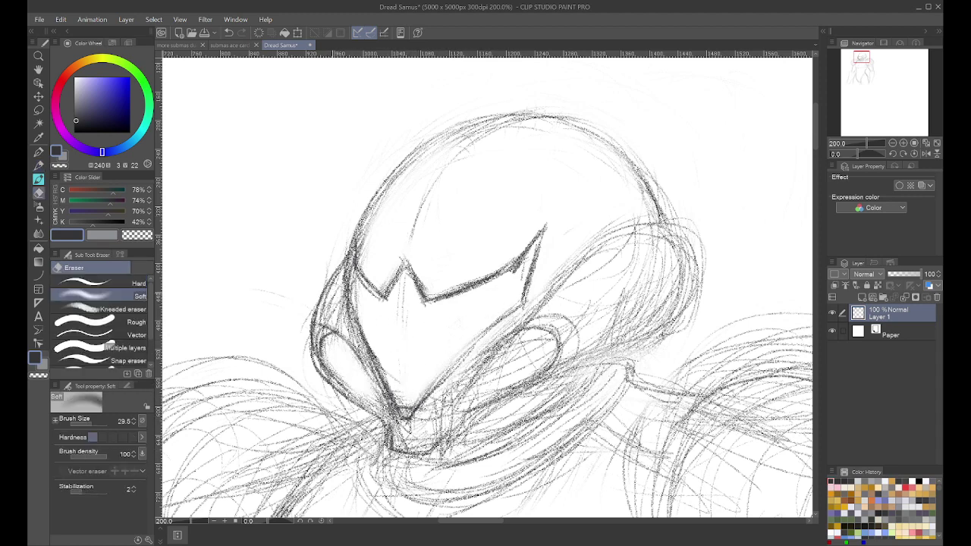
mouse_move(371, 310)
mouse_down()
mouse_move(386, 345)
mouse_move(399, 292)
mouse_up()
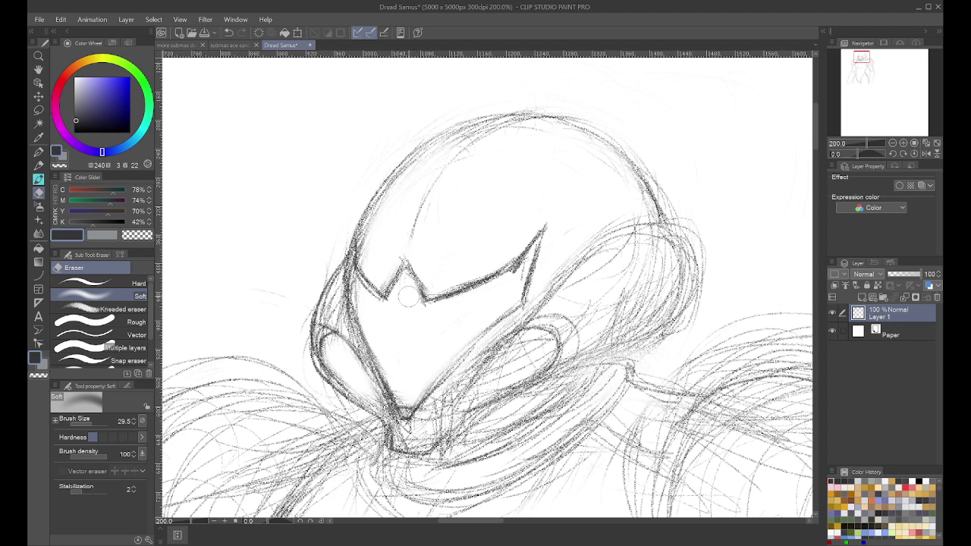
Step: Redraw the visor's side edge on the viewer's left from the brow corner down to the chin with the pencil
key(p)
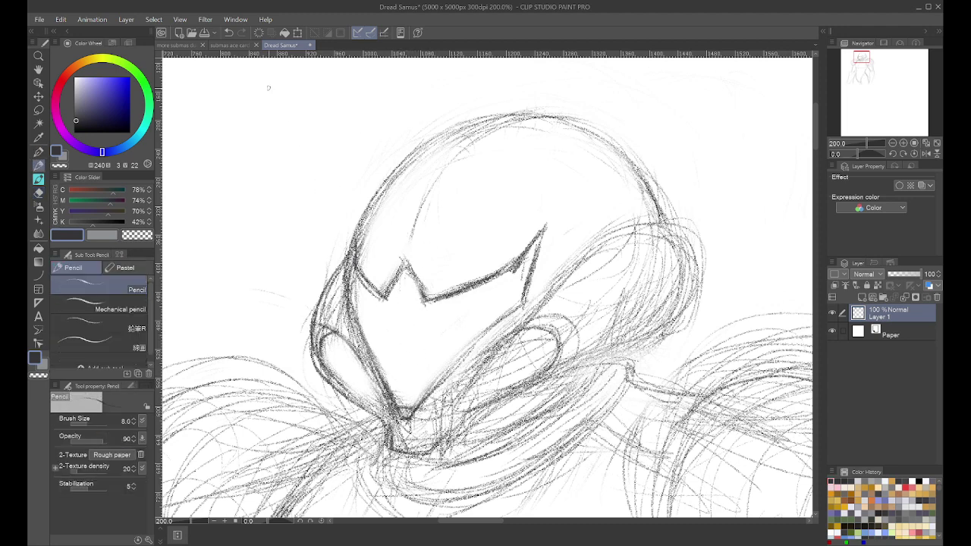
drag(359, 274, 362, 306)
drag(350, 273, 351, 297)
drag(350, 252, 351, 264)
mouse_move(351, 273)
mouse_down()
mouse_move(352, 306)
mouse_move(359, 294)
mouse_move(394, 384)
mouse_up()
drag(364, 311, 405, 399)
drag(377, 352, 397, 411)
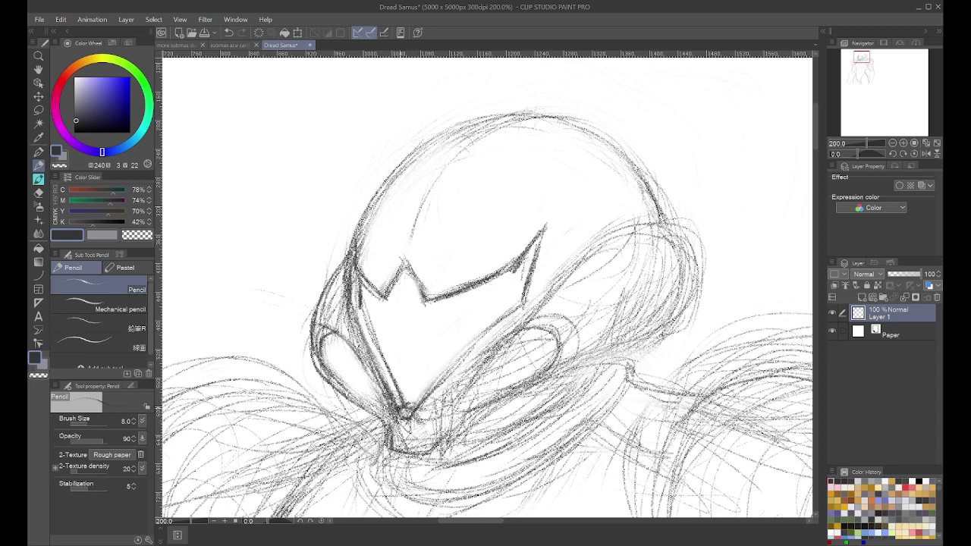
Step: Draw a boxy chin piece below the visor's point, with a front face and an angled side face on the viewer's right
mouse_move(401, 408)
mouse_down()
mouse_move(391, 427)
mouse_move(422, 426)
mouse_move(392, 425)
mouse_move(425, 433)
mouse_move(424, 458)
mouse_up()
drag(385, 432, 389, 452)
drag(392, 423, 394, 458)
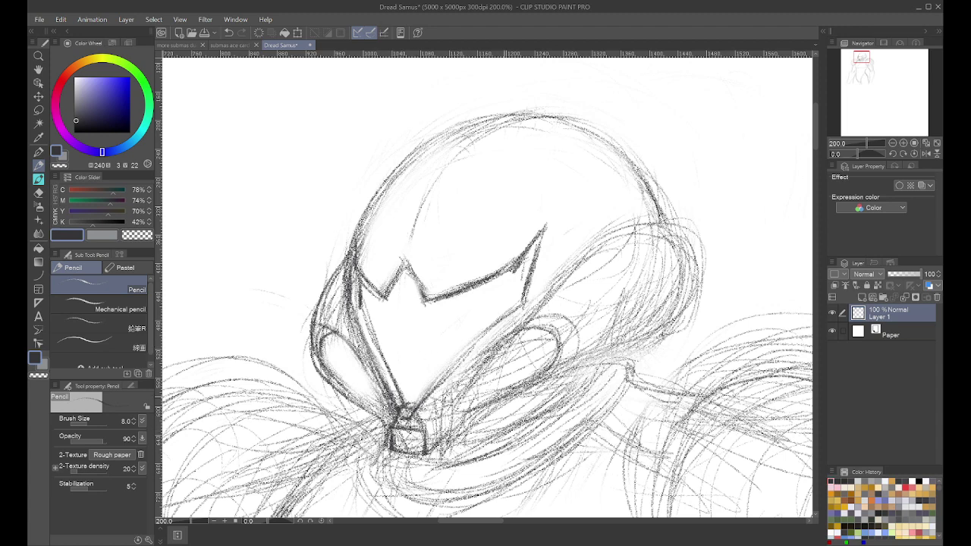
drag(426, 455, 450, 436)
mouse_move(427, 454)
mouse_down()
mouse_move(447, 434)
mouse_move(438, 419)
mouse_up()
mouse_move(446, 436)
mouse_down()
mouse_move(435, 411)
mouse_move(439, 423)
mouse_up()
Step: Draw a parallel frame line outside the visor's lower edge on the viewer's right and darken the edge down to the chin
drag(583, 249, 524, 309)
drag(571, 277, 484, 352)
drag(539, 306, 456, 378)
mouse_move(524, 319)
mouse_down()
mouse_move(490, 341)
mouse_move(444, 400)
mouse_up()
drag(494, 344, 434, 411)
drag(475, 367, 421, 433)
drag(449, 395, 420, 429)
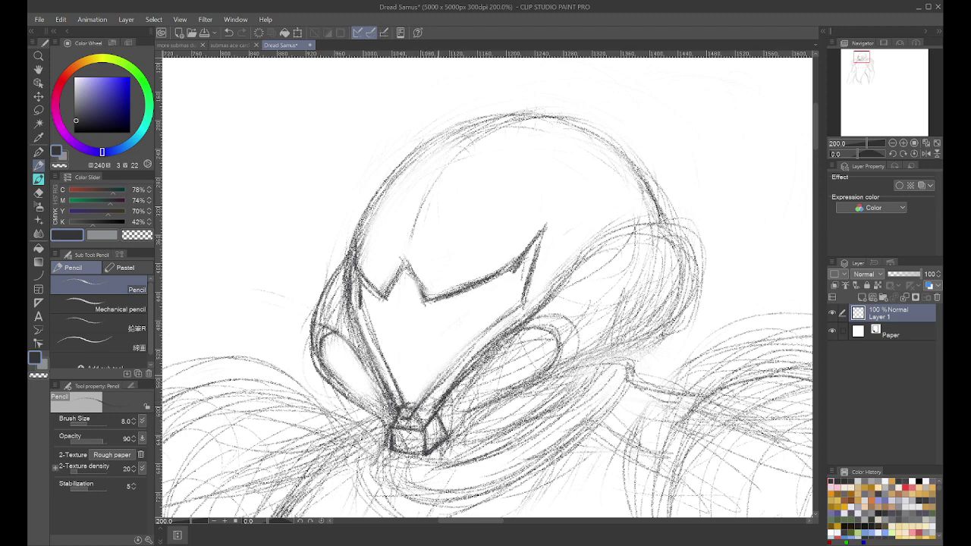
drag(522, 305, 420, 414)
drag(470, 353, 415, 419)
Step: Erase the rough inner side of the visor's lower edge on the viewer's right and redraw the edge as a firmer line
key(e)
drag(503, 317, 419, 400)
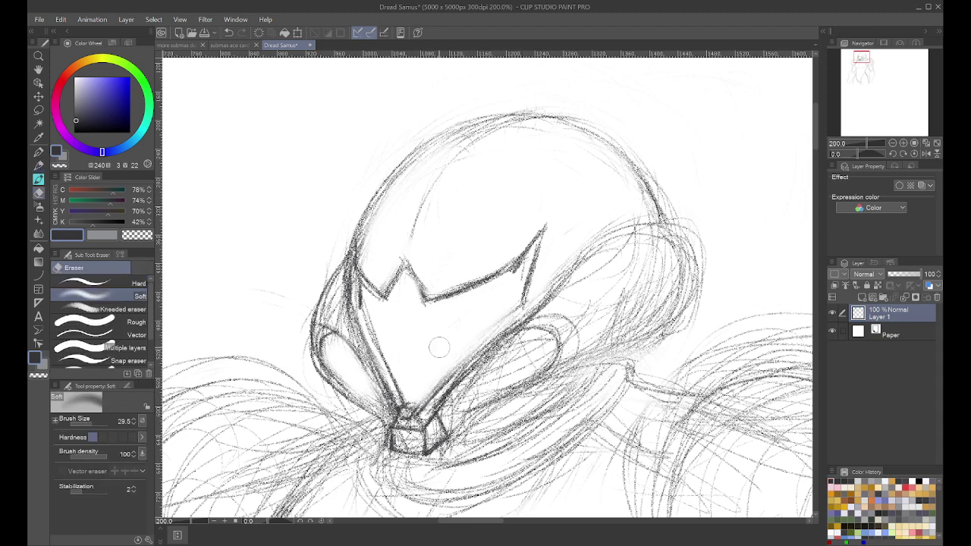
key(p)
key(p)
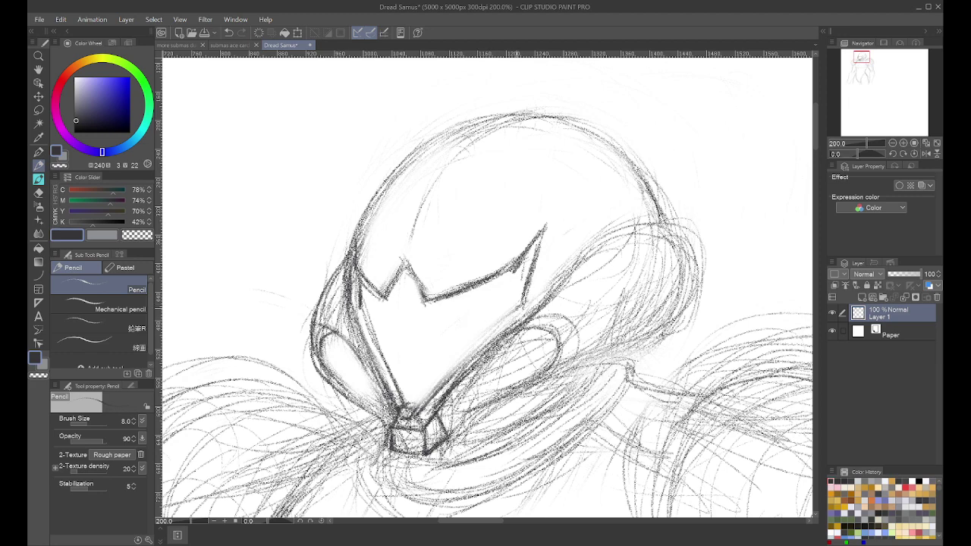
drag(518, 306, 452, 373)
drag(497, 319, 419, 408)
drag(453, 366, 412, 419)
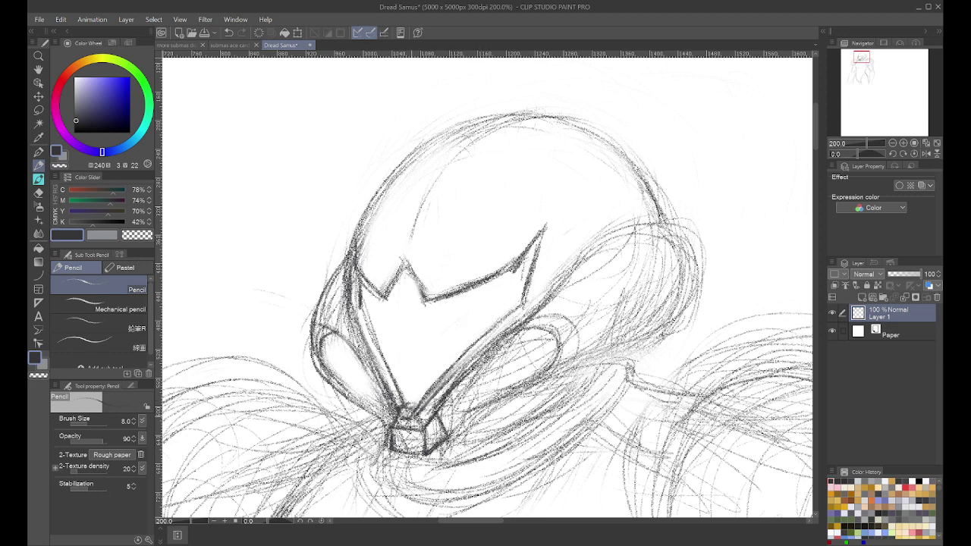
Step: Erase the scribbles below the visor edge on the viewer's right and redraw the outer frame line down to the chin piece
key(e)
drag(516, 321, 425, 417)
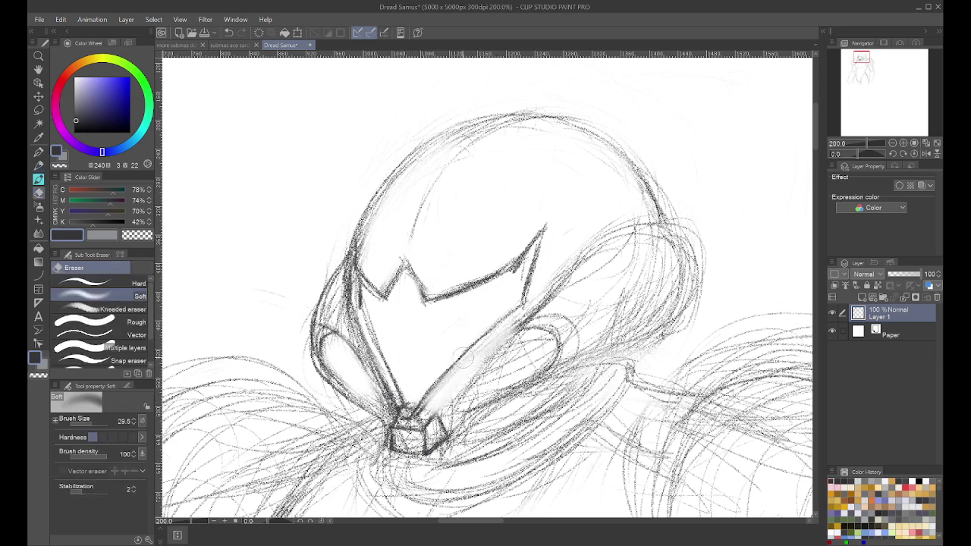
key(p)
mouse_move(552, 332)
mouse_down()
mouse_move(528, 325)
mouse_move(452, 400)
mouse_up()
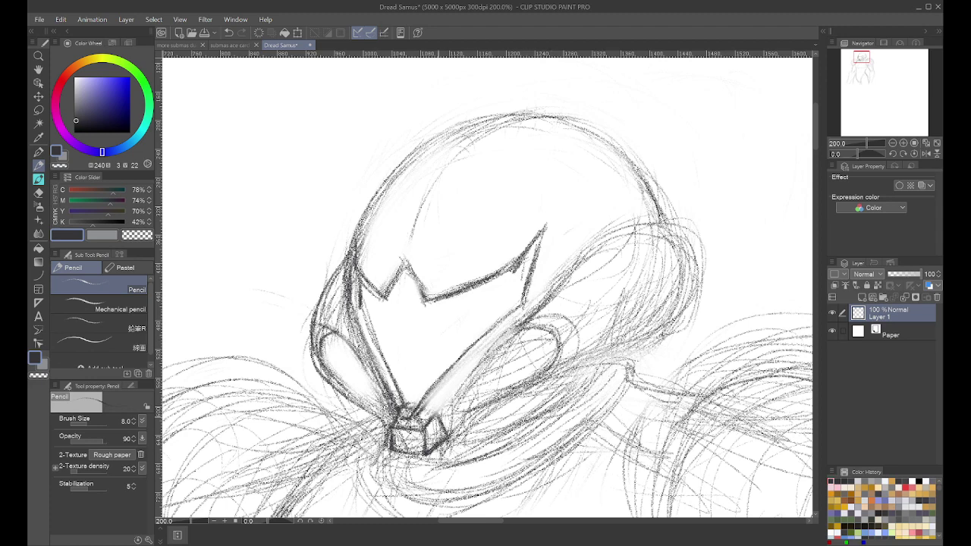
drag(536, 310, 463, 376)
drag(517, 329, 446, 397)
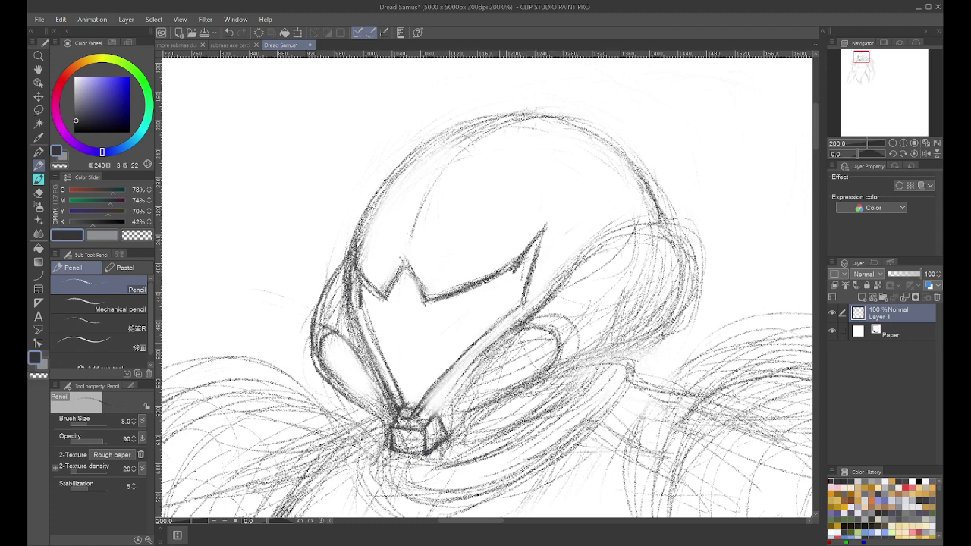
drag(498, 344, 427, 418)
drag(470, 367, 421, 426)
drag(458, 379, 418, 433)
Step: Draw the visor's outer frame line on the viewer's left from the temple down to the chin piece
drag(343, 271, 346, 332)
drag(346, 298, 382, 399)
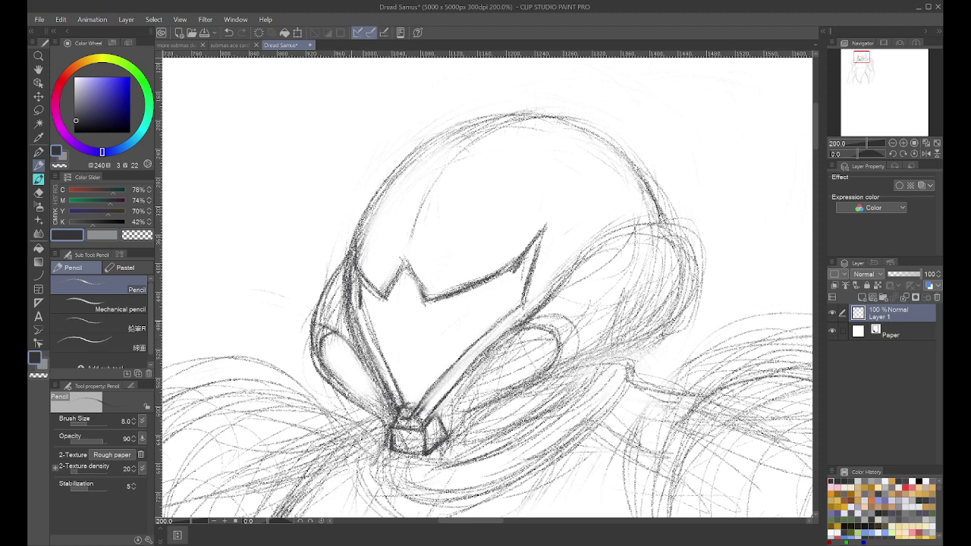
drag(360, 347, 387, 405)
drag(370, 368, 391, 429)
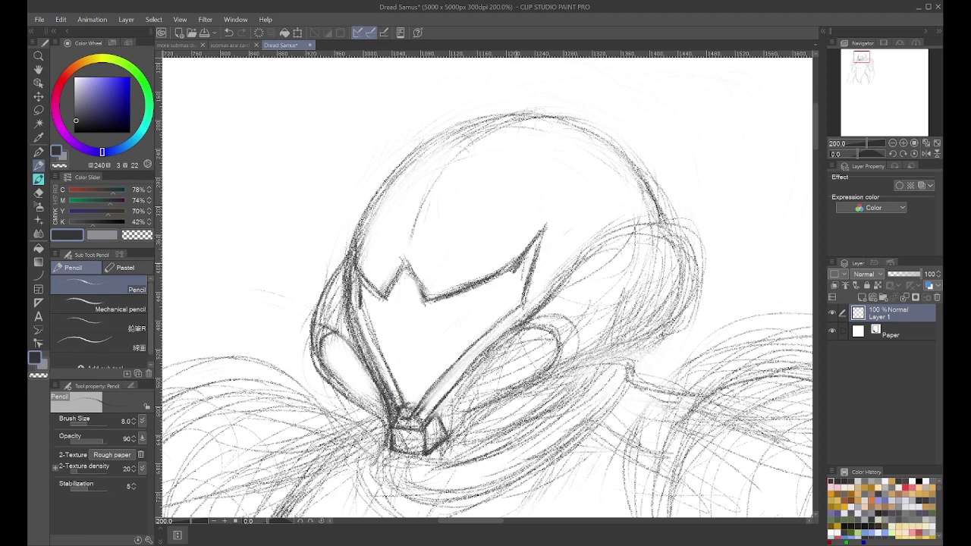
Step: Add an inner edge line along both sides of the visor, from the brow corners down to the chin
mouse_move(534, 240)
mouse_down()
mouse_move(515, 310)
mouse_move(463, 349)
mouse_up()
drag(508, 307, 432, 378)
drag(483, 332, 413, 407)
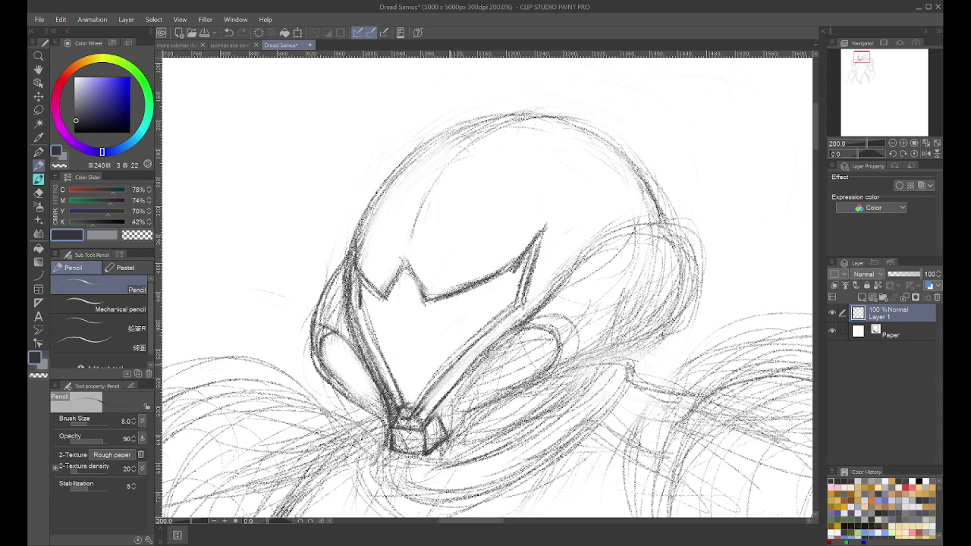
drag(447, 367, 406, 420)
drag(361, 304, 380, 368)
drag(362, 306, 398, 401)
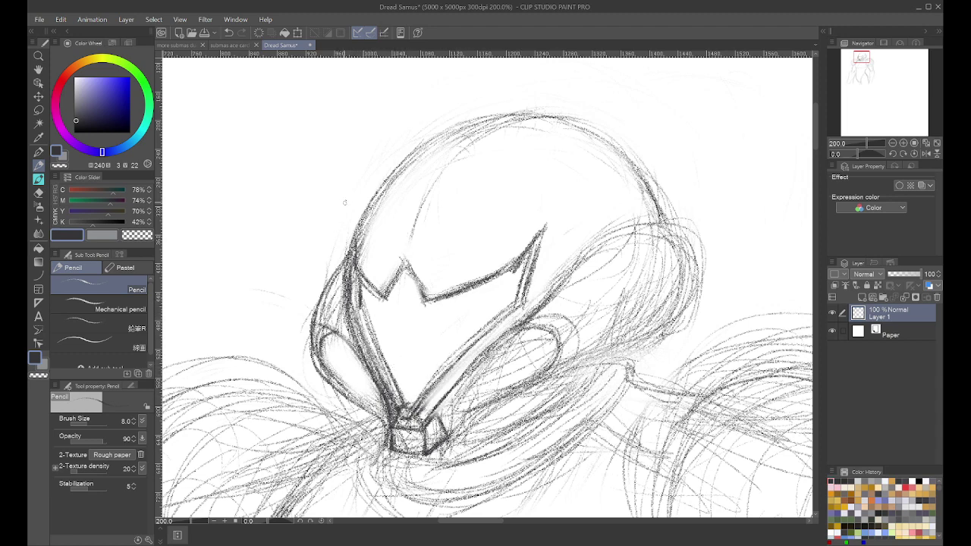
Step: Darken the outer contour of the cheek guard on the viewer's left from the temple downward
drag(347, 296, 340, 337)
drag(347, 259, 311, 344)
mouse_move(322, 287)
mouse_down()
mouse_move(313, 363)
mouse_move(362, 367)
mouse_move(315, 376)
mouse_up()
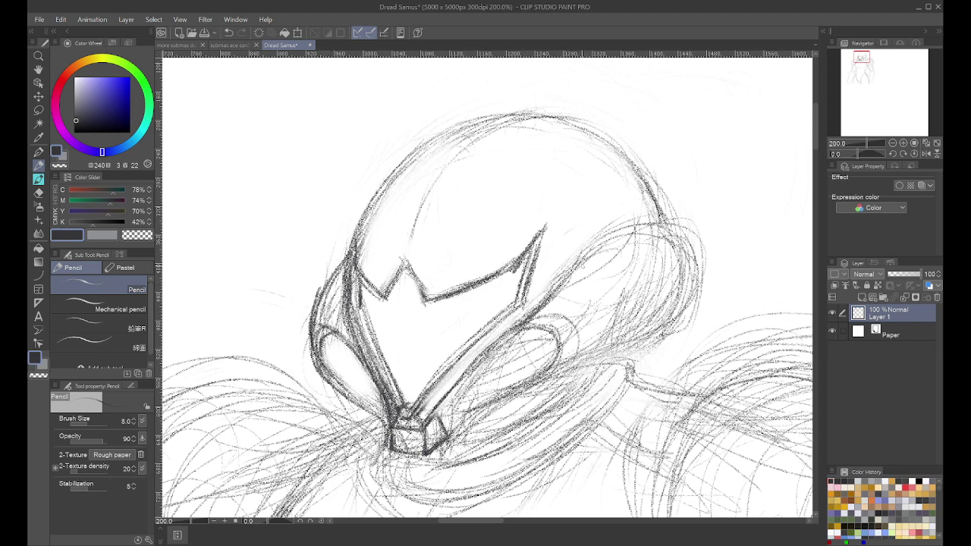
Step: Erase the rough curves above the cheek guard on the viewer's right and draw one line from the visor to the dome's base
mouse_move(534, 323)
mouse_down()
mouse_move(587, 261)
mouse_move(655, 212)
mouse_move(645, 231)
mouse_move(649, 220)
mouse_up()
mouse_move(663, 220)
mouse_down()
mouse_move(687, 235)
mouse_move(654, 322)
mouse_up()
key(e)
mouse_move(637, 203)
mouse_down()
mouse_move(552, 282)
mouse_move(584, 274)
mouse_move(559, 277)
mouse_move(555, 298)
mouse_up()
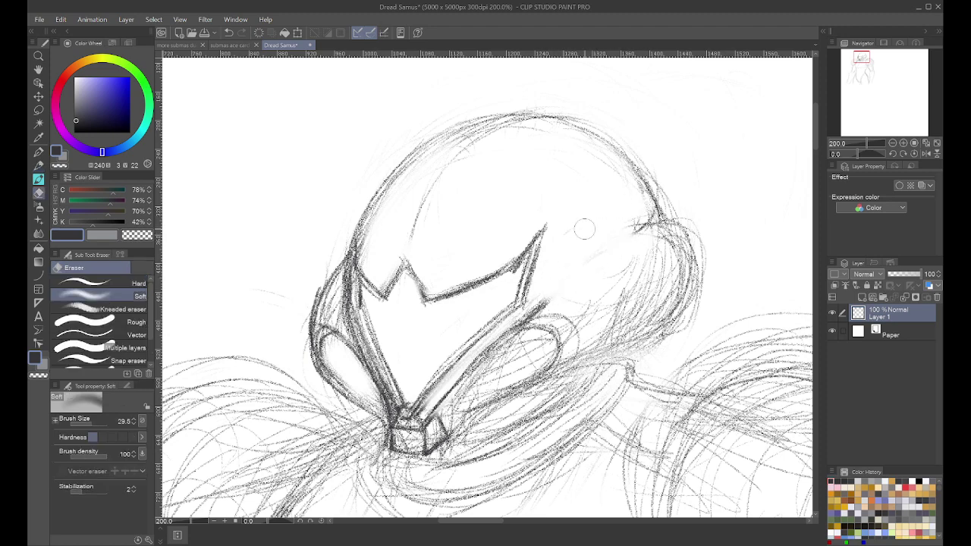
key(p)
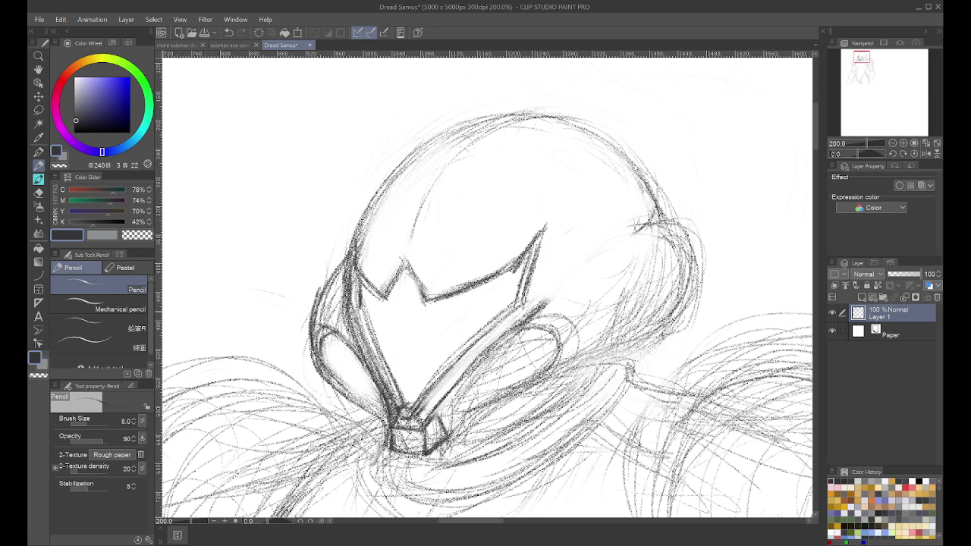
drag(541, 304, 650, 230)
drag(606, 260, 652, 224)
drag(607, 254, 654, 220)
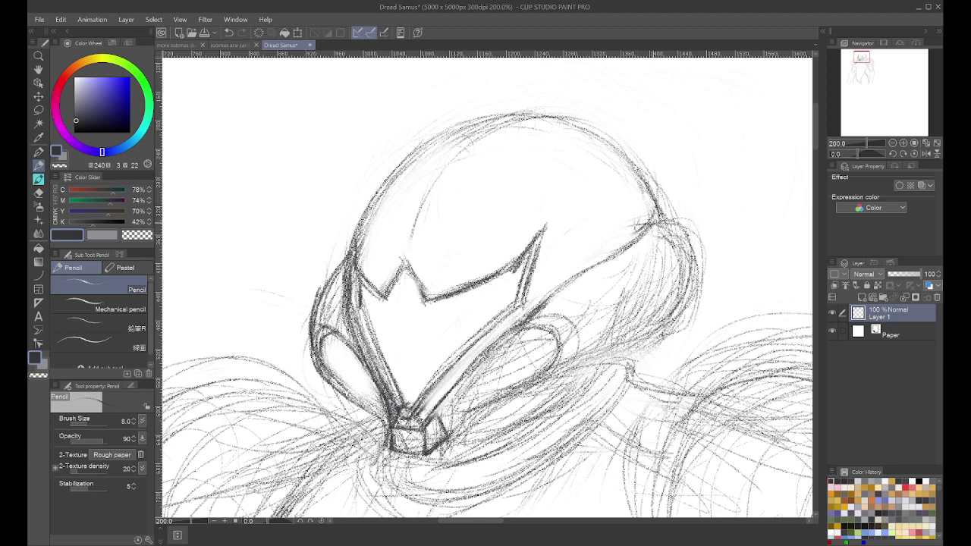
Step: Darken the line between dome and cheek guard on the viewer's right and redraw its lower part down to the visor frame
drag(587, 270, 652, 228)
drag(535, 302, 620, 250)
drag(548, 302, 580, 273)
key(p)
key(ctrl+z)
key(ctrl+z)
key(ctrl+z)
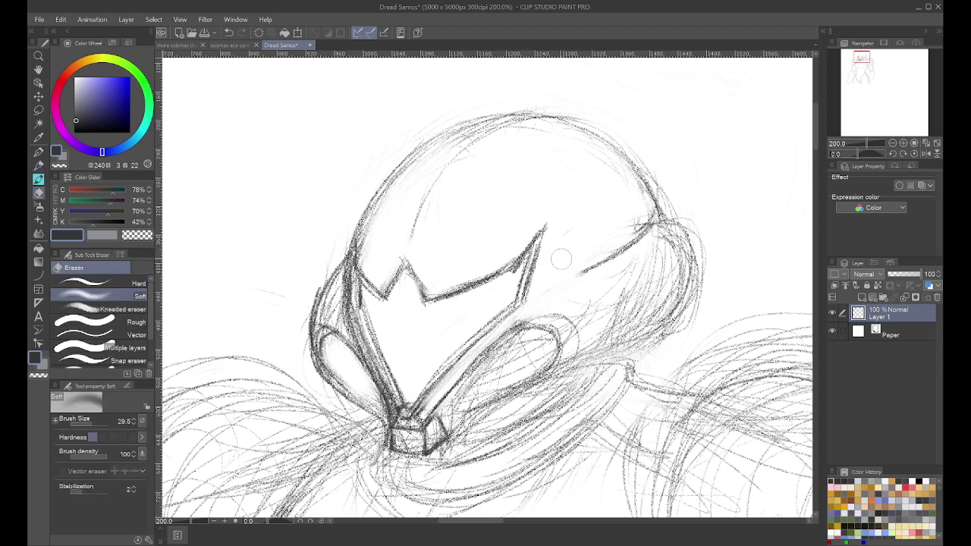
key(p)
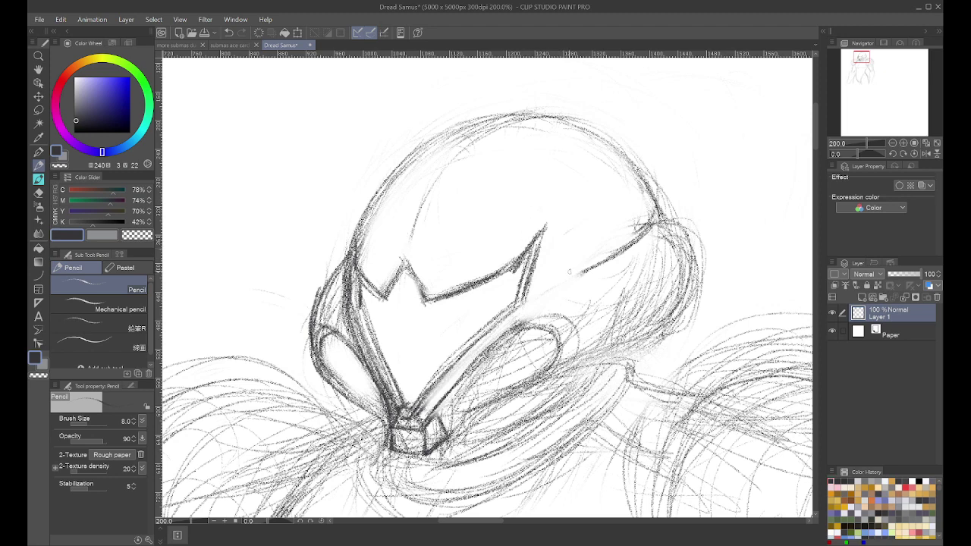
drag(594, 266, 503, 332)
drag(554, 291, 494, 345)
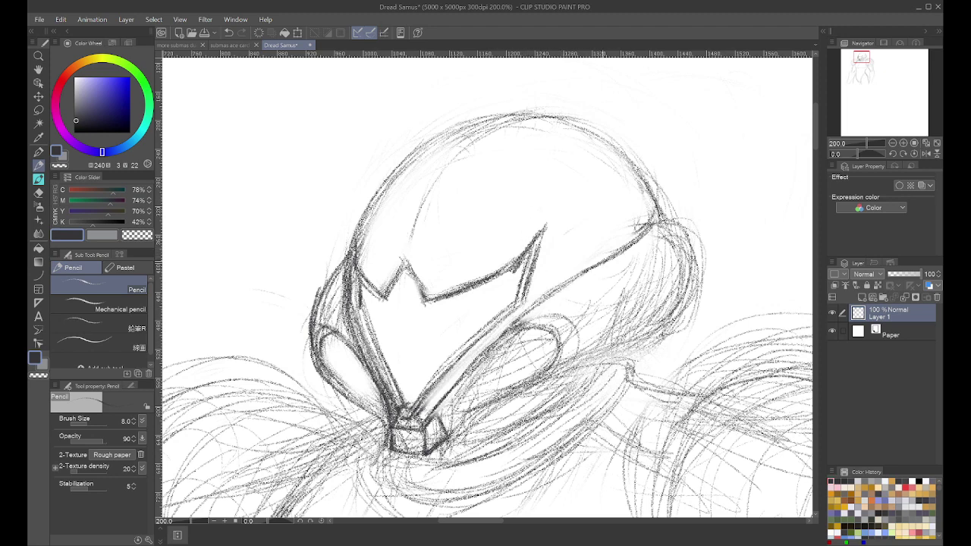
Step: Lighten the scribbled dome contour on the viewer's right with the eraser and redraw it as a cleaner curve over the crown
key(e)
mouse_move(652, 250)
mouse_down()
mouse_move(618, 156)
mouse_move(588, 144)
mouse_up()
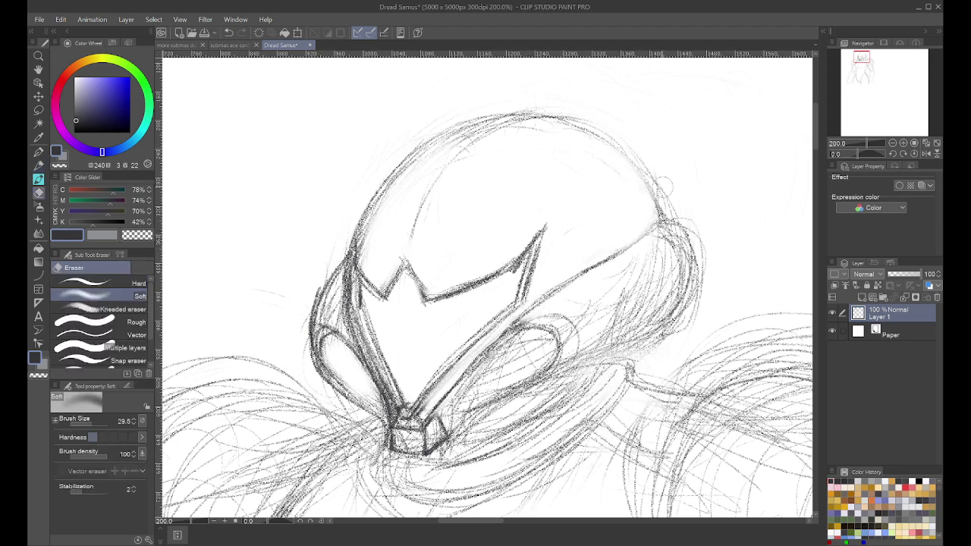
key(p)
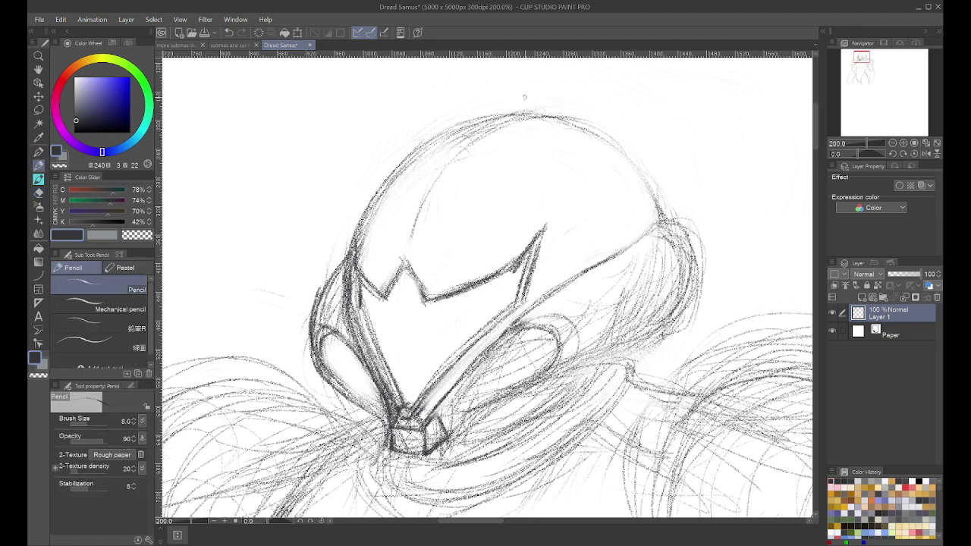
mouse_move(655, 226)
mouse_down()
mouse_move(618, 145)
mouse_move(563, 121)
mouse_up()
drag(623, 149, 498, 116)
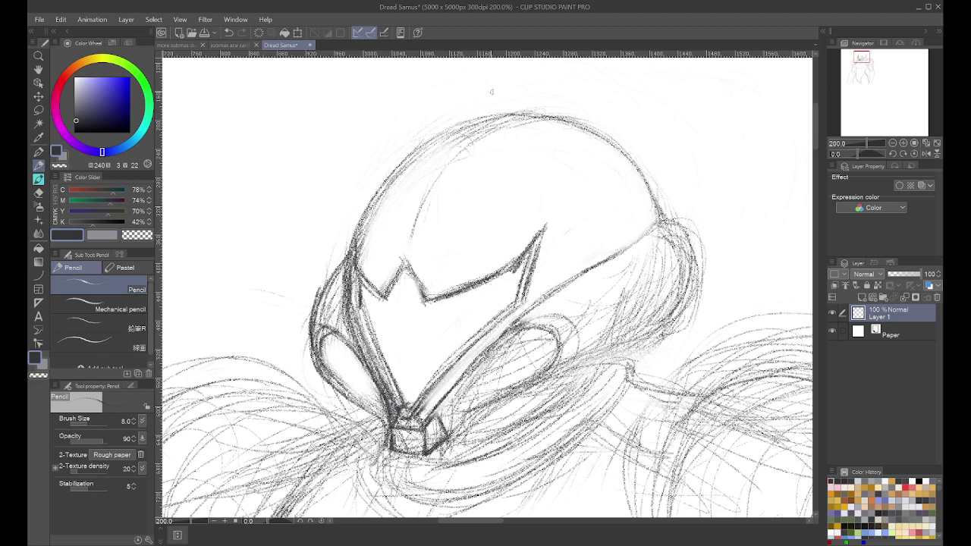
Step: Darken the dome's centre ridge down to the visor's central notch and redraw the notch with a crisper peak
drag(464, 143, 407, 253)
drag(444, 171, 404, 264)
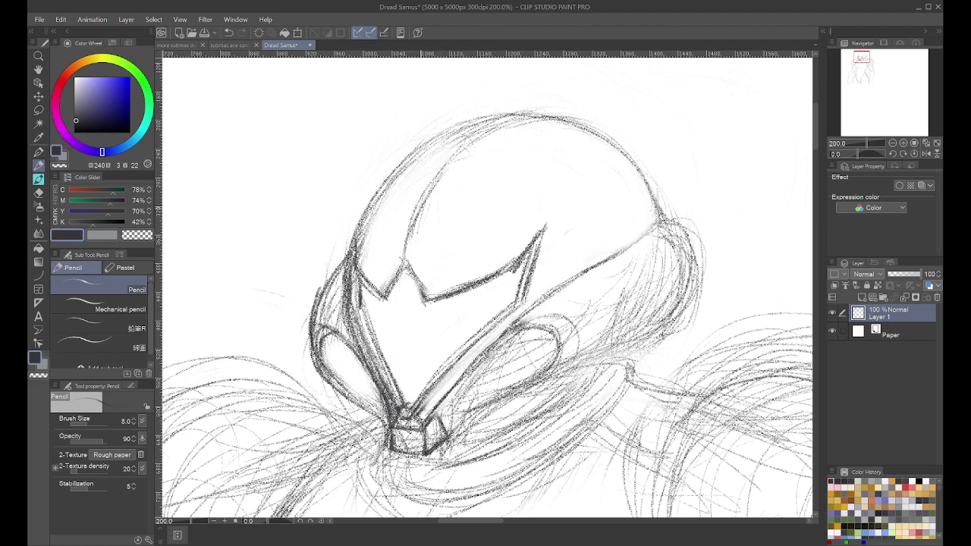
drag(409, 270, 426, 303)
key(e)
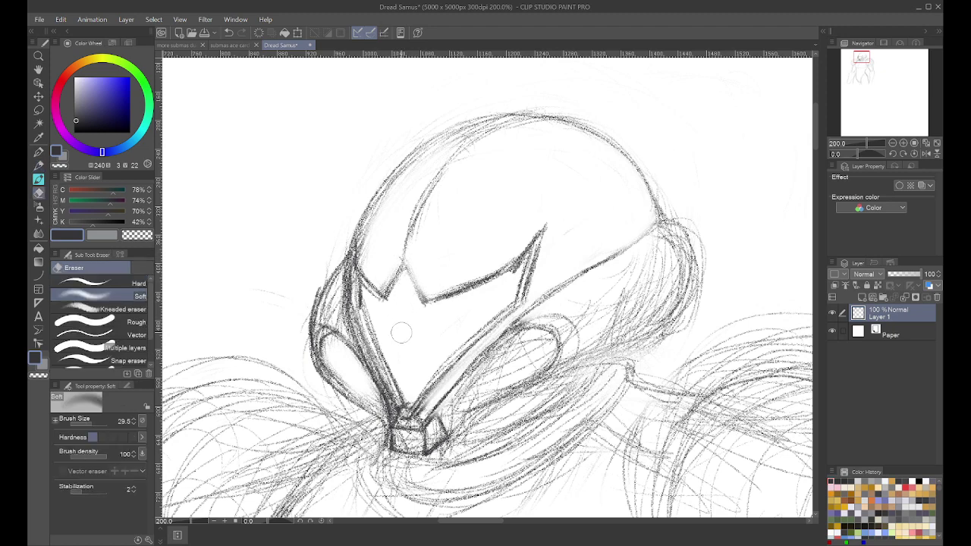
key(p)
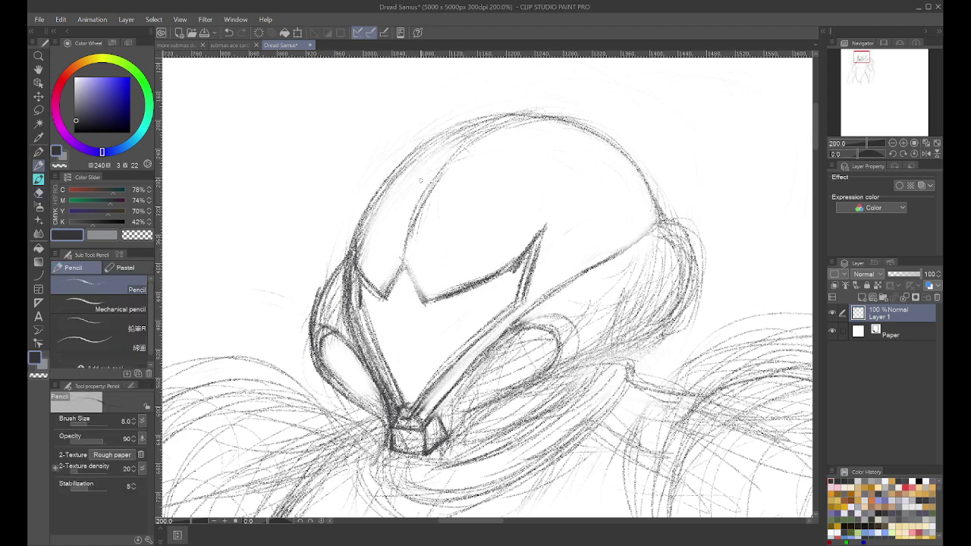
drag(403, 268, 422, 299)
drag(400, 267, 384, 298)
drag(402, 261, 426, 298)
mouse_move(404, 263)
mouse_down()
mouse_move(427, 297)
mouse_move(387, 293)
mouse_up()
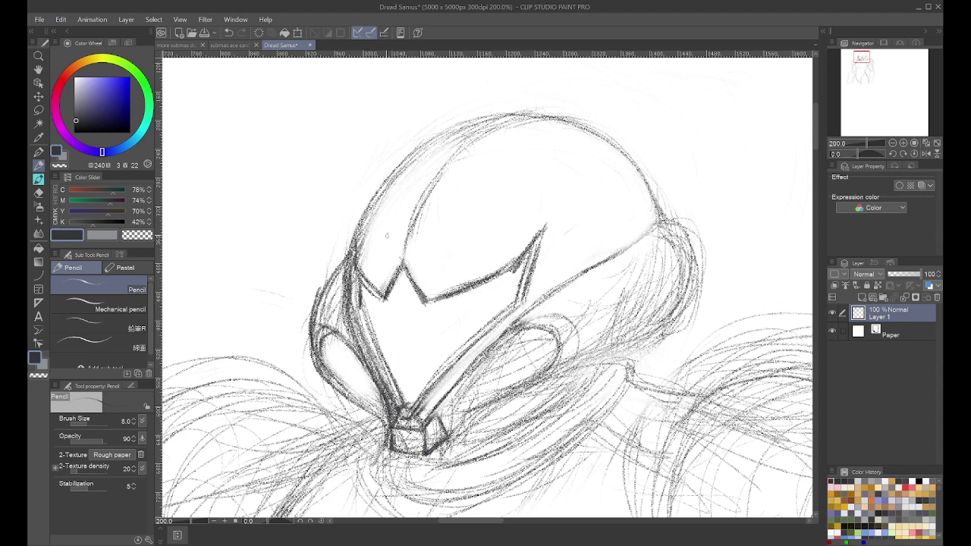
key(e)
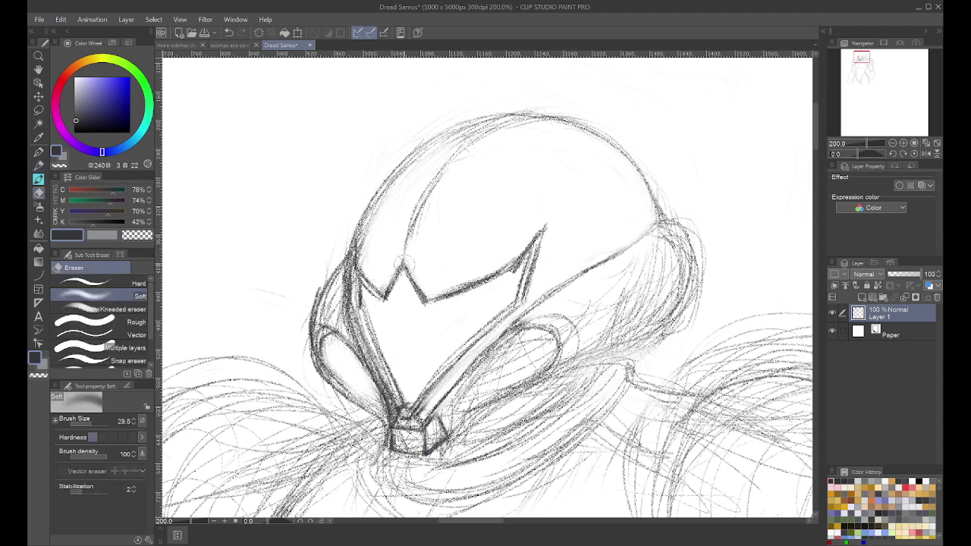
key(p)
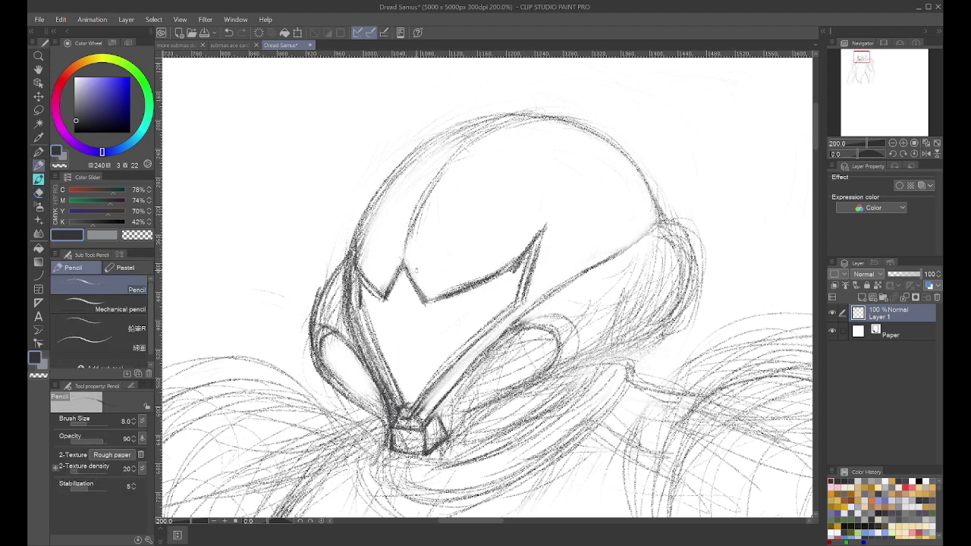
mouse_move(405, 265)
mouse_down()
mouse_move(373, 277)
mouse_move(399, 263)
mouse_up()
Step: Strengthen the dome's top contour and the curved centre ridge running from the crown to the notch's peak
drag(490, 127, 423, 229)
key(e)
key(p)
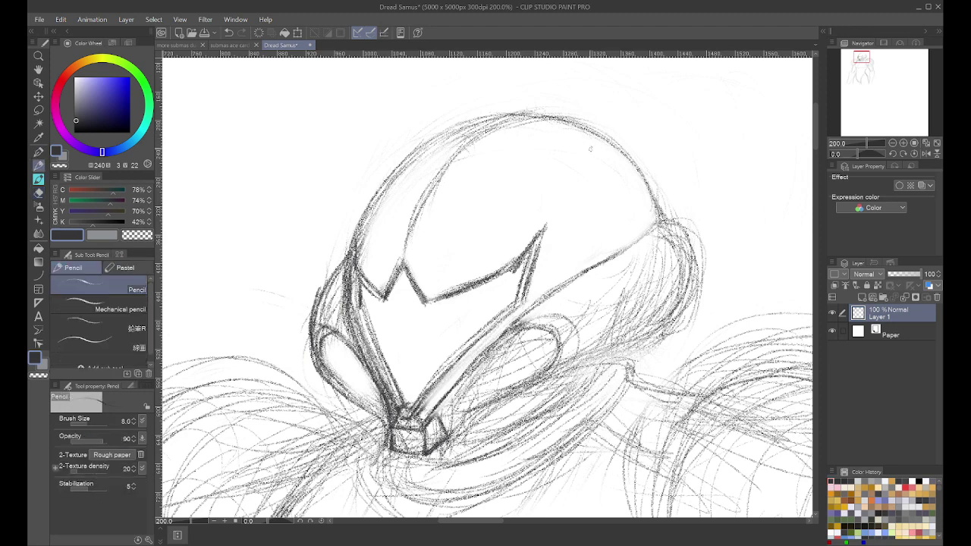
mouse_move(611, 144)
mouse_down()
mouse_move(514, 116)
mouse_move(422, 149)
mouse_up()
drag(509, 116, 414, 215)
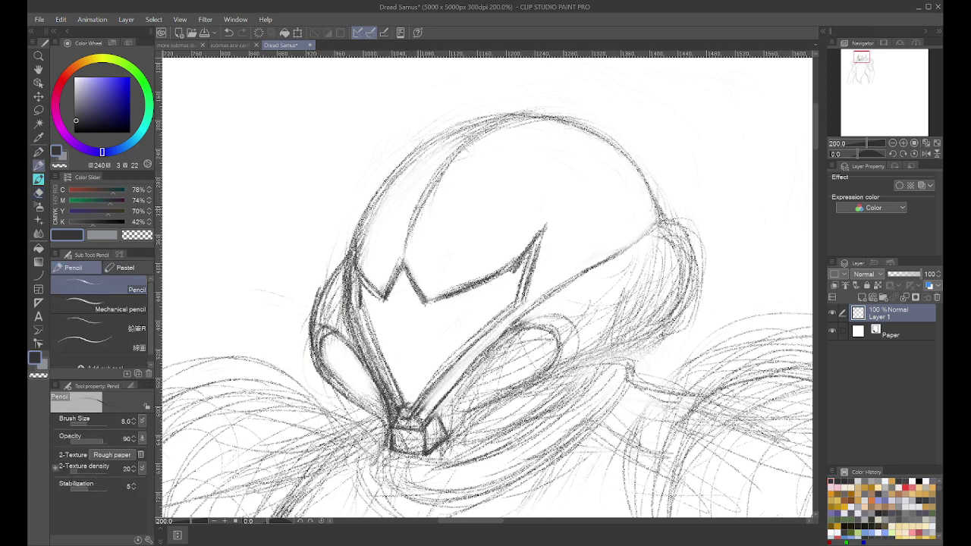
drag(426, 173, 402, 256)
drag(416, 212, 402, 265)
mouse_move(449, 155)
mouse_down()
mouse_move(451, 193)
mouse_move(455, 180)
mouse_move(476, 204)
mouse_up()
drag(460, 172, 479, 212)
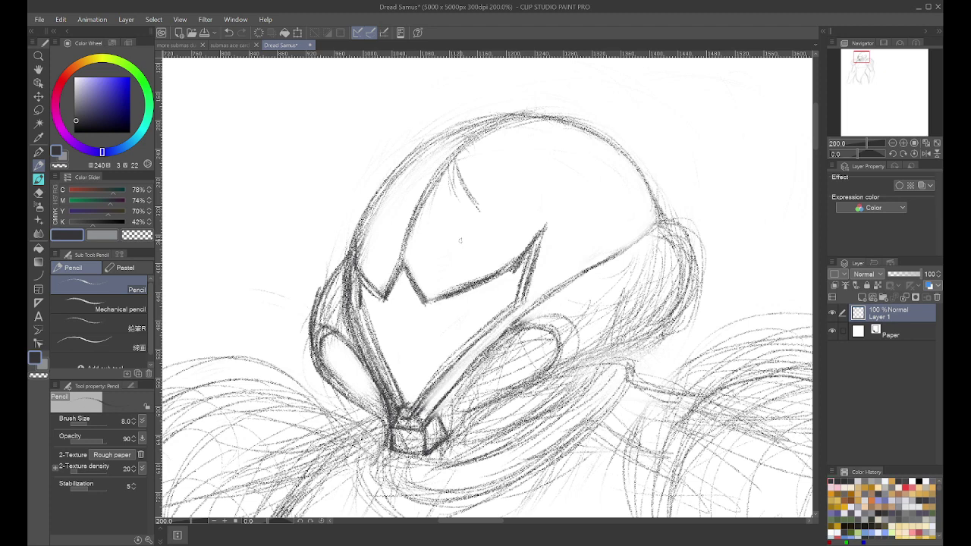
mouse_move(461, 179)
mouse_down()
mouse_move(487, 220)
mouse_move(484, 209)
mouse_move(549, 221)
mouse_move(512, 229)
mouse_up()
key(e)
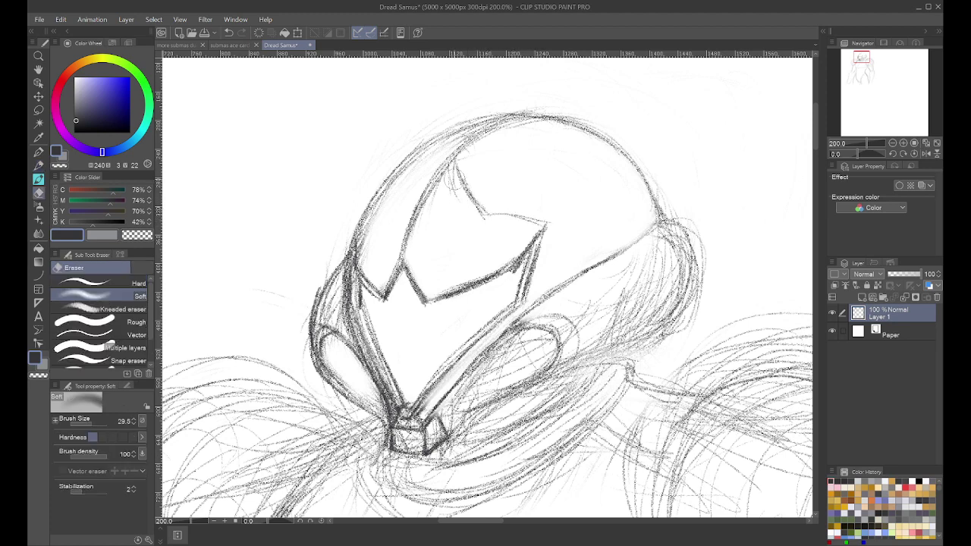
mouse_move(455, 161)
mouse_down()
mouse_move(469, 205)
mouse_move(456, 197)
mouse_move(440, 223)
mouse_up()
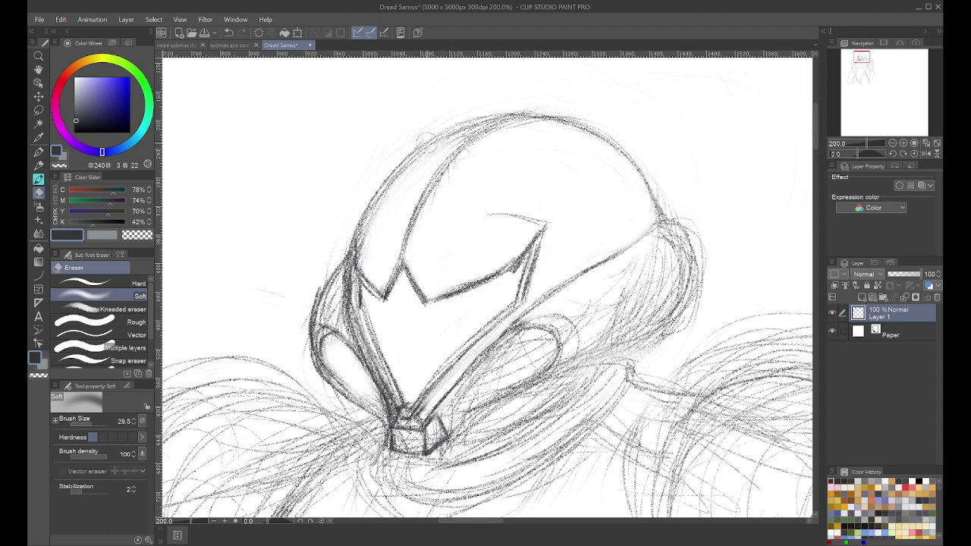
key(p)
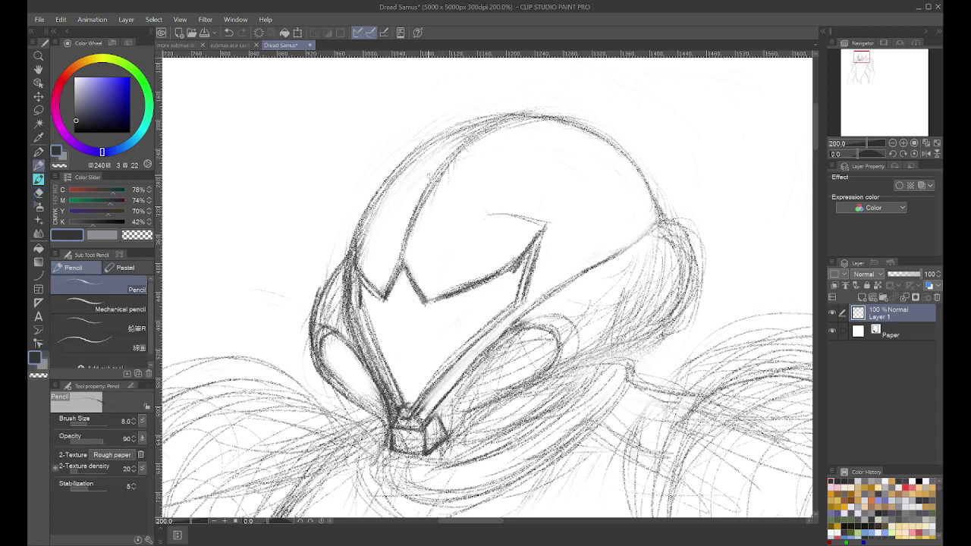
key(e)
mouse_move(503, 221)
mouse_down()
mouse_move(535, 217)
mouse_move(544, 240)
mouse_move(552, 226)
mouse_up()
Step: Redraw the visor frame's outer corner on the viewer's right as a sharper peak, erasing its inner shading and the stray marks above
key(p)
mouse_move(517, 262)
mouse_down()
mouse_move(550, 226)
mouse_move(527, 258)
mouse_move(524, 302)
mouse_up()
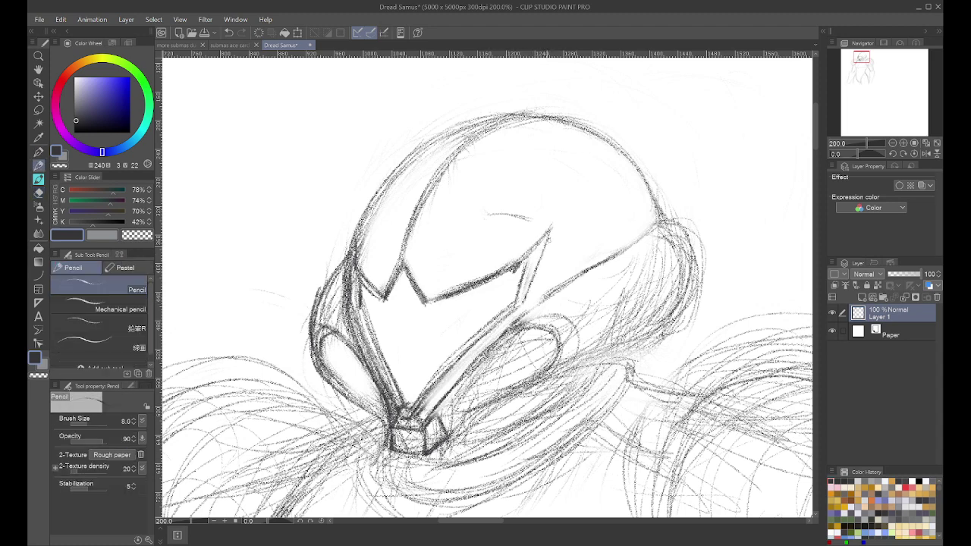
drag(547, 244, 523, 303)
key(e)
mouse_move(523, 261)
mouse_down()
mouse_move(507, 297)
mouse_move(500, 282)
mouse_up()
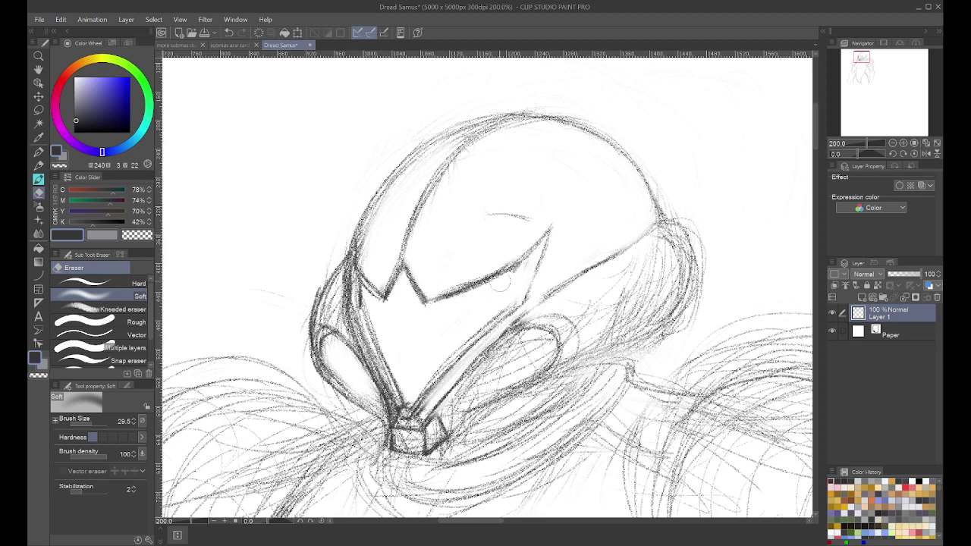
key(p)
mouse_move(540, 241)
mouse_down()
mouse_move(516, 304)
mouse_move(497, 318)
mouse_move(505, 276)
mouse_move(518, 264)
mouse_move(531, 296)
mouse_up()
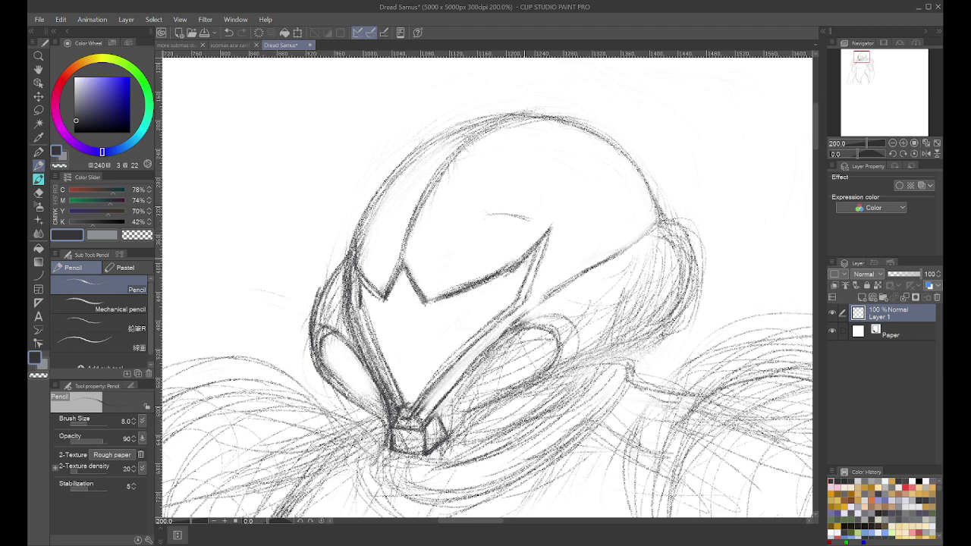
key(e)
drag(528, 219, 476, 212)
drag(508, 258, 464, 276)
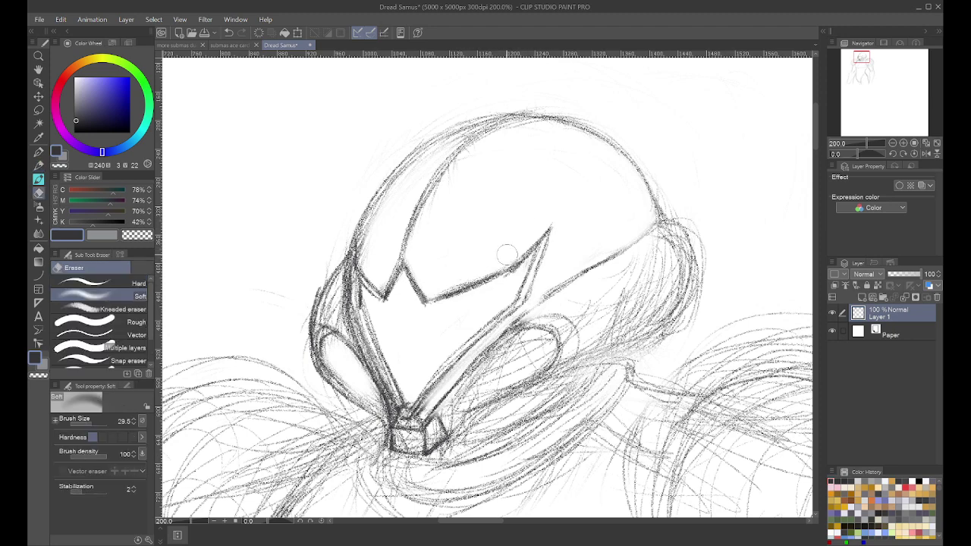
Step: Sketch a forehead plate's upper edge from the visor's outer peak to the centre ridge and down the viewer's left side of the dome
key(p)
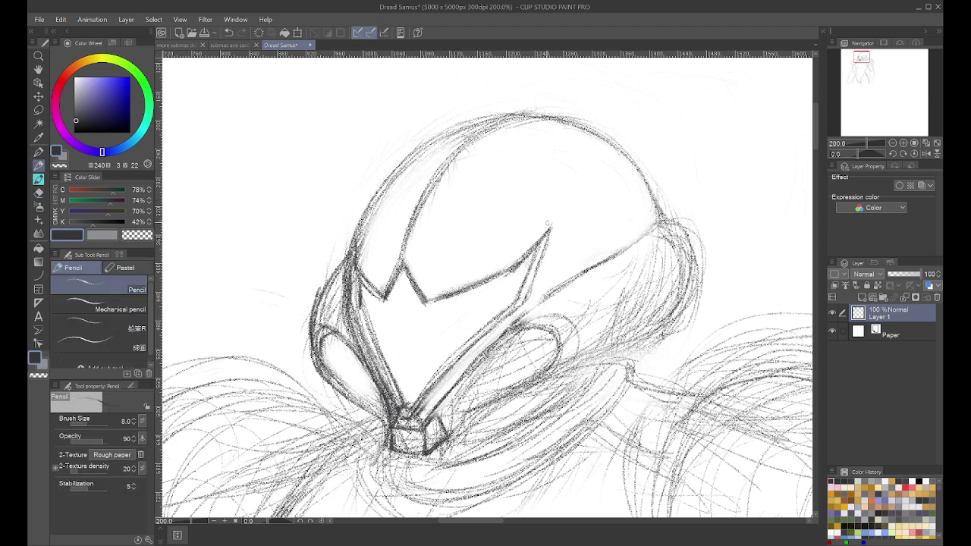
drag(549, 225, 470, 187)
mouse_move(462, 151)
mouse_down()
mouse_move(468, 186)
mouse_move(402, 195)
mouse_move(366, 216)
mouse_move(356, 235)
mouse_up()
drag(402, 195, 368, 218)
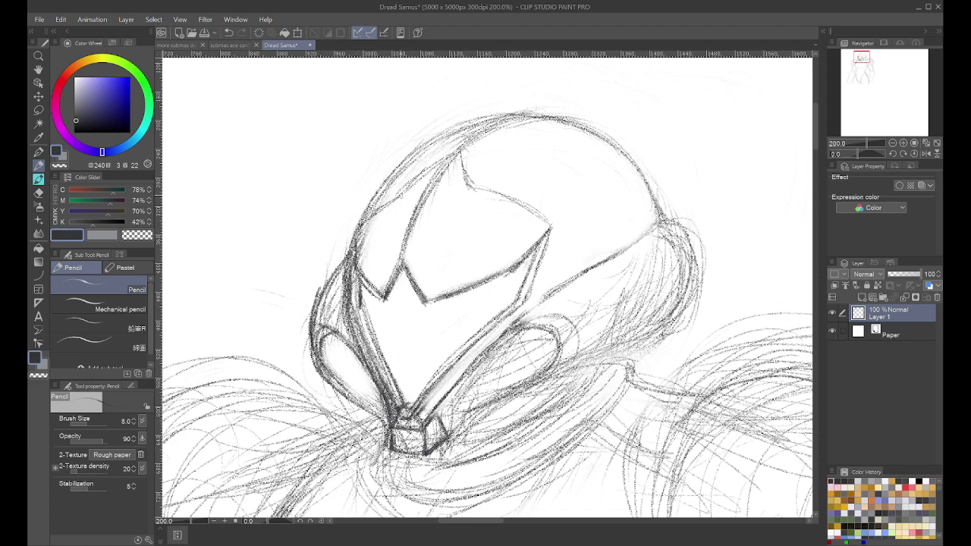
drag(453, 153, 359, 218)
Step: Clean up and darken the forehead plate's edge on the viewer's left and the dome contour beside it
key(e)
mouse_move(379, 224)
mouse_down()
mouse_move(373, 217)
mouse_move(369, 228)
mouse_move(365, 207)
mouse_move(369, 213)
mouse_up()
key(p)
drag(396, 195, 355, 230)
drag(399, 162, 357, 227)
drag(388, 180, 353, 246)
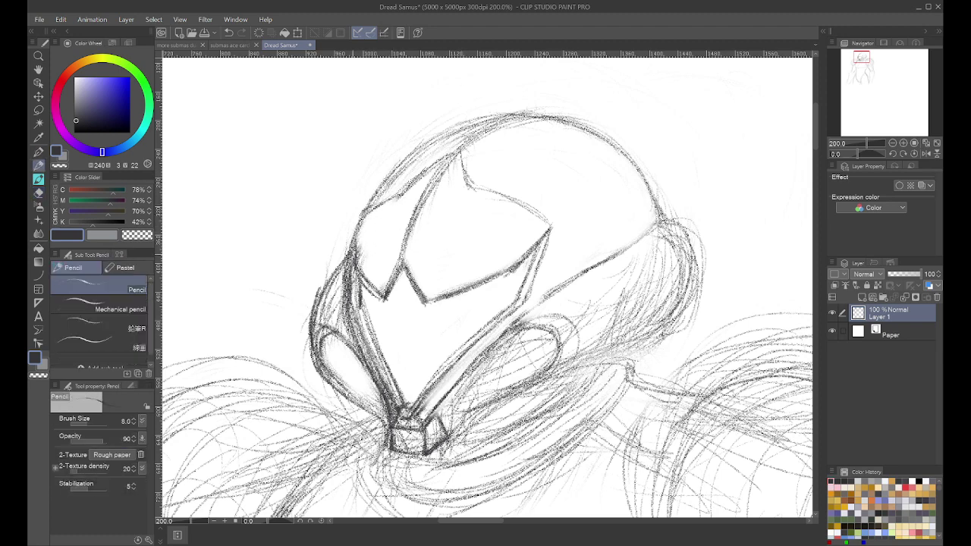
drag(403, 195, 369, 209)
Step: Strengthen the forehead plate's stepped edge on the viewer's right down to the visor corner and darken that corner's sides
mouse_move(443, 157)
mouse_down()
mouse_move(400, 194)
mouse_move(452, 154)
mouse_move(465, 188)
mouse_move(538, 215)
mouse_up()
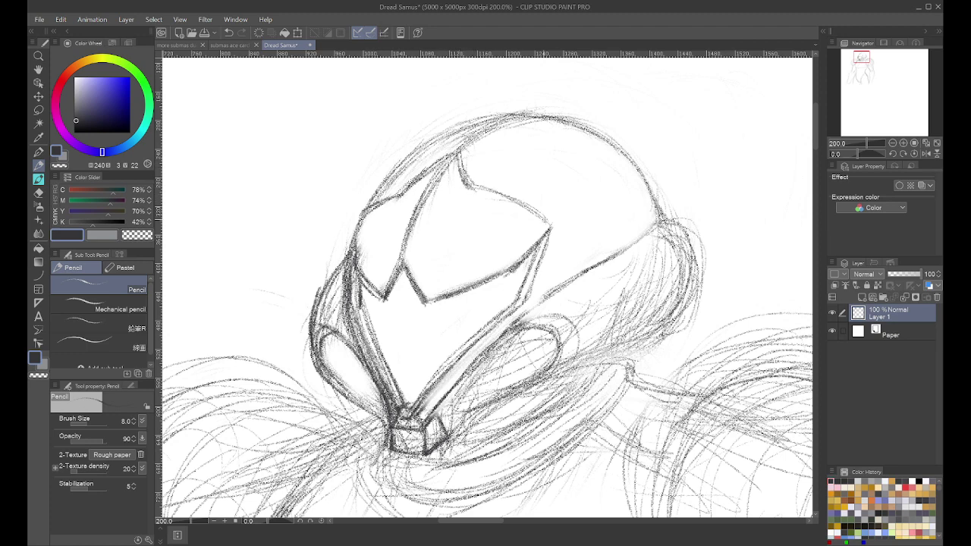
drag(489, 187, 549, 229)
mouse_move(512, 199)
mouse_down()
mouse_move(547, 232)
mouse_move(535, 238)
mouse_move(537, 287)
mouse_up()
drag(546, 250, 531, 302)
mouse_move(546, 234)
mouse_down()
mouse_move(520, 270)
mouse_move(484, 280)
mouse_up()
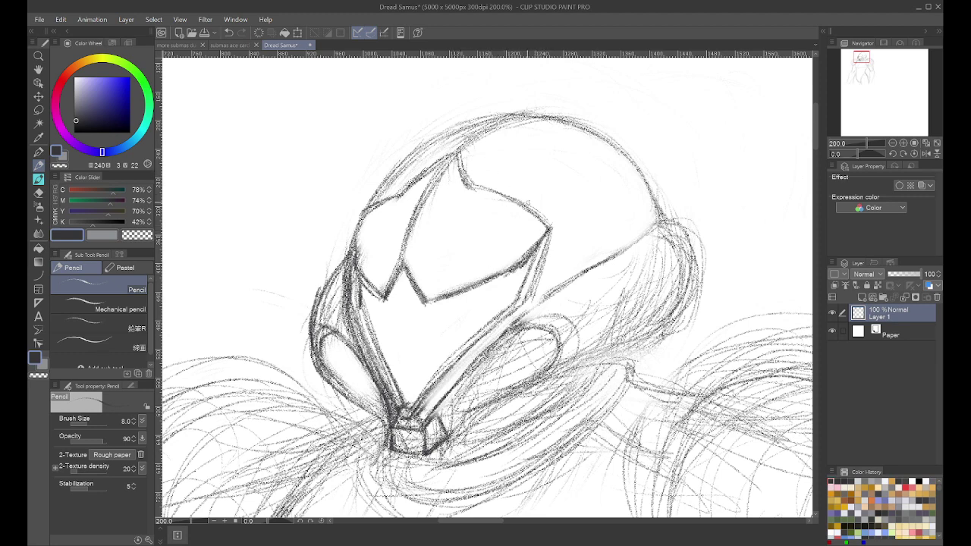
Step: Add a small slot mark near the forehead plate's outer corner, darken the central notch and clean the visor's upper edge
drag(540, 227, 519, 245)
drag(399, 269, 384, 300)
key(e)
mouse_move(512, 257)
mouse_down()
mouse_move(507, 239)
mouse_move(520, 272)
mouse_move(463, 290)
mouse_up()
Step: Darken the dome's rear edge and the cheek guard's rounded back contour, and erase the loose lines outside it
key(p)
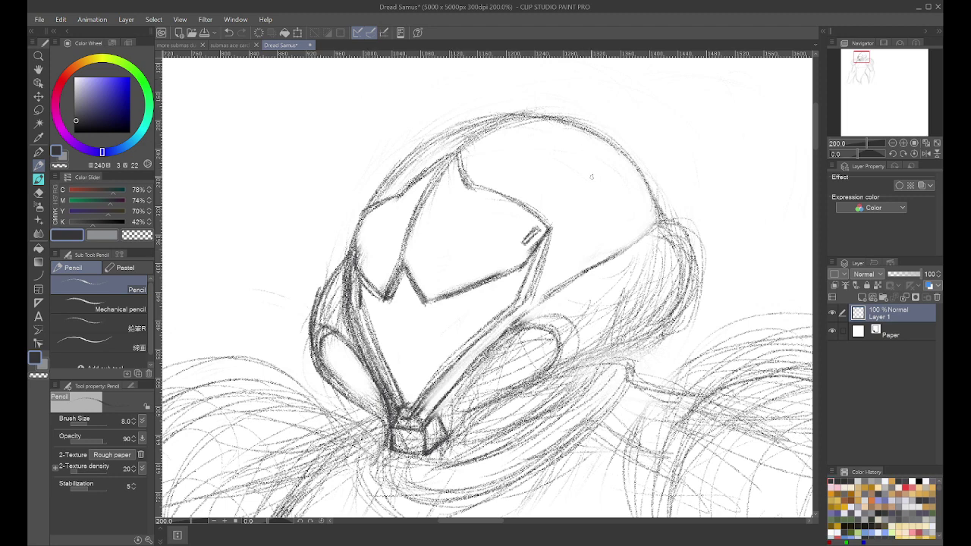
mouse_move(629, 162)
mouse_down()
mouse_move(657, 232)
mouse_move(611, 259)
mouse_up()
mouse_move(655, 223)
mouse_down()
mouse_move(597, 263)
mouse_move(656, 236)
mouse_move(693, 241)
mouse_move(691, 279)
mouse_up()
mouse_move(692, 242)
mouse_down()
mouse_move(682, 317)
mouse_move(645, 336)
mouse_up()
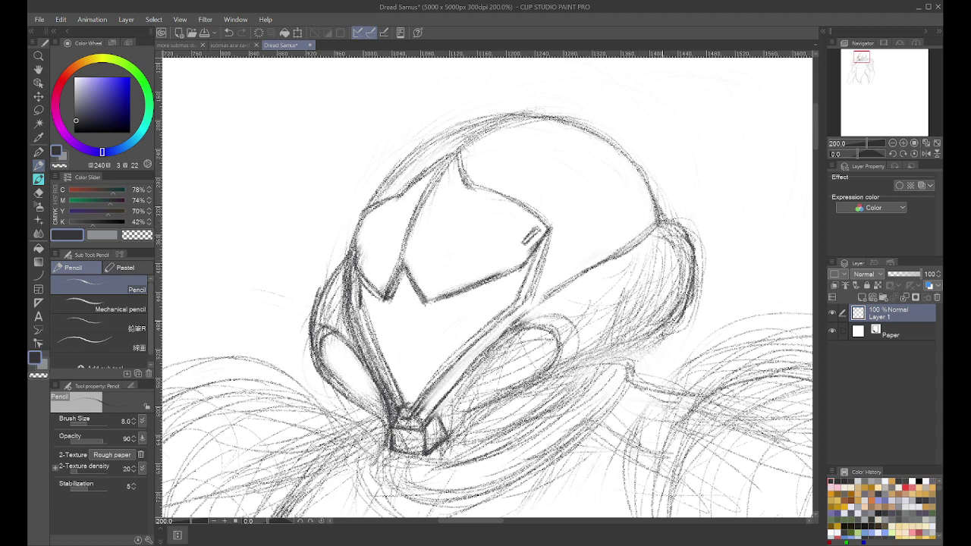
drag(691, 283, 648, 327)
key(e)
mouse_move(678, 201)
mouse_down()
mouse_move(705, 281)
mouse_move(688, 322)
mouse_move(632, 361)
mouse_up()
Step: Draw the cheek guard's lower edge as a bold line from its rounded back down to the chin piece
key(p)
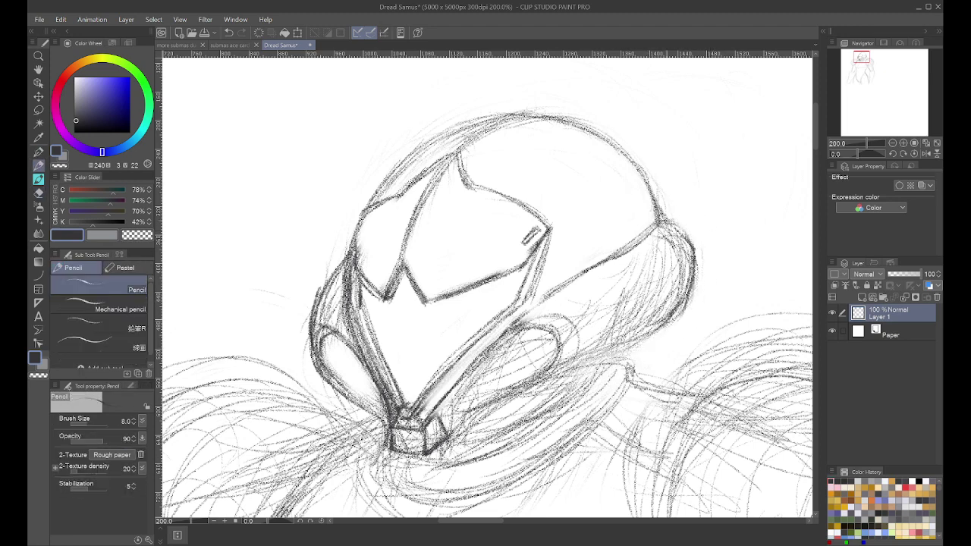
drag(689, 259, 625, 338)
drag(678, 299, 571, 362)
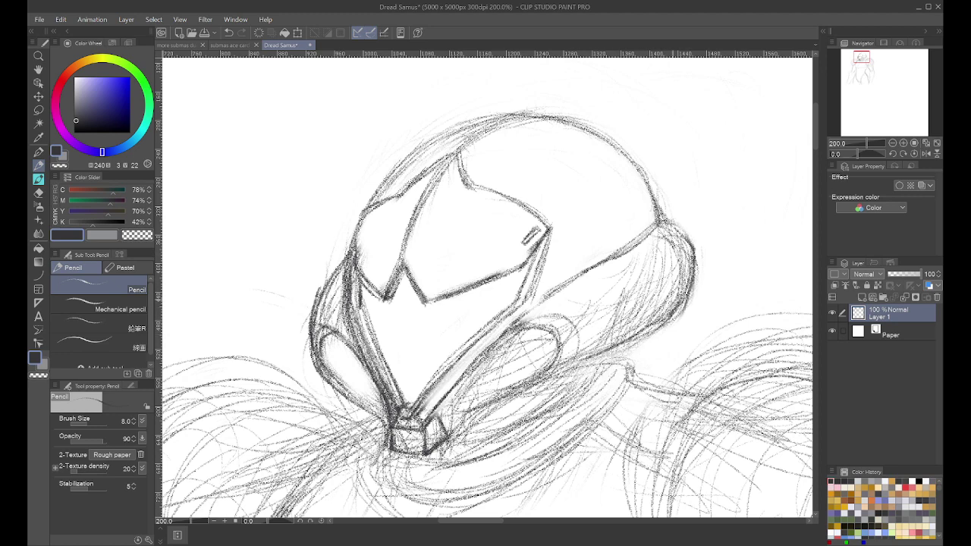
drag(673, 299, 524, 392)
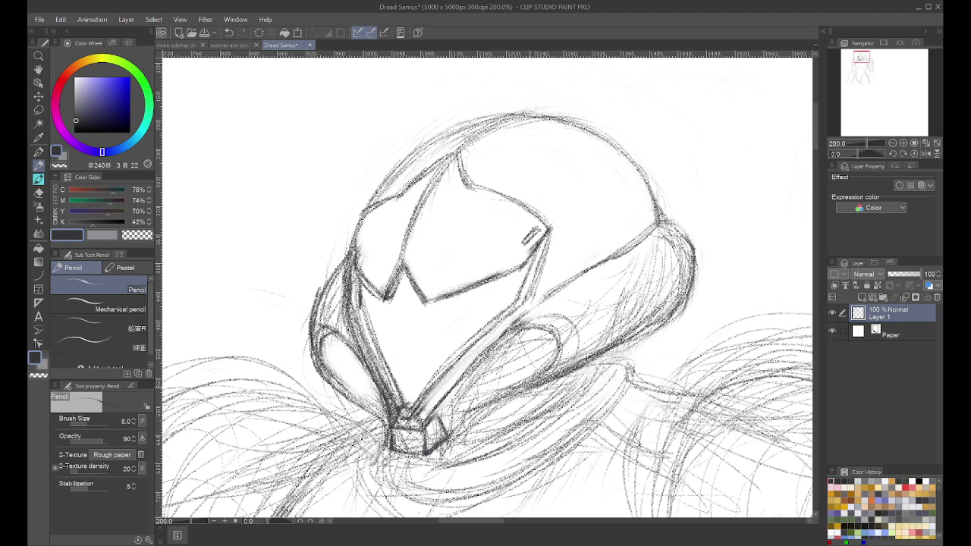
drag(634, 321, 538, 384)
drag(605, 343, 464, 419)
mouse_move(514, 395)
mouse_down()
mouse_move(447, 437)
mouse_move(477, 407)
mouse_up()
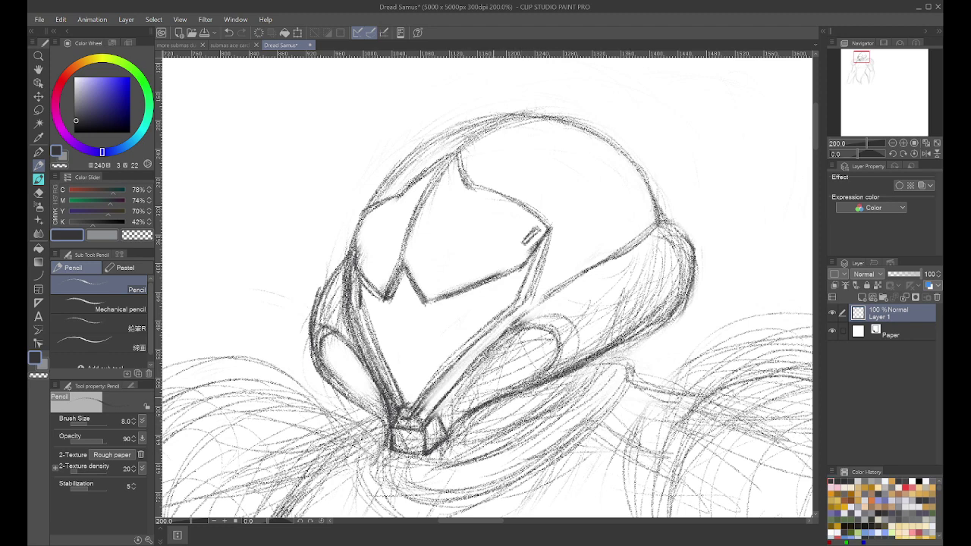
drag(548, 383, 508, 395)
Step: Reinforce the cheek guard's back and lower contour and erase the scribbles inside its rounded rear
drag(689, 258, 604, 358)
drag(678, 290, 560, 375)
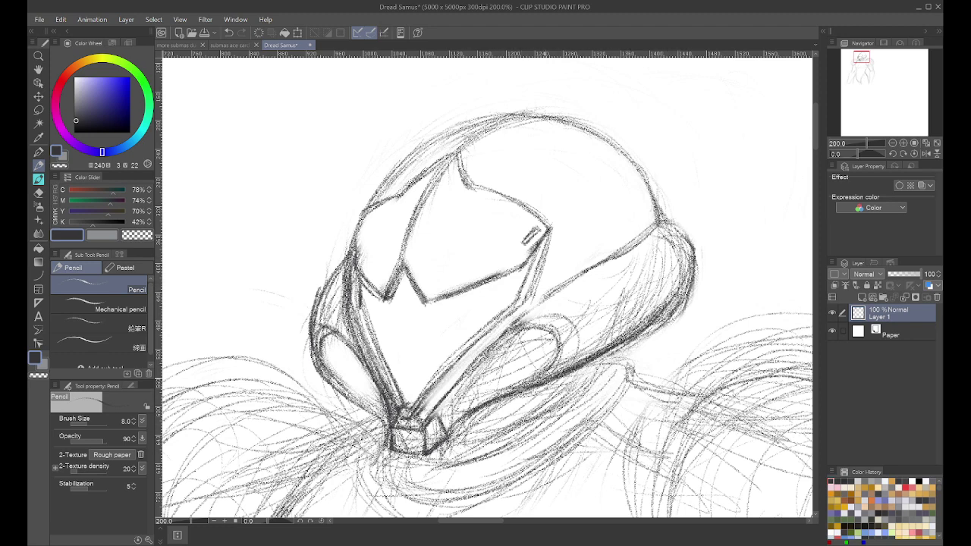
drag(626, 341, 545, 382)
key(e)
mouse_move(686, 258)
mouse_down()
mouse_move(572, 360)
mouse_move(588, 345)
mouse_move(600, 292)
mouse_move(667, 242)
mouse_move(671, 304)
mouse_move(645, 330)
mouse_move(637, 315)
mouse_up()
Step: Redraw the cheek guard's rounded back as one crisp, dark contour running into its lower edge
key(p)
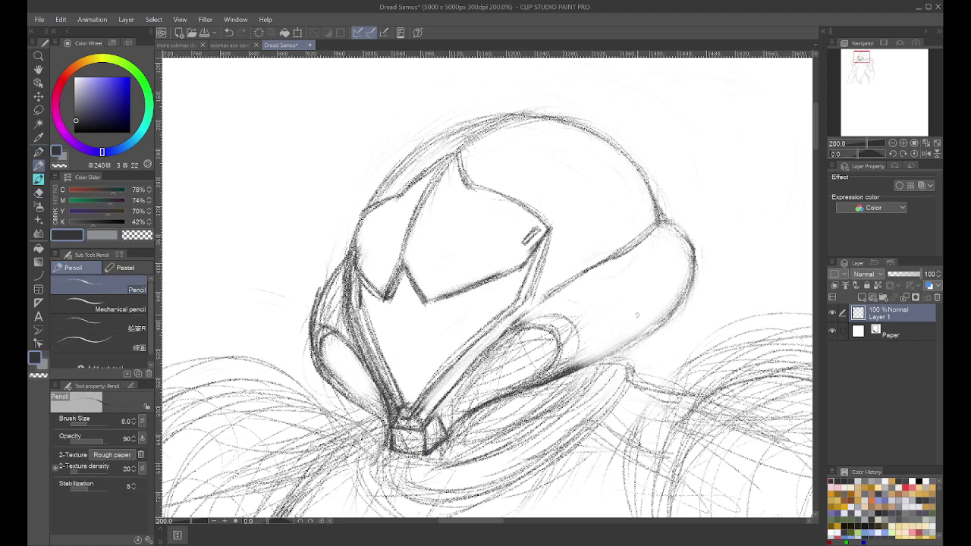
mouse_move(661, 221)
mouse_down()
mouse_move(690, 241)
mouse_move(681, 232)
mouse_move(696, 290)
mouse_move(643, 337)
mouse_up()
drag(686, 288, 625, 347)
drag(676, 305, 595, 361)
drag(655, 327, 584, 368)
drag(635, 341, 549, 383)
drag(605, 360, 526, 385)
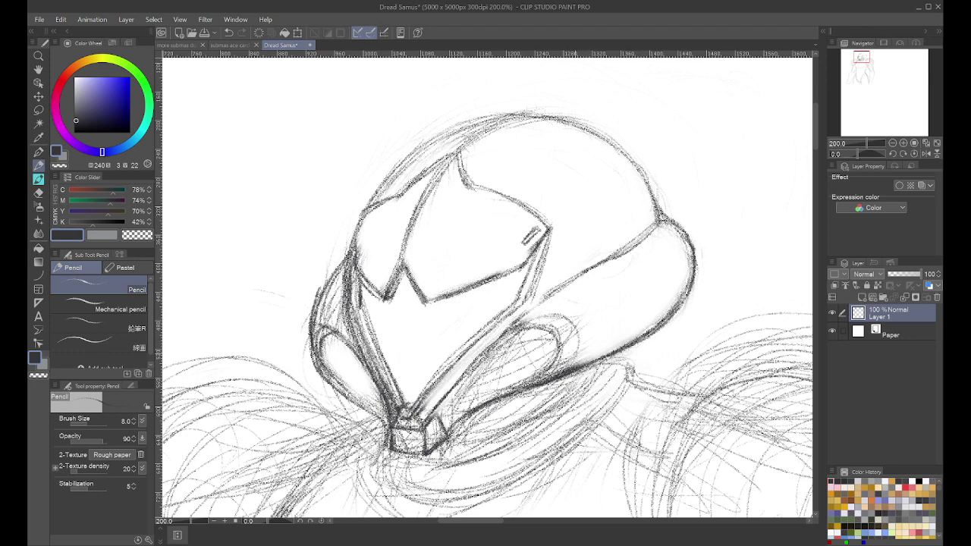
Step: Erase the loose outer loops of the cheek guard's oval recess and redraw the guard's lower edge down to the chin piece
key(e)
drag(581, 350, 536, 383)
drag(567, 298, 579, 379)
drag(581, 325, 557, 356)
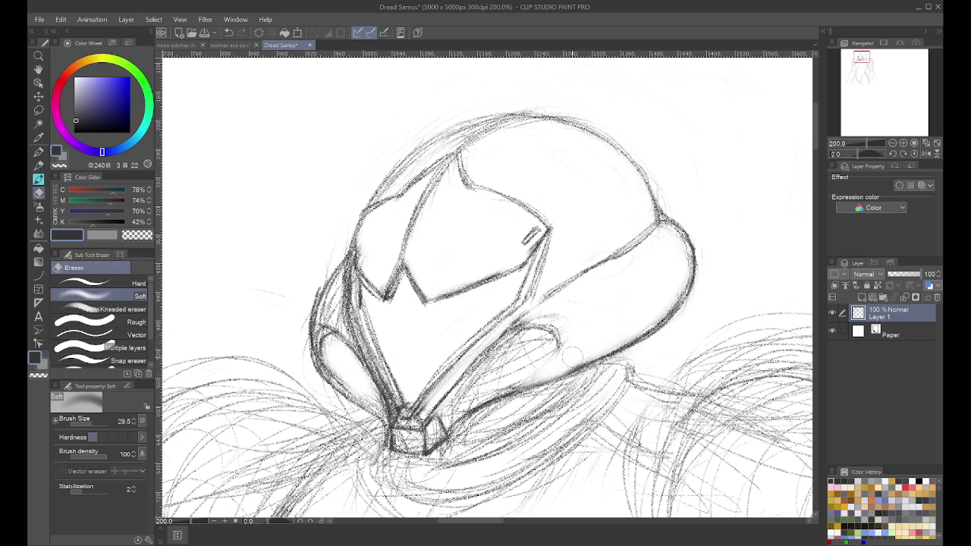
drag(515, 389, 591, 349)
key(p)
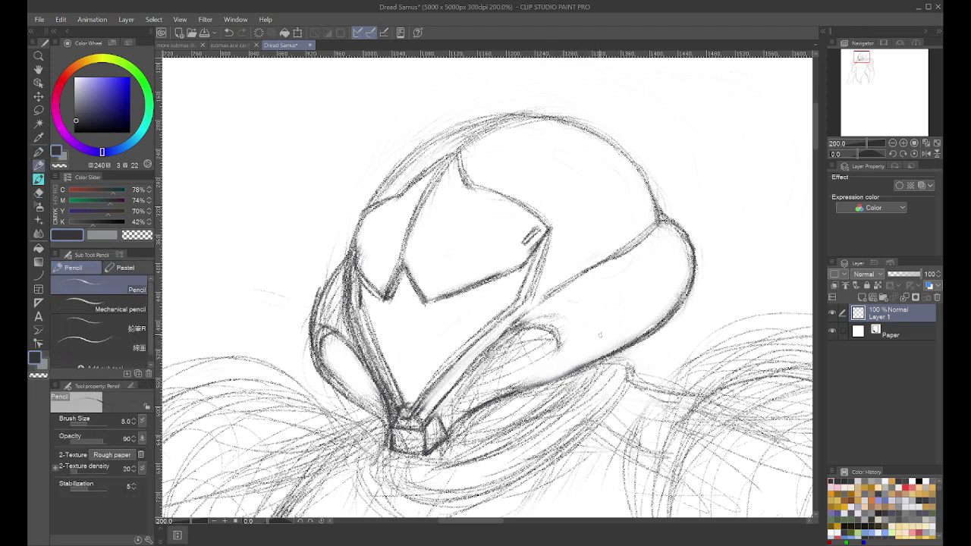
drag(652, 322, 544, 379)
drag(606, 353, 445, 437)
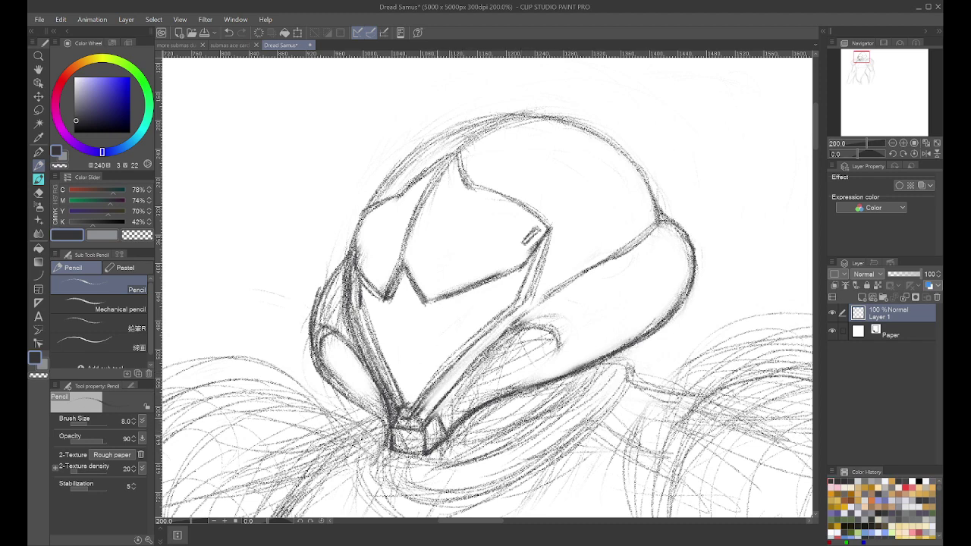
Step: Erase the scribbles in the oval recess and the lower edge's front end, and redraw the recess as a cleaner oval
key(e)
mouse_move(477, 405)
mouse_down()
mouse_move(464, 415)
mouse_move(507, 370)
mouse_up()
drag(526, 370, 483, 381)
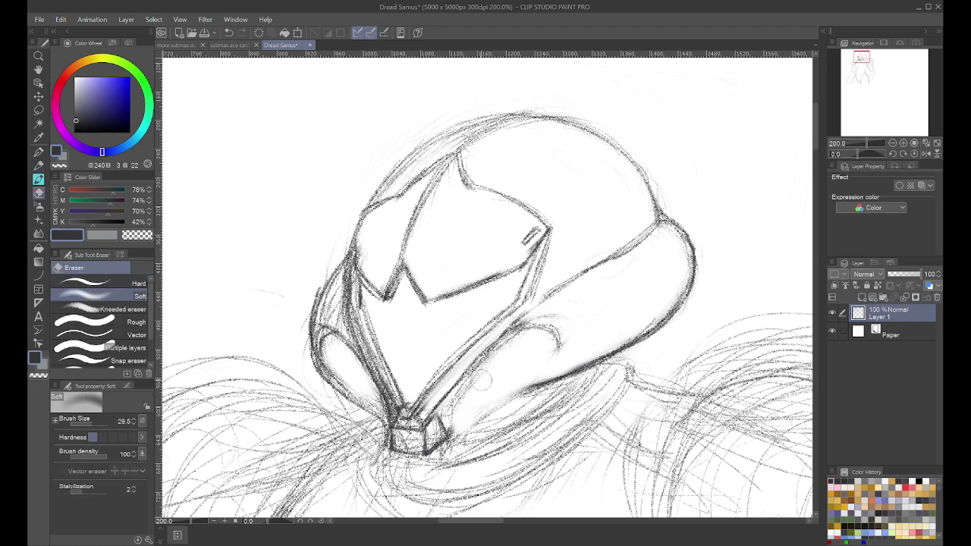
key(p)
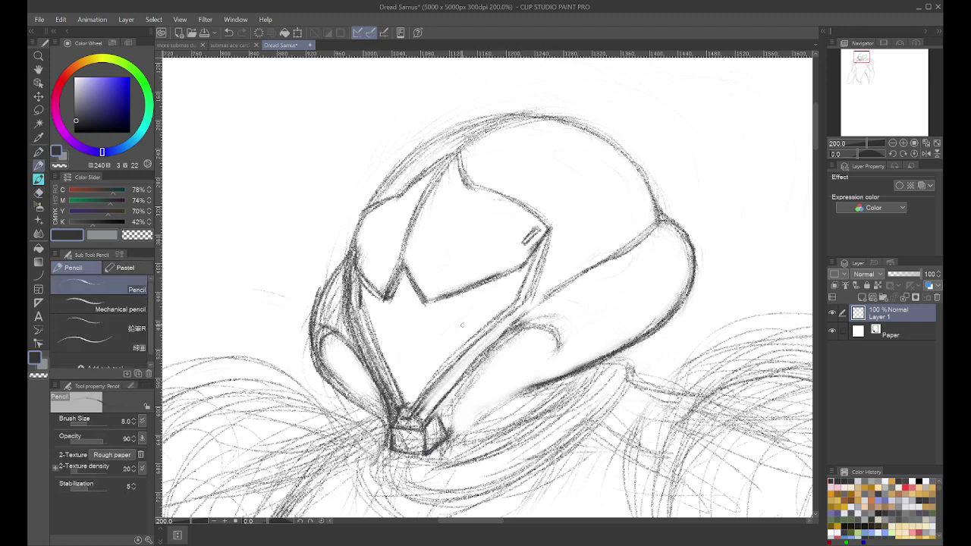
mouse_move(470, 365)
mouse_down()
mouse_move(535, 339)
mouse_move(566, 341)
mouse_move(550, 370)
mouse_move(512, 385)
mouse_up()
drag(562, 353, 503, 391)
drag(557, 365, 494, 401)
mouse_move(528, 344)
mouse_down()
mouse_move(562, 346)
mouse_move(553, 369)
mouse_up()
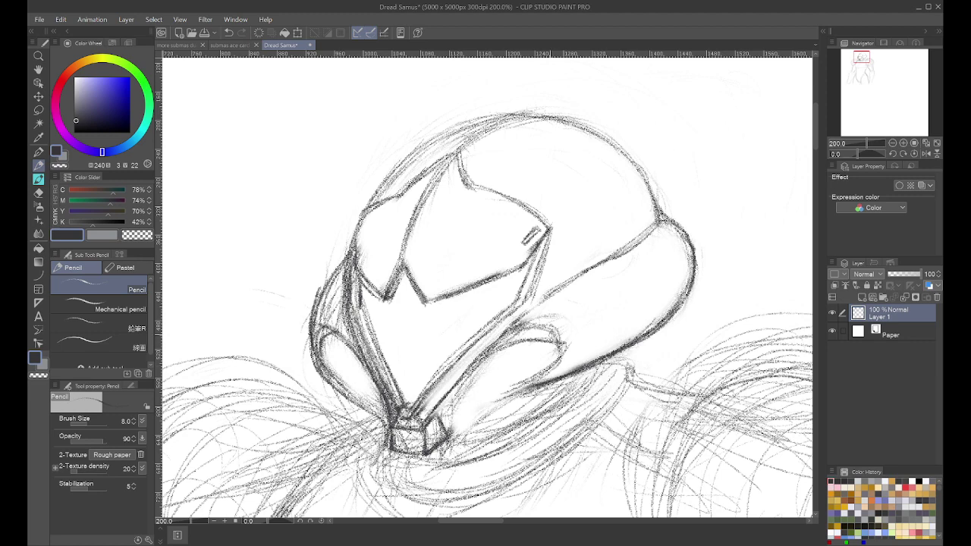
Step: Erase the top of the oval recess and the lower part of the line between dome and cheek guard
key(e)
mouse_move(557, 332)
mouse_down()
mouse_move(491, 355)
mouse_move(501, 305)
mouse_up()
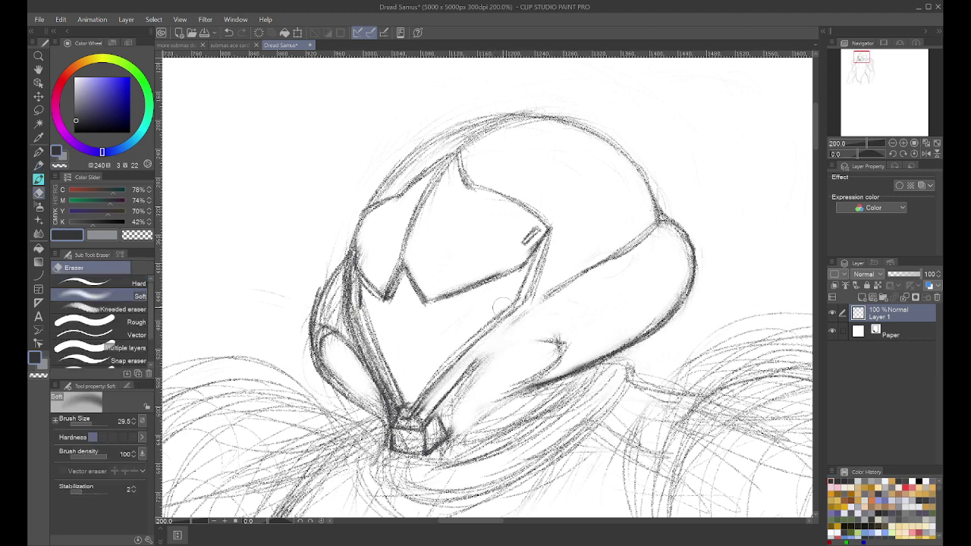
key(p)
key(e)
drag(622, 244, 549, 294)
mouse_move(549, 294)
mouse_down()
mouse_move(613, 246)
mouse_move(545, 310)
mouse_up()
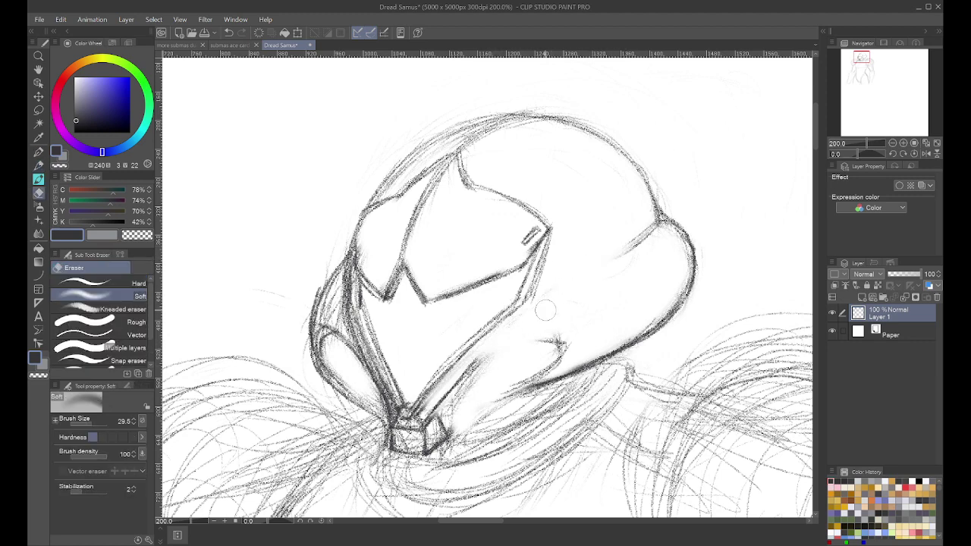
Step: Redraw the line between dome and cheek guard as a deeper curve sweeping toward the top of the oval recess
key(p)
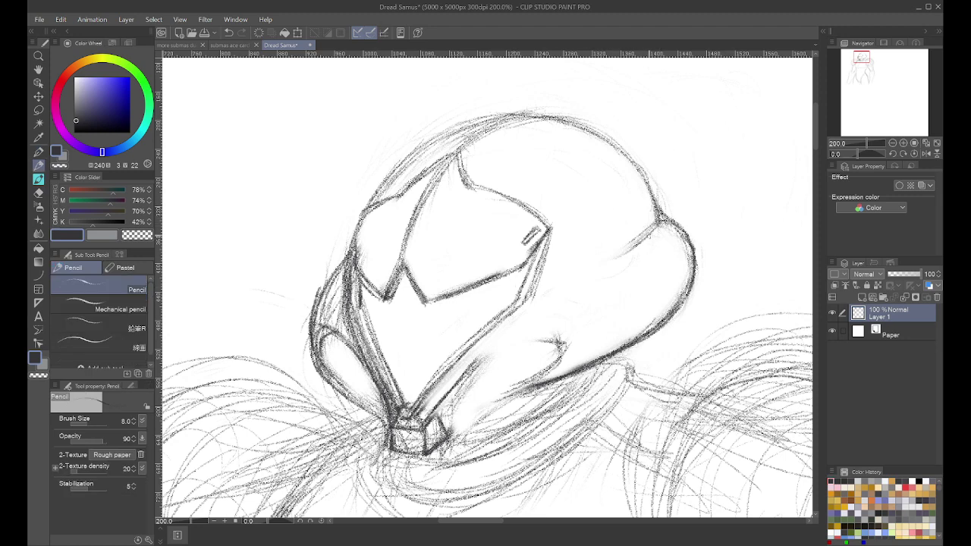
drag(654, 226, 610, 270)
drag(657, 203, 545, 317)
drag(644, 225, 519, 332)
drag(603, 279, 491, 345)
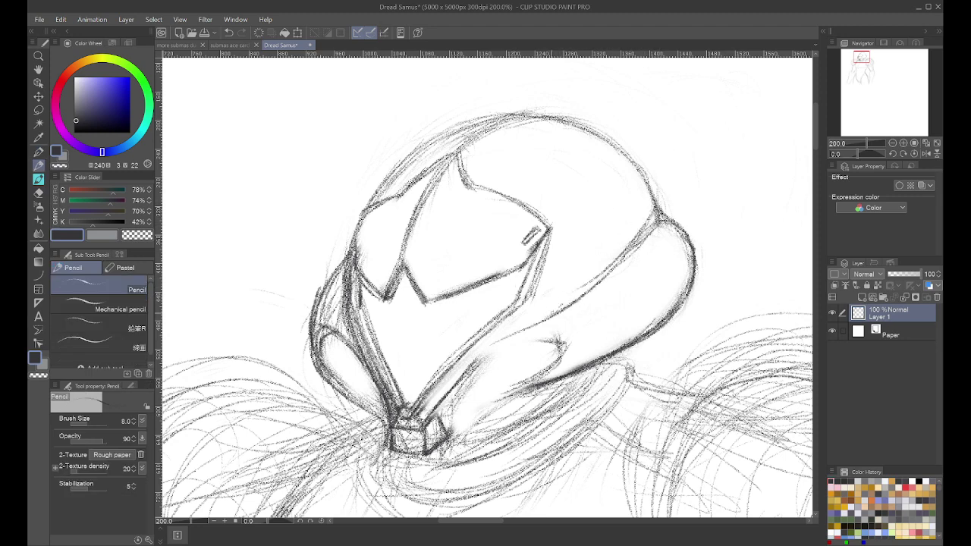
Step: Extend the dome's lower line along the visor frame toward the chin piece and redraw the oval recess's upper edge
drag(555, 311, 455, 383)
drag(492, 345, 453, 393)
drag(529, 325, 461, 378)
mouse_move(560, 338)
mouse_down()
mouse_move(480, 355)
mouse_move(496, 347)
mouse_move(473, 362)
mouse_up()
drag(583, 293, 512, 332)
drag(515, 334, 492, 345)
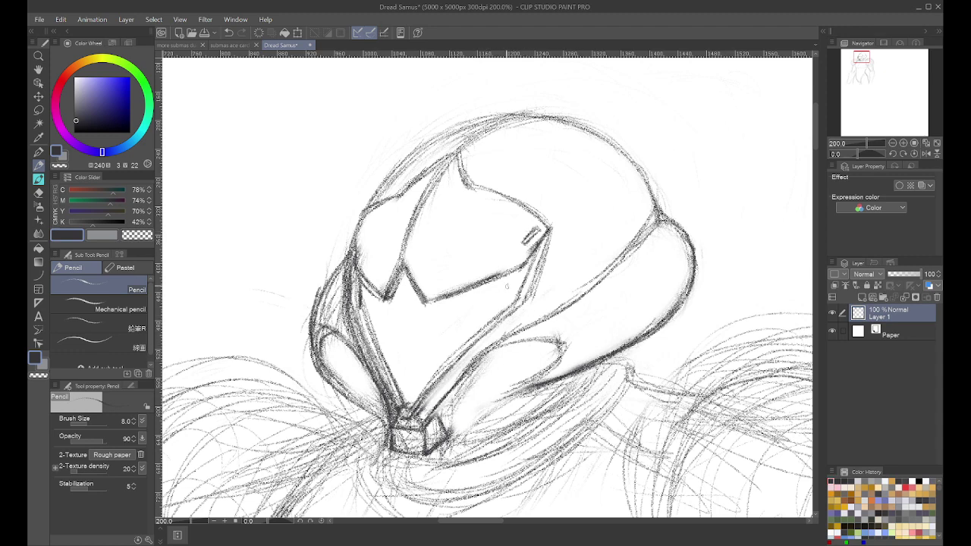
Step: Darken the front edge of the oval recess alongside the visor frame down to the chin piece
mouse_move(577, 294)
mouse_down()
mouse_move(470, 368)
mouse_move(438, 413)
mouse_up()
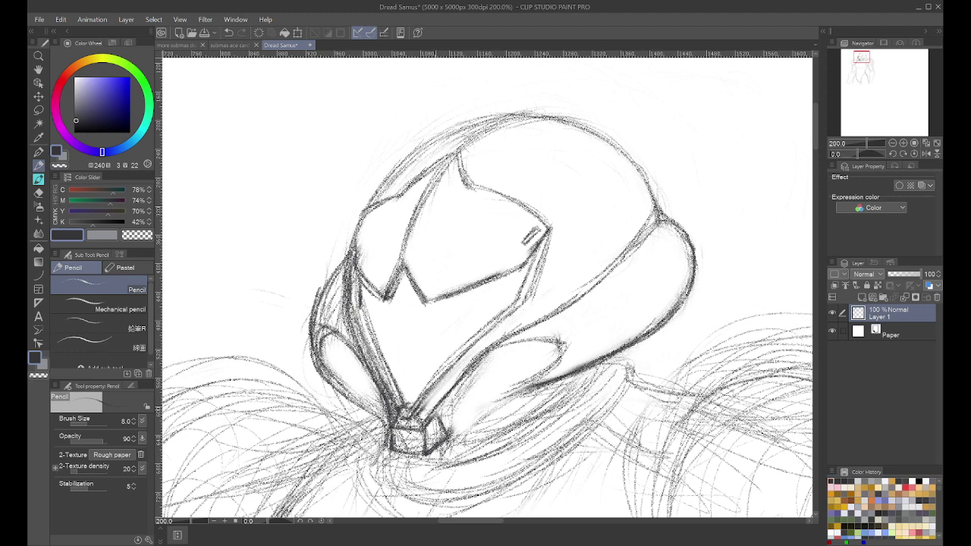
drag(500, 344, 455, 393)
drag(509, 343, 475, 374)
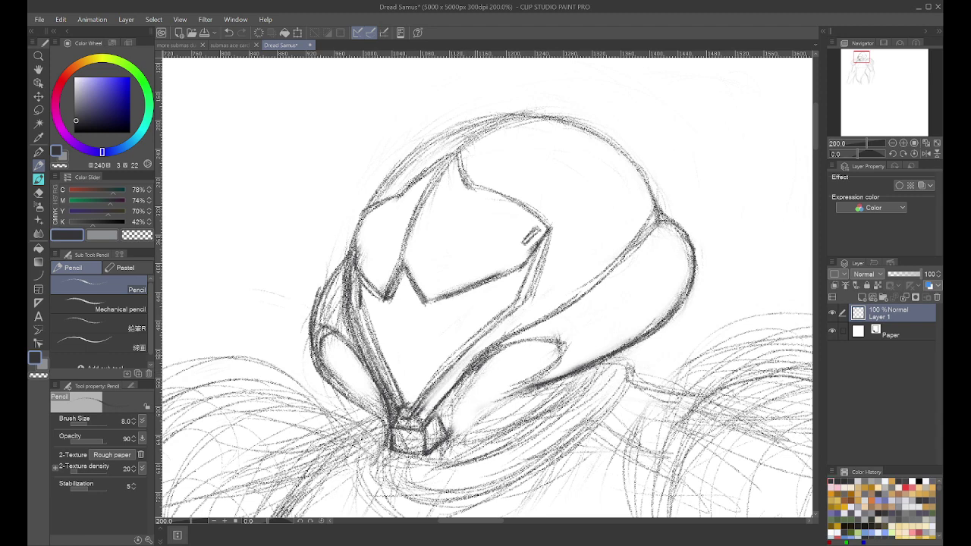
Step: Erase the rough upper edge of the near-side oval recess beside the visor frame
key(e)
drag(561, 339, 466, 383)
drag(507, 345, 491, 347)
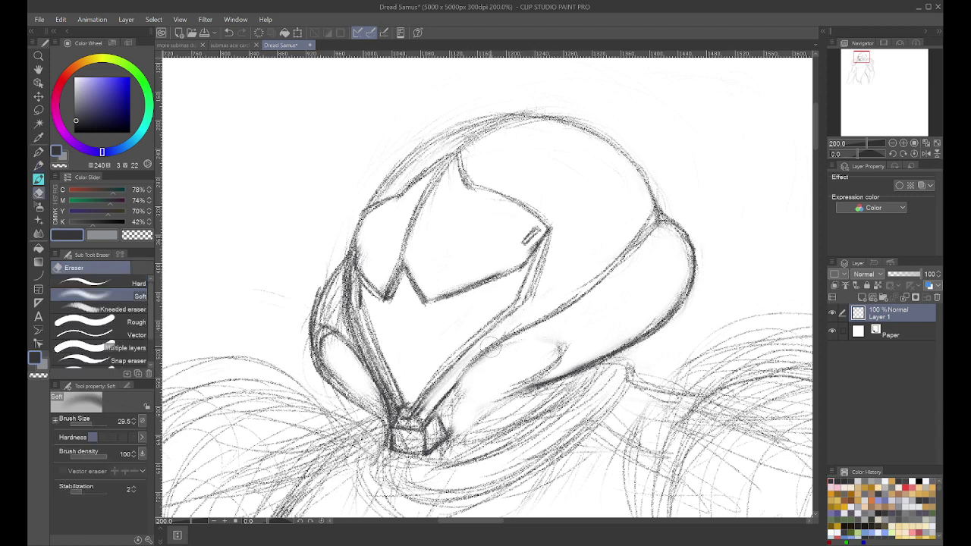
Step: Darken the visor frame lines running diagonally from the oval recess down to the chin piece
key(p)
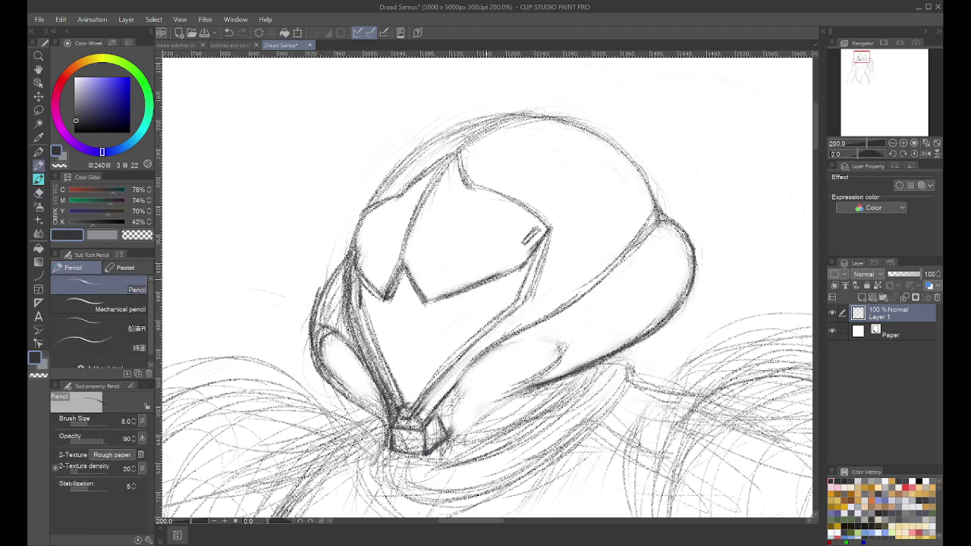
drag(503, 337, 432, 407)
drag(473, 361, 420, 429)
drag(507, 310, 427, 398)
drag(468, 351, 415, 417)
drag(451, 368, 414, 418)
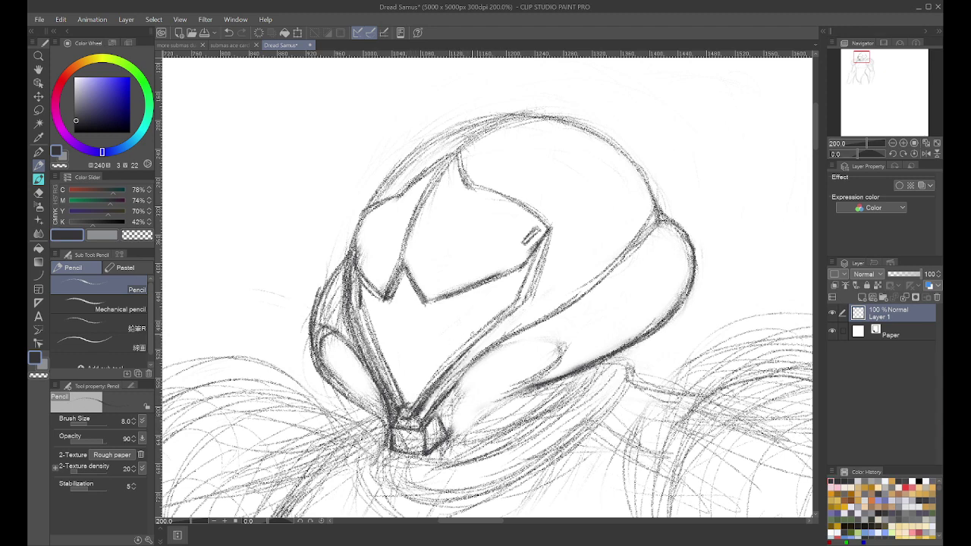
Step: Clean up the near visor frame's inner edge and redraw it from the visor corner down to the chin piece
key(e)
mouse_move(514, 292)
mouse_down()
mouse_move(442, 352)
mouse_move(422, 391)
mouse_up()
drag(459, 342, 478, 338)
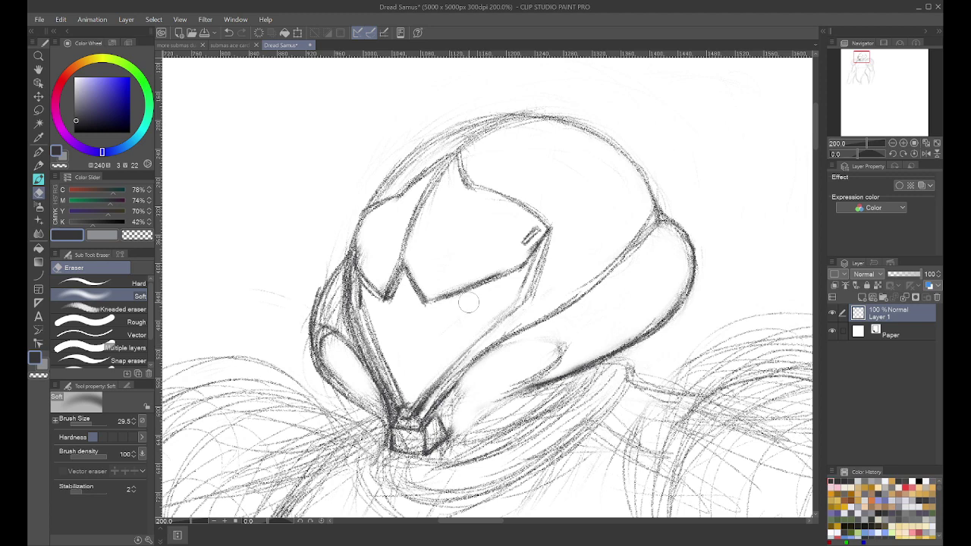
key(p)
drag(536, 251, 520, 295)
mouse_move(539, 254)
mouse_down()
mouse_move(518, 304)
mouse_move(465, 351)
mouse_up()
drag(517, 301, 414, 415)
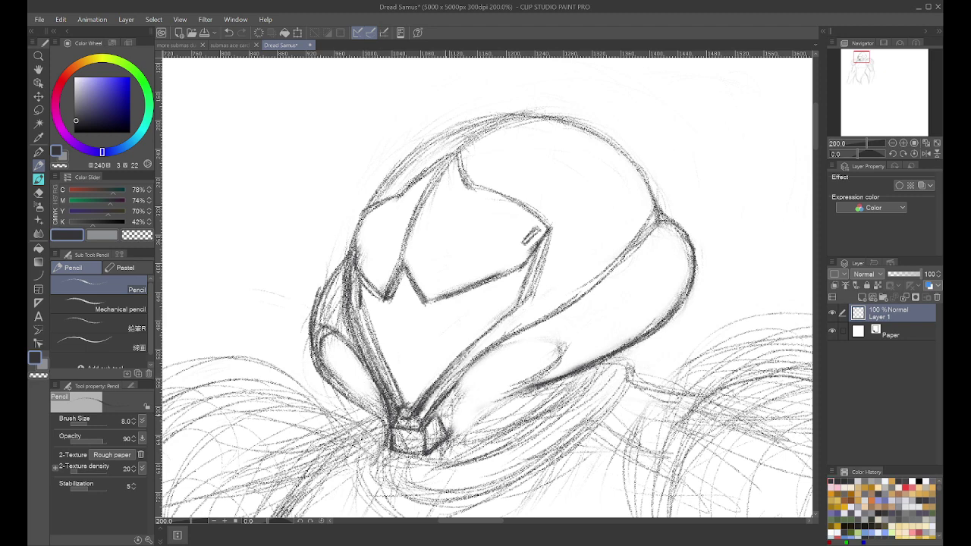
drag(434, 408, 421, 423)
drag(443, 419, 450, 439)
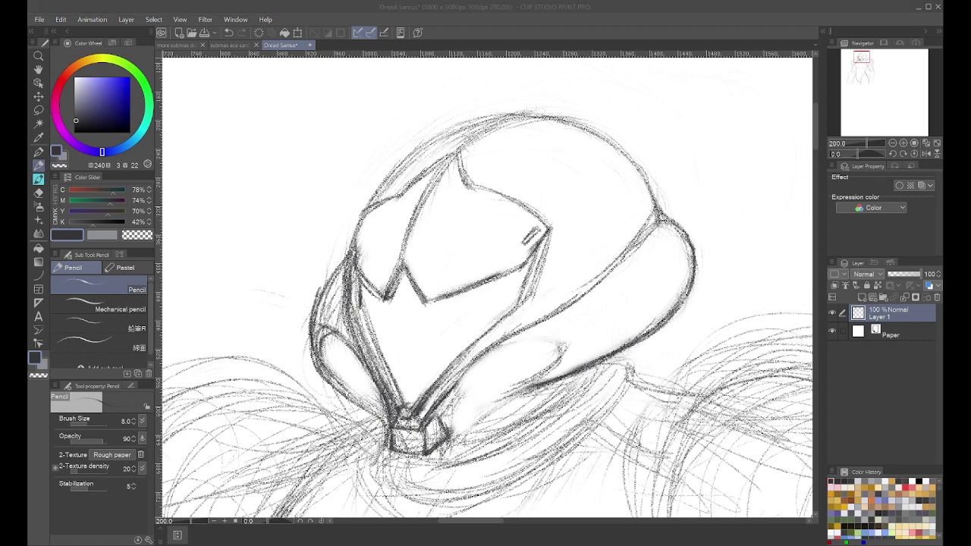
Step: Redraw the outline of the near oval recess and extend its lower edge down to the chin piece
click(487, 353)
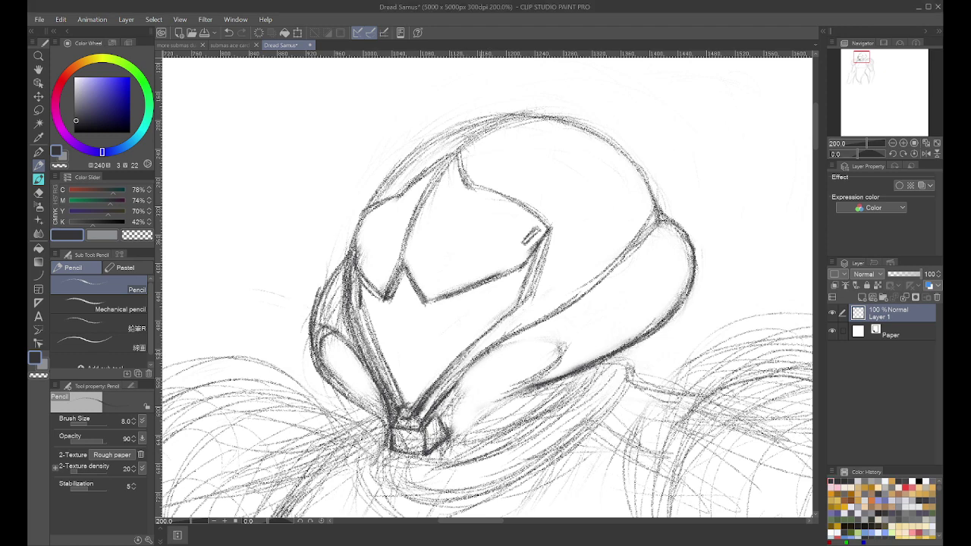
mouse_move(482, 352)
mouse_down()
mouse_move(563, 342)
mouse_move(508, 391)
mouse_up()
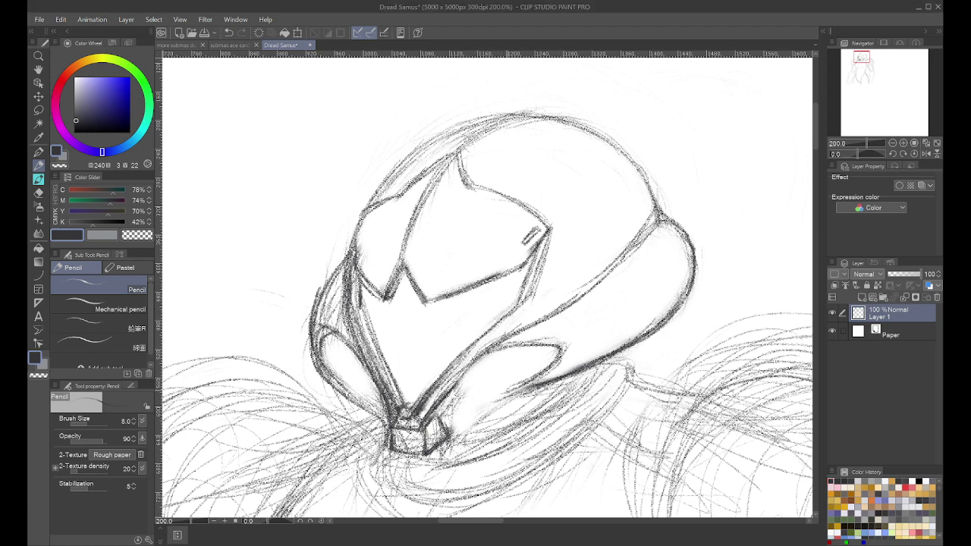
drag(562, 350, 467, 418)
drag(524, 386, 460, 423)
mouse_move(499, 399)
mouse_down()
mouse_move(448, 437)
mouse_move(466, 422)
mouse_move(454, 429)
mouse_up()
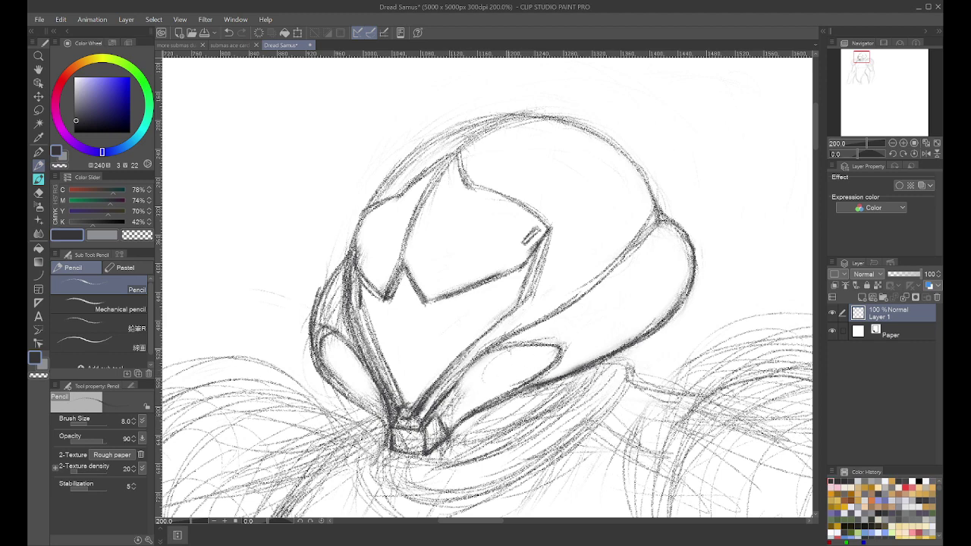
Step: Sketch a smaller rounded inner contour inside the near oval recess, tapering toward the chin piece
mouse_move(508, 349)
mouse_down()
mouse_move(483, 370)
mouse_move(511, 385)
mouse_move(458, 417)
mouse_up()
drag(485, 402, 441, 425)
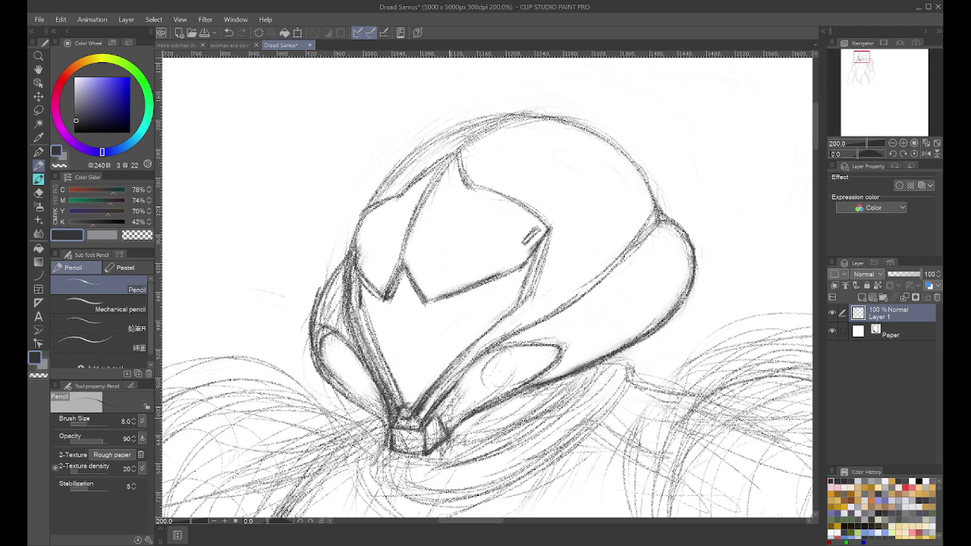
drag(472, 378, 435, 421)
drag(464, 385, 438, 411)
drag(491, 370, 435, 419)
mouse_move(503, 386)
mouse_down()
mouse_move(516, 361)
mouse_move(503, 385)
mouse_move(476, 382)
mouse_move(452, 398)
mouse_move(464, 387)
mouse_up()
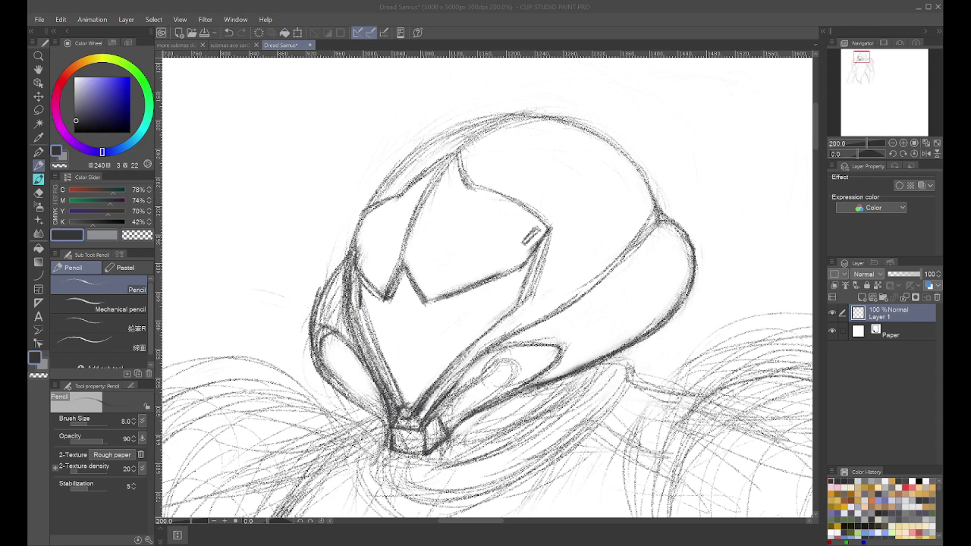
Step: Draw a small U-shaped mark on the chin piece's front face and erase the stray lines around it
drag(415, 430, 410, 430)
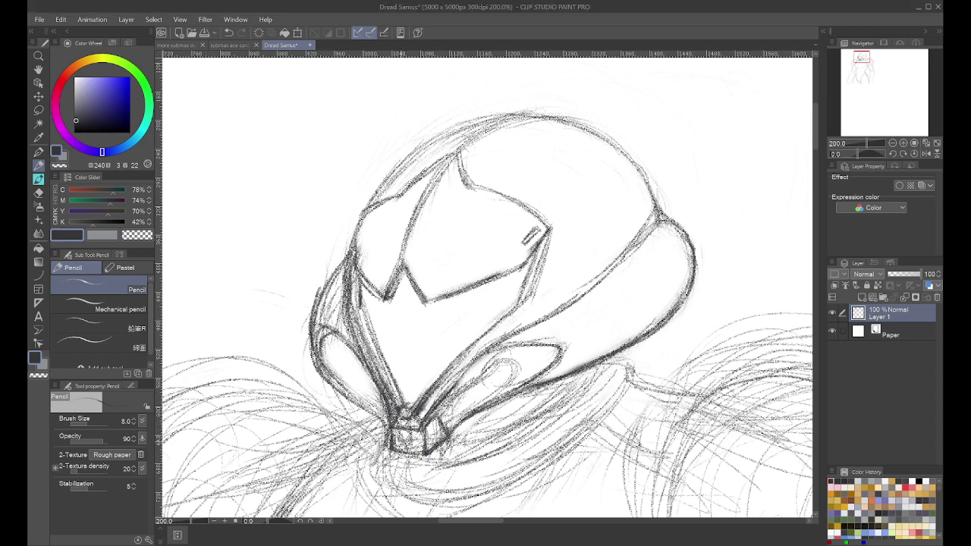
key(e)
mouse_move(400, 437)
mouse_down()
mouse_move(418, 456)
mouse_move(391, 452)
mouse_up()
key(p)
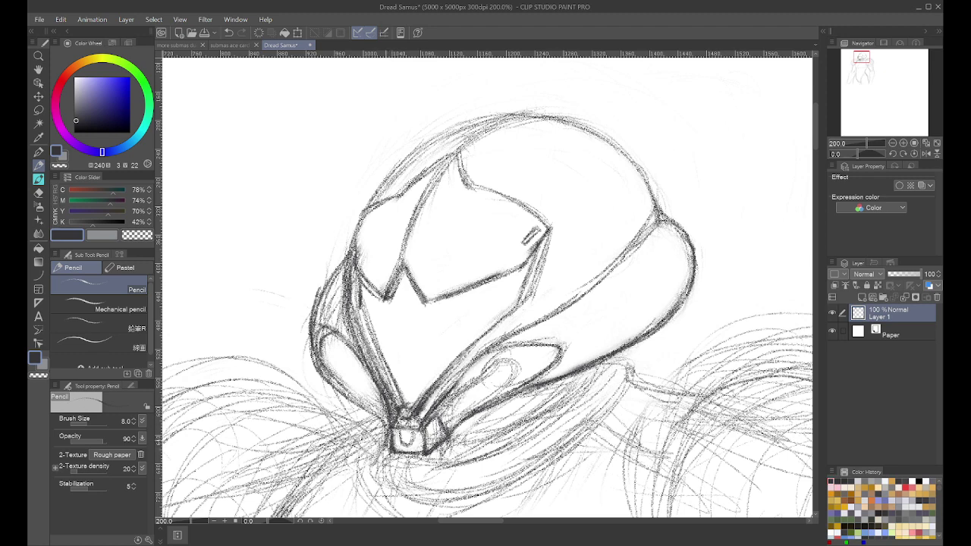
Step: Erase the rough lines of the far cheek guard and redraw its outer contour as a single curve
key(e)
mouse_move(327, 294)
mouse_down()
mouse_move(347, 368)
mouse_move(334, 349)
mouse_move(364, 379)
mouse_move(333, 285)
mouse_move(364, 379)
mouse_up()
key(p)
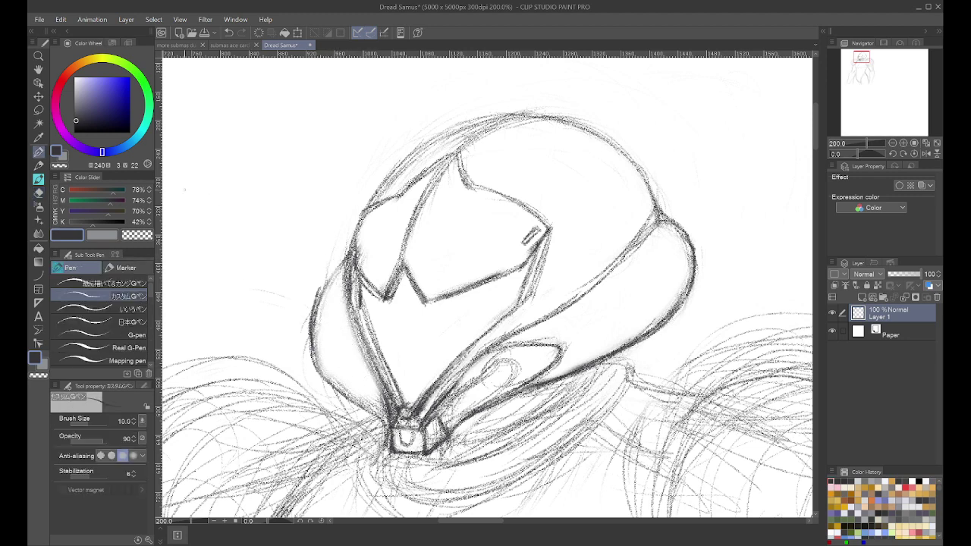
mouse_move(349, 249)
mouse_down()
mouse_move(317, 302)
mouse_move(328, 361)
mouse_move(365, 406)
mouse_up()
key(e)
key(p)
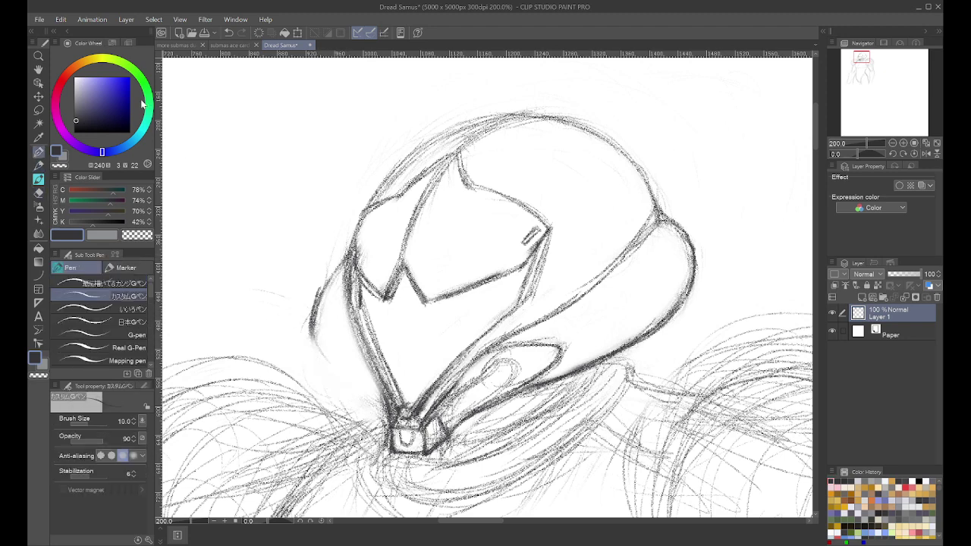
mouse_move(351, 247)
mouse_down()
mouse_move(320, 293)
mouse_move(314, 348)
mouse_up()
drag(314, 316, 333, 367)
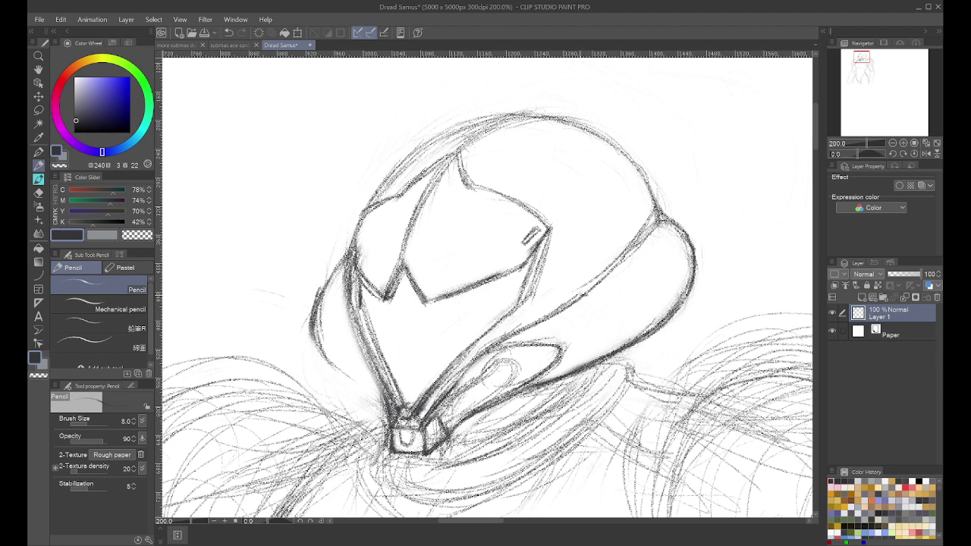
Step: Draw a curved panel line across the near cheek guard and an inner rim line along the helmet's rear edge
mouse_move(584, 294)
mouse_down()
mouse_move(615, 324)
mouse_move(602, 362)
mouse_up()
drag(610, 308, 613, 351)
mouse_move(626, 153)
mouse_down()
mouse_move(643, 207)
mouse_move(676, 254)
mouse_move(678, 301)
mouse_move(660, 327)
mouse_up()
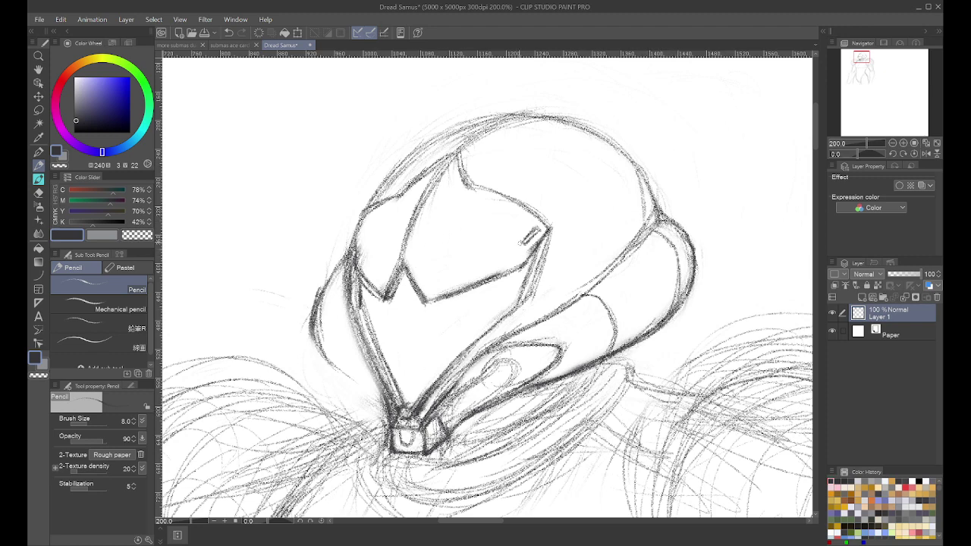
Step: Erase the forehead plate's right corner, slot and lower edge, and sketch a new corner farther out and lower
key(e)
mouse_move(543, 226)
mouse_down()
mouse_move(517, 311)
mouse_move(527, 238)
mouse_move(522, 285)
mouse_move(495, 321)
mouse_move(485, 303)
mouse_move(478, 339)
mouse_move(511, 318)
mouse_move(490, 329)
mouse_up()
key(p)
mouse_move(543, 304)
mouse_down()
mouse_move(494, 332)
mouse_move(543, 303)
mouse_move(547, 282)
mouse_move(535, 308)
mouse_move(561, 236)
mouse_move(525, 282)
mouse_move(440, 297)
mouse_up()
key(e)
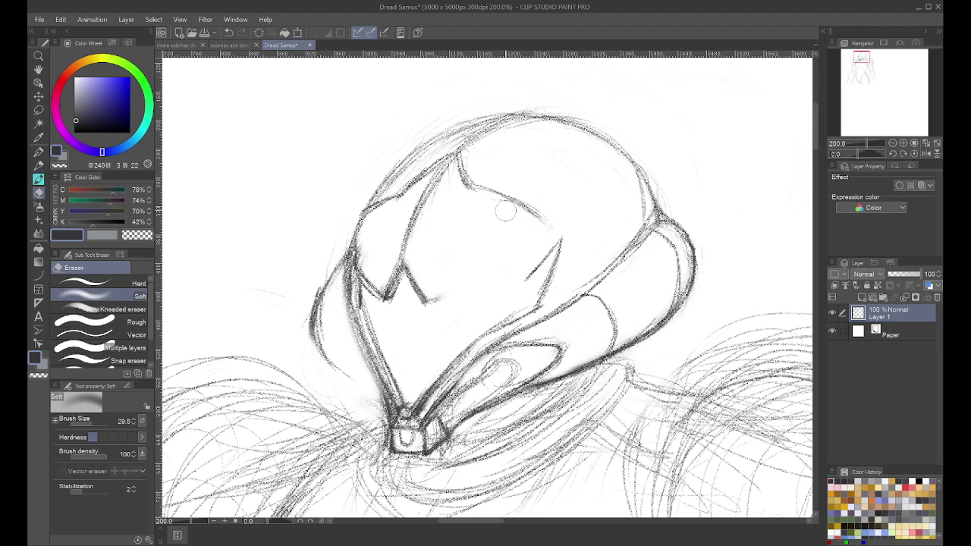
mouse_move(530, 249)
mouse_down()
mouse_move(526, 277)
mouse_move(552, 250)
mouse_move(534, 291)
mouse_up()
key(p)
key(p)
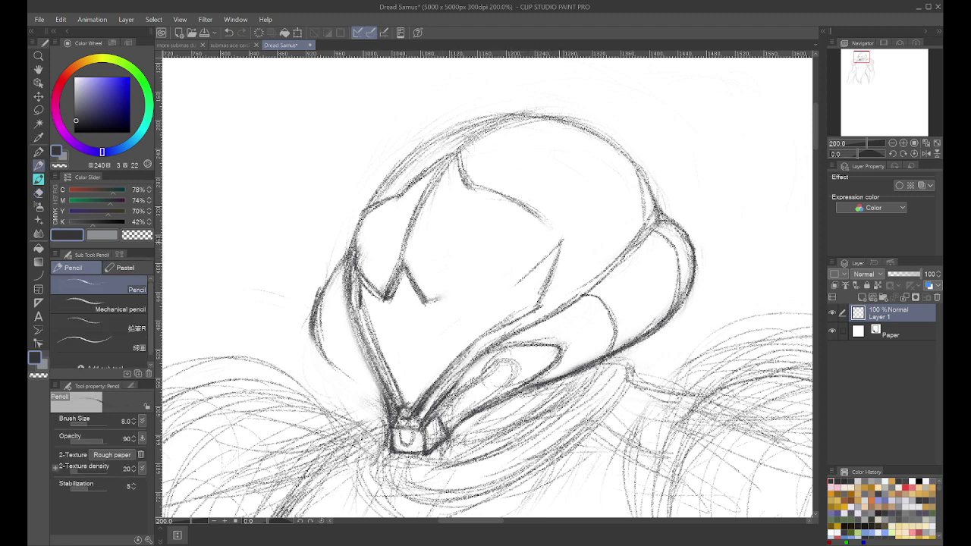
Step: Draw the forehead plate's lower edge up to a sharp outer corner and darken the adjoining visor frame
mouse_move(561, 242)
mouse_down()
mouse_move(530, 288)
mouse_move(437, 306)
mouse_up()
drag(508, 282, 423, 306)
drag(512, 283, 423, 307)
drag(563, 241, 510, 285)
mouse_move(557, 246)
mouse_down()
mouse_move(515, 286)
mouse_move(455, 297)
mouse_move(540, 290)
mouse_move(546, 281)
mouse_move(531, 314)
mouse_move(472, 346)
mouse_move(417, 406)
mouse_up()
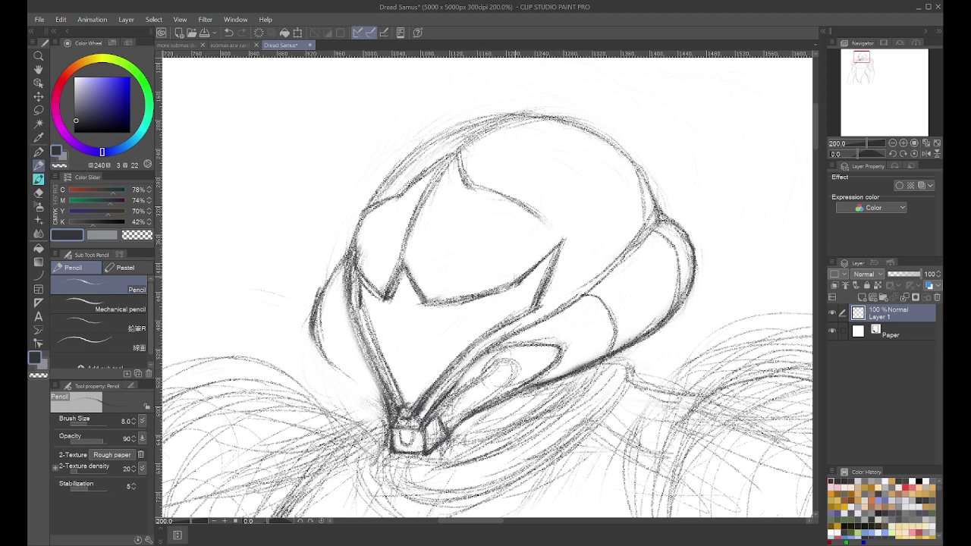
drag(560, 244, 512, 288)
key(e)
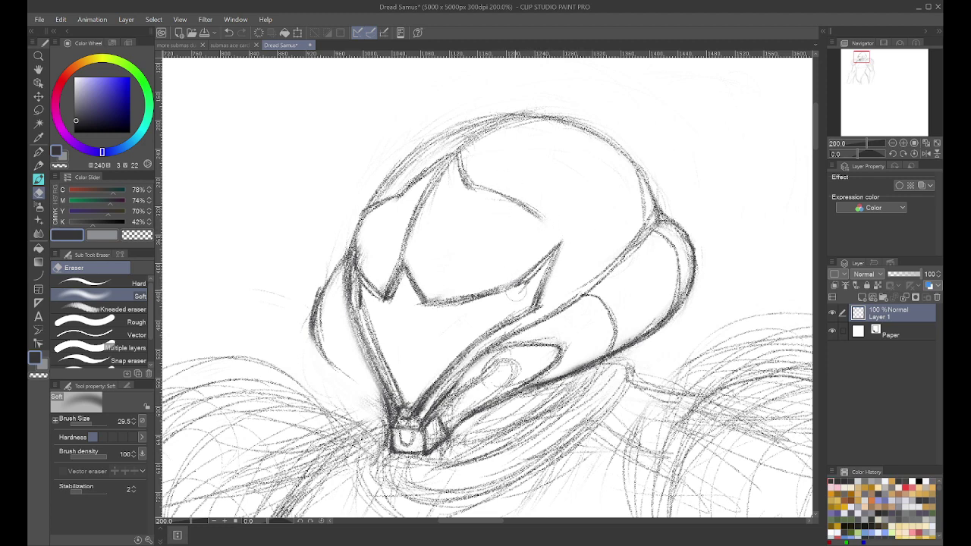
Step: Erase the middle of the forehead plate's lower edge and redraw it as a cleaner curve to the outer corner
key(p)
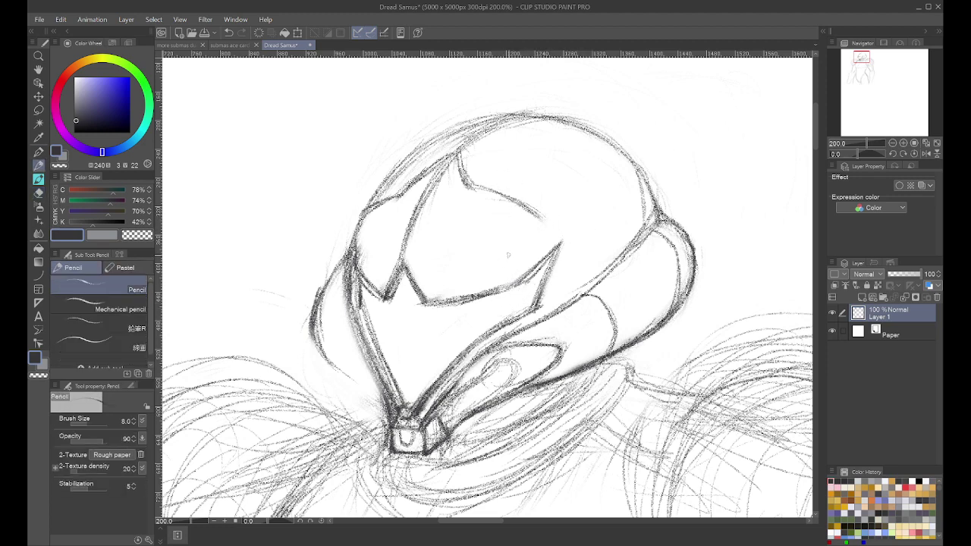
mouse_move(559, 246)
mouse_down()
mouse_move(530, 279)
mouse_move(475, 295)
mouse_up()
key(e)
key(p)
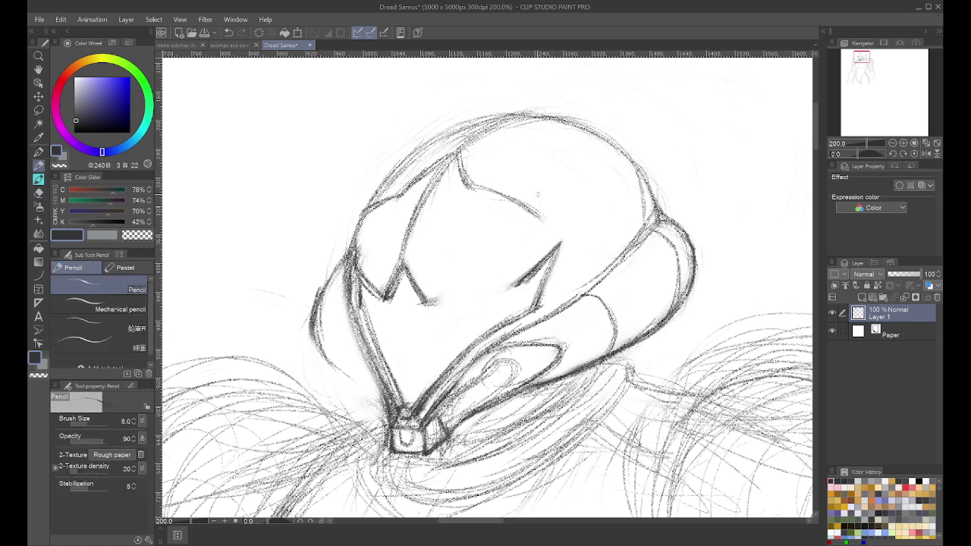
mouse_move(536, 263)
mouse_down()
mouse_move(513, 288)
mouse_move(433, 305)
mouse_up()
drag(493, 293, 421, 304)
mouse_move(561, 242)
mouse_down()
mouse_move(518, 284)
mouse_move(538, 300)
mouse_up()
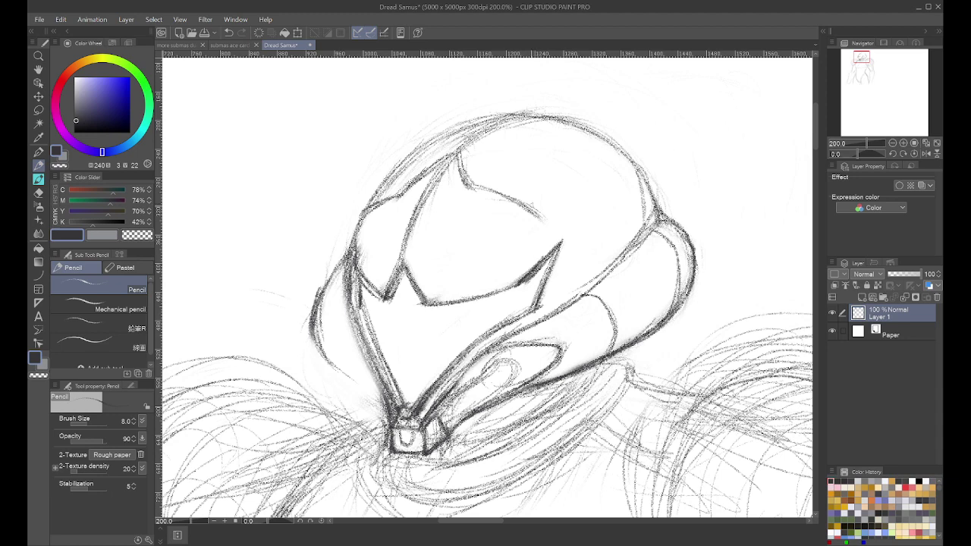
Step: Extend the forehead plate's upper edge to the new outer corner and draw a small slot just inside it
key(e)
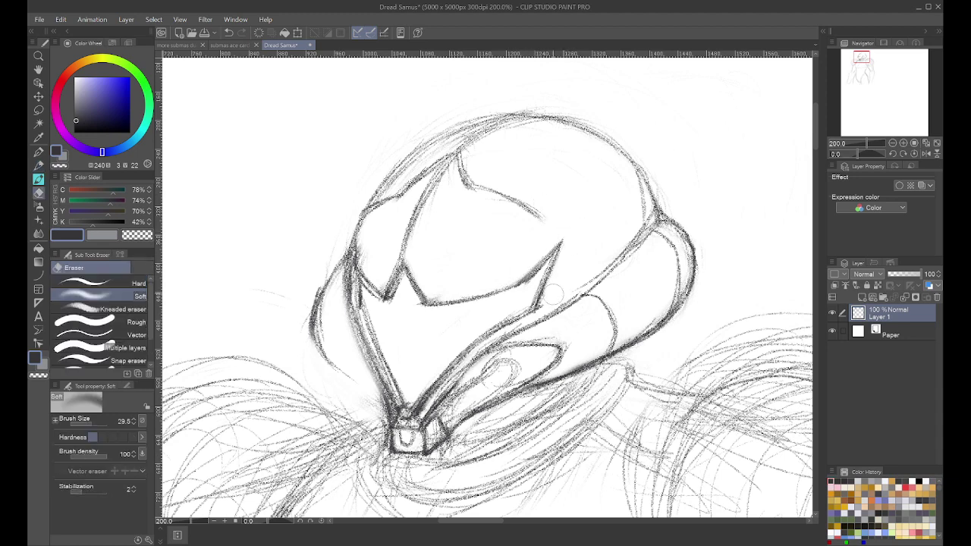
key(p)
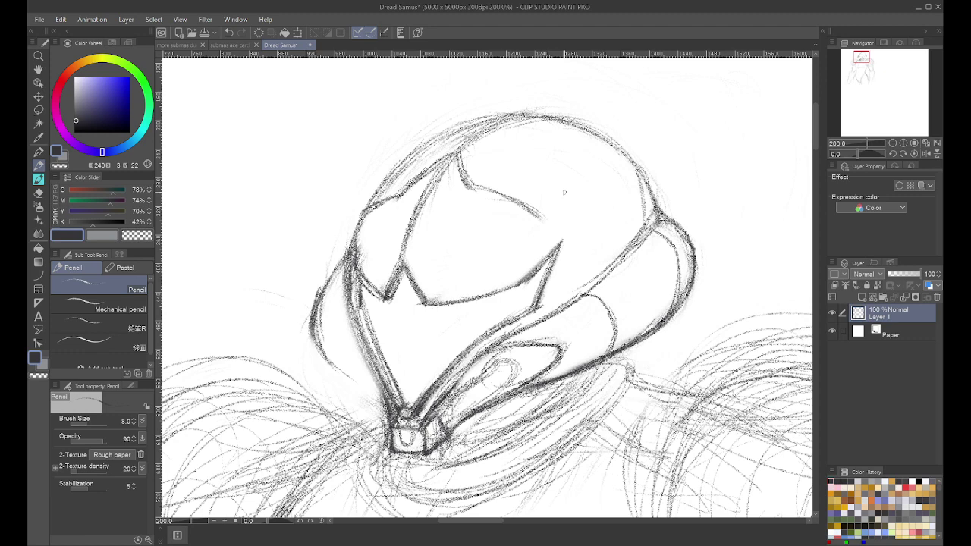
drag(534, 221, 558, 244)
drag(524, 204, 560, 243)
drag(552, 242, 535, 254)
key(e)
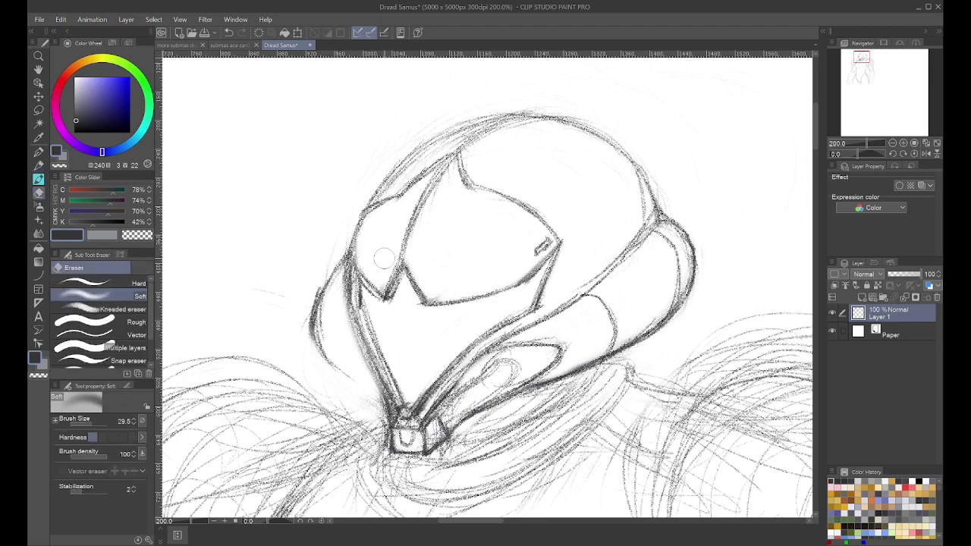
Step: Redraw the lower edge of the forehead plate's far side as a smooth curve toward the central notch
key(p)
mouse_move(354, 235)
mouse_down()
mouse_move(357, 267)
mouse_move(378, 299)
mouse_move(373, 280)
mouse_up()
key(e)
key(p)
key(p)
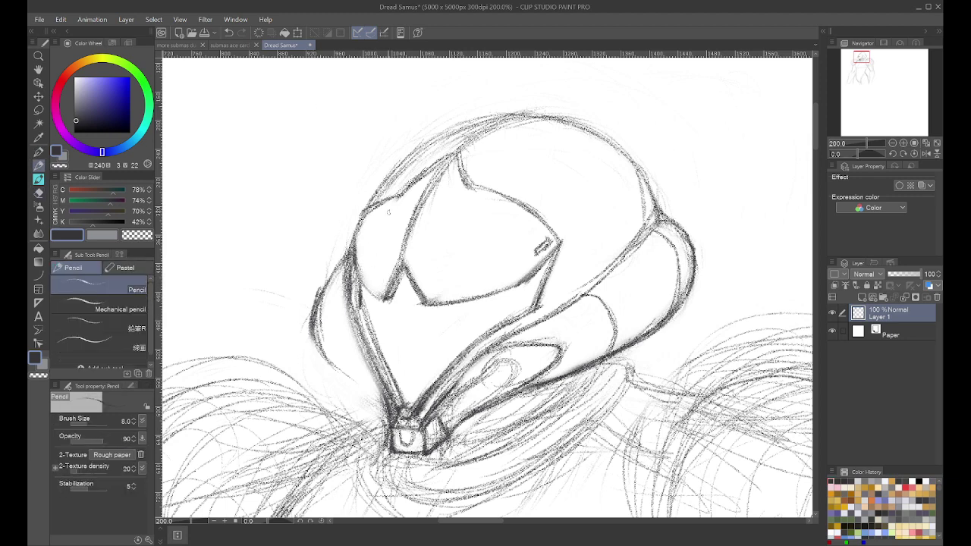
Step: Darken the far visor frame line and erase the excess lines along its lower outer side
mouse_move(355, 238)
mouse_down()
mouse_move(361, 275)
mouse_move(382, 296)
mouse_move(350, 273)
mouse_move(346, 291)
mouse_move(387, 391)
mouse_up()
drag(364, 335, 395, 414)
key(e)
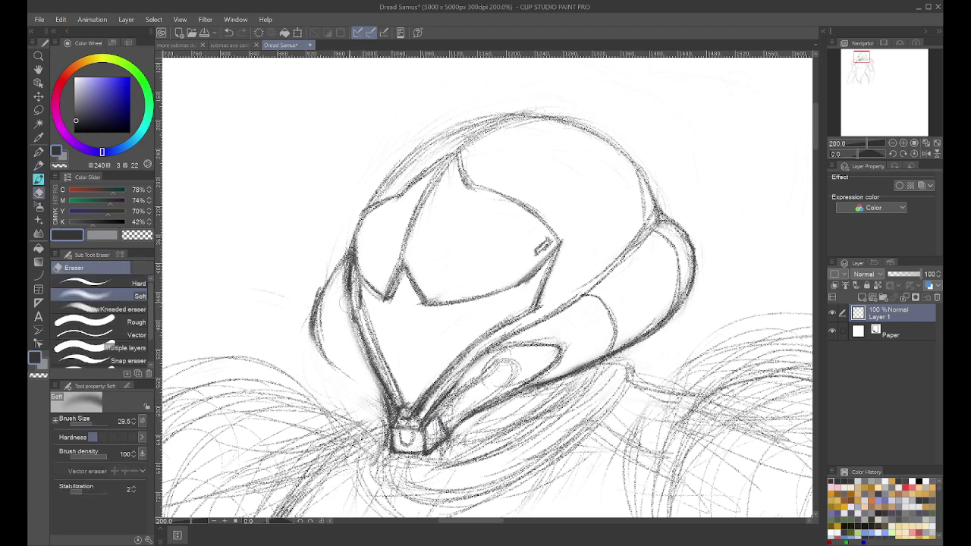
drag(347, 305, 385, 398)
drag(356, 328, 385, 402)
key(p)
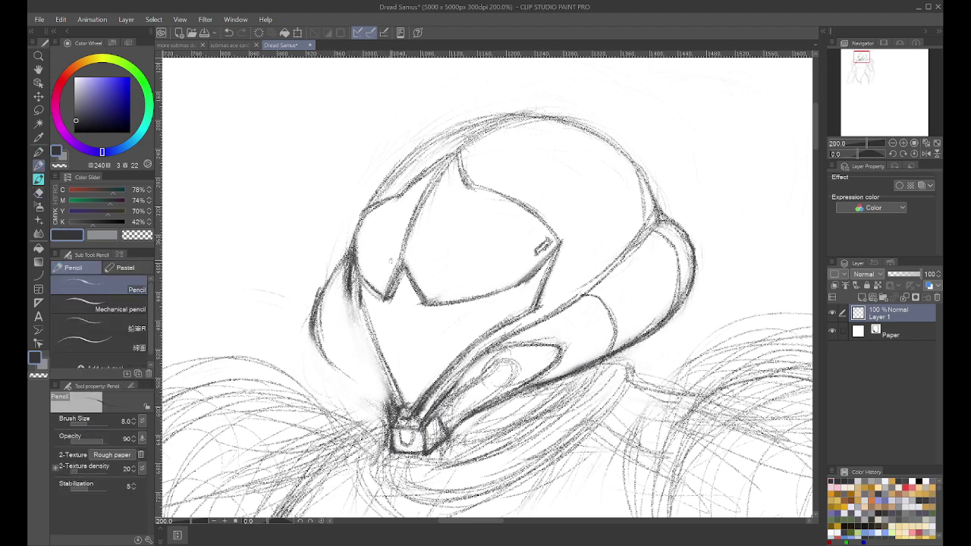
Step: Redraw the far visor frame as narrow parallel lines running from the forehead plate down to the chin piece
mouse_move(348, 272)
mouse_down()
mouse_move(350, 314)
mouse_move(372, 350)
mouse_up()
drag(354, 308, 396, 408)
mouse_move(373, 358)
mouse_down()
mouse_move(395, 414)
mouse_move(414, 404)
mouse_move(386, 428)
mouse_move(420, 429)
mouse_move(390, 428)
mouse_move(410, 419)
mouse_up()
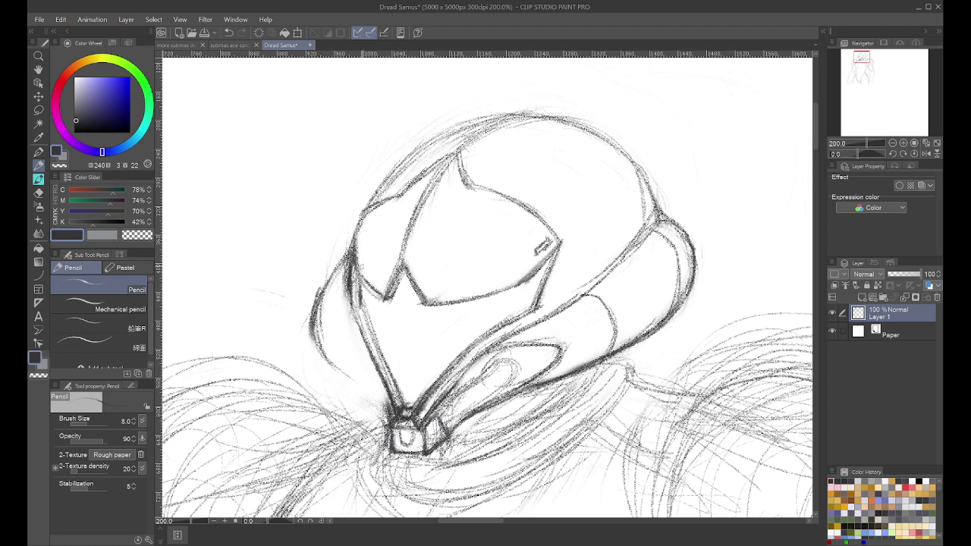
drag(347, 295, 349, 328)
mouse_move(347, 270)
mouse_down()
mouse_move(352, 335)
mouse_move(382, 399)
mouse_up()
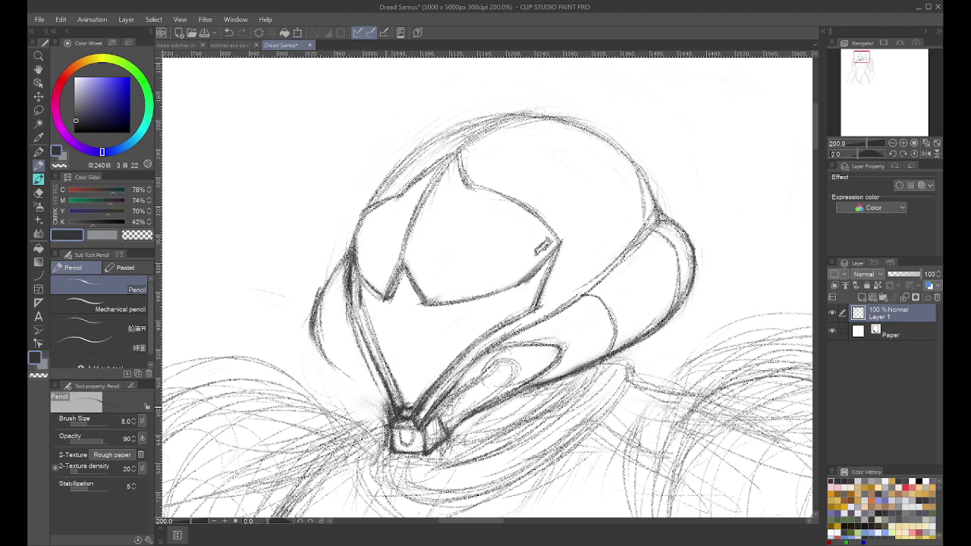
drag(362, 354, 390, 420)
mouse_move(344, 287)
mouse_down()
mouse_move(358, 350)
mouse_move(321, 350)
mouse_move(348, 341)
mouse_up()
Step: Draw the upper edge of the far cheek recess and darken the guard's outer contour down to the chin piece
mouse_move(330, 323)
mouse_down()
mouse_move(358, 344)
mouse_move(311, 338)
mouse_up()
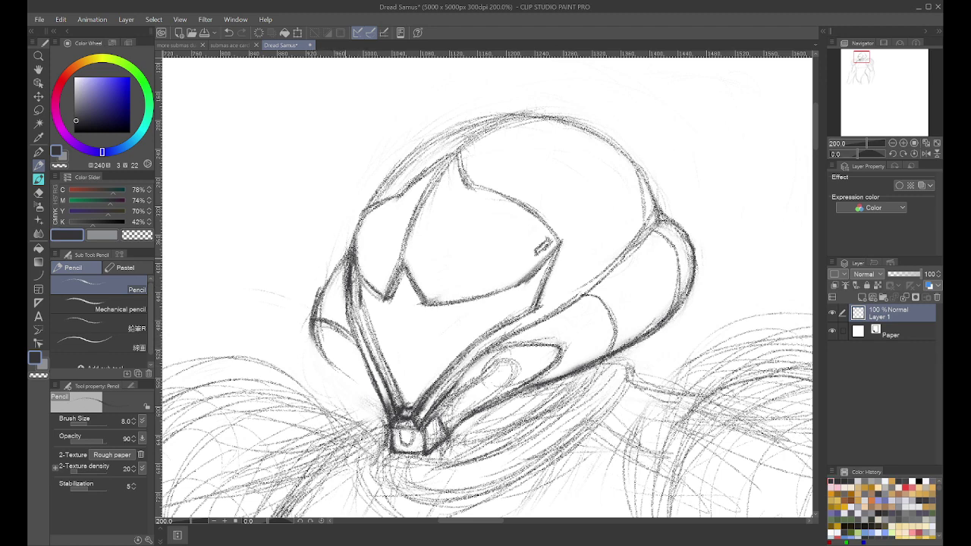
drag(338, 268, 319, 300)
drag(327, 284, 311, 317)
mouse_move(338, 271)
mouse_down()
mouse_move(322, 297)
mouse_move(332, 374)
mouse_move(362, 392)
mouse_up()
mouse_move(328, 366)
mouse_down()
mouse_move(384, 413)
mouse_move(381, 422)
mouse_up()
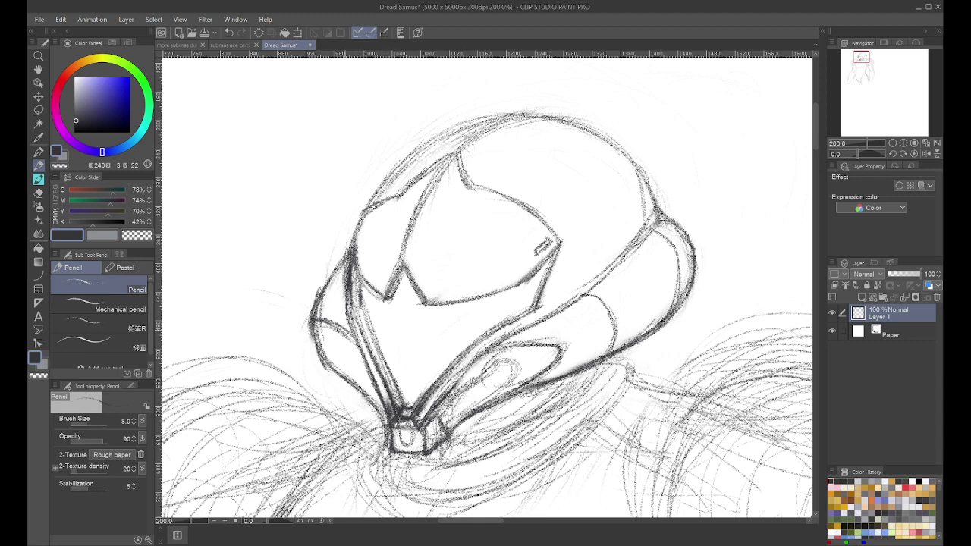
Step: Reinforce the far recess edge, the forehead plate's notch and outer corner, and the near visor frame line
drag(343, 329, 373, 372)
mouse_move(402, 268)
mouse_down()
mouse_move(388, 300)
mouse_move(424, 305)
mouse_up()
drag(550, 256, 529, 285)
drag(502, 323, 422, 393)
key(e)
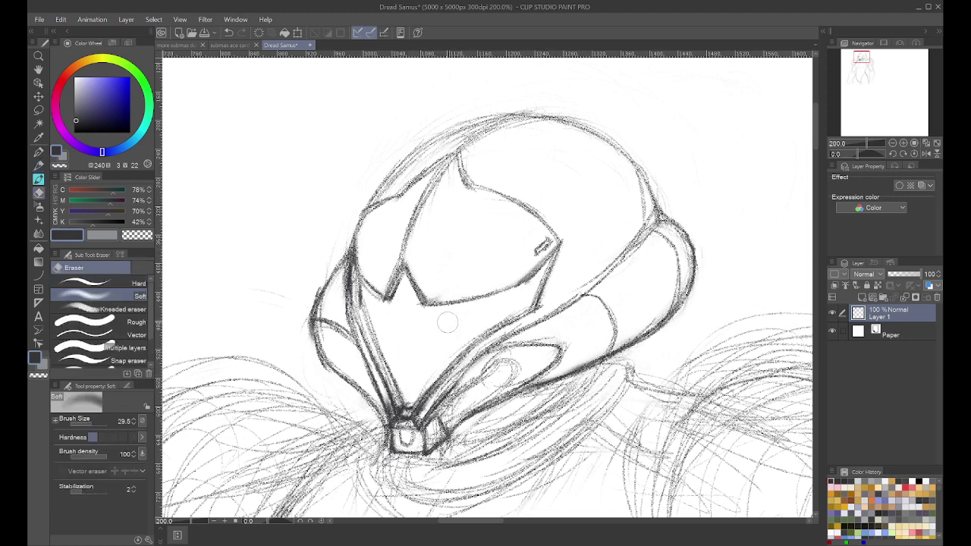
Step: Touch up the near cheek recess's upper edge and erase the loose neck sketch lines directly beneath the jaw
key(p)
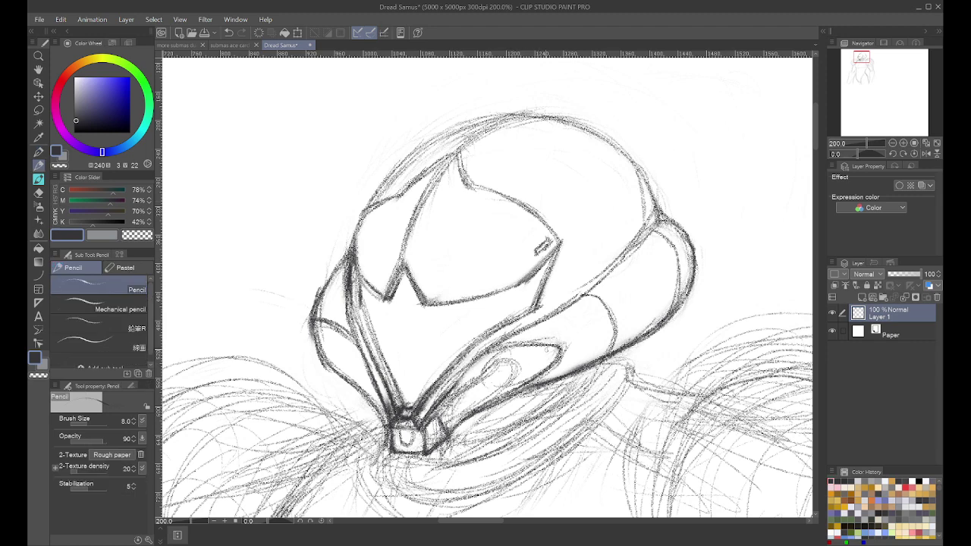
drag(562, 346, 506, 346)
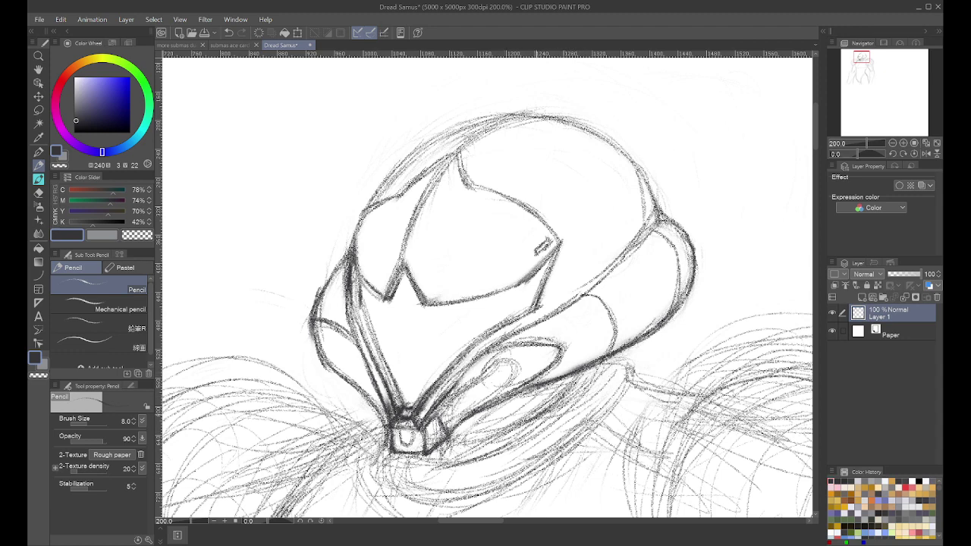
key(e)
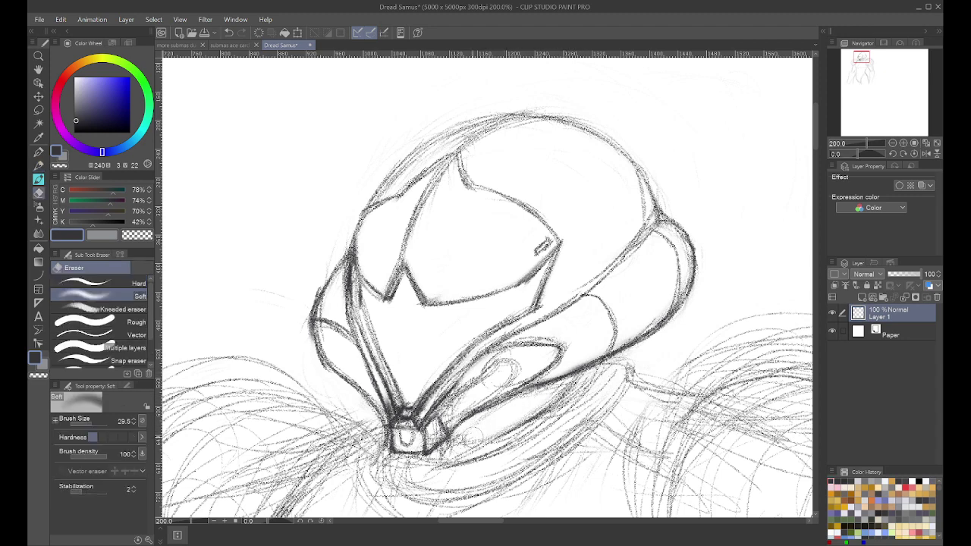
mouse_move(477, 432)
mouse_down()
mouse_move(526, 388)
mouse_move(570, 393)
mouse_move(466, 455)
mouse_up()
key(p)
mouse_move(526, 432)
mouse_down()
mouse_move(466, 459)
mouse_move(543, 402)
mouse_move(478, 446)
mouse_up()
key(e)
key(p)
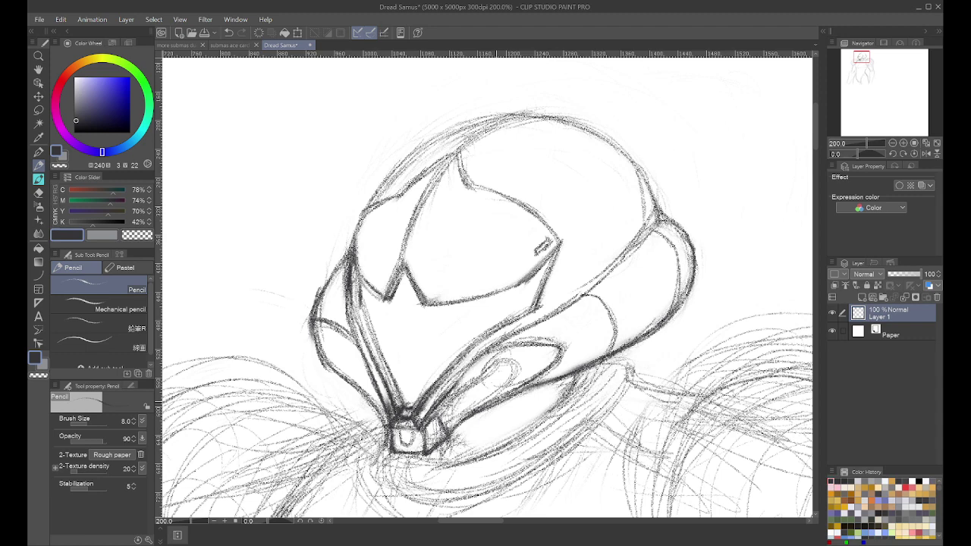
Step: Lighten the inner curve of the near cheek recess, rework its upper edge and erase its pointed rear end
mouse_move(514, 368)
mouse_down()
mouse_move(506, 360)
mouse_move(480, 381)
mouse_move(491, 379)
mouse_move(476, 340)
mouse_move(513, 381)
mouse_move(482, 370)
mouse_move(447, 404)
mouse_up()
key(e)
key(p)
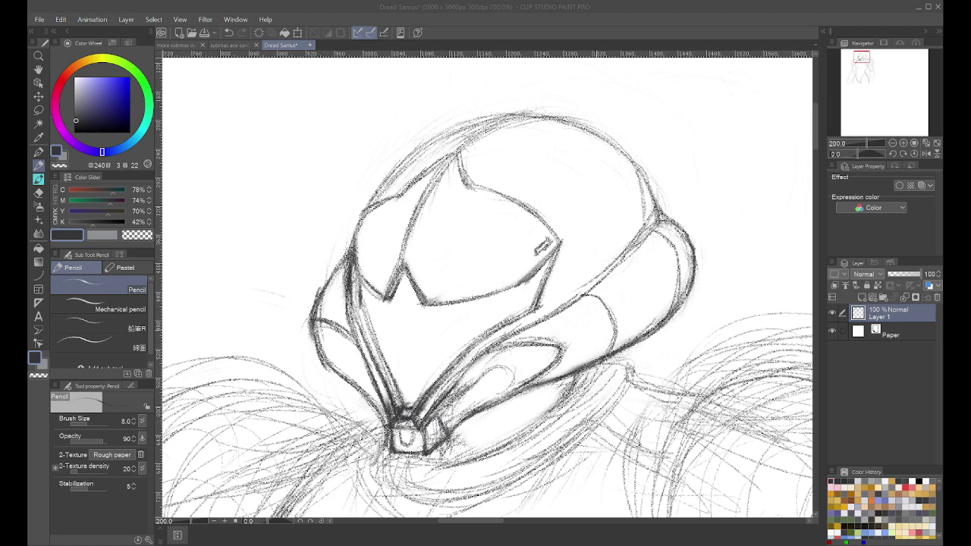
key(e)
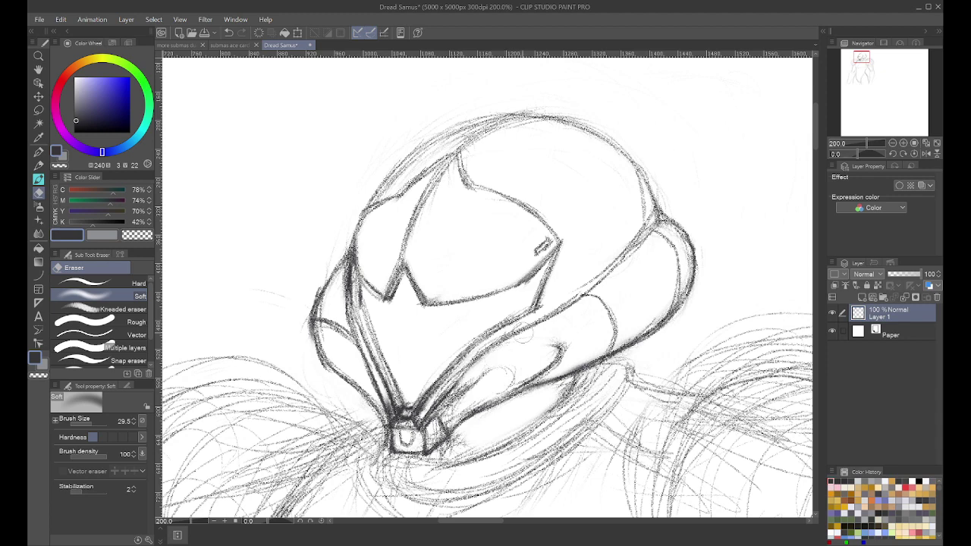
key(p)
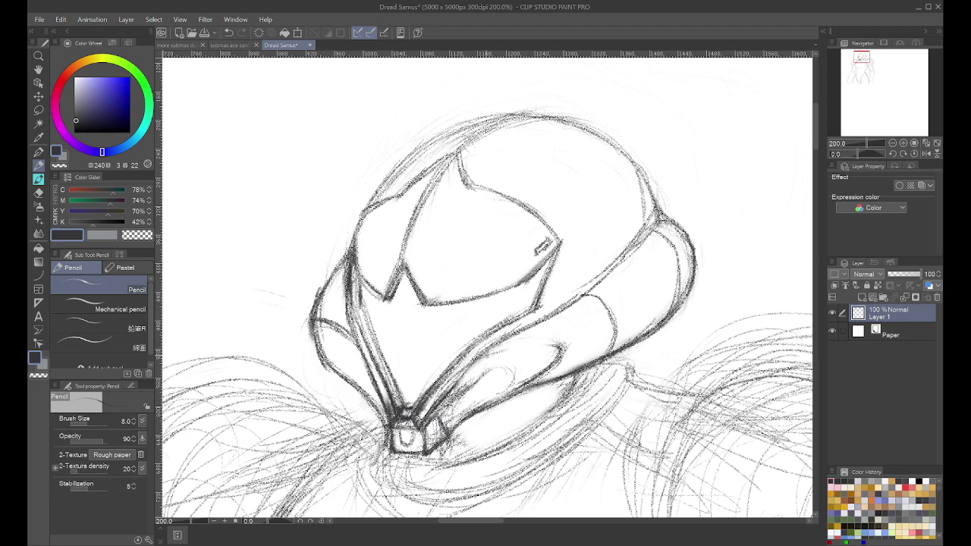
mouse_move(479, 361)
mouse_down()
mouse_move(564, 348)
mouse_move(516, 393)
mouse_up()
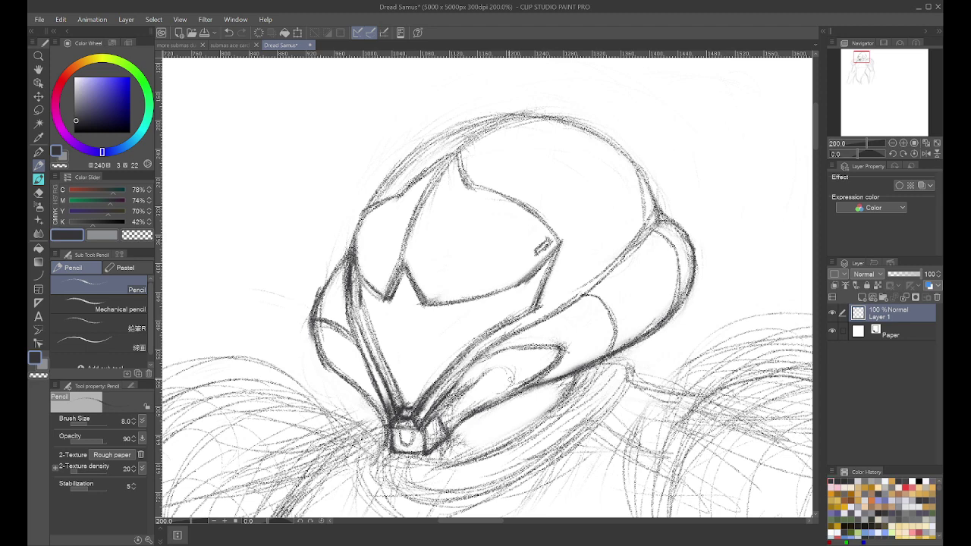
key(e)
drag(564, 345, 538, 370)
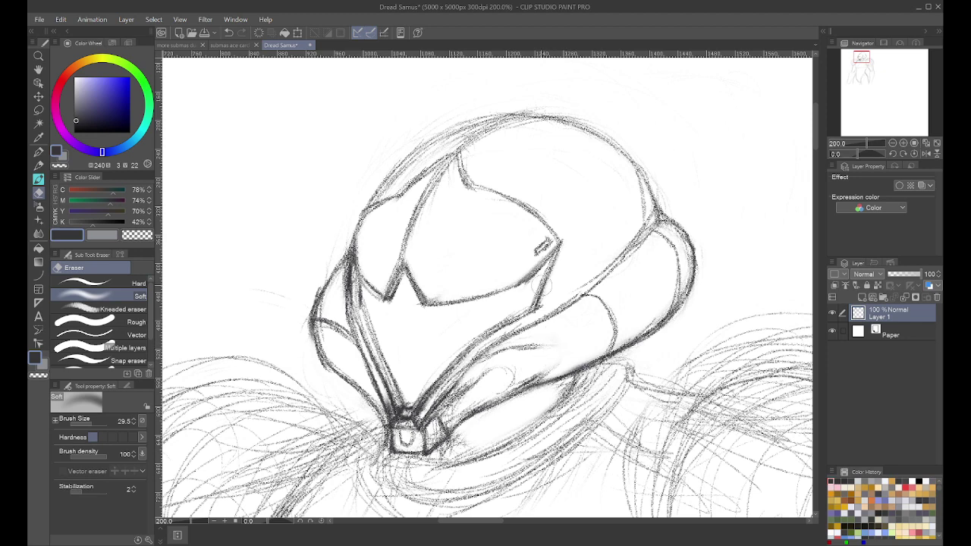
Step: Redraw the near cheek recess with a firm upper edge and a slanted double line closing its rear end
key(p)
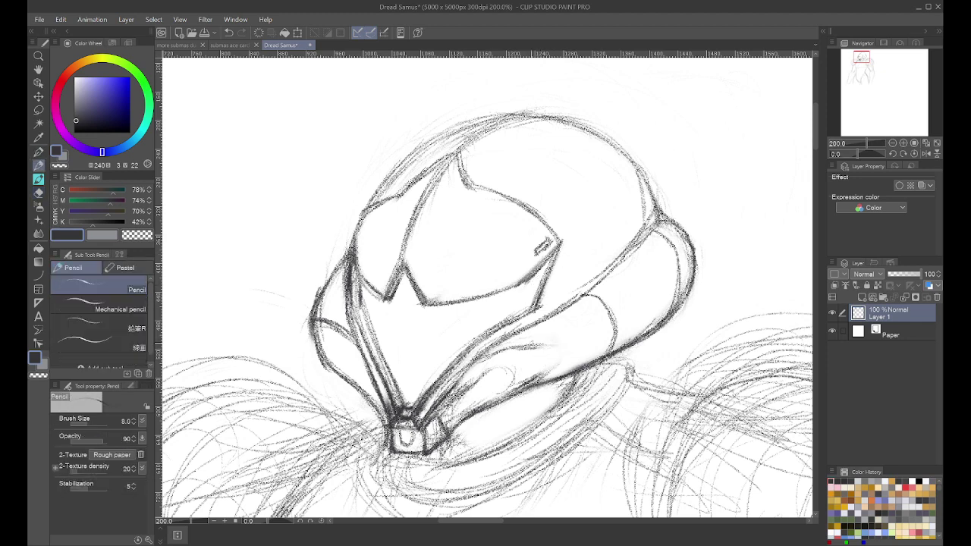
mouse_move(504, 343)
mouse_down()
mouse_move(564, 351)
mouse_move(537, 378)
mouse_move(561, 353)
mouse_move(505, 346)
mouse_move(469, 369)
mouse_up()
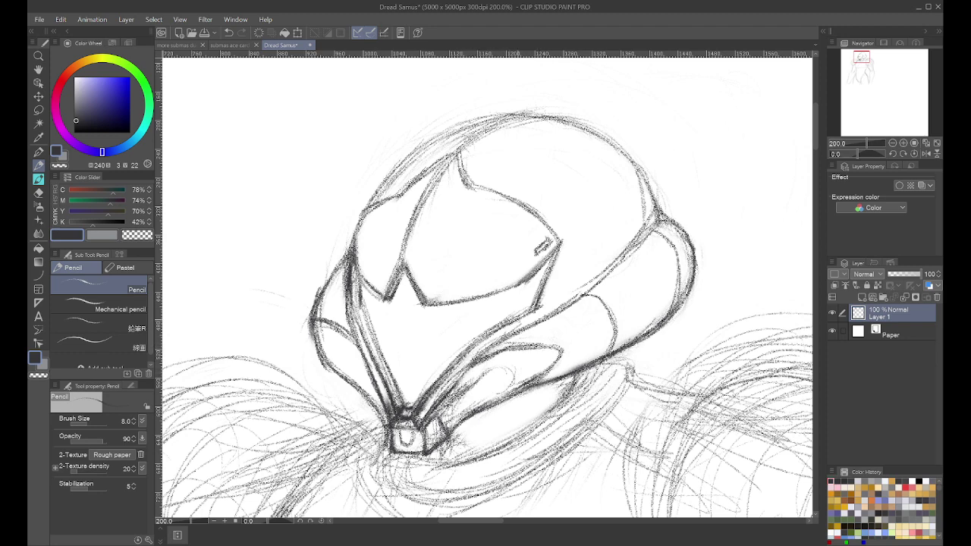
mouse_move(526, 377)
mouse_down()
mouse_move(560, 354)
mouse_move(514, 386)
mouse_up()
drag(552, 355, 507, 387)
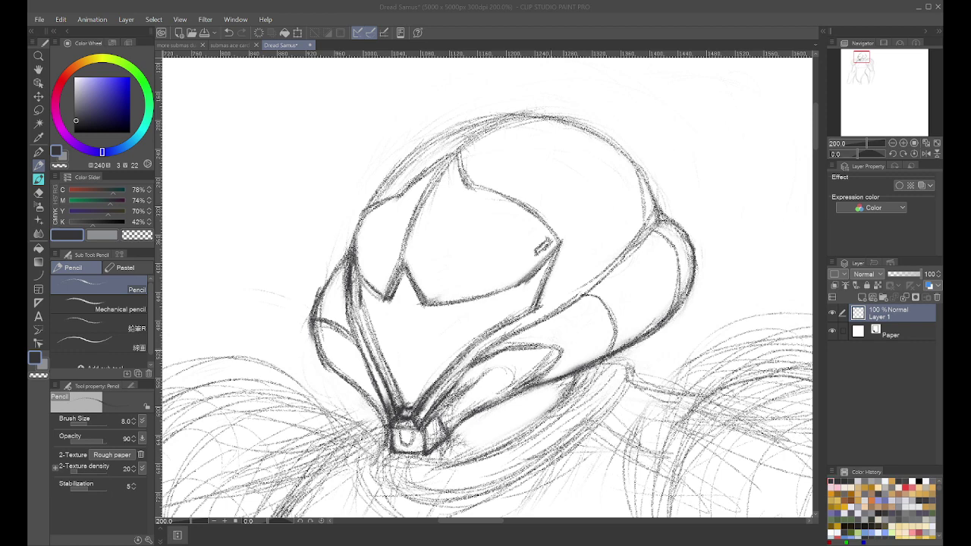
drag(553, 348, 517, 392)
Step: Draw the rounded hose end inside the near cheek recess and darken the recess edges down to the chin piece
mouse_move(506, 355)
mouse_down()
mouse_move(476, 378)
mouse_move(504, 373)
mouse_move(508, 387)
mouse_up()
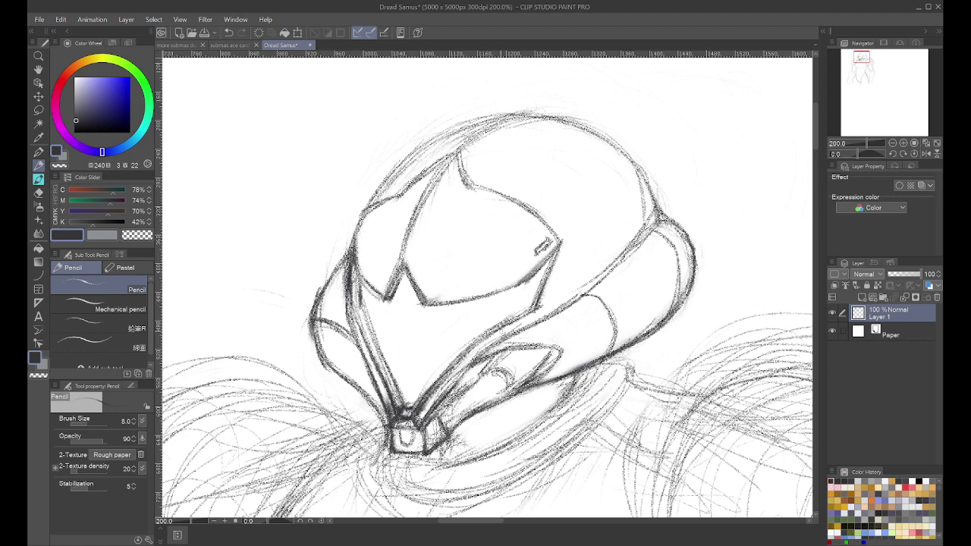
drag(511, 383, 448, 421)
drag(496, 397, 446, 424)
mouse_move(487, 370)
mouse_down()
mouse_move(434, 420)
mouse_move(442, 424)
mouse_move(450, 397)
mouse_move(432, 415)
mouse_move(449, 405)
mouse_up()
mouse_move(479, 364)
mouse_down()
mouse_move(439, 405)
mouse_move(454, 402)
mouse_up()
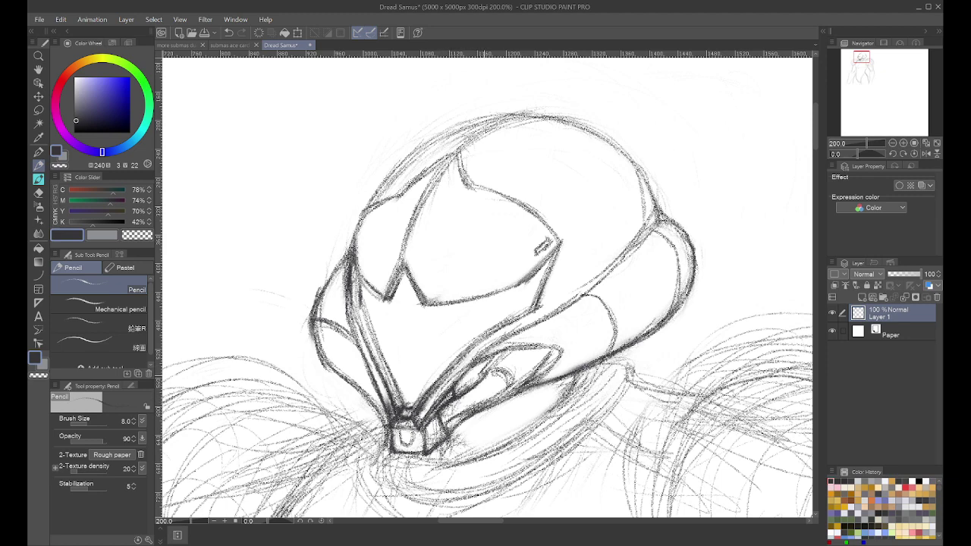
drag(495, 370, 505, 385)
mouse_move(481, 378)
mouse_down()
mouse_move(502, 372)
mouse_move(507, 393)
mouse_move(488, 376)
mouse_move(508, 383)
mouse_up()
mouse_move(490, 364)
mouse_down()
mouse_move(496, 358)
mouse_move(481, 374)
mouse_up()
Step: Erase the heavy lower edge over the hose and draw the near hose as curved segments running to the chin piece
mouse_move(552, 351)
mouse_down()
mouse_move(513, 395)
mouse_move(496, 382)
mouse_move(453, 416)
mouse_up()
key(e)
drag(493, 399, 446, 417)
key(p)
key(p)
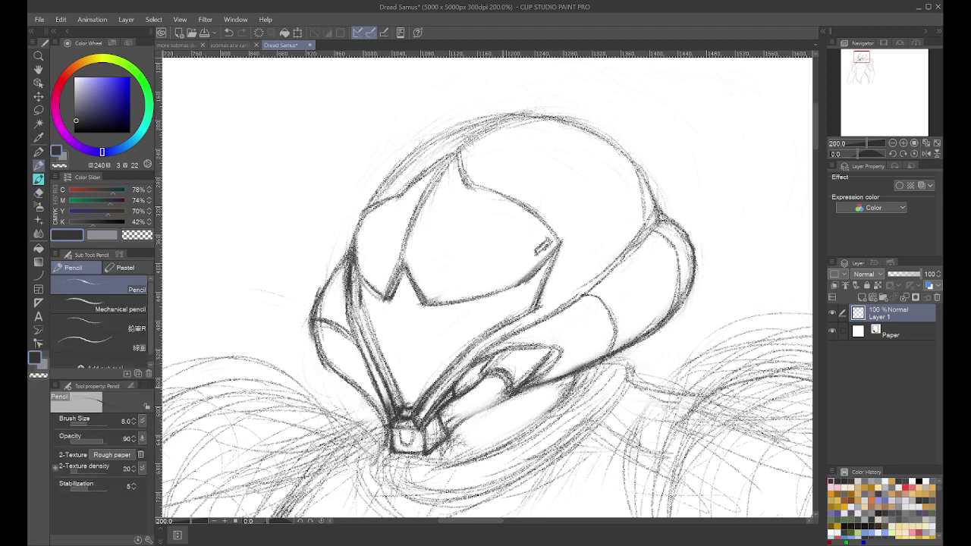
mouse_move(506, 390)
mouse_down()
mouse_move(454, 419)
mouse_move(448, 433)
mouse_up()
mouse_move(503, 386)
mouse_down()
mouse_move(443, 429)
mouse_move(446, 409)
mouse_move(452, 420)
mouse_move(487, 399)
mouse_up()
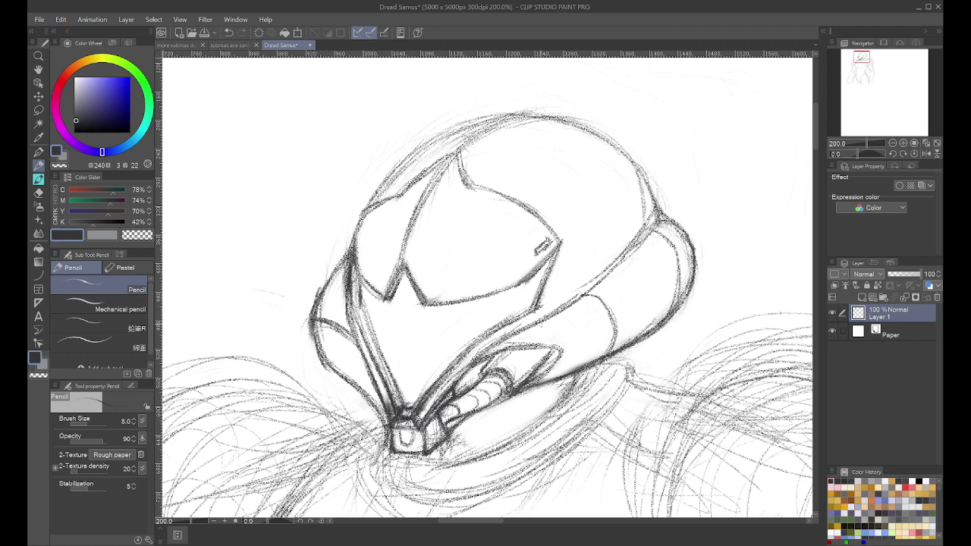
Step: Try curved panel lines above and behind the near cheek recess, erasing part of them
drag(507, 339, 570, 329)
drag(569, 364, 547, 379)
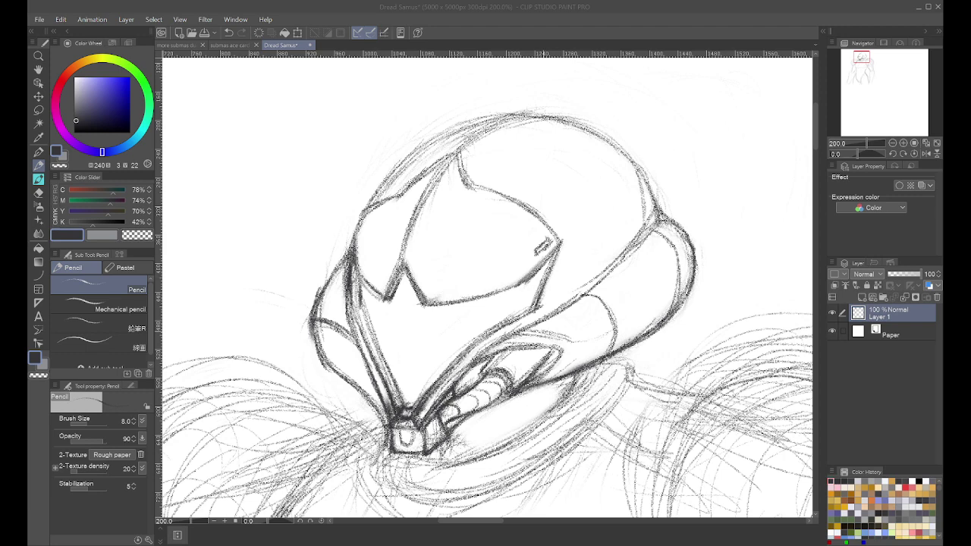
mouse_move(520, 333)
mouse_down()
mouse_move(594, 341)
mouse_move(605, 329)
mouse_up()
mouse_move(503, 342)
mouse_down()
mouse_move(593, 333)
mouse_move(597, 348)
mouse_move(591, 332)
mouse_move(565, 336)
mouse_move(577, 298)
mouse_up()
key(e)
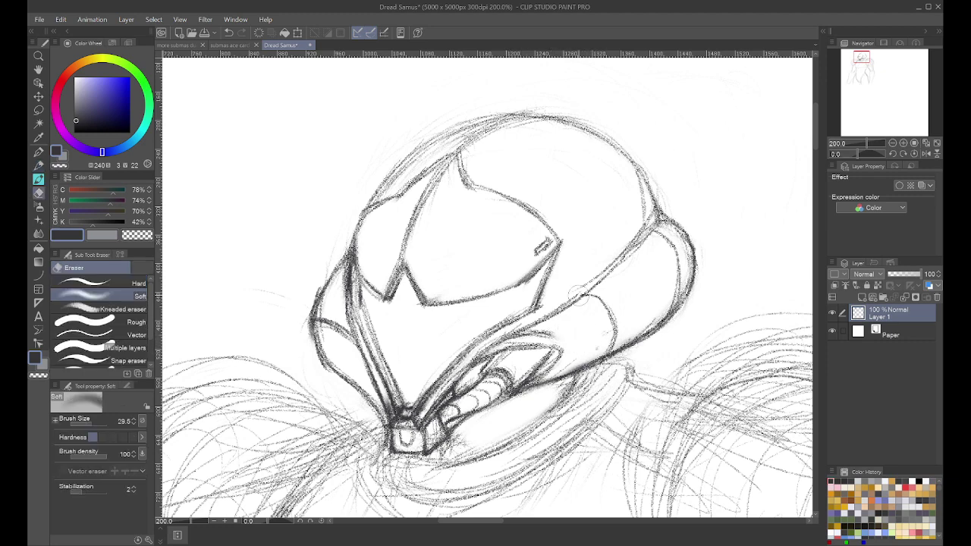
Step: Try a notched rear end for the panel behind the near cheek recess, and undo the strokes
key(p)
mouse_move(522, 336)
mouse_down()
mouse_move(551, 331)
mouse_move(570, 342)
mouse_move(595, 329)
mouse_move(594, 345)
mouse_move(597, 333)
mouse_move(544, 382)
mouse_up()
drag(574, 355, 571, 362)
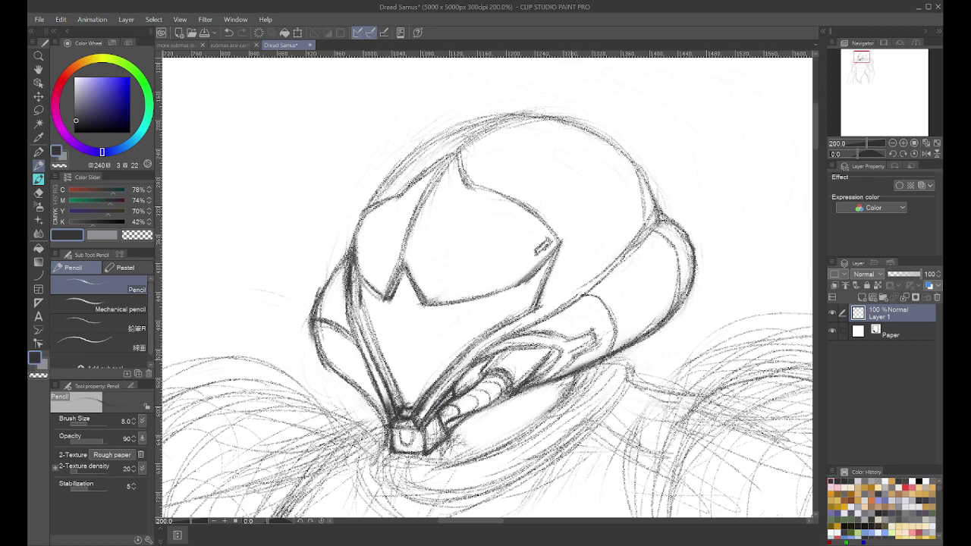
drag(587, 297, 593, 305)
key(ctrl+z)
key(ctrl+z)
key(ctrl+z)
key(e)
mouse_move(567, 325)
mouse_down()
mouse_move(579, 348)
mouse_move(564, 337)
mouse_move(587, 333)
mouse_move(565, 338)
mouse_move(557, 299)
mouse_up()
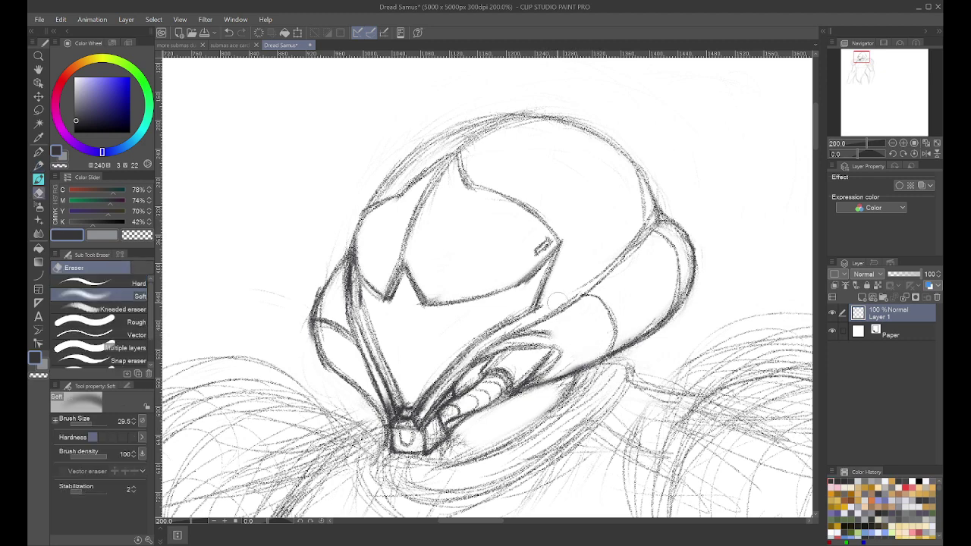
Step: Erase the panel lines above the near cheek recess and extend its rear end into a longer, darkened point
key(p)
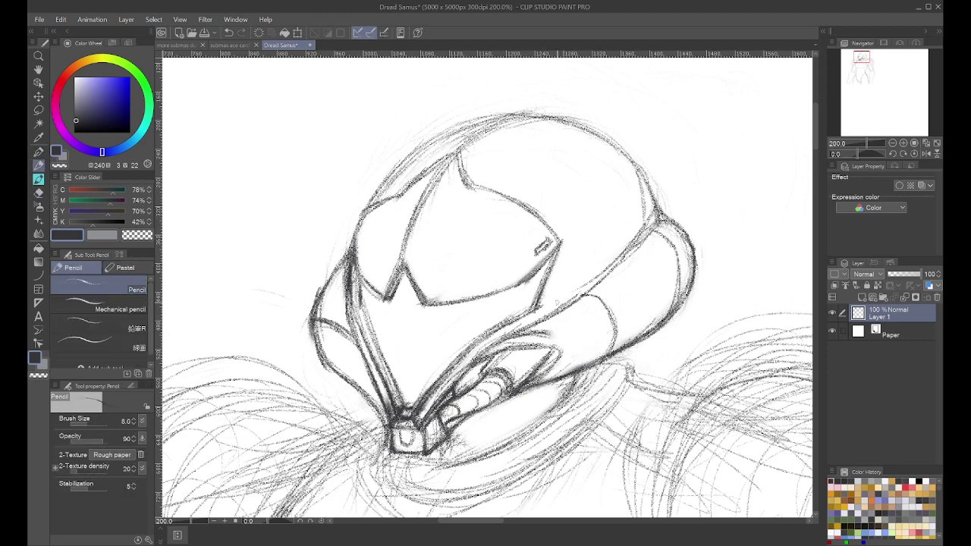
mouse_move(523, 348)
mouse_down()
mouse_move(565, 347)
mouse_move(567, 362)
mouse_move(535, 381)
mouse_move(575, 353)
mouse_move(493, 355)
mouse_up()
key(e)
mouse_move(561, 341)
mouse_down()
mouse_move(516, 343)
mouse_move(576, 343)
mouse_up()
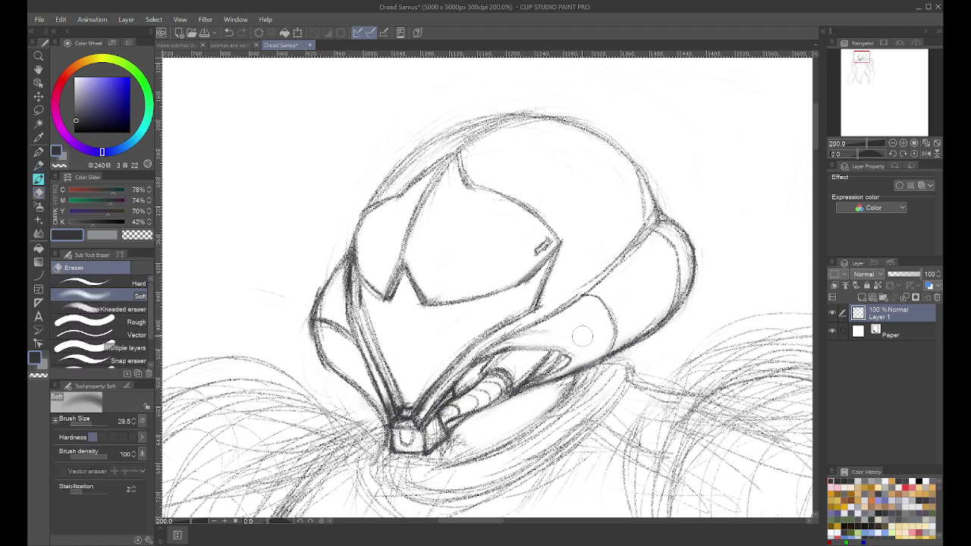
key(p)
mouse_move(498, 357)
mouse_down()
mouse_move(549, 351)
mouse_move(530, 343)
mouse_move(564, 347)
mouse_move(570, 364)
mouse_move(542, 380)
mouse_up()
mouse_move(574, 355)
mouse_down()
mouse_move(539, 382)
mouse_move(526, 348)
mouse_move(496, 359)
mouse_move(529, 378)
mouse_move(522, 386)
mouse_up()
drag(554, 354, 536, 374)
Step: Draw a long curved panel line above the near cheek recess and erase the old curved seam behind it
drag(512, 335, 581, 327)
mouse_move(552, 333)
mouse_down()
mouse_move(596, 341)
mouse_move(614, 334)
mouse_move(605, 359)
mouse_move(607, 326)
mouse_move(581, 269)
mouse_up()
key(e)
key(p)
key(p)
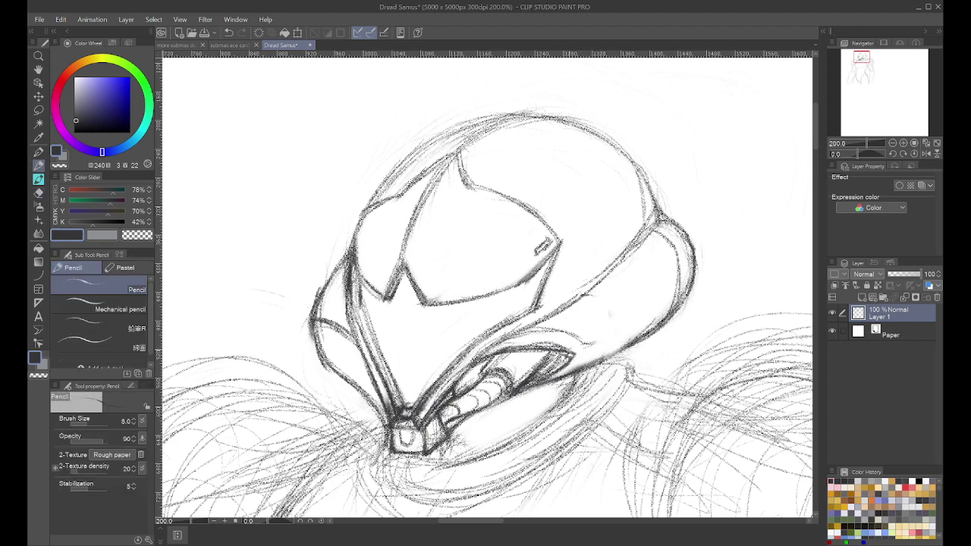
Step: Finish the panel line with a stepped notch and redraw the cheek guard's rear seam as a curved double line
mouse_move(583, 346)
mouse_down()
mouse_move(607, 359)
mouse_move(609, 335)
mouse_move(612, 356)
mouse_up()
drag(613, 323, 619, 355)
mouse_move(614, 326)
mouse_down()
mouse_move(617, 355)
mouse_move(619, 334)
mouse_up()
mouse_move(598, 274)
mouse_down()
mouse_move(590, 286)
mouse_move(630, 327)
mouse_move(629, 345)
mouse_up()
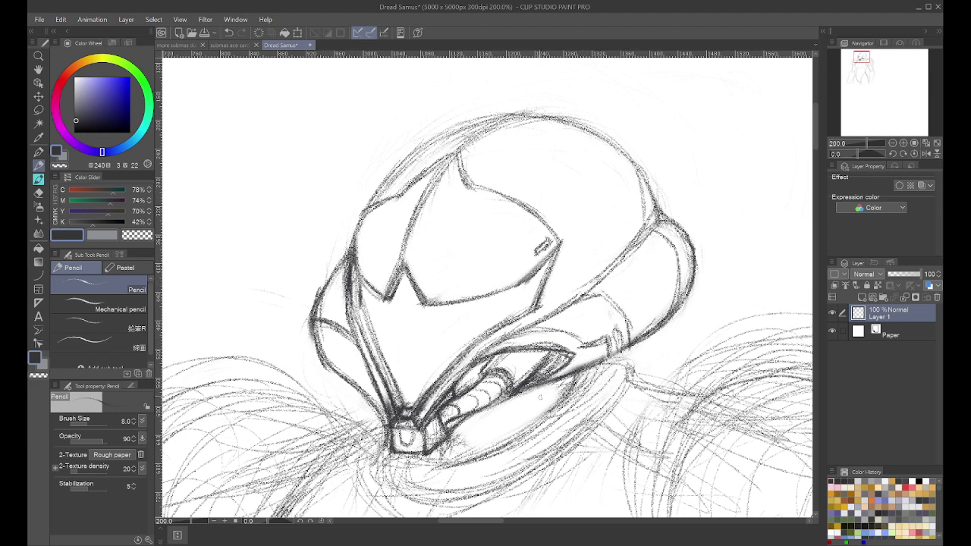
Step: Erase the heavy lower edge of the near cheek guard and reinforce the lower edge of the recess's point
mouse_move(565, 375)
mouse_down()
mouse_move(506, 397)
mouse_move(526, 386)
mouse_move(534, 397)
mouse_up()
key(e)
drag(591, 366, 523, 406)
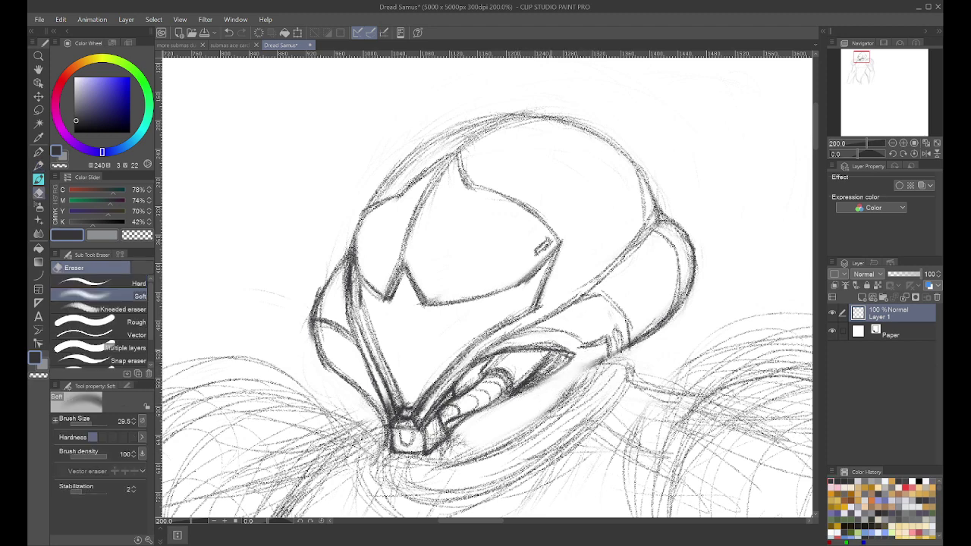
key(p)
drag(575, 353, 534, 385)
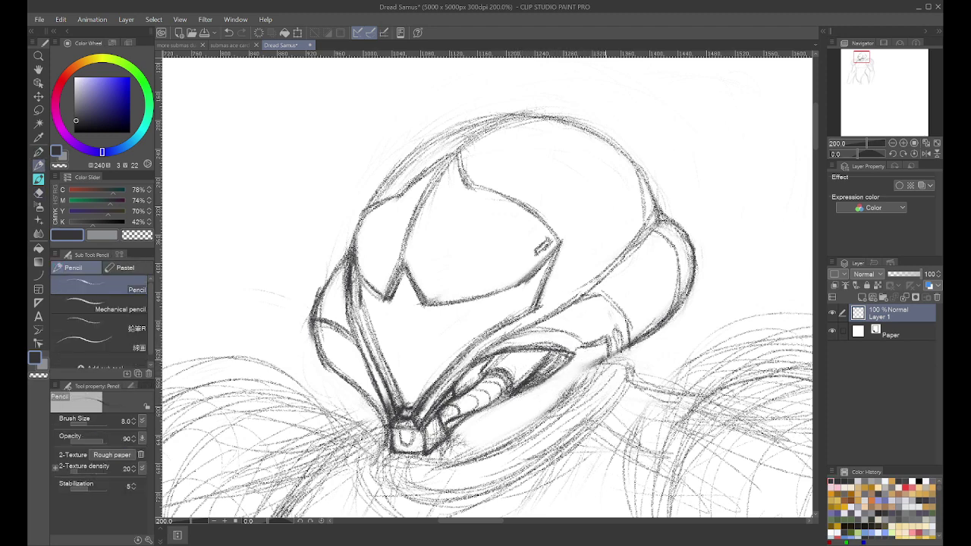
Step: Redraw the near jaw edge from the stepped notch down to the chin piece and shade the recess's rear corner
mouse_move(596, 366)
mouse_down()
mouse_move(519, 403)
mouse_move(490, 405)
mouse_up()
drag(548, 390, 512, 396)
drag(562, 365, 517, 395)
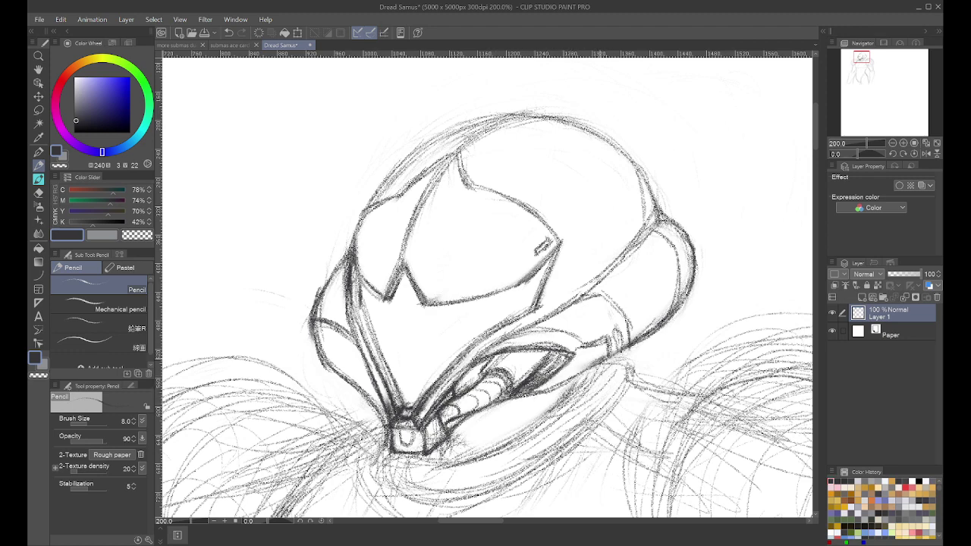
drag(596, 362, 545, 391)
mouse_move(602, 357)
mouse_down()
mouse_move(529, 397)
mouse_move(466, 414)
mouse_move(450, 437)
mouse_up()
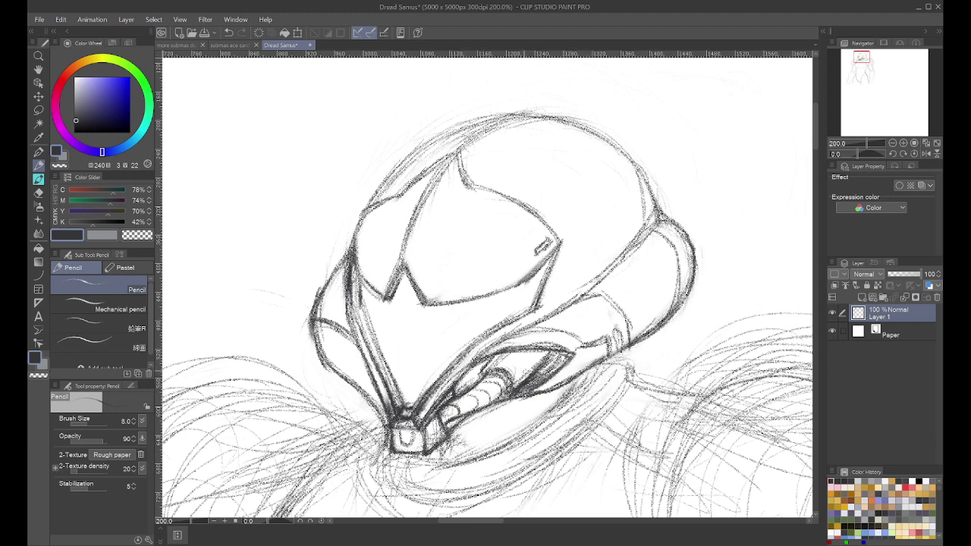
drag(461, 418, 446, 431)
Step: Draw the hose inside the far cheek recess and erase the guard's lower outer contour around it
drag(327, 340, 334, 382)
mouse_move(326, 323)
mouse_down()
mouse_move(324, 364)
mouse_move(351, 353)
mouse_move(327, 370)
mouse_move(325, 355)
mouse_move(373, 387)
mouse_up()
mouse_move(354, 350)
mouse_down()
mouse_move(365, 377)
mouse_move(336, 380)
mouse_up()
mouse_move(356, 362)
mouse_down()
mouse_move(330, 391)
mouse_move(385, 417)
mouse_up()
drag(343, 380, 385, 423)
key(p)
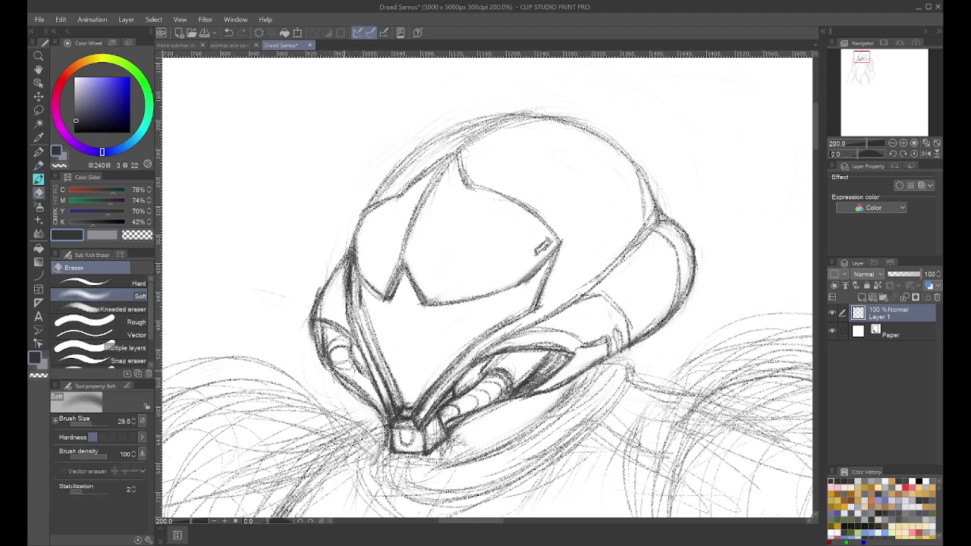
key(p)
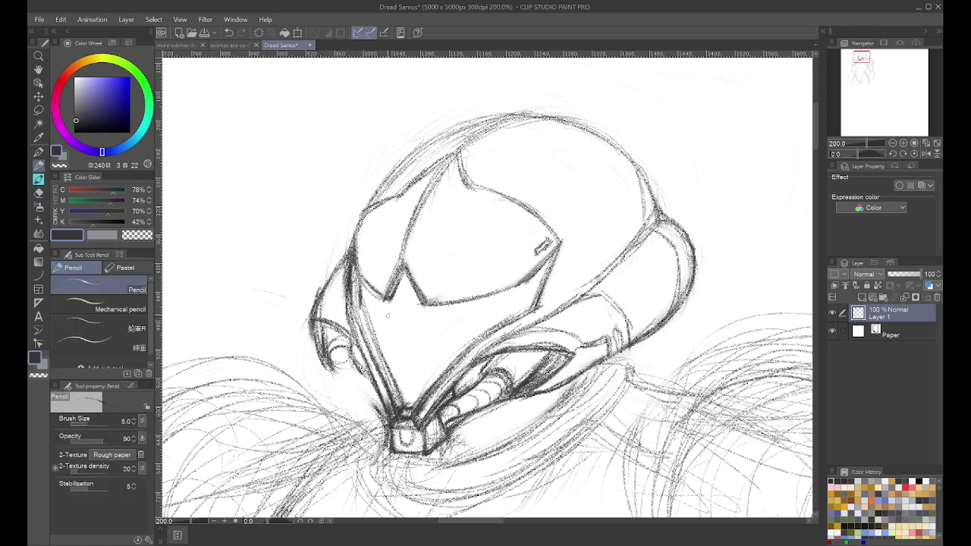
Step: Redraw the far hose's outer edge, add its ring lines, and line the far cheek guard above it
drag(333, 365, 379, 412)
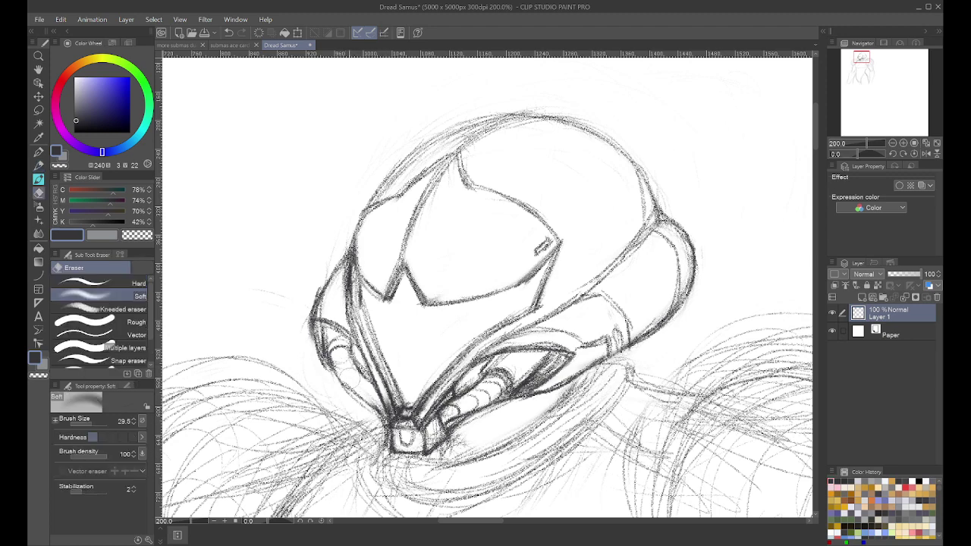
key(e)
key(p)
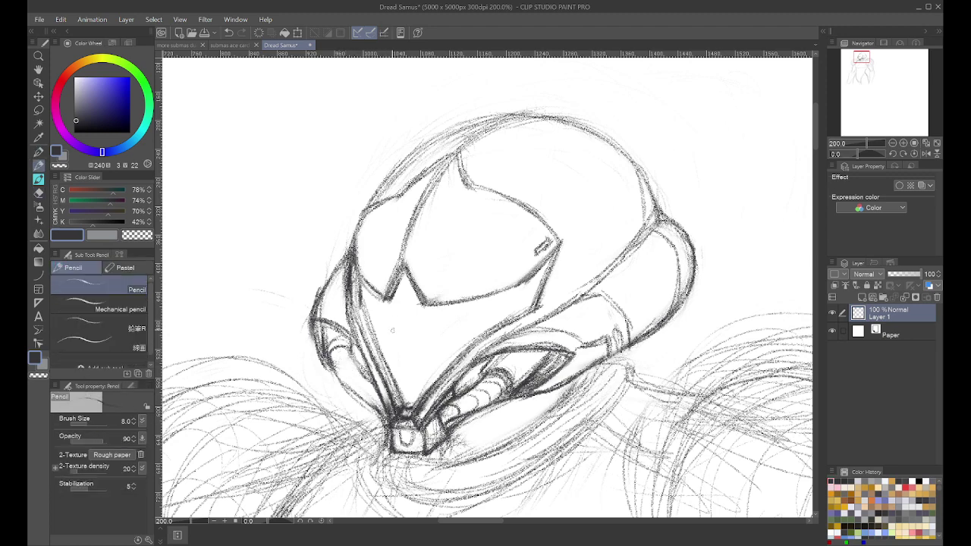
drag(332, 350, 358, 359)
mouse_move(322, 322)
mouse_down()
mouse_move(332, 328)
mouse_move(349, 313)
mouse_move(324, 291)
mouse_up()
drag(320, 298, 346, 247)
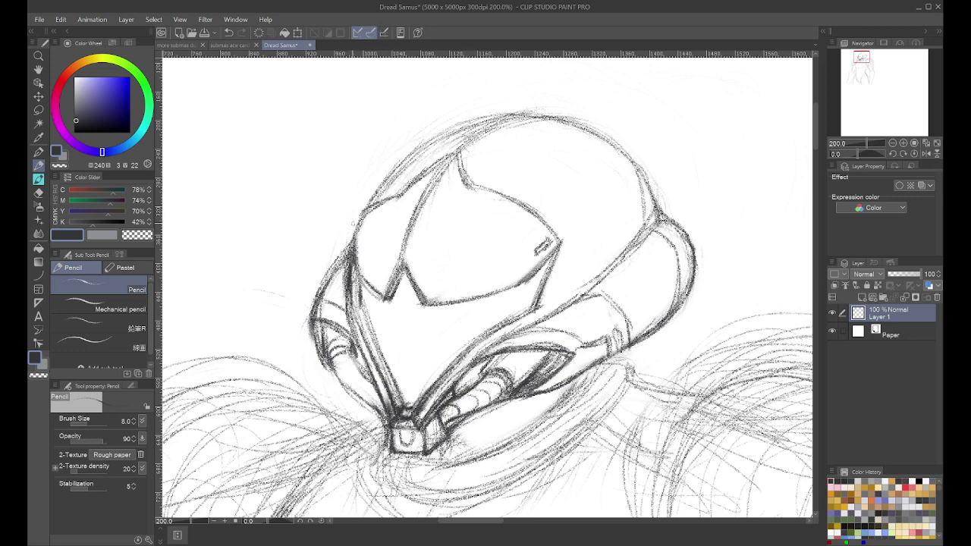
Step: Fade the rough construction lines along the helmet dome's upper front and redraw the dome's outline as a firmer curve
key(e)
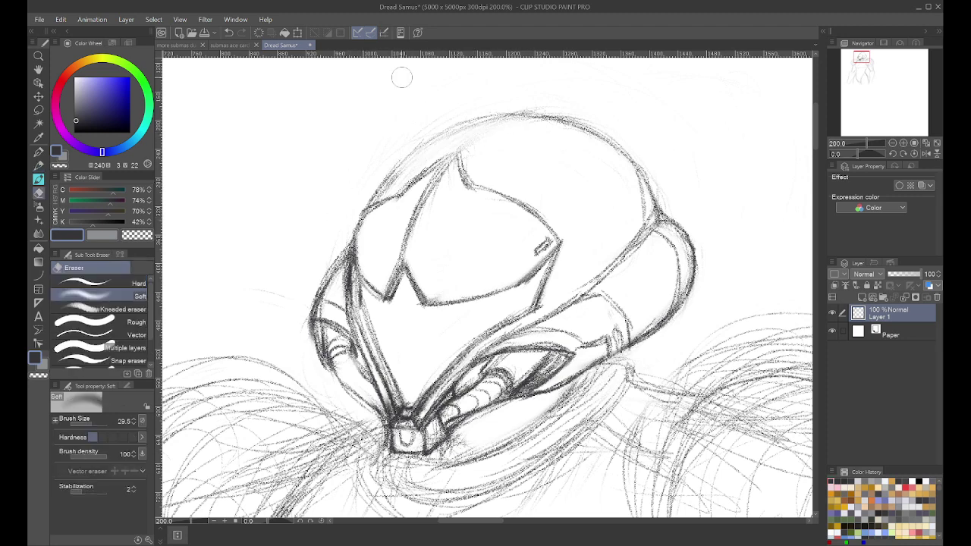
key(p)
mouse_move(641, 175)
mouse_down()
mouse_move(599, 138)
mouse_move(522, 119)
mouse_up()
mouse_move(596, 131)
mouse_down()
mouse_move(503, 114)
mouse_move(434, 140)
mouse_move(373, 194)
mouse_up()
mouse_move(400, 160)
mouse_down()
mouse_move(362, 215)
mouse_move(374, 195)
mouse_up()
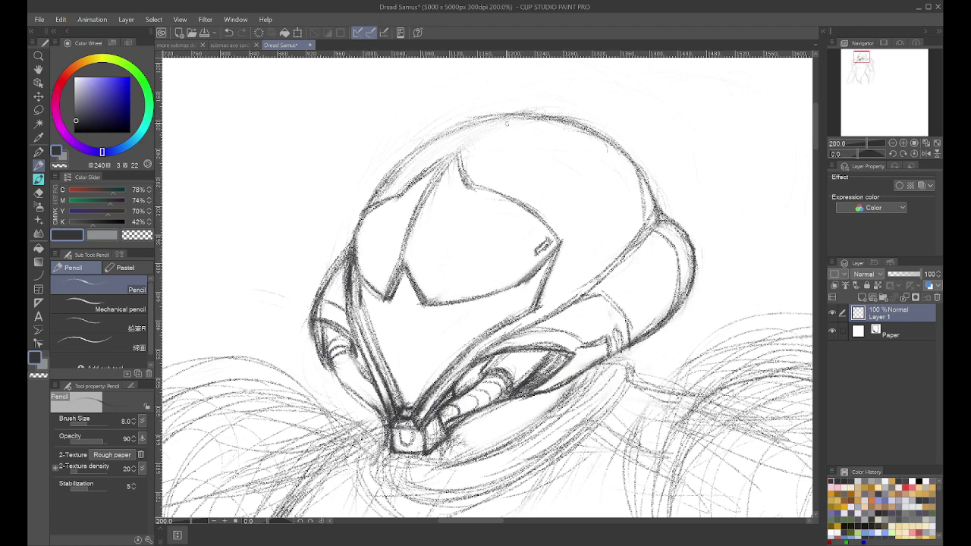
Step: Draw the crest line curving from the dome's top down to the visor's peak and double the visor's rear lower edge
drag(525, 116, 448, 161)
drag(530, 116, 452, 157)
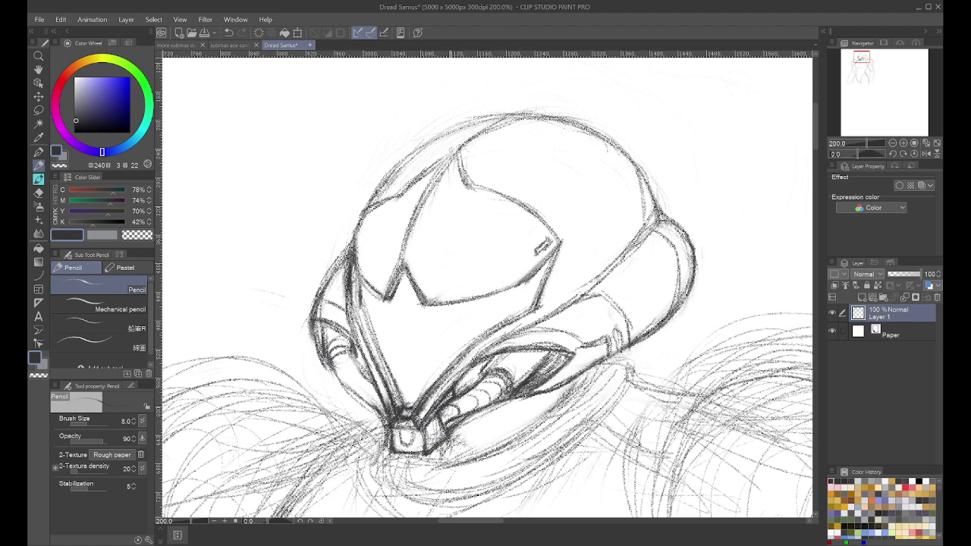
mouse_move(530, 116)
mouse_down()
mouse_move(461, 148)
mouse_move(500, 116)
mouse_up()
drag(557, 122, 484, 133)
mouse_move(544, 267)
mouse_down()
mouse_move(525, 310)
mouse_move(470, 342)
mouse_move(438, 380)
mouse_up()
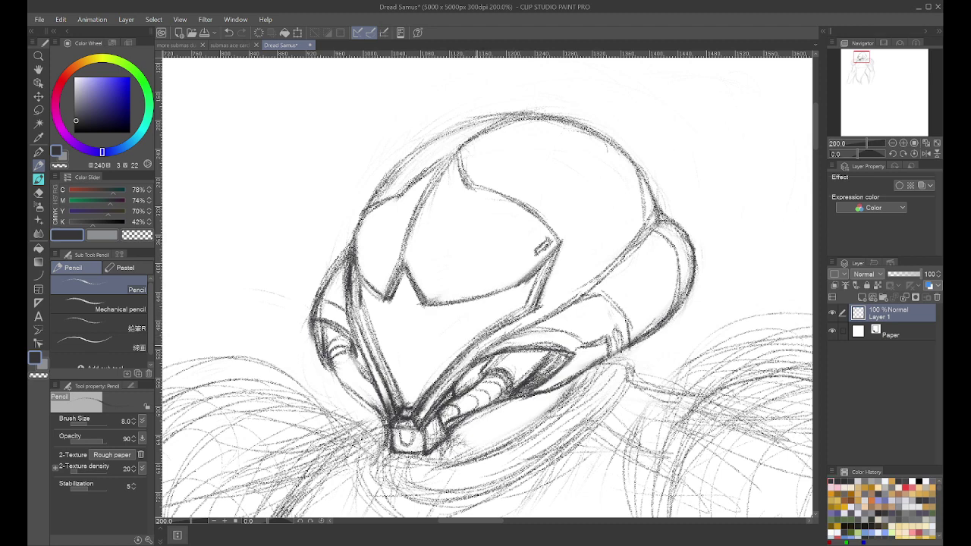
Step: Firm up the near visor edge toward the chin and add edge and ring lines to the hose in the far cheek recess
drag(479, 343, 428, 403)
drag(458, 370, 418, 419)
drag(335, 360, 356, 398)
mouse_move(336, 360)
mouse_down()
mouse_move(384, 419)
mouse_move(367, 380)
mouse_move(375, 386)
mouse_move(381, 405)
mouse_move(372, 408)
mouse_move(343, 385)
mouse_move(332, 352)
mouse_up()
mouse_move(324, 329)
mouse_down()
mouse_move(325, 342)
mouse_move(353, 364)
mouse_move(338, 341)
mouse_up()
mouse_move(364, 350)
mouse_down()
mouse_move(356, 360)
mouse_move(370, 374)
mouse_up()
mouse_move(329, 326)
mouse_down()
mouse_move(370, 375)
mouse_move(349, 341)
mouse_up()
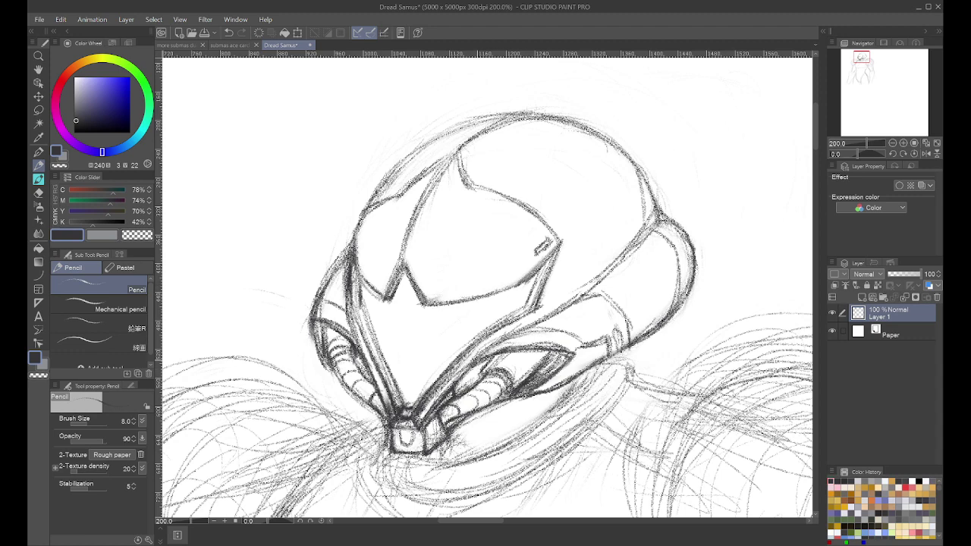
drag(475, 362, 474, 382)
Step: Fade the stray construction lines just outside the top of the helmet dome
key(e)
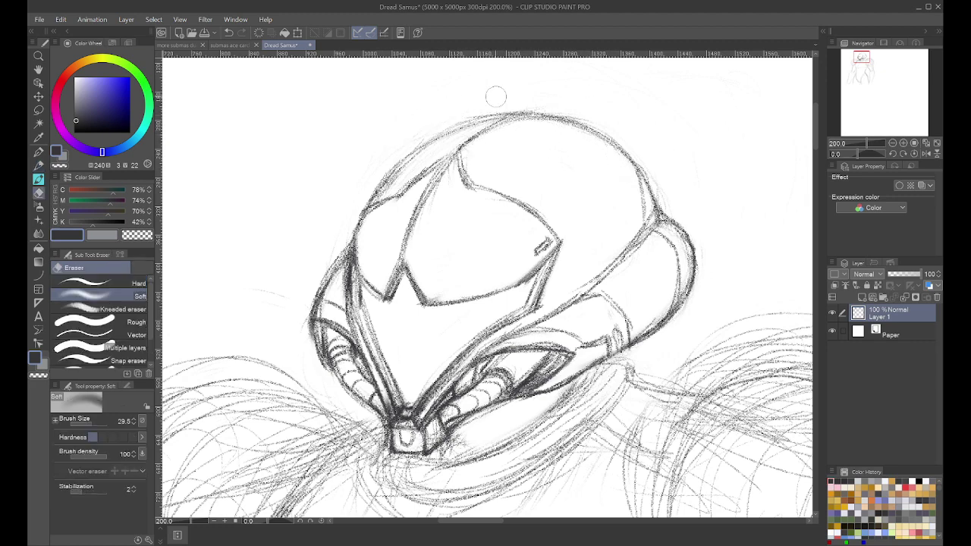
drag(496, 96, 605, 120)
key(p)
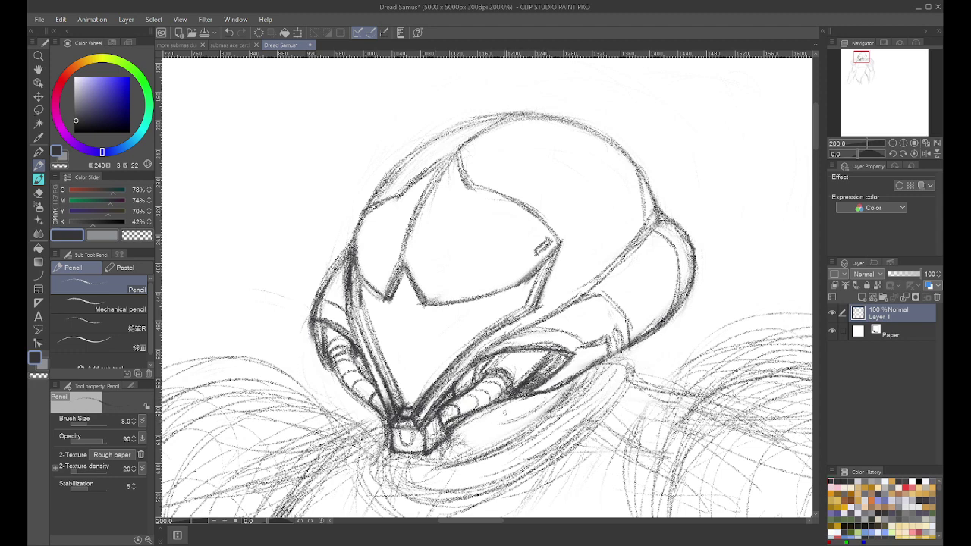
Step: Sketch the curved under-jaw plate beneath the near cheek guard and shade the gap between them
mouse_move(493, 418)
mouse_down()
mouse_move(563, 389)
mouse_move(476, 446)
mouse_up()
mouse_move(542, 406)
mouse_down()
mouse_move(494, 438)
mouse_move(452, 441)
mouse_move(447, 483)
mouse_up()
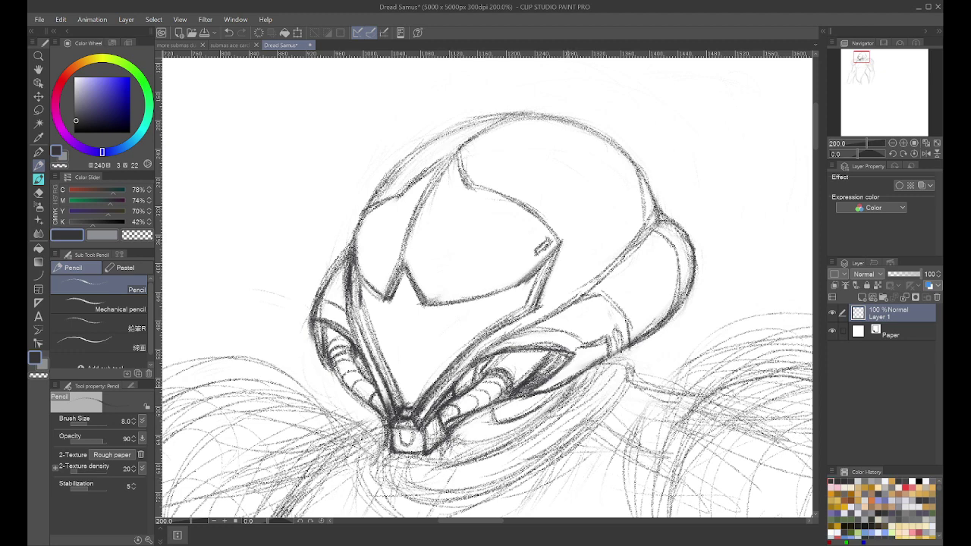
drag(581, 375, 566, 391)
mouse_move(578, 377)
mouse_down()
mouse_move(551, 405)
mouse_move(562, 401)
mouse_up()
drag(551, 407, 498, 440)
drag(566, 389, 515, 433)
drag(508, 438, 483, 448)
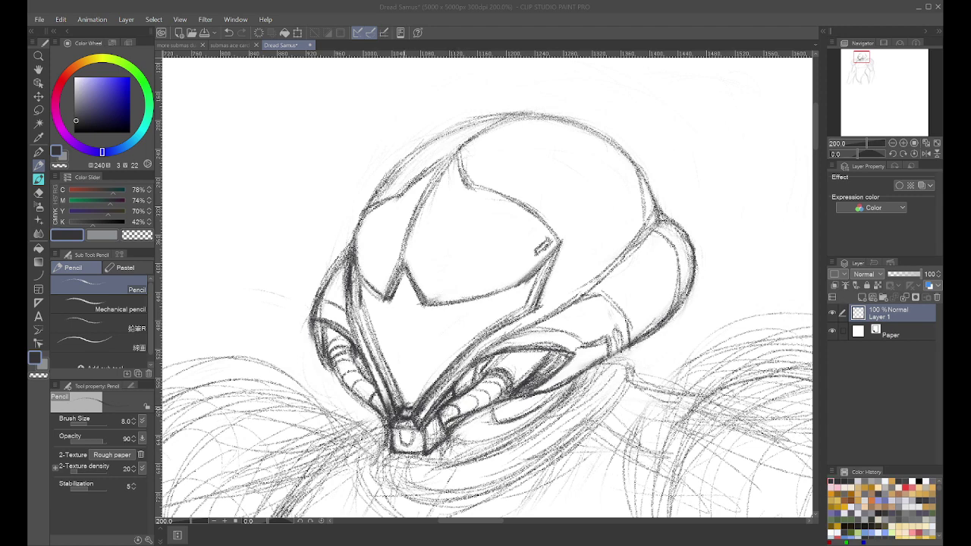
Step: Lighten the dark strokes at the top of the chin piece and redraw its far side edge more firmly
key(e)
mouse_move(401, 416)
mouse_down()
mouse_move(416, 428)
mouse_move(395, 424)
mouse_move(413, 429)
mouse_move(418, 408)
mouse_move(402, 414)
mouse_move(417, 408)
mouse_move(403, 405)
mouse_move(394, 417)
mouse_up()
key(p)
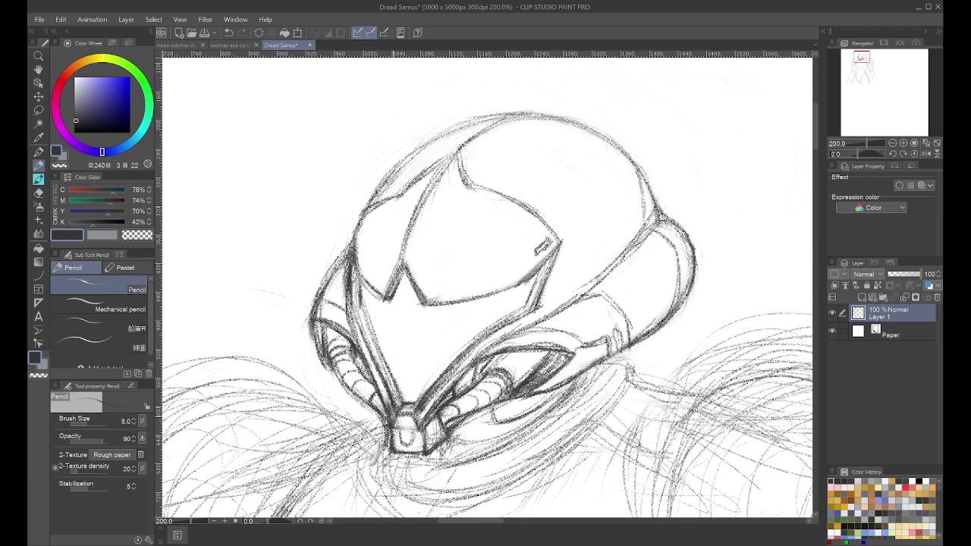
mouse_move(386, 383)
mouse_down()
mouse_move(419, 424)
mouse_move(390, 432)
mouse_move(392, 452)
mouse_up()
mouse_move(385, 417)
mouse_down()
mouse_move(390, 447)
mouse_move(423, 452)
mouse_move(388, 452)
mouse_up()
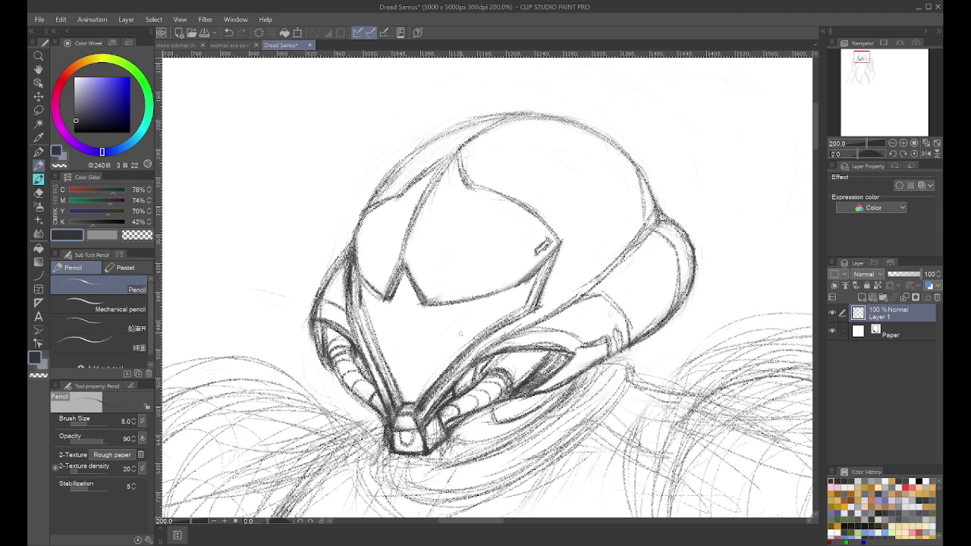
Step: Erase the near cheek guard's rough lower rear edge, redraw it as a cleaner curve, and darken its notch and seam lines
key(e)
drag(566, 377, 634, 350)
key(p)
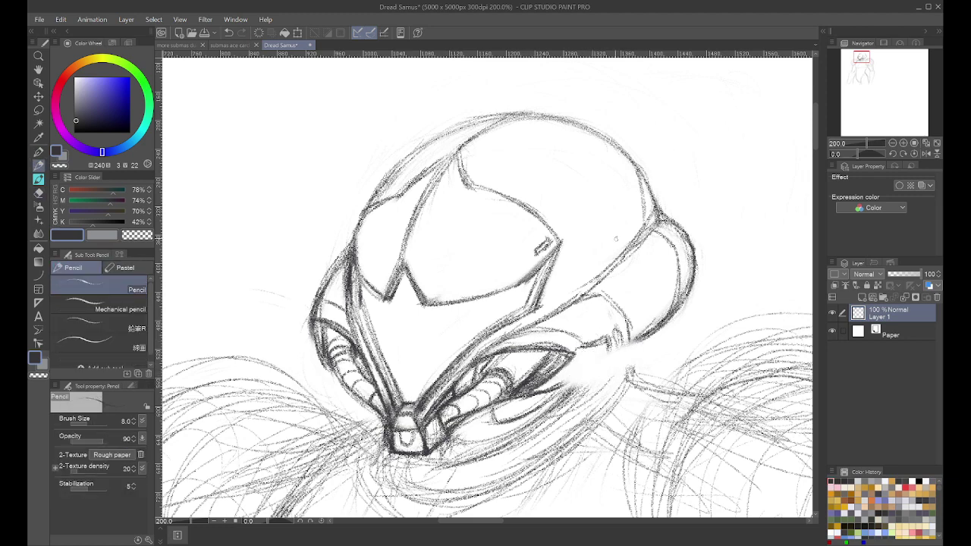
drag(599, 365, 643, 338)
drag(579, 380, 641, 339)
mouse_move(550, 393)
mouse_down()
mouse_move(643, 341)
mouse_move(605, 335)
mouse_move(610, 367)
mouse_move(606, 338)
mouse_move(618, 360)
mouse_up()
drag(614, 330, 621, 359)
mouse_move(622, 328)
mouse_down()
mouse_move(618, 339)
mouse_move(625, 330)
mouse_move(631, 346)
mouse_up()
mouse_move(630, 294)
mouse_down()
mouse_move(611, 320)
mouse_move(581, 298)
mouse_up()
Step: Darken the dome's lower rim from the rear joint toward the visor and firm up the far cheek guard
drag(640, 237, 659, 232)
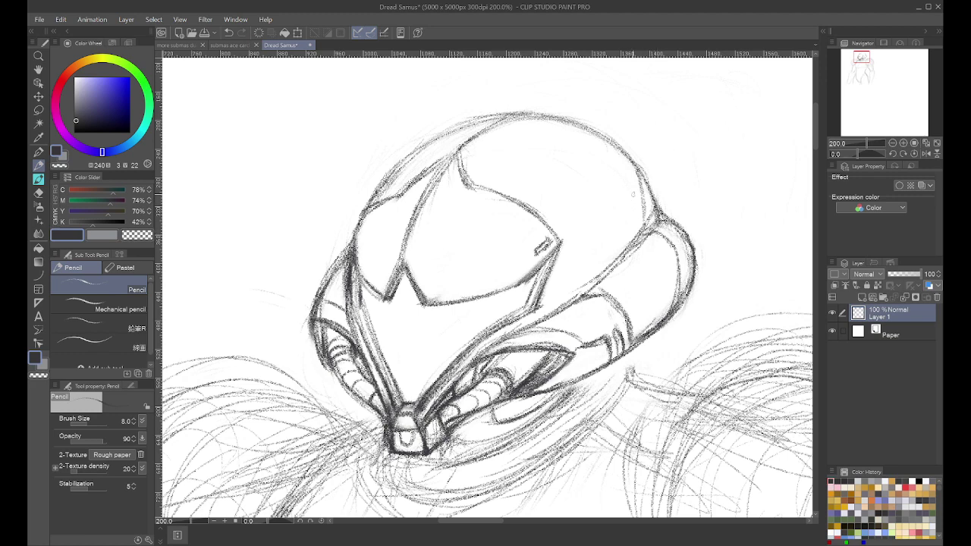
mouse_move(634, 168)
mouse_down()
mouse_move(644, 232)
mouse_move(612, 256)
mouse_up()
drag(654, 214, 590, 291)
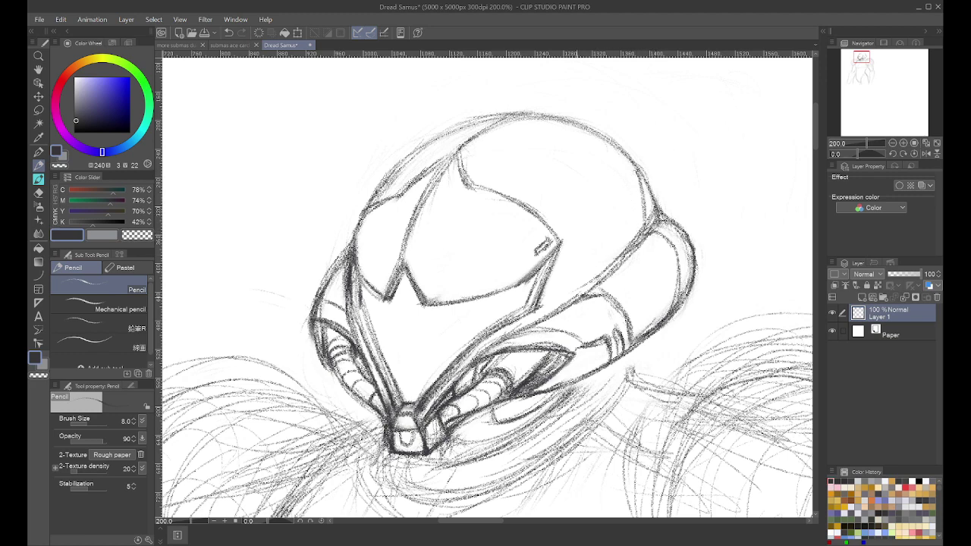
drag(646, 238, 569, 306)
mouse_move(337, 268)
mouse_down()
mouse_move(311, 309)
mouse_move(309, 343)
mouse_move(352, 396)
mouse_up()
Step: Fade the rough lines below the near jaw and redraw the under-jaw curve leading to the chin piece
key(e)
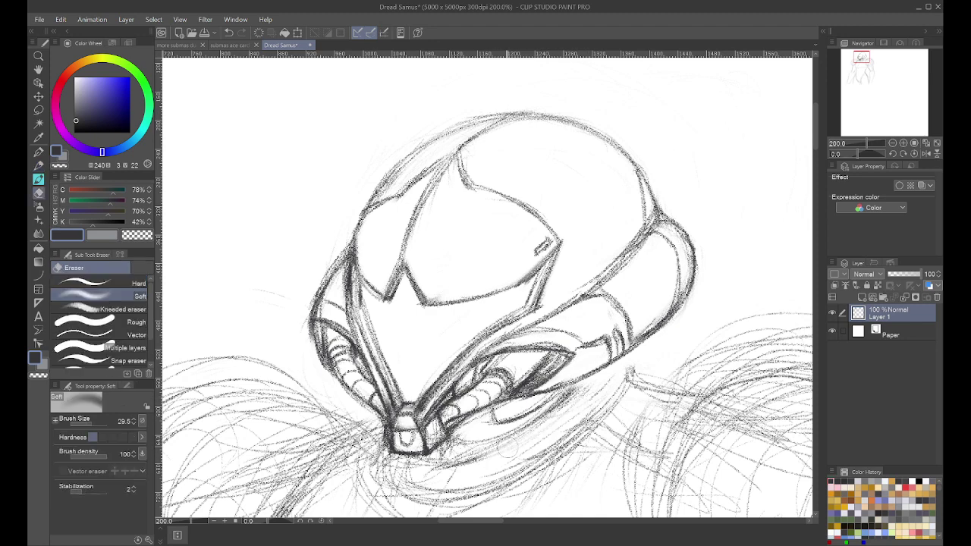
drag(529, 432, 449, 466)
key(p)
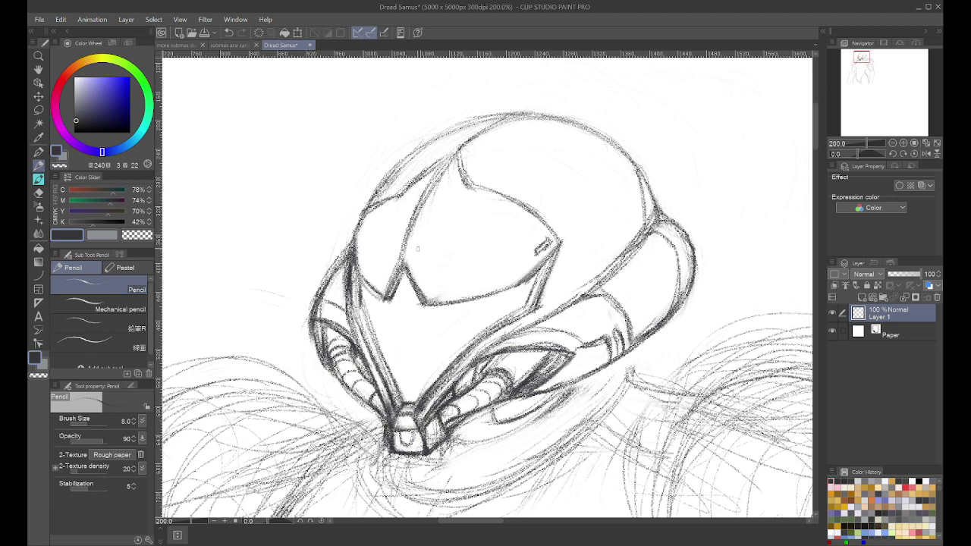
mouse_move(554, 406)
mouse_down()
mouse_move(467, 447)
mouse_move(478, 451)
mouse_up()
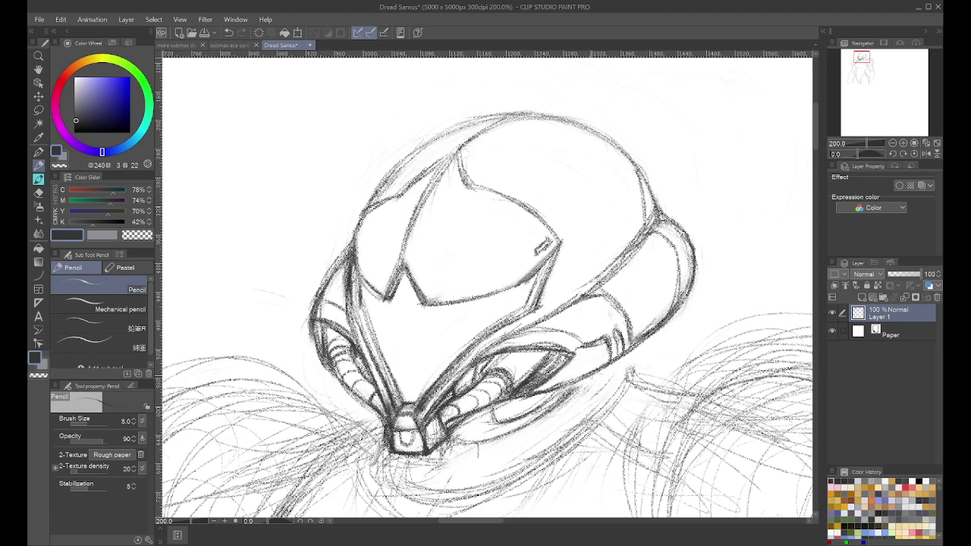
Step: Draw the neck's lower contour from the near cheek guard's rear corner around to below the chin piece
mouse_move(598, 373)
mouse_down()
mouse_move(554, 402)
mouse_move(617, 373)
mouse_move(618, 385)
mouse_move(565, 434)
mouse_up()
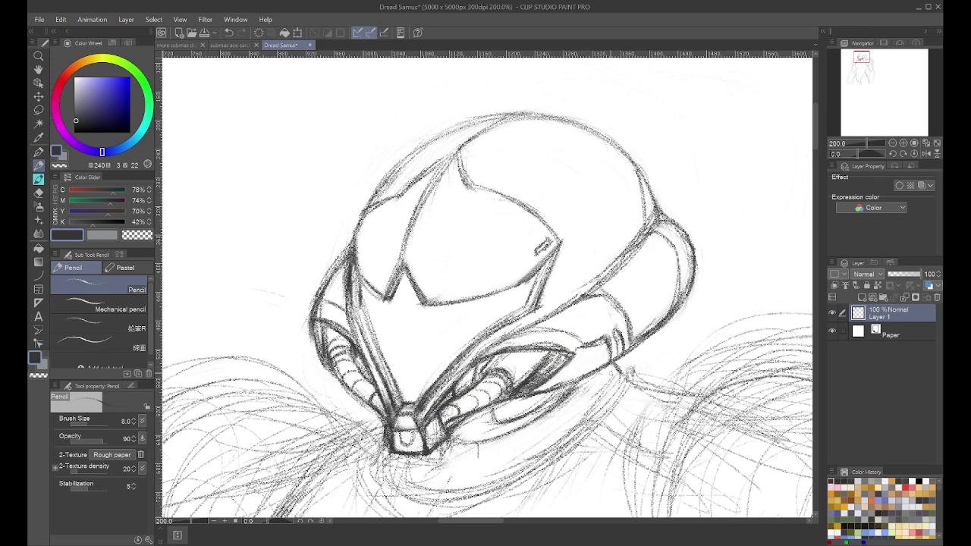
mouse_move(625, 364)
mouse_down()
mouse_move(607, 406)
mouse_move(541, 456)
mouse_up()
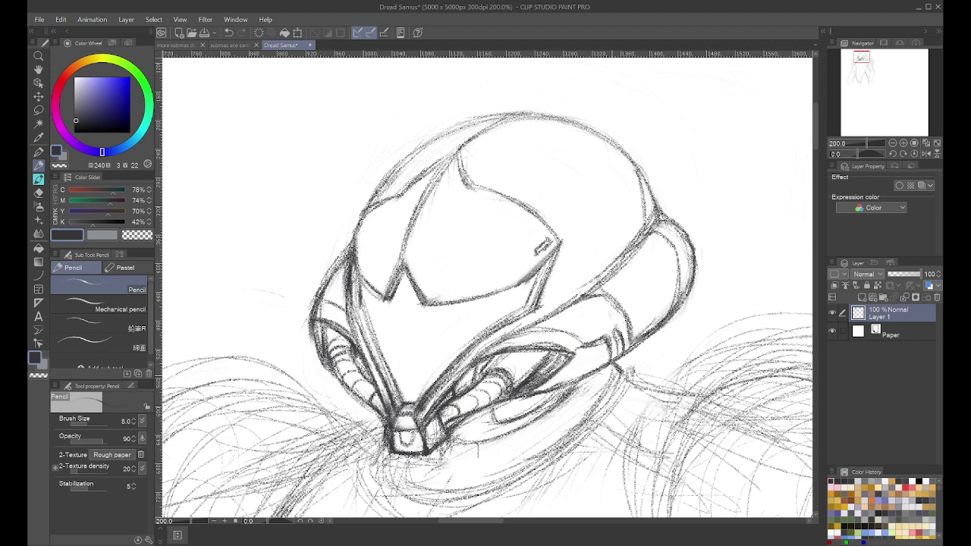
drag(605, 393, 479, 487)
drag(553, 446, 464, 482)
mouse_move(531, 459)
mouse_down()
mouse_move(437, 484)
mouse_move(407, 480)
mouse_move(455, 491)
mouse_move(408, 490)
mouse_up()
drag(497, 479, 408, 482)
Step: Erase the rough construction lines outside the neck contour, along the near side and below the chin
key(e)
drag(619, 412, 457, 502)
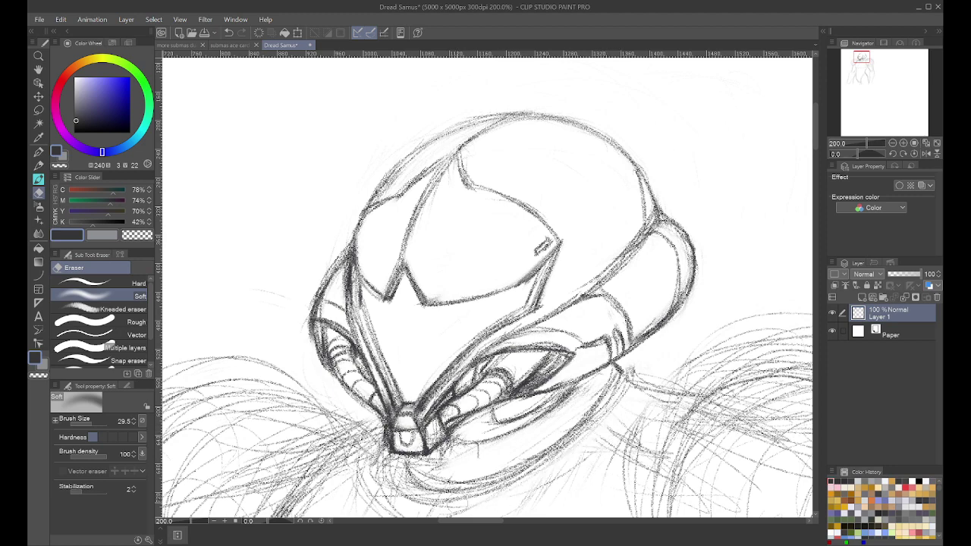
drag(569, 456, 393, 498)
mouse_move(469, 501)
mouse_down()
mouse_move(394, 457)
mouse_move(397, 507)
mouse_up()
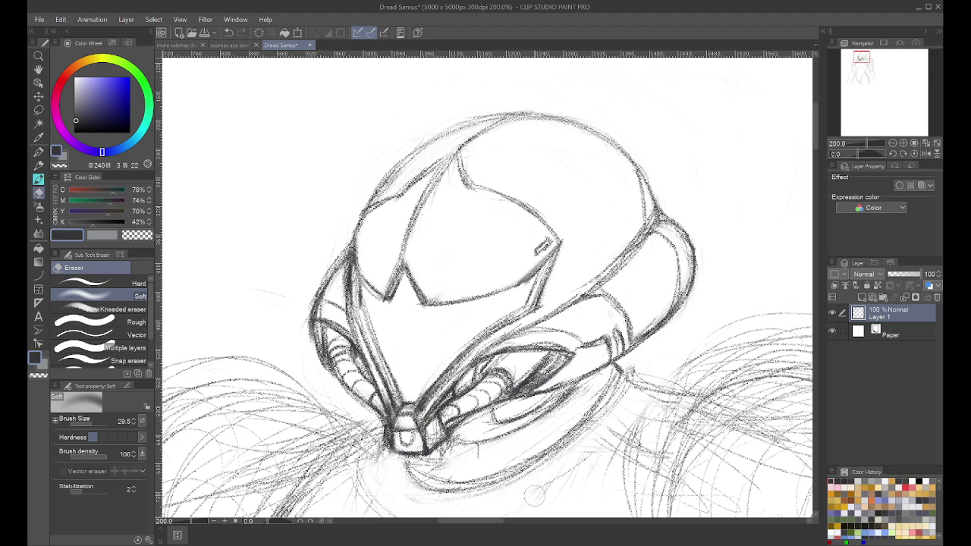
drag(552, 485, 408, 474)
drag(487, 501, 413, 478)
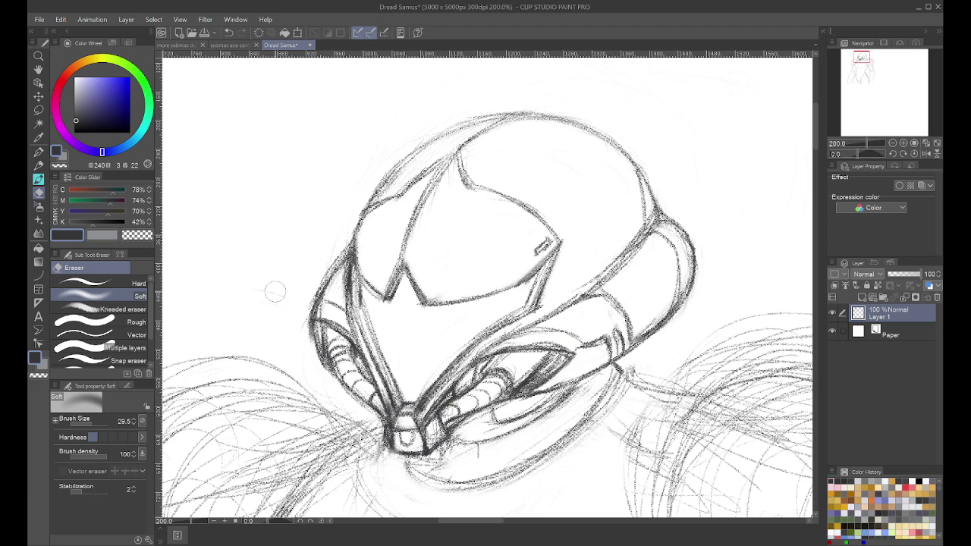
Step: Rename the drawing layer as "sketch" and save the file
key(p)
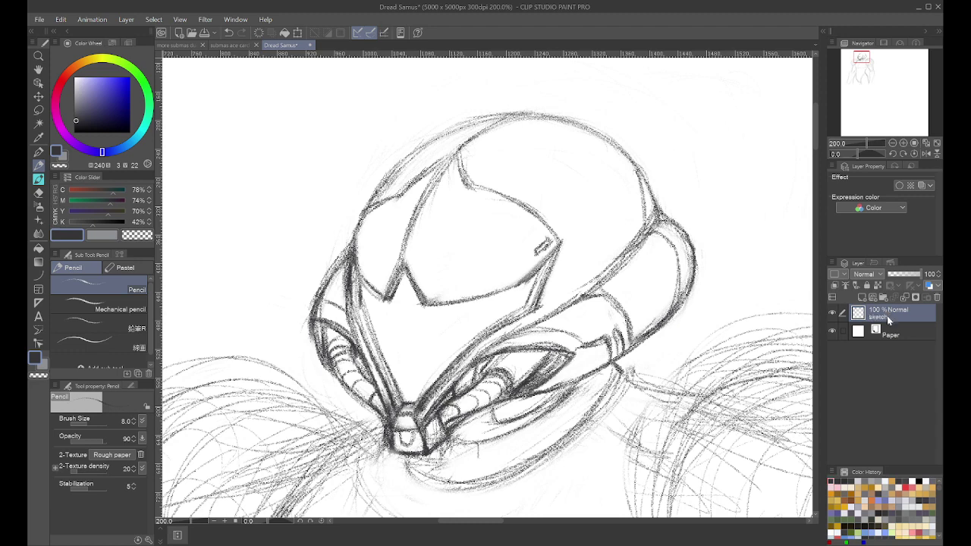
key(ctrl+s)
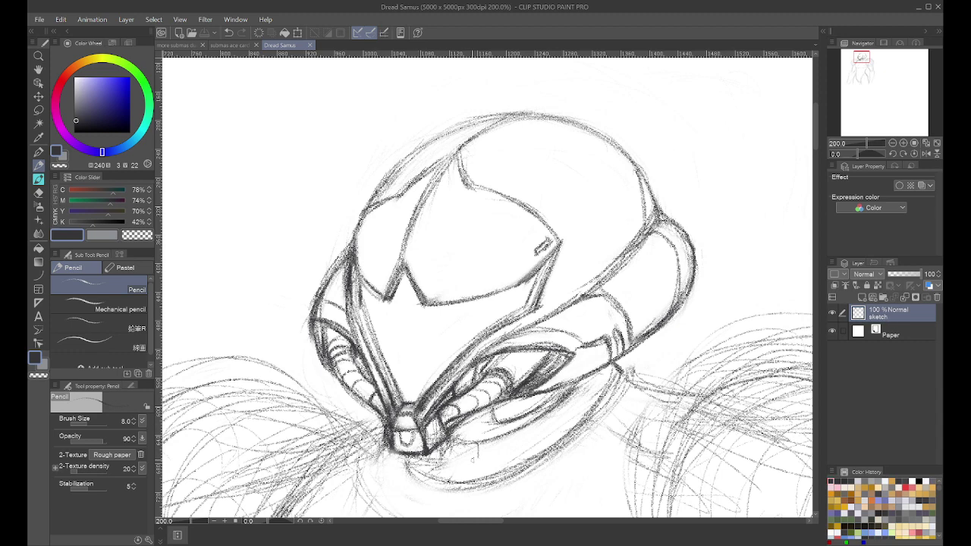
Step: Sketch short vertical detail lines and a curved tube inside the neck area beneath the chin piece
mouse_move(491, 441)
mouse_down()
mouse_move(499, 454)
mouse_move(483, 454)
mouse_move(485, 478)
mouse_up()
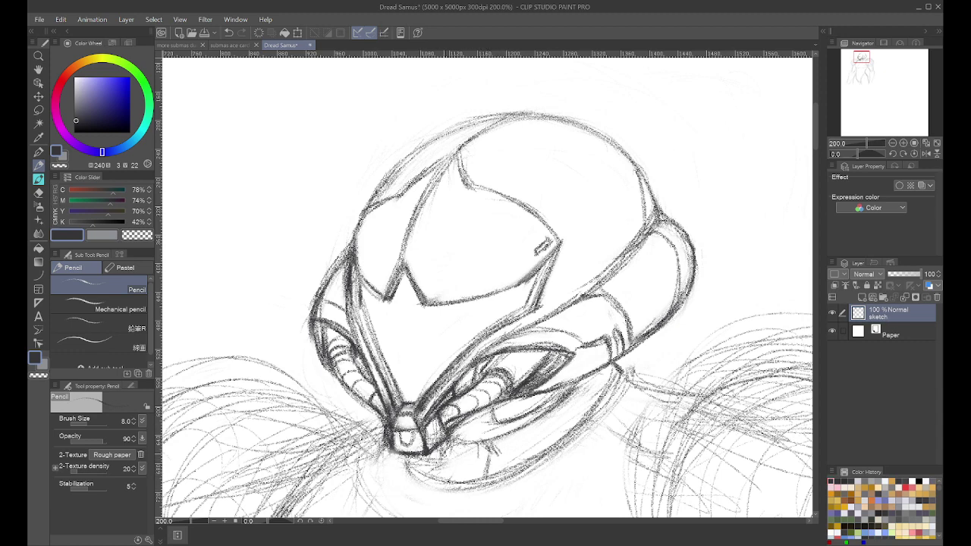
mouse_move(473, 445)
mouse_down()
mouse_move(467, 461)
mouse_move(447, 446)
mouse_move(470, 421)
mouse_move(463, 440)
mouse_move(490, 424)
mouse_move(456, 431)
mouse_move(467, 435)
mouse_move(461, 425)
mouse_up()
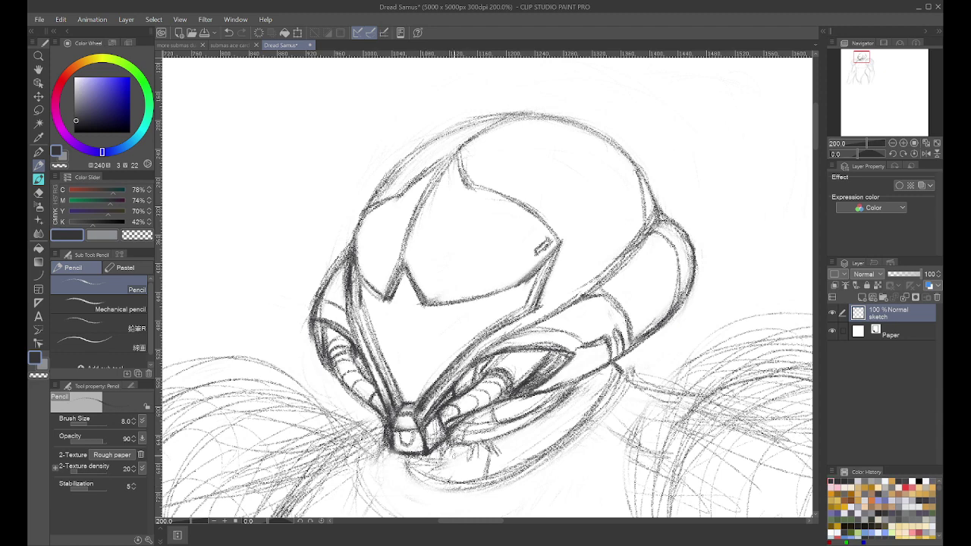
mouse_move(472, 444)
mouse_down()
mouse_move(458, 483)
mouse_move(433, 459)
mouse_move(434, 482)
mouse_move(447, 484)
mouse_up()
drag(429, 477, 450, 486)
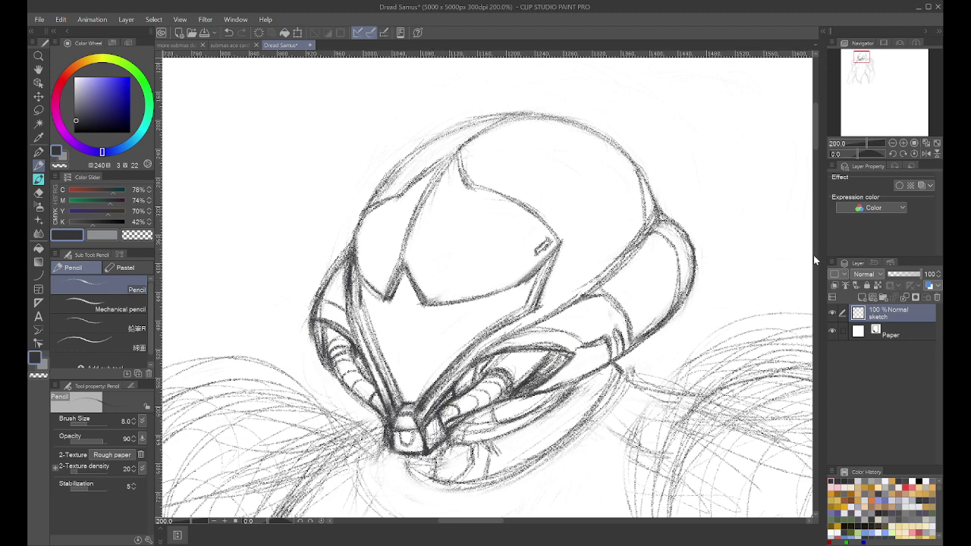
Step: Extend the chest's centre line up toward the neck and sketch short strokes for the collar's front edge below the chin
drag(814, 124, 815, 149)
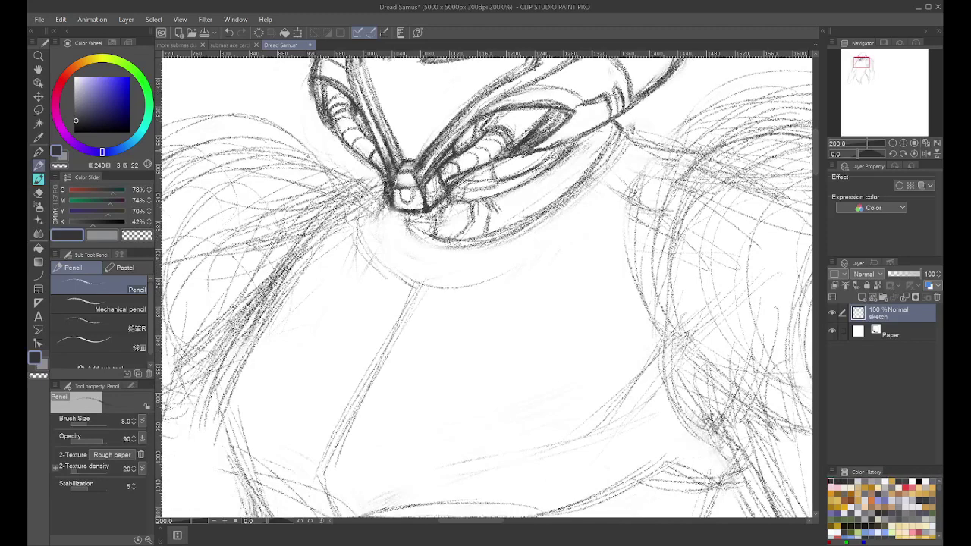
drag(429, 264, 413, 287)
drag(443, 249, 423, 280)
drag(422, 285, 403, 317)
drag(410, 256, 468, 268)
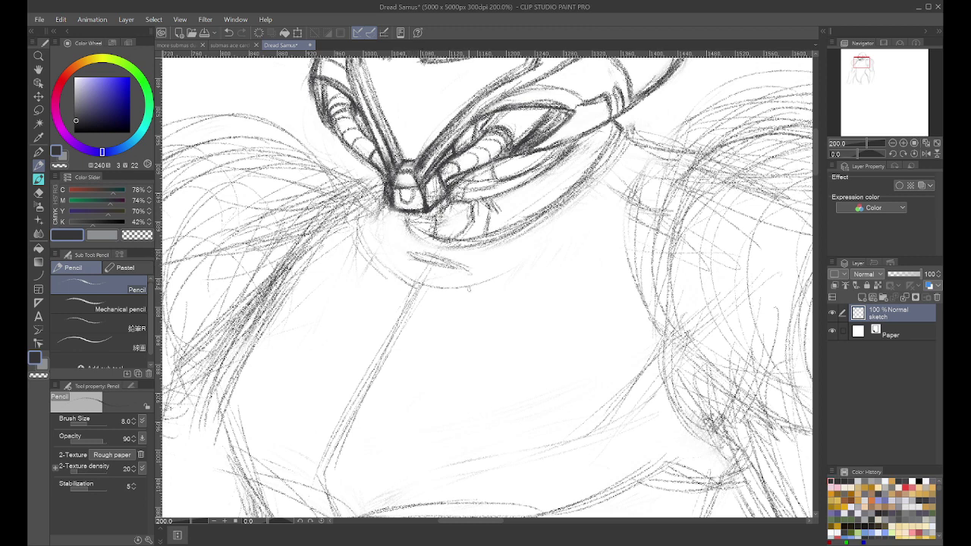
Step: Replace the rounded front of the neck contour with a flatter edge and strengthen the collar line below it
mouse_move(427, 259)
mouse_down()
mouse_move(473, 268)
mouse_move(444, 263)
mouse_move(433, 237)
mouse_move(523, 245)
mouse_move(424, 239)
mouse_move(436, 251)
mouse_move(413, 239)
mouse_up()
key(e)
key(p)
mouse_move(486, 233)
mouse_down()
mouse_move(415, 231)
mouse_move(410, 258)
mouse_move(395, 254)
mouse_up()
key(e)
key(p)
mouse_move(468, 267)
mouse_down()
mouse_move(396, 259)
mouse_move(394, 251)
mouse_up()
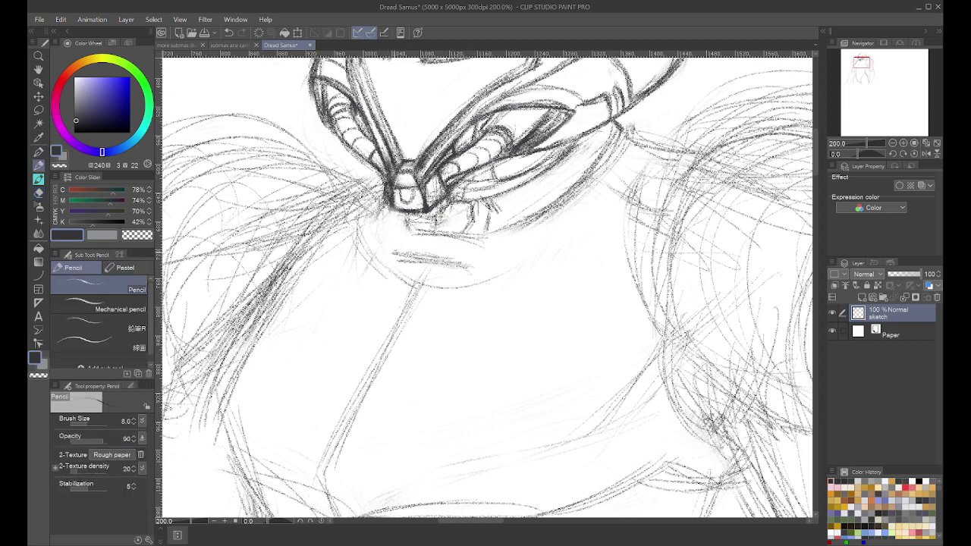
Step: Sketch the collar's front angling down to a point on the chest and back up toward the near shoulder
drag(446, 272, 409, 263)
mouse_move(456, 263)
mouse_down()
mouse_move(468, 279)
mouse_move(459, 275)
mouse_move(509, 304)
mouse_up()
drag(505, 294, 576, 256)
drag(529, 279, 563, 256)
mouse_move(499, 297)
mouse_down()
mouse_move(579, 250)
mouse_move(595, 229)
mouse_up()
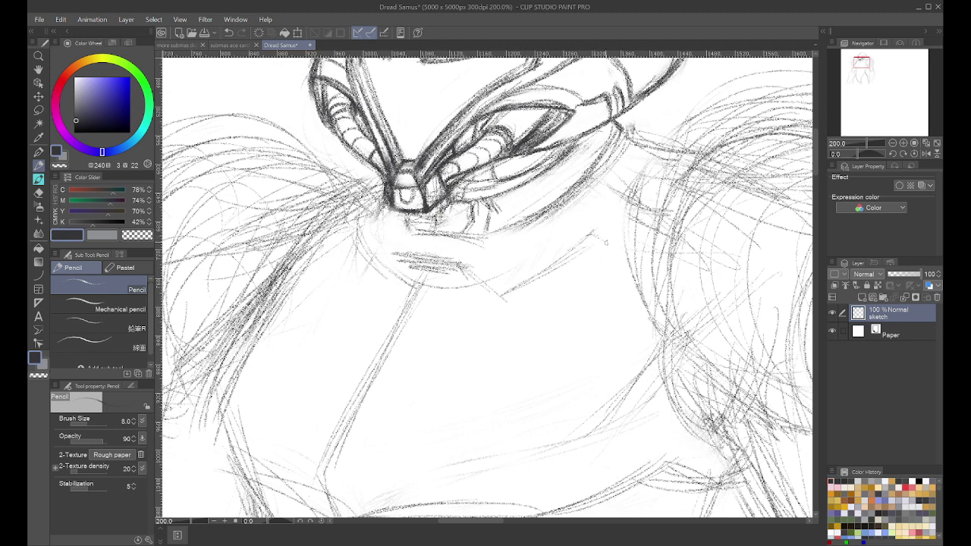
Step: Draw the near side of the chest armor from the neck down along the shoulder, angling outward at its lower end
drag(642, 157, 594, 253)
mouse_move(622, 221)
mouse_down()
mouse_move(605, 320)
mouse_move(646, 341)
mouse_up()
drag(610, 243, 642, 344)
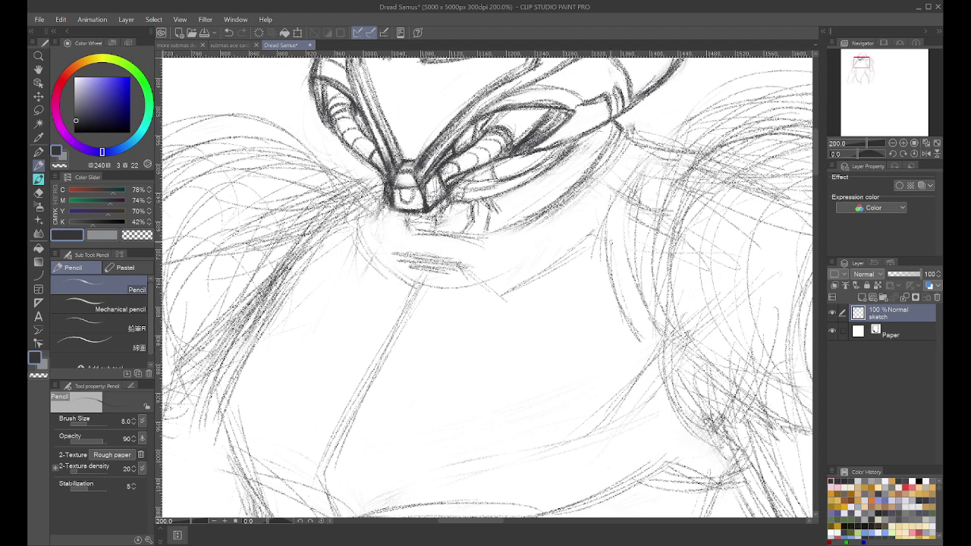
mouse_move(609, 246)
mouse_down()
mouse_move(632, 306)
mouse_move(602, 279)
mouse_move(603, 300)
mouse_move(659, 350)
mouse_up()
drag(611, 299, 658, 347)
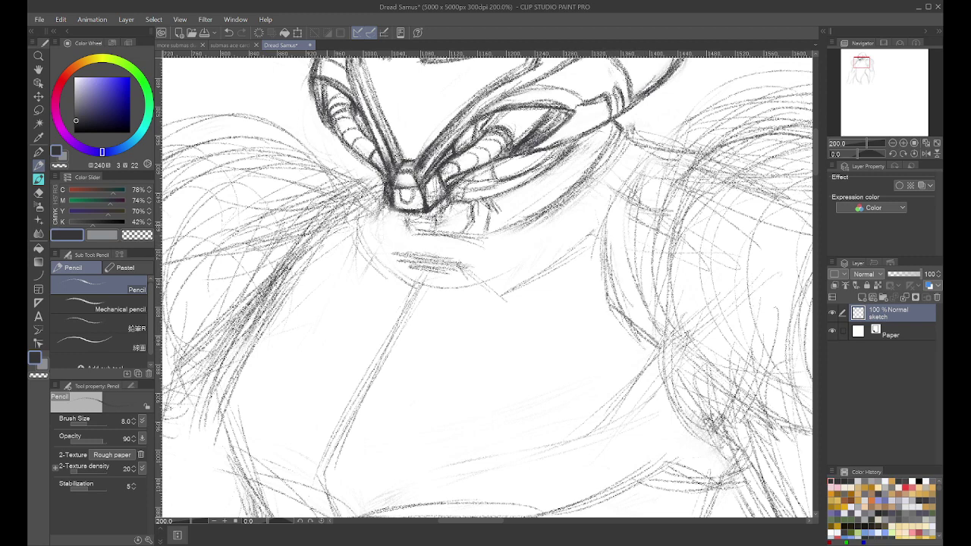
Step: Sketch the far chest armor edge running from below the chin down along the far shoulder
drag(364, 200, 305, 247)
mouse_move(326, 244)
mouse_down()
mouse_move(266, 307)
mouse_move(273, 296)
mouse_move(258, 293)
mouse_up()
drag(314, 270, 258, 297)
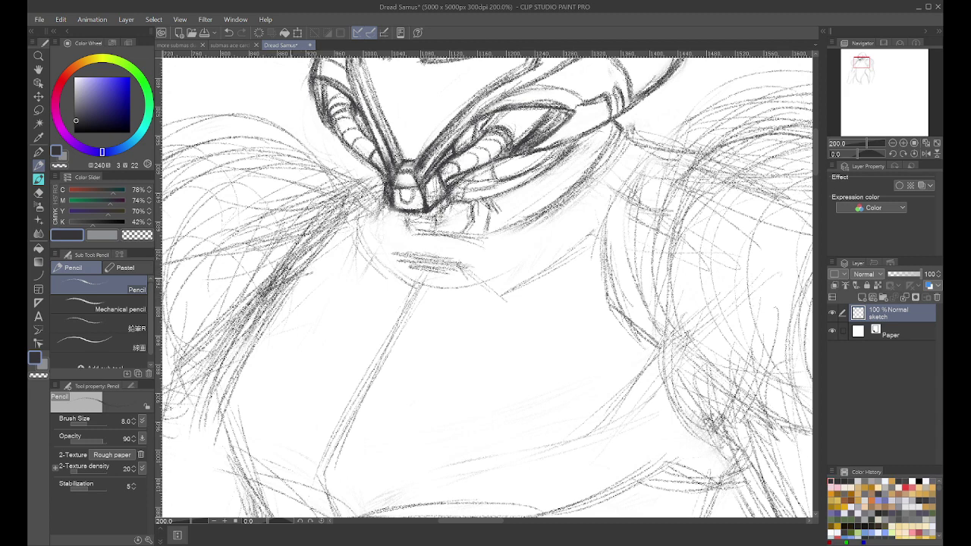
Step: Erase the old rounded collar curve below the chin and the upper end of the chest's centre line
key(e)
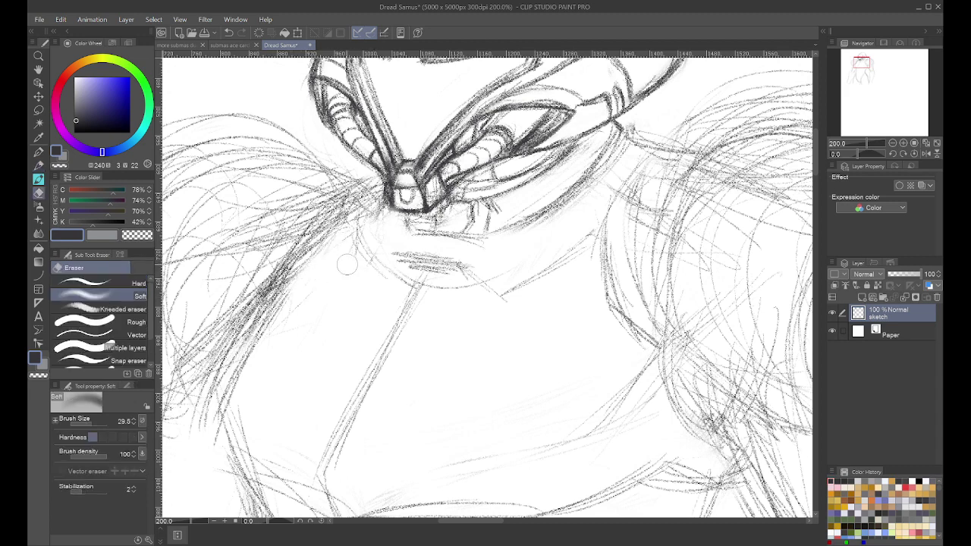
mouse_move(347, 264)
mouse_down()
mouse_move(484, 307)
mouse_move(394, 280)
mouse_move(441, 278)
mouse_move(428, 273)
mouse_move(395, 277)
mouse_up()
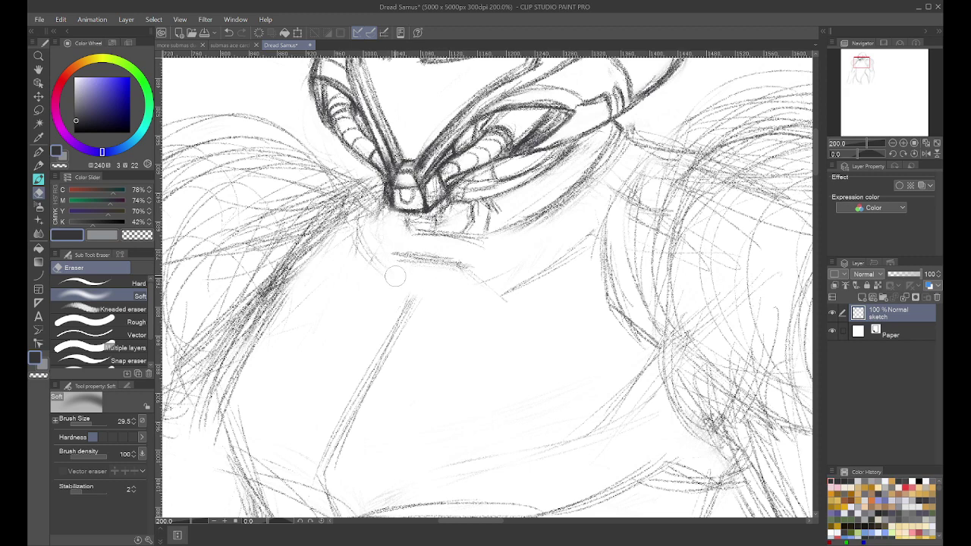
key(p)
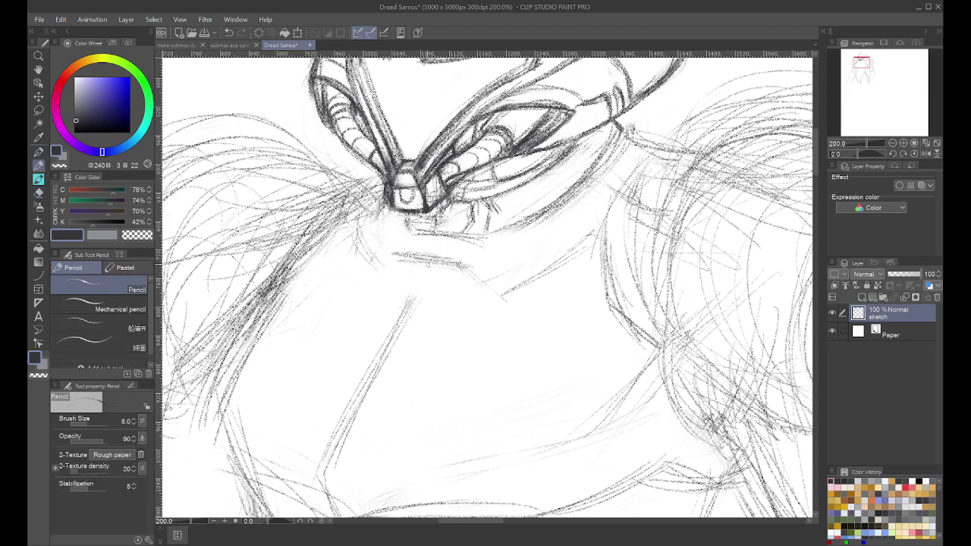
Step: Sketch a hexagonal plate on the front of the collar below the chin, with short lines running out from its sides
mouse_move(473, 266)
mouse_down()
mouse_move(413, 256)
mouse_move(357, 279)
mouse_up()
mouse_move(360, 278)
mouse_down()
mouse_move(390, 259)
mouse_move(362, 281)
mouse_up()
mouse_move(460, 262)
mouse_down()
mouse_move(494, 291)
mouse_move(453, 303)
mouse_up()
drag(480, 284, 437, 299)
drag(386, 267, 391, 290)
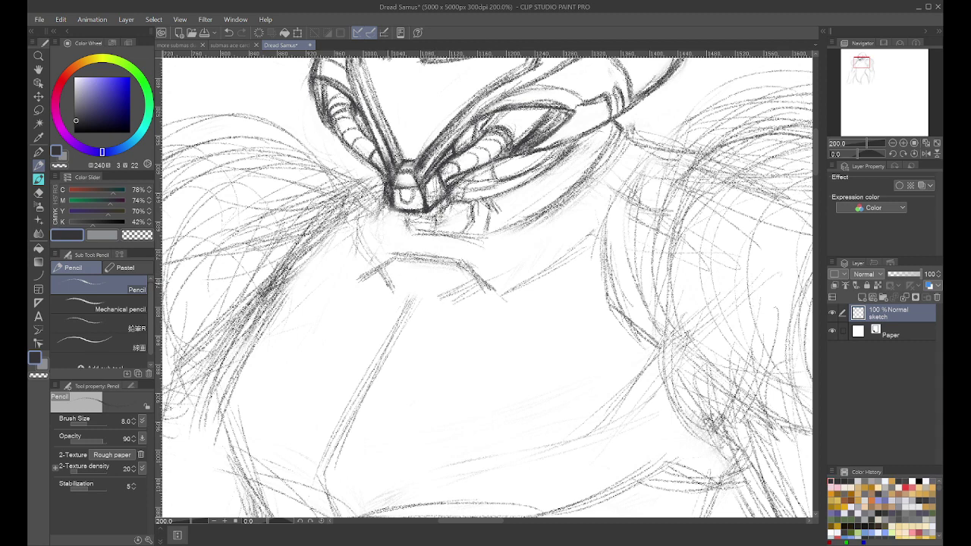
mouse_move(470, 285)
mouse_down()
mouse_move(457, 299)
mouse_move(388, 287)
mouse_up()
mouse_move(387, 285)
mouse_down()
mouse_move(457, 300)
mouse_move(410, 300)
mouse_move(447, 303)
mouse_move(410, 336)
mouse_up()
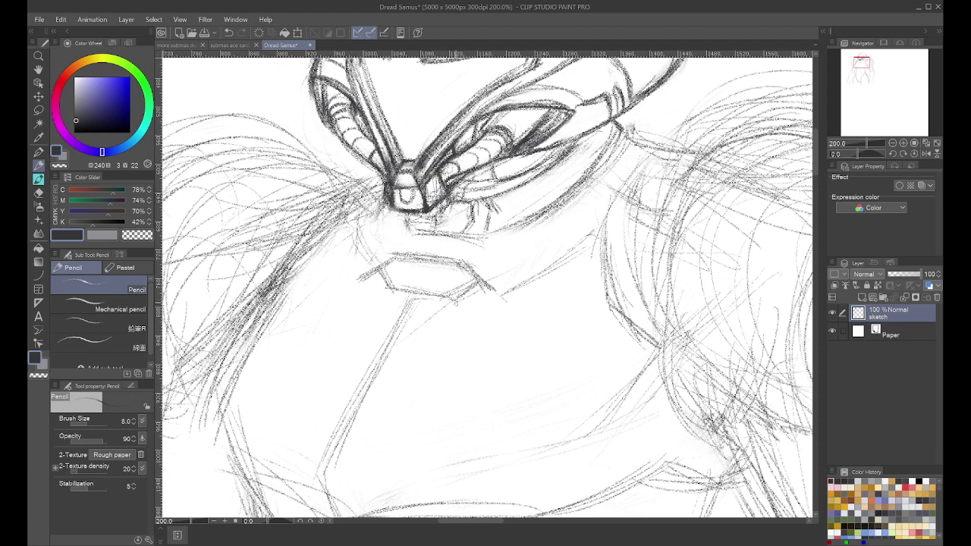
Step: Sketch a V-shaped wedge from the underside of the hexagonal plate down to the chest's centre line
drag(447, 305, 370, 368)
drag(387, 282, 376, 367)
drag(383, 305, 371, 372)
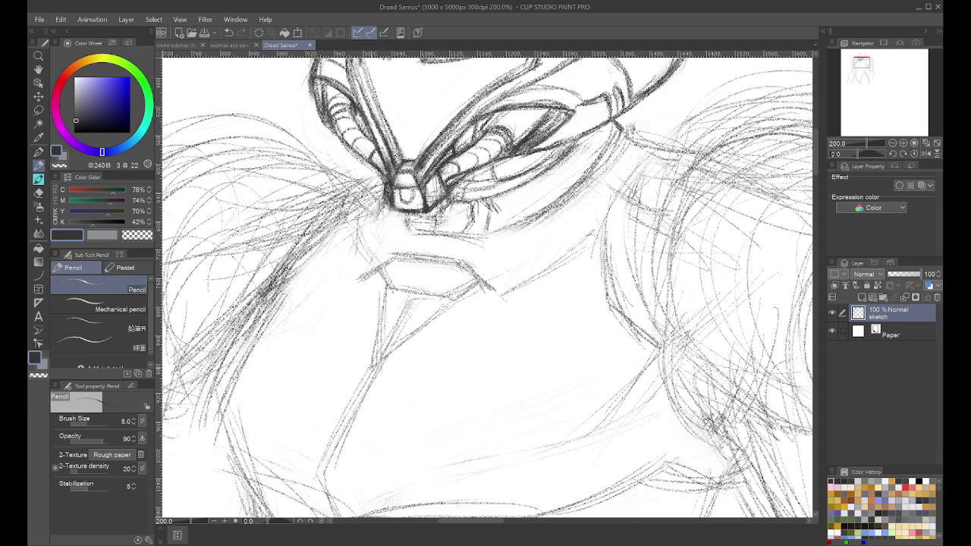
drag(453, 304, 389, 373)
drag(443, 311, 383, 365)
drag(422, 324, 375, 376)
drag(390, 288, 368, 376)
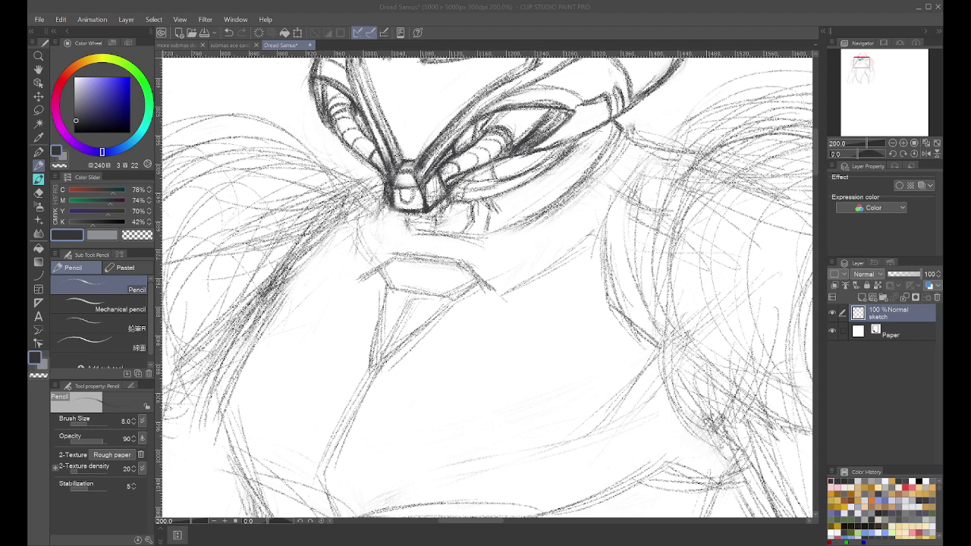
Step: Erase the lines overshooting the hexagonal plate and close its two pointed side corners
click(495, 316)
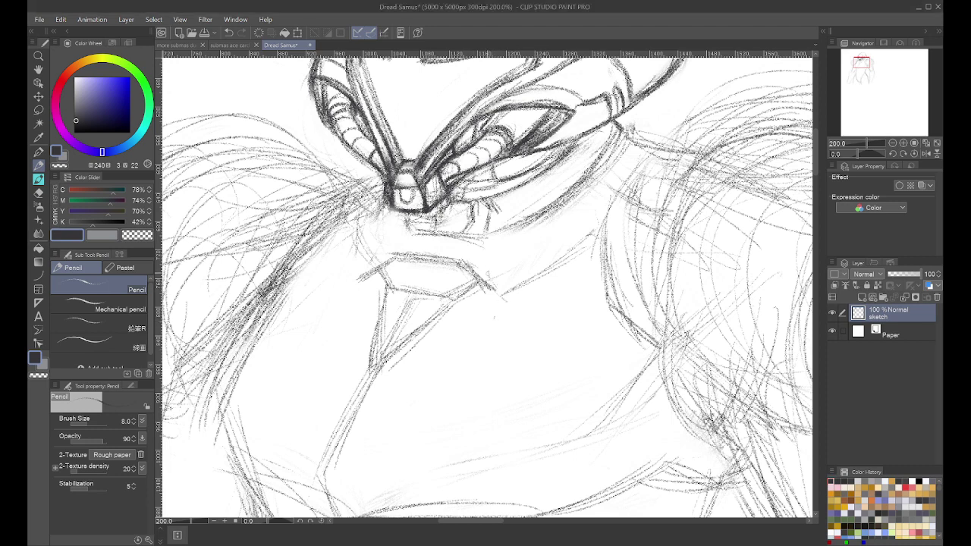
mouse_move(492, 280)
mouse_down()
mouse_move(520, 295)
mouse_move(507, 307)
mouse_up()
key(e)
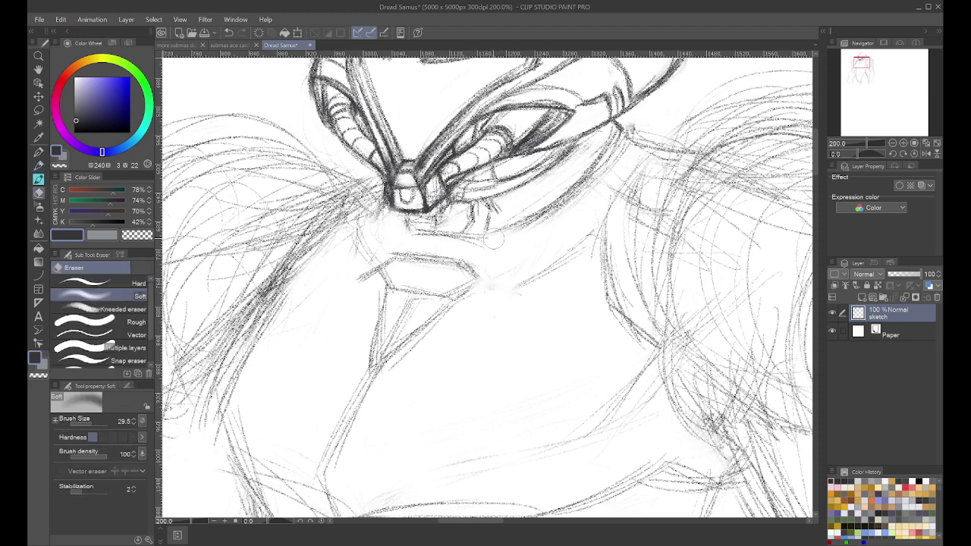
key(p)
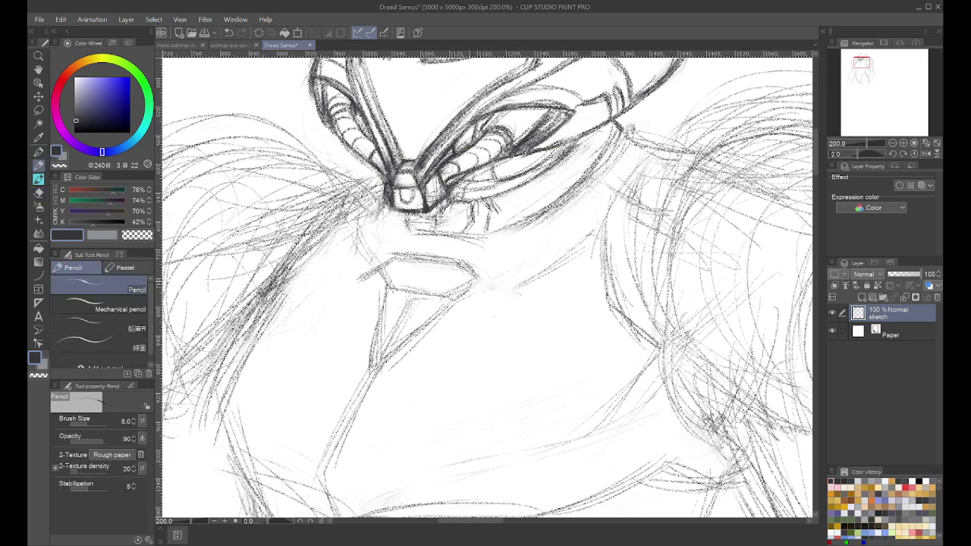
mouse_move(468, 266)
mouse_down()
mouse_move(475, 294)
mouse_move(452, 300)
mouse_up()
mouse_move(387, 256)
mouse_down()
mouse_move(373, 274)
mouse_move(386, 292)
mouse_move(402, 260)
mouse_up()
key(e)
key(p)
key(p)
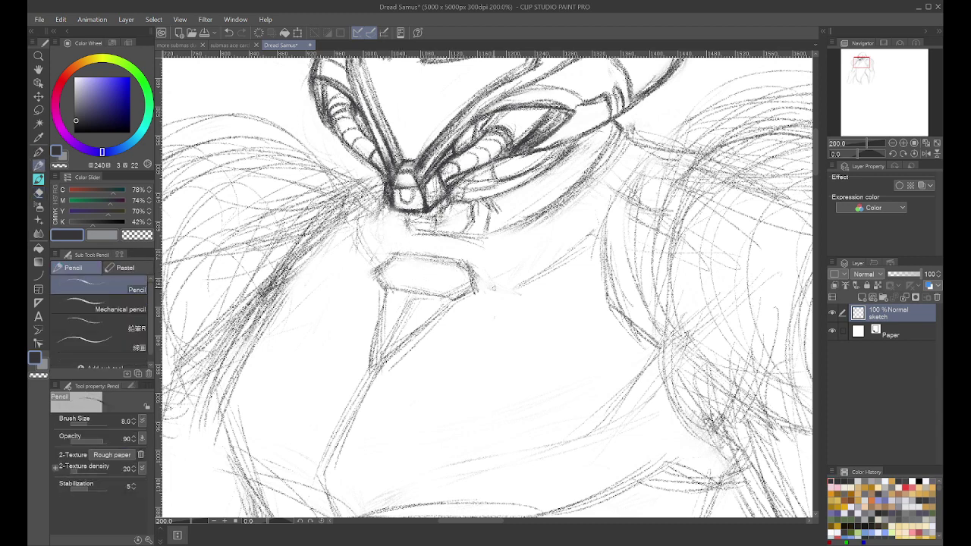
Step: Connect the plate's near corner to the collar's lower edge, add a short downward line there, and strengthen that edge
mouse_move(472, 281)
mouse_down()
mouse_move(506, 316)
mouse_move(485, 352)
mouse_up()
drag(502, 306, 484, 352)
mouse_move(519, 303)
mouse_down()
mouse_move(596, 236)
mouse_move(511, 307)
mouse_up()
drag(569, 267, 502, 304)
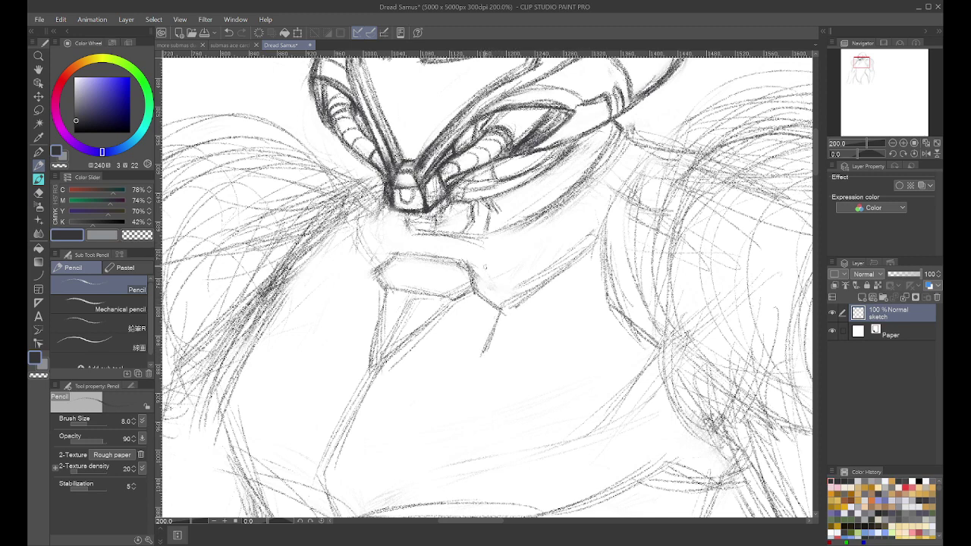
Step: Redraw the chin's lower edge beneath the mouthpiece and sketch a small angular piece hanging below it
mouse_move(494, 238)
mouse_down()
mouse_move(411, 222)
mouse_move(462, 232)
mouse_move(409, 234)
mouse_up()
key(e)
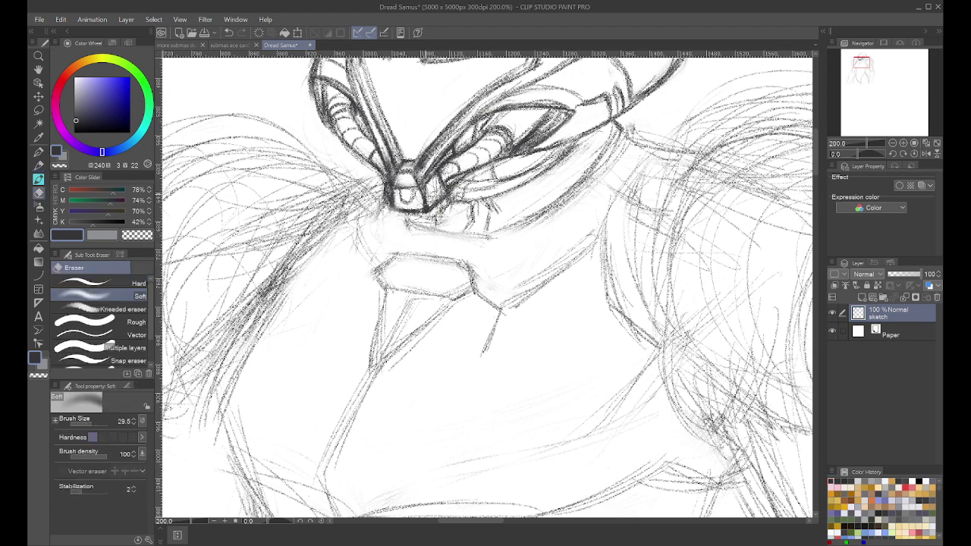
key(p)
drag(486, 243, 402, 232)
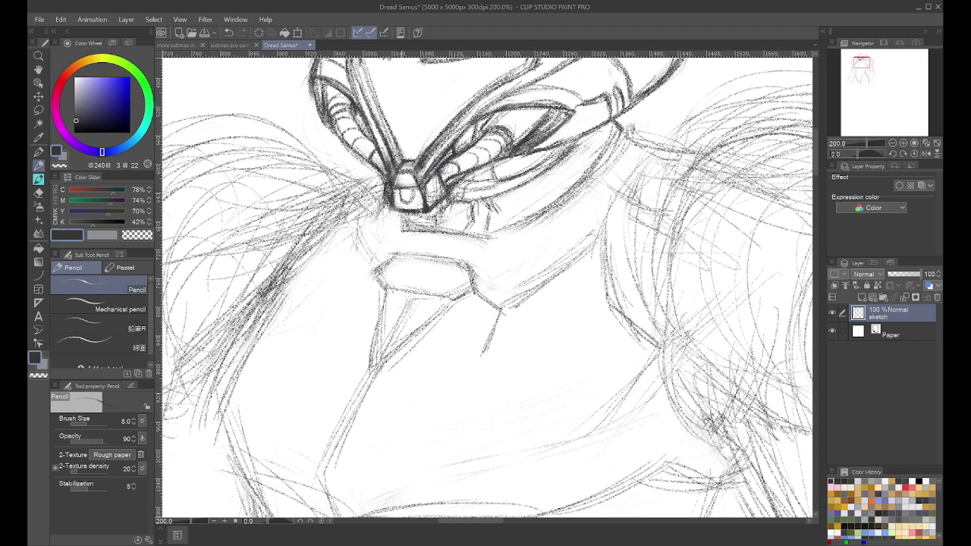
mouse_move(472, 215)
mouse_down()
mouse_move(452, 240)
mouse_move(434, 229)
mouse_move(439, 243)
mouse_up()
mouse_move(452, 233)
mouse_down()
mouse_move(470, 242)
mouse_move(429, 247)
mouse_up()
drag(447, 233, 426, 243)
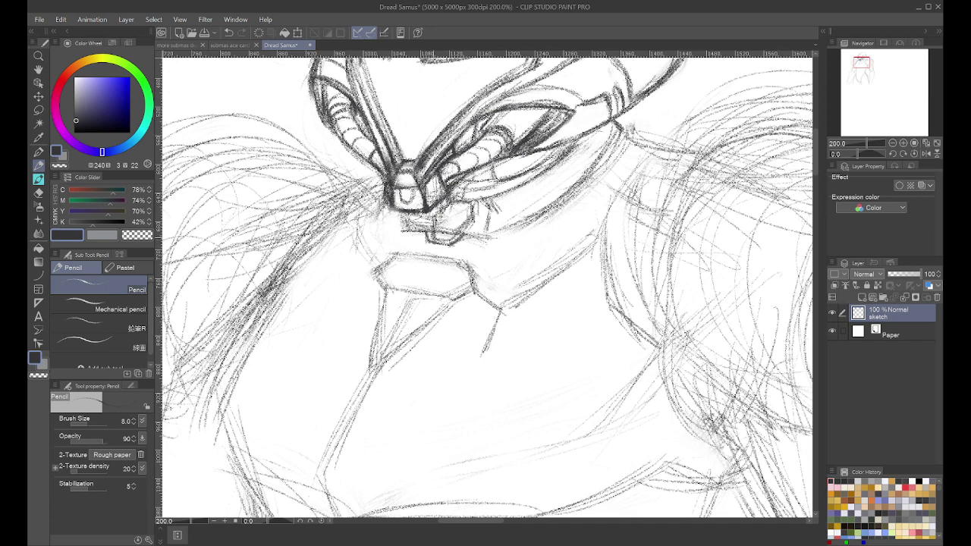
Step: Redefine the near jaw's lower edge and its front corner, then add a diagonal dividing line across the near side of the collar
mouse_move(481, 200)
mouse_down()
mouse_move(490, 235)
mouse_move(502, 210)
mouse_move(487, 227)
mouse_move(482, 199)
mouse_up()
key(e)
key(p)
mouse_move(602, 132)
mouse_down()
mouse_move(541, 189)
mouse_move(491, 201)
mouse_move(495, 233)
mouse_up()
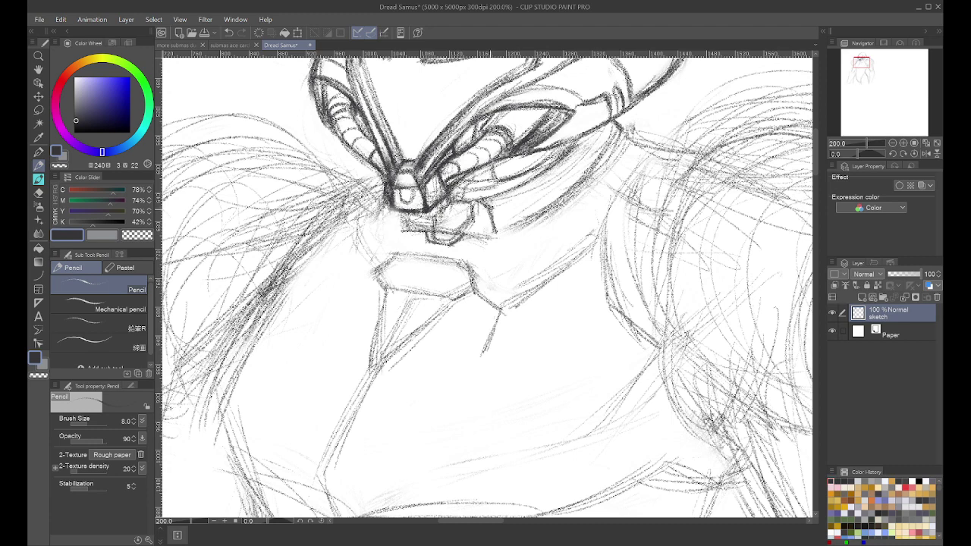
drag(491, 237, 456, 241)
mouse_move(489, 234)
mouse_down()
mouse_move(467, 239)
mouse_move(521, 223)
mouse_move(558, 271)
mouse_up()
drag(517, 228, 558, 271)
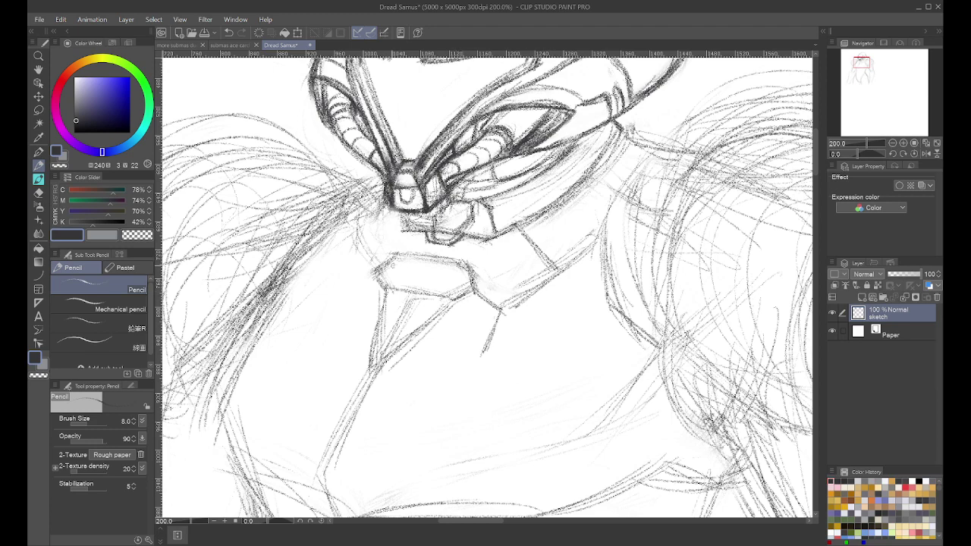
Step: Erase the far side of the V-shaped wedge and redraw both wedge sides meeting at the top of the centre line
click(215, 521)
click(214, 521)
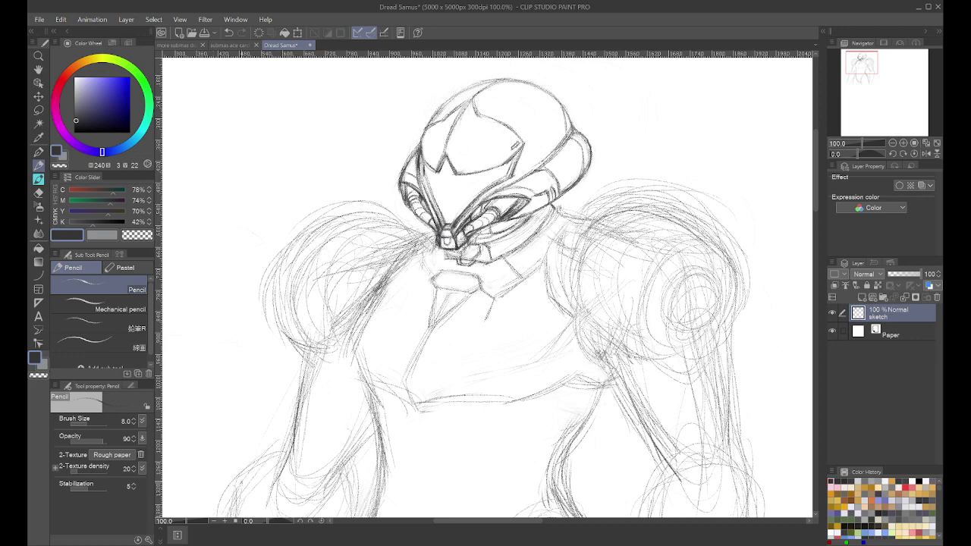
click(224, 521)
click(225, 521)
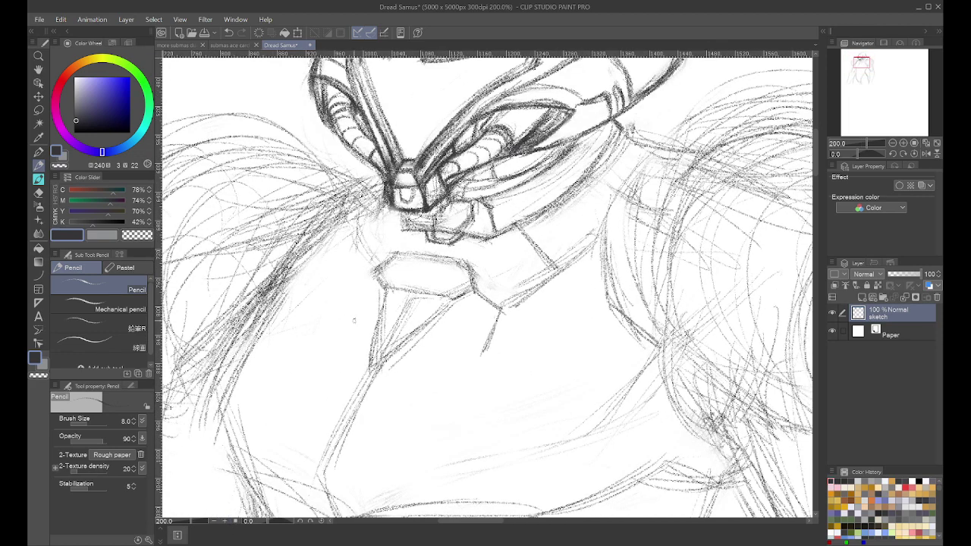
mouse_move(394, 256)
mouse_down()
mouse_move(375, 276)
mouse_move(465, 269)
mouse_move(384, 265)
mouse_move(365, 278)
mouse_move(375, 294)
mouse_move(371, 355)
mouse_up()
key(e)
mouse_move(377, 303)
mouse_down()
mouse_move(361, 356)
mouse_move(367, 338)
mouse_move(369, 358)
mouse_move(433, 340)
mouse_move(384, 374)
mouse_up()
key(p)
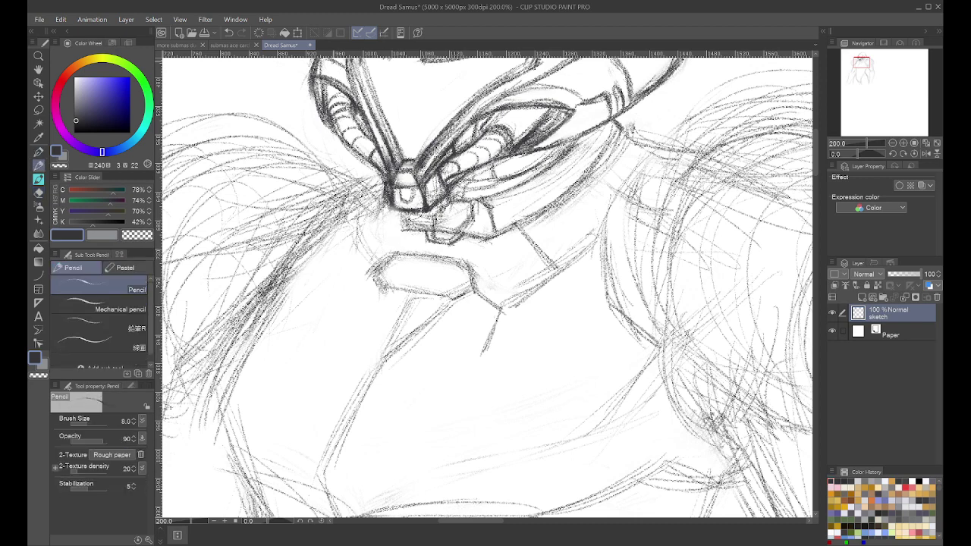
drag(379, 294, 379, 367)
drag(387, 316, 379, 370)
drag(455, 302, 385, 363)
drag(423, 324, 381, 358)
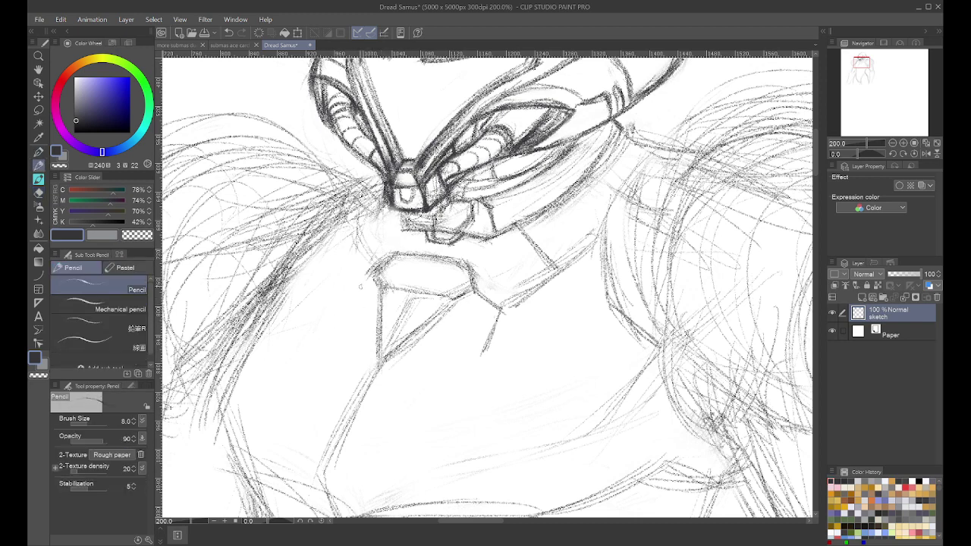
Step: Sketch angular outlines stepping out from both sides of the hexagonal plate and bending back in around the wedge
mouse_move(437, 296)
mouse_down()
mouse_move(376, 292)
mouse_move(372, 273)
mouse_move(329, 285)
mouse_move(316, 328)
mouse_up()
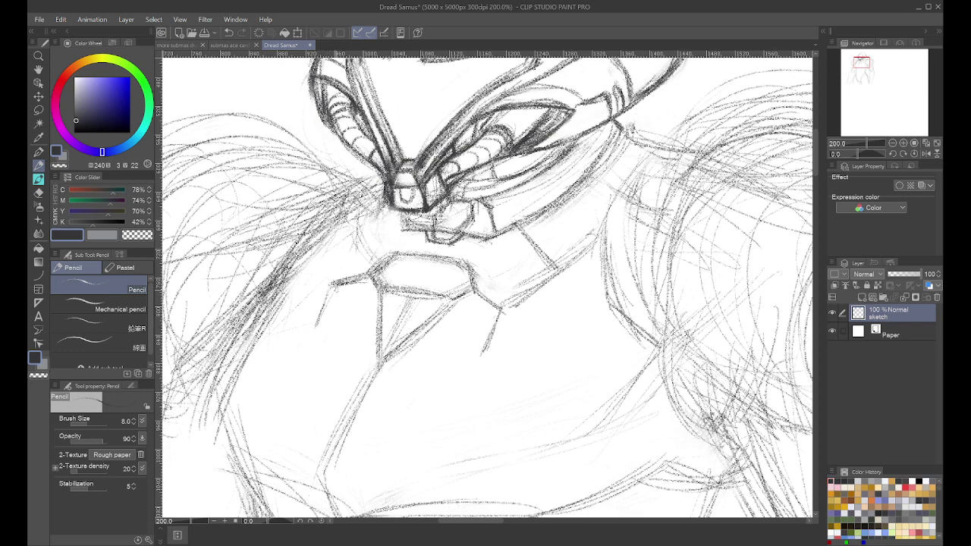
drag(333, 287, 309, 337)
mouse_move(505, 317)
mouse_down()
mouse_move(474, 361)
mouse_move(493, 337)
mouse_up()
drag(508, 311, 474, 356)
mouse_move(339, 284)
mouse_down()
mouse_move(314, 325)
mouse_move(338, 343)
mouse_up()
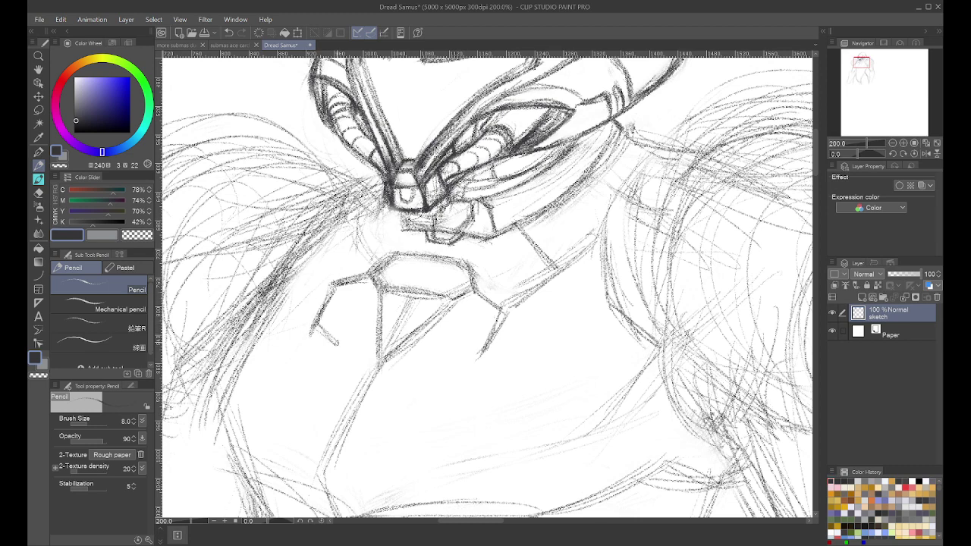
mouse_move(477, 291)
mouse_down()
mouse_move(497, 305)
mouse_move(489, 345)
mouse_move(439, 363)
mouse_up()
drag(489, 346, 454, 359)
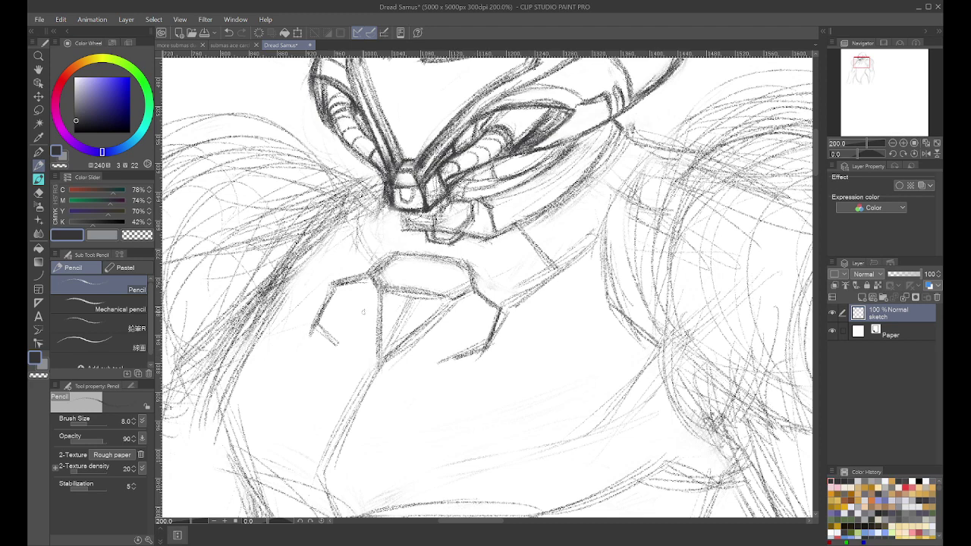
Step: Erase the lower segments of the angular outlines on both sides of the wedge
key(e)
drag(334, 343, 325, 299)
mouse_move(443, 366)
mouse_down()
mouse_move(472, 354)
mouse_move(455, 362)
mouse_move(464, 359)
mouse_up()
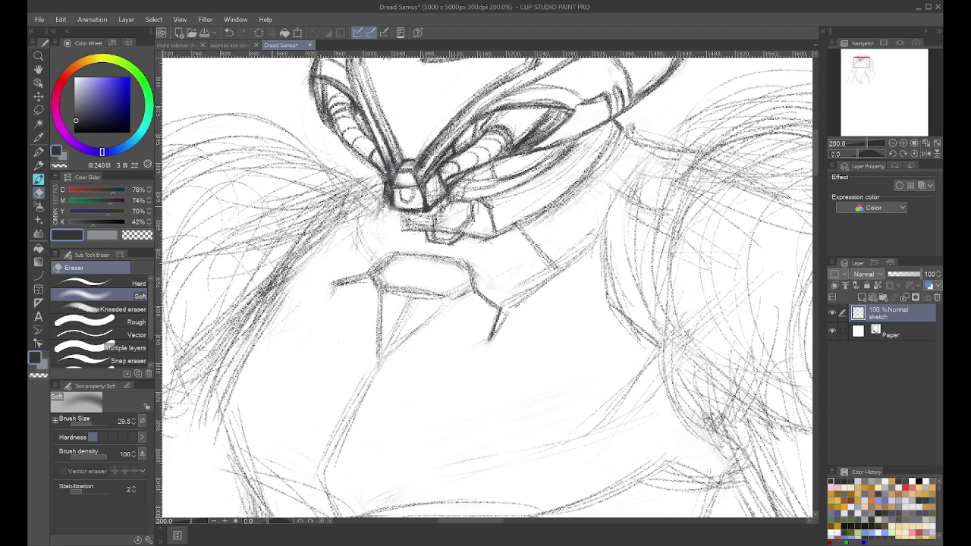
key(p)
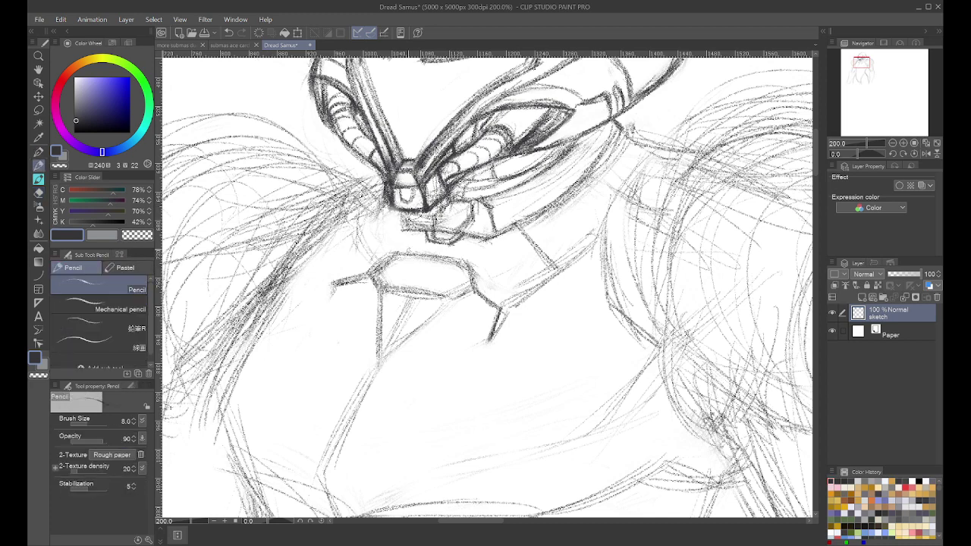
Step: Darken the wedge's sides and the chest's centre line, erasing the doubled construction strokes around them
drag(450, 298, 383, 359)
drag(430, 318, 381, 370)
drag(378, 296, 380, 357)
drag(405, 319, 360, 409)
drag(379, 371, 331, 485)
drag(351, 432, 329, 474)
key(e)
mouse_move(366, 376)
mouse_down()
mouse_move(318, 455)
mouse_move(321, 482)
mouse_up()
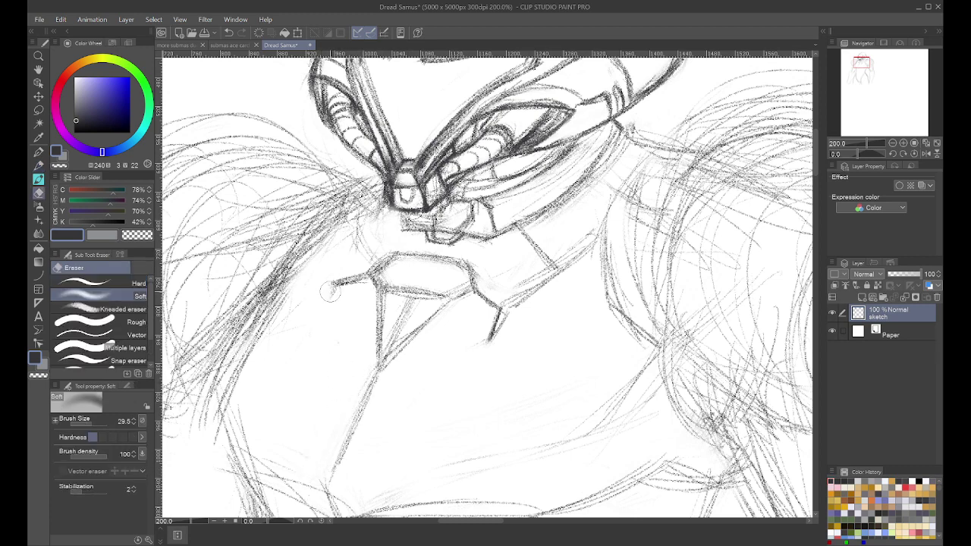
mouse_move(415, 315)
mouse_down()
mouse_move(413, 306)
mouse_move(401, 312)
mouse_move(418, 307)
mouse_move(378, 364)
mouse_up()
key(p)
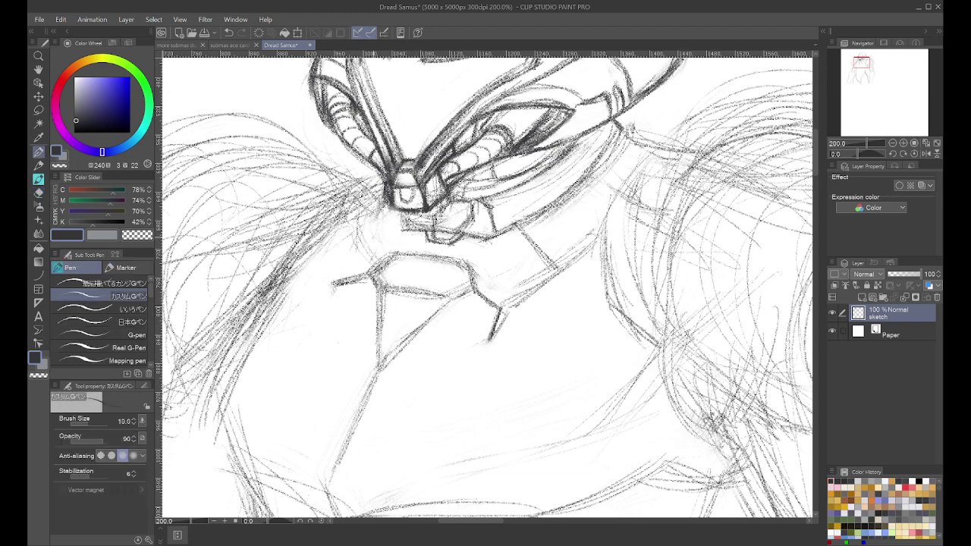
drag(444, 307, 378, 370)
drag(381, 296, 381, 350)
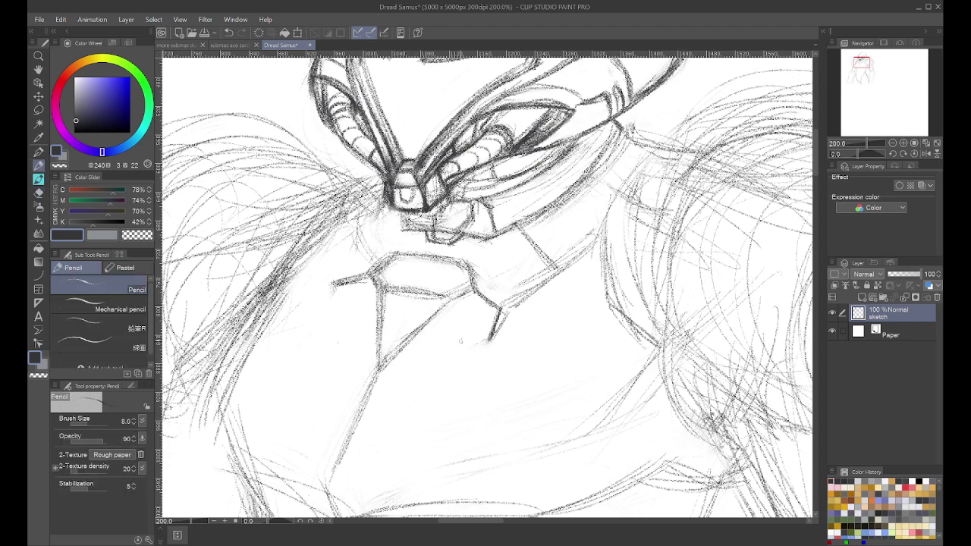
Step: Draw the upper far side of the chest emblem and its near side stepping down to the centre line
drag(489, 343, 459, 351)
mouse_move(334, 279)
mouse_down()
mouse_move(320, 315)
mouse_move(327, 339)
mouse_move(338, 335)
mouse_up()
mouse_move(480, 343)
mouse_down()
mouse_move(449, 351)
mouse_move(397, 403)
mouse_up()
mouse_move(447, 355)
mouse_down()
mouse_move(399, 414)
mouse_move(354, 425)
mouse_up()
mouse_move(445, 351)
mouse_down()
mouse_move(395, 416)
mouse_move(364, 420)
mouse_up()
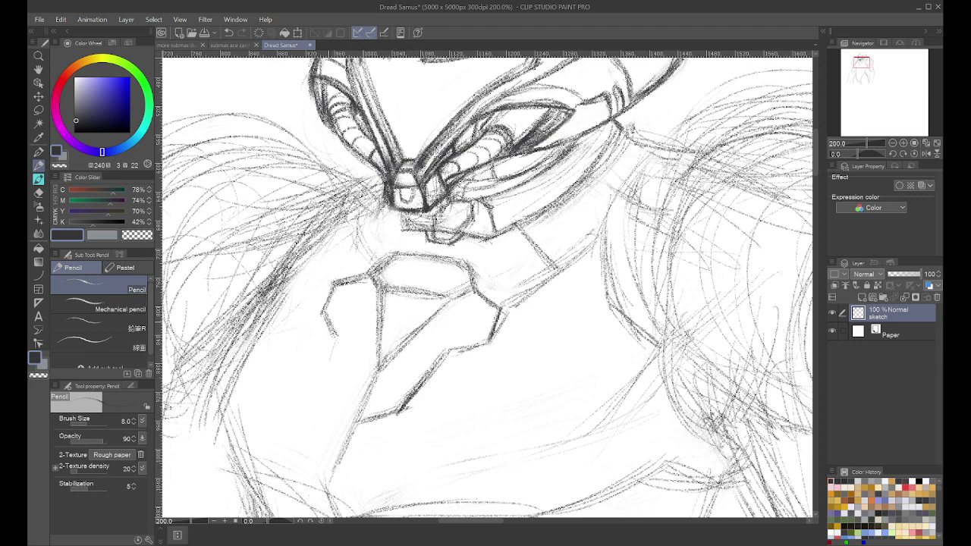
Step: Continue the chest emblem's far side downward and close its outline in a point on the centre line
drag(339, 324, 328, 395)
drag(341, 347, 327, 408)
mouse_move(328, 399)
mouse_down()
mouse_move(345, 421)
mouse_move(406, 411)
mouse_up()
drag(354, 429, 405, 411)
drag(331, 395, 355, 427)
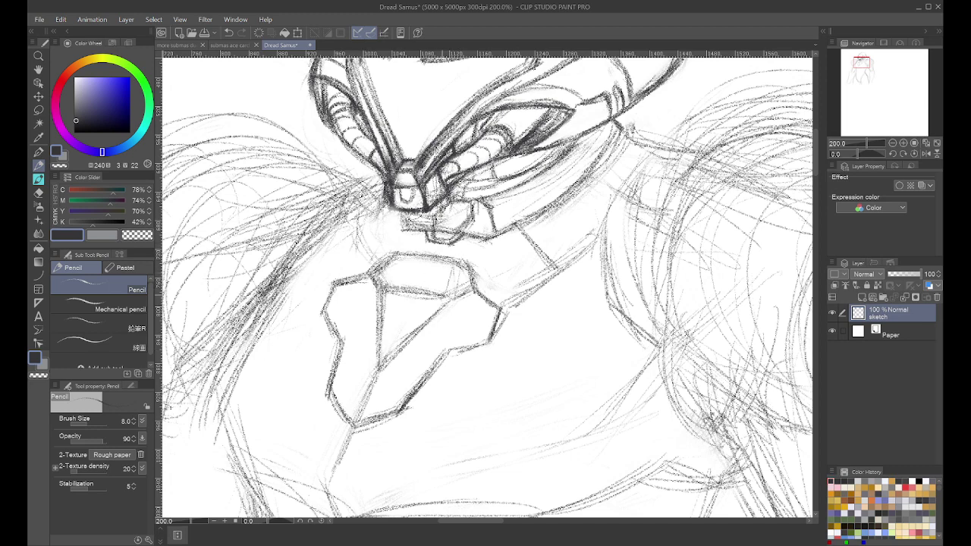
Step: Hatch the hexagonal plate lightly and darken the wedge's top edge and the centre line inside the chest emblem
drag(410, 263, 394, 285)
drag(404, 262, 378, 282)
mouse_move(444, 298)
mouse_down()
mouse_move(385, 287)
mouse_move(377, 361)
mouse_up()
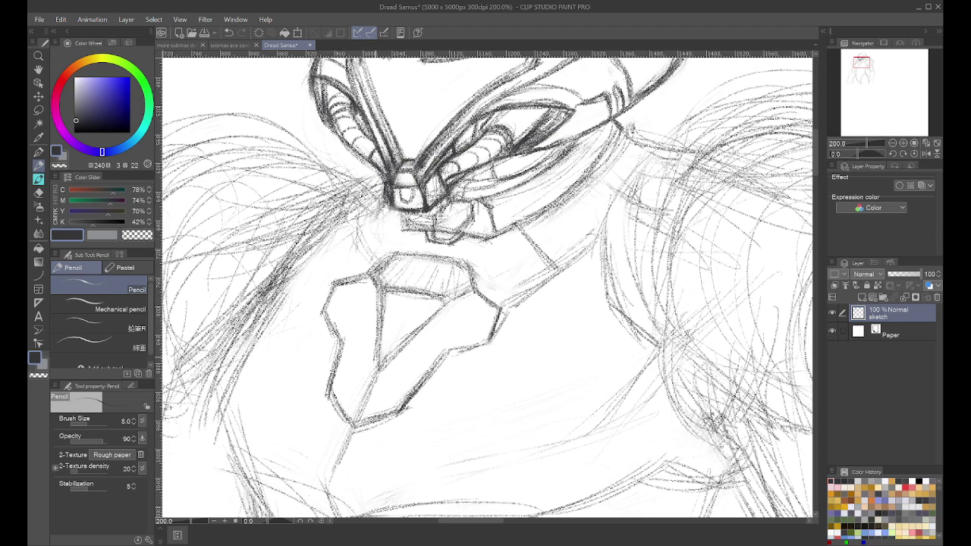
mouse_move(381, 296)
mouse_down()
mouse_move(375, 361)
mouse_move(448, 301)
mouse_up()
drag(379, 369, 352, 428)
drag(376, 371, 352, 422)
Step: Erase and redraw the near upper corner of the chest emblem where it meets the collar
mouse_move(447, 351)
mouse_down()
mouse_move(405, 410)
mouse_move(484, 347)
mouse_up()
mouse_move(484, 347)
mouse_down()
mouse_move(453, 350)
mouse_move(487, 342)
mouse_up()
key(e)
mouse_move(503, 310)
mouse_down()
mouse_move(479, 340)
mouse_move(460, 338)
mouse_up()
key(p)
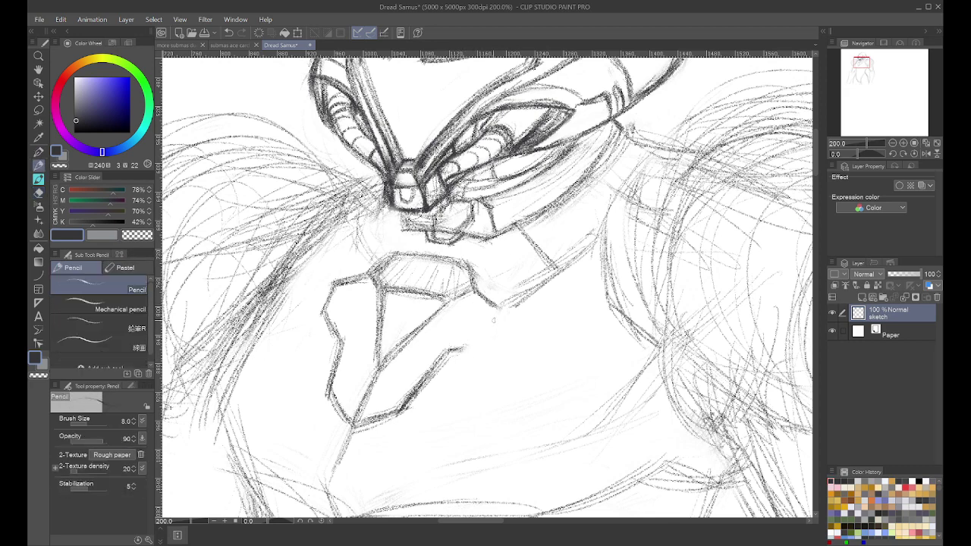
mouse_move(501, 311)
mouse_down()
mouse_move(484, 345)
mouse_move(452, 351)
mouse_move(489, 346)
mouse_move(445, 355)
mouse_move(492, 336)
mouse_move(489, 346)
mouse_up()
drag(477, 291, 506, 309)
drag(477, 289, 505, 306)
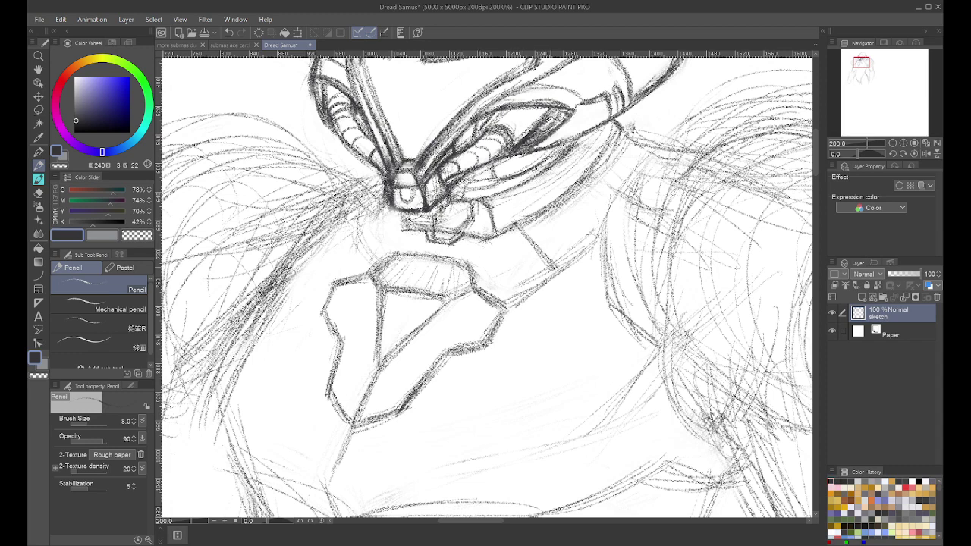
Step: Darken the near collar's lower edge and draw the far collar edge rising from the chest emblem's upper far corner
mouse_move(569, 263)
mouse_down()
mouse_move(501, 309)
mouse_move(596, 235)
mouse_move(501, 297)
mouse_move(515, 291)
mouse_up()
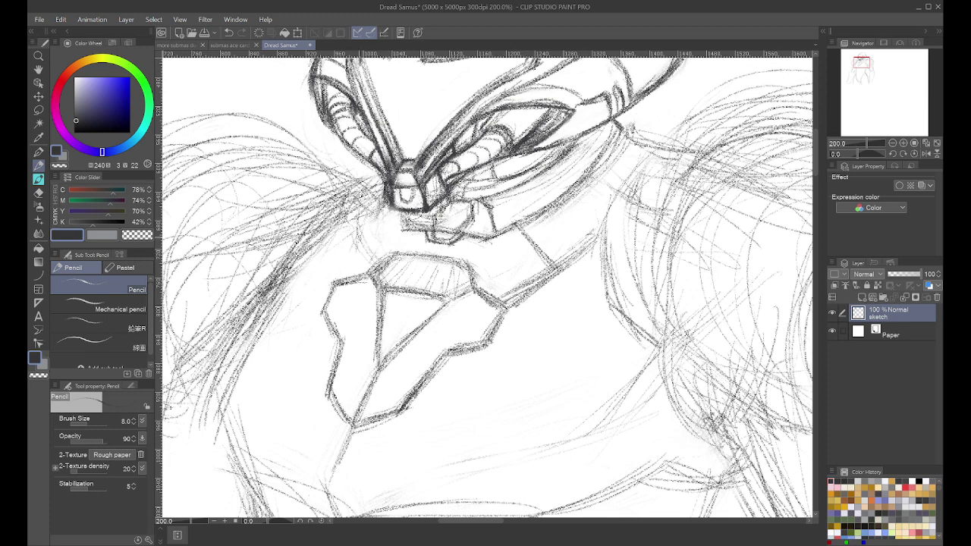
mouse_move(331, 241)
mouse_down()
mouse_move(328, 286)
mouse_move(336, 288)
mouse_up()
drag(332, 229, 331, 258)
drag(332, 214, 329, 280)
drag(328, 241, 327, 263)
drag(331, 261, 329, 288)
drag(332, 226, 330, 288)
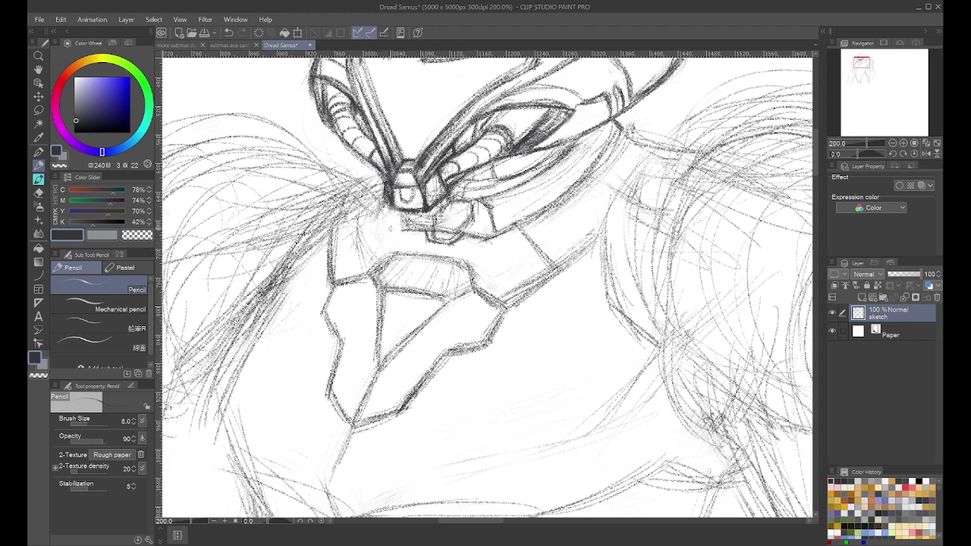
Step: Draw the far jaw curve beside the mouthpiece and erase the rough chin lines beneath it
mouse_move(390, 227)
mouse_down()
mouse_move(395, 216)
mouse_move(393, 236)
mouse_up()
mouse_move(382, 199)
mouse_down()
mouse_move(391, 236)
mouse_move(378, 220)
mouse_up()
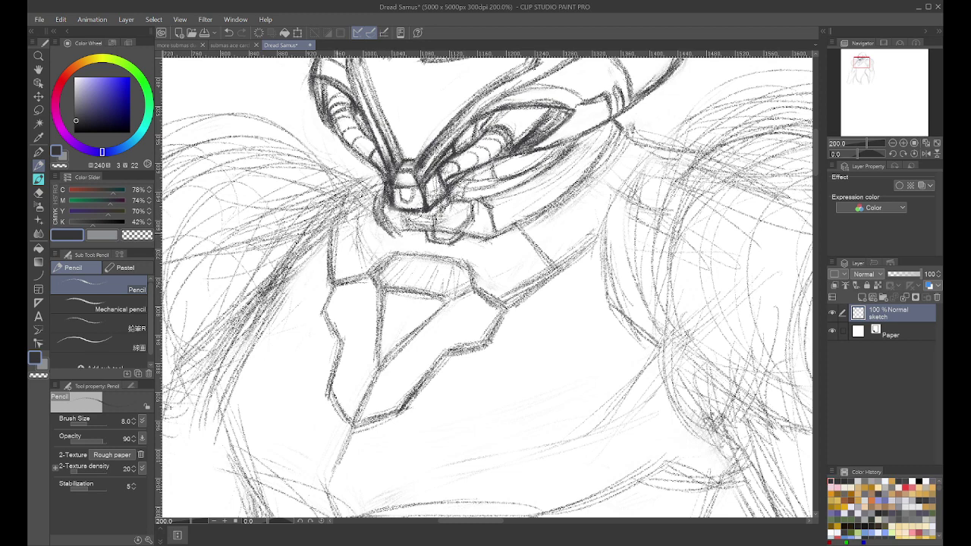
key(e)
mouse_move(410, 231)
mouse_down()
mouse_move(440, 237)
mouse_move(470, 217)
mouse_move(410, 234)
mouse_up()
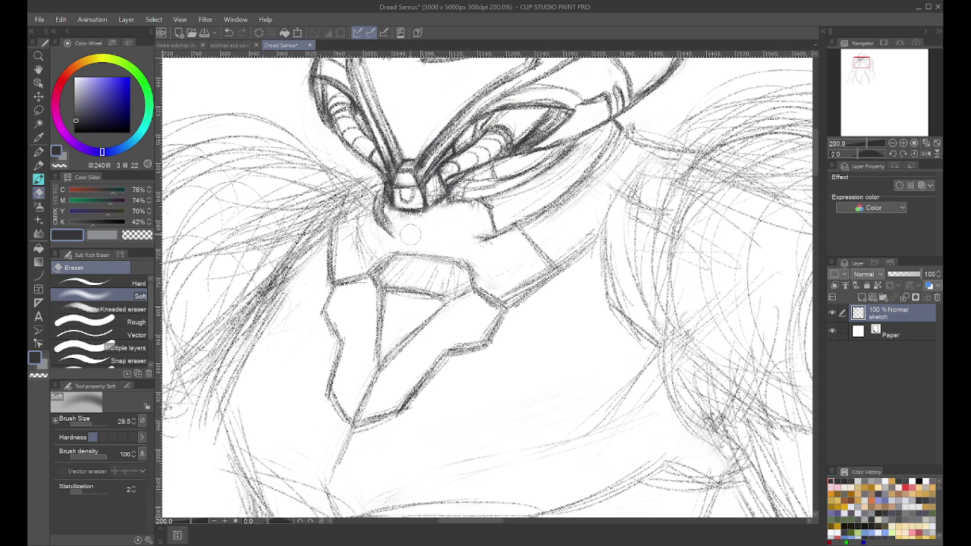
Step: Undo the last pencil stroke and clean up the rough chin lines beneath the mouthpiece with the soft eraser
key(p)
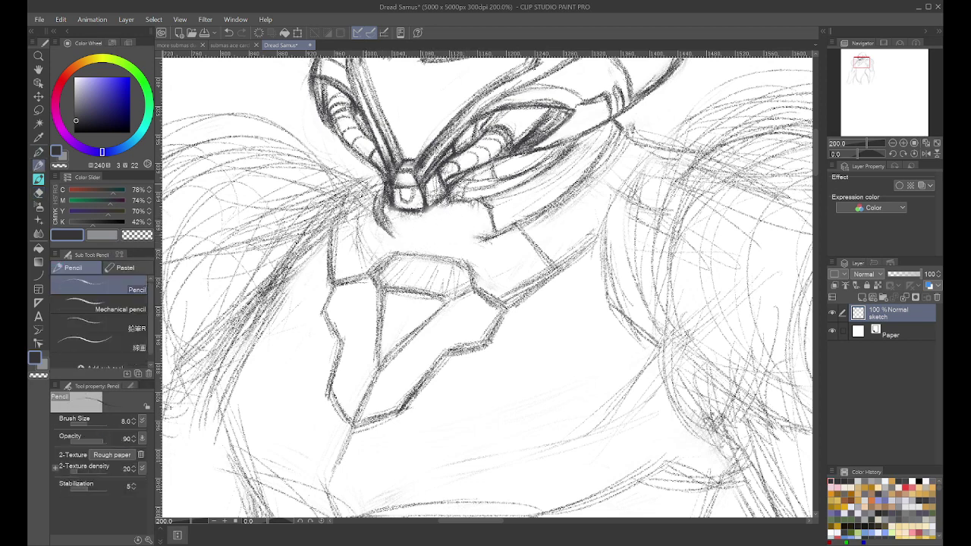
click(228, 32)
key(e)
mouse_move(396, 227)
mouse_down()
mouse_move(453, 232)
mouse_move(413, 240)
mouse_up()
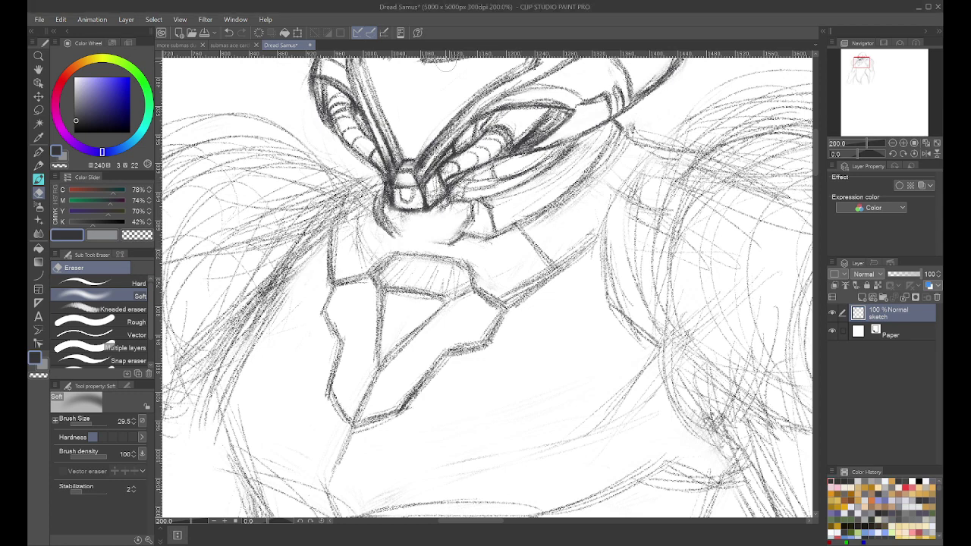
Step: Draw the short collar edges linking the chin to the chest emblem's upper corners and darken the hatched plate's outline
key(p)
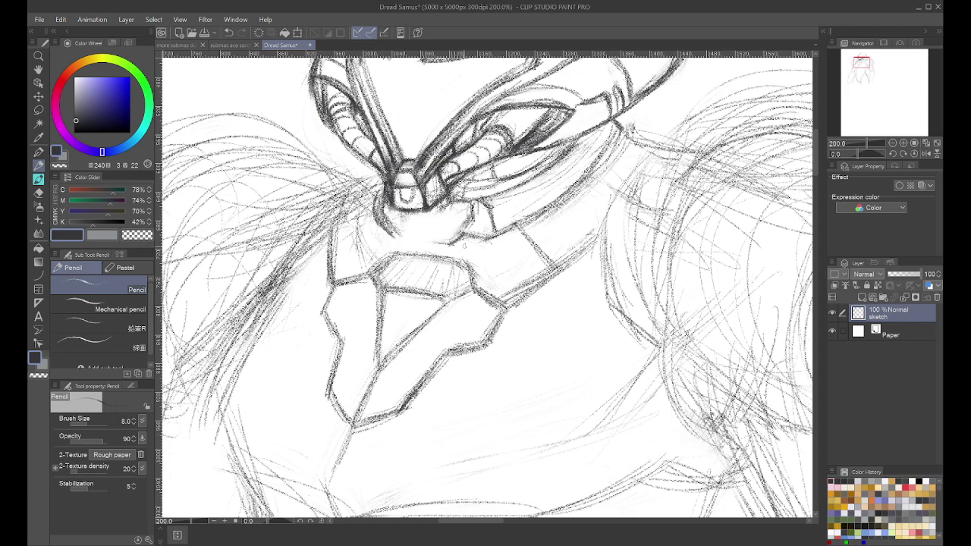
drag(476, 241, 469, 266)
mouse_move(394, 238)
mouse_down()
mouse_move(402, 255)
mouse_move(397, 235)
mouse_move(373, 277)
mouse_up()
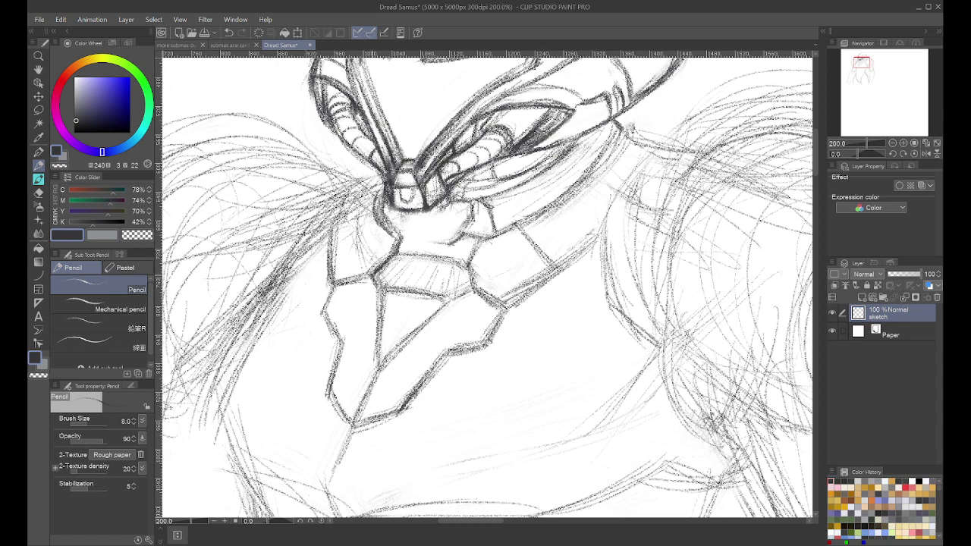
mouse_move(466, 267)
mouse_down()
mouse_move(399, 252)
mouse_move(475, 290)
mouse_move(444, 299)
mouse_up()
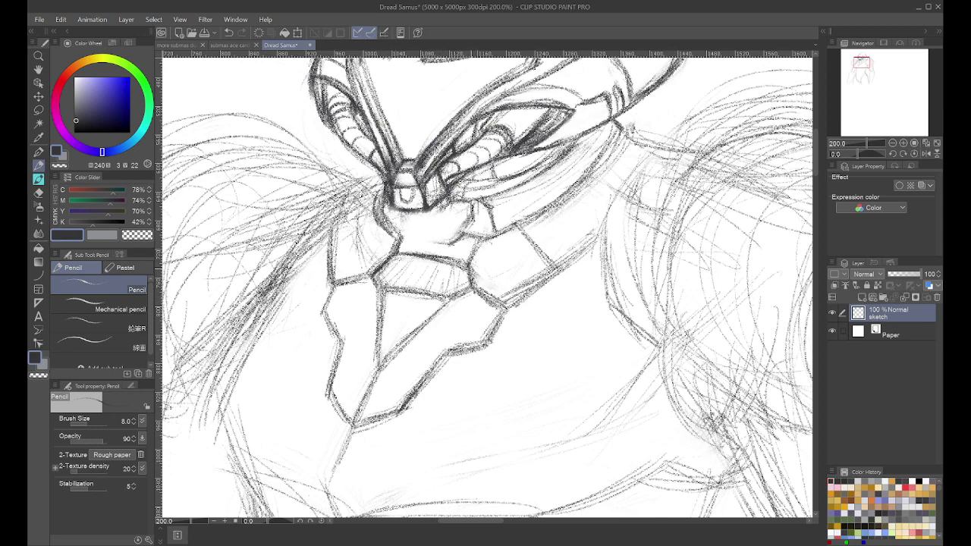
Step: Outline a hexagonal canister on the near side of the chin beside the mouthpiece
mouse_move(470, 260)
mouse_down()
mouse_move(471, 291)
mouse_move(502, 309)
mouse_move(470, 265)
mouse_move(474, 238)
mouse_move(452, 224)
mouse_move(464, 201)
mouse_move(446, 200)
mouse_move(426, 218)
mouse_up()
drag(444, 204, 423, 220)
drag(425, 225, 421, 234)
drag(430, 211, 426, 240)
drag(441, 241, 446, 242)
drag(458, 228, 448, 242)
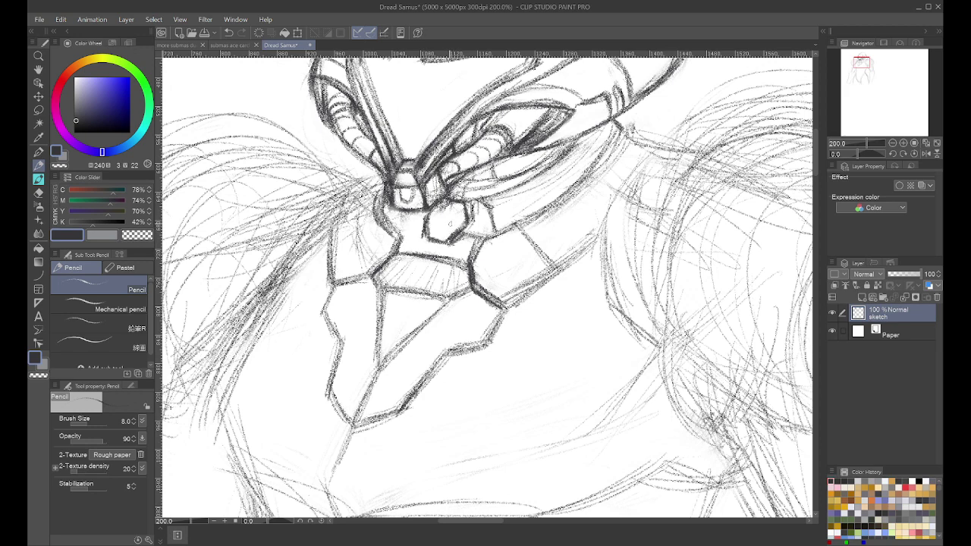
Step: Add an inner hexagon and facet lines to the canister, and erase the rough far jaw curve
mouse_move(459, 203)
mouse_down()
mouse_move(442, 214)
mouse_move(453, 227)
mouse_move(442, 233)
mouse_move(437, 218)
mouse_move(443, 211)
mouse_move(440, 240)
mouse_move(427, 238)
mouse_move(456, 228)
mouse_move(426, 221)
mouse_move(434, 217)
mouse_move(445, 250)
mouse_move(417, 238)
mouse_up()
mouse_move(448, 240)
mouse_down()
mouse_move(418, 244)
mouse_move(429, 248)
mouse_up()
mouse_move(442, 240)
mouse_down()
mouse_move(423, 248)
mouse_move(417, 240)
mouse_up()
drag(423, 224, 392, 231)
drag(405, 222, 394, 247)
drag(403, 227, 394, 250)
mouse_move(380, 222)
mouse_down()
mouse_move(375, 232)
mouse_move(363, 198)
mouse_up()
key(e)
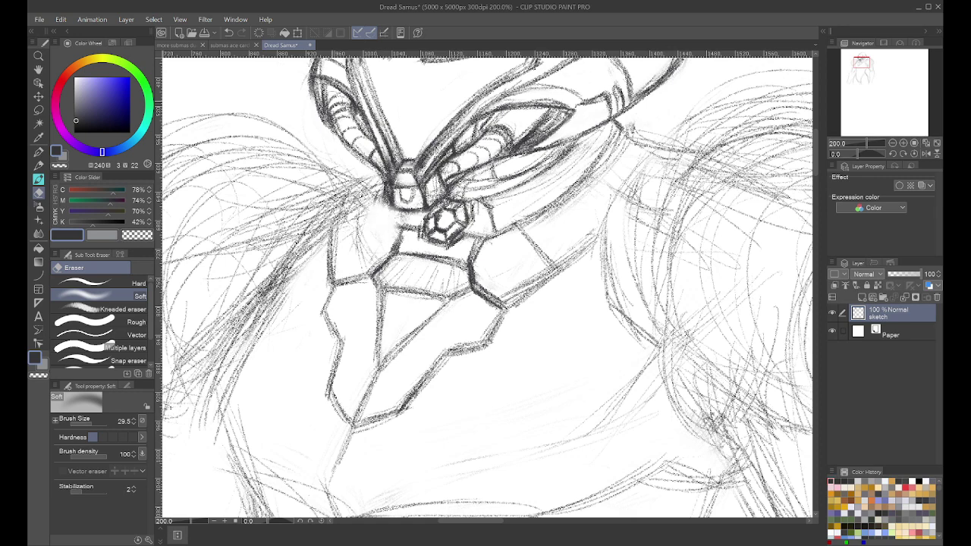
Step: Darken the chin's lower edge and outline the small jaw segment directly behind the hexagonal canister
key(p)
mouse_move(417, 226)
mouse_down()
mouse_move(398, 232)
mouse_move(420, 235)
mouse_move(418, 220)
mouse_move(444, 203)
mouse_move(468, 236)
mouse_up()
drag(490, 199, 475, 210)
drag(489, 214, 492, 233)
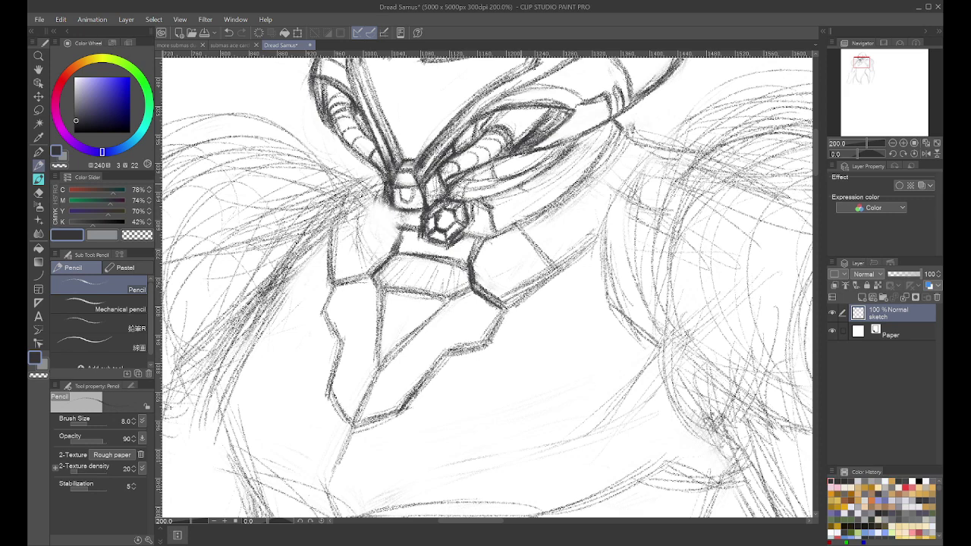
Step: Draw the divider across the near jaw plate and darken the cheek lines running above it
drag(522, 181, 536, 215)
mouse_move(519, 182)
mouse_down()
mouse_move(535, 195)
mouse_move(534, 211)
mouse_move(533, 191)
mouse_up()
mouse_move(580, 136)
mouse_down()
mouse_move(526, 184)
mouse_move(478, 201)
mouse_up()
drag(536, 169, 487, 195)
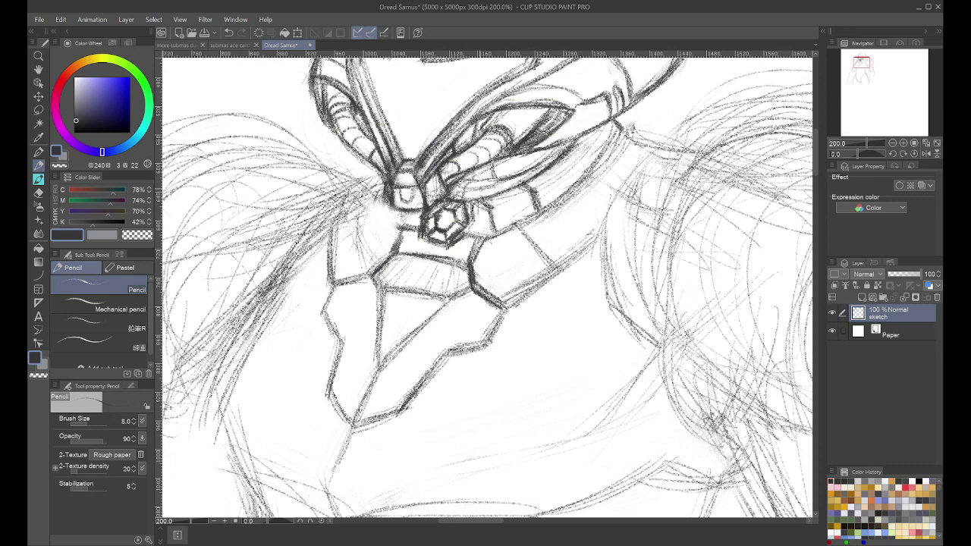
mouse_move(560, 145)
mouse_down()
mouse_move(541, 167)
mouse_move(466, 204)
mouse_up()
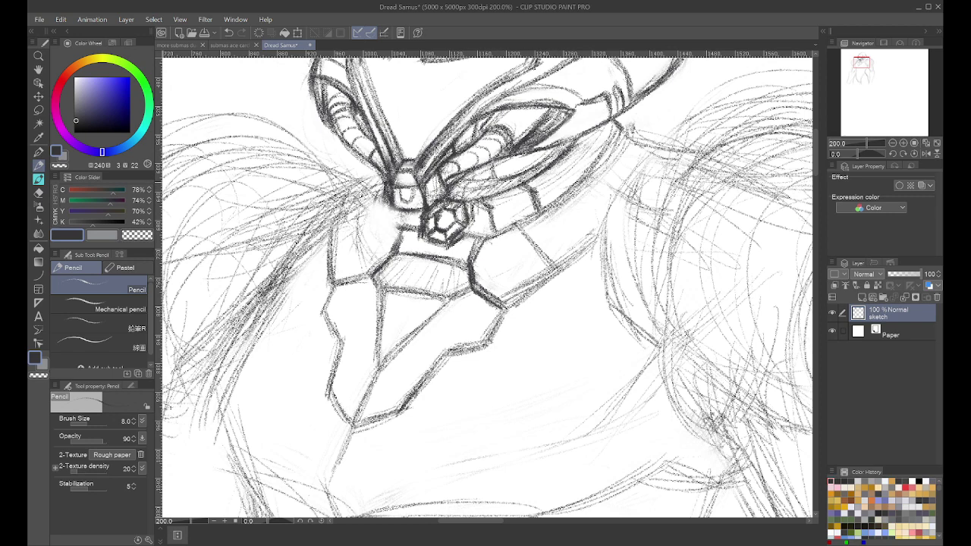
drag(491, 170, 454, 191)
Step: Erase the inside of the hexagonal canister and redraw a smaller central hexagon with radiating facets
key(e)
mouse_move(425, 220)
mouse_down()
mouse_move(448, 224)
mouse_move(439, 235)
mouse_move(449, 200)
mouse_move(464, 226)
mouse_move(449, 243)
mouse_move(420, 239)
mouse_move(451, 244)
mouse_move(420, 240)
mouse_move(420, 211)
mouse_move(449, 216)
mouse_move(447, 224)
mouse_move(438, 213)
mouse_move(429, 220)
mouse_move(449, 213)
mouse_move(430, 221)
mouse_move(438, 232)
mouse_move(447, 223)
mouse_move(437, 239)
mouse_move(425, 229)
mouse_move(420, 238)
mouse_move(428, 213)
mouse_move(445, 211)
mouse_up()
key(p)
mouse_move(435, 202)
mouse_down()
mouse_move(450, 227)
mouse_move(420, 242)
mouse_move(442, 248)
mouse_move(451, 241)
mouse_move(399, 230)
mouse_move(379, 208)
mouse_move(325, 230)
mouse_up()
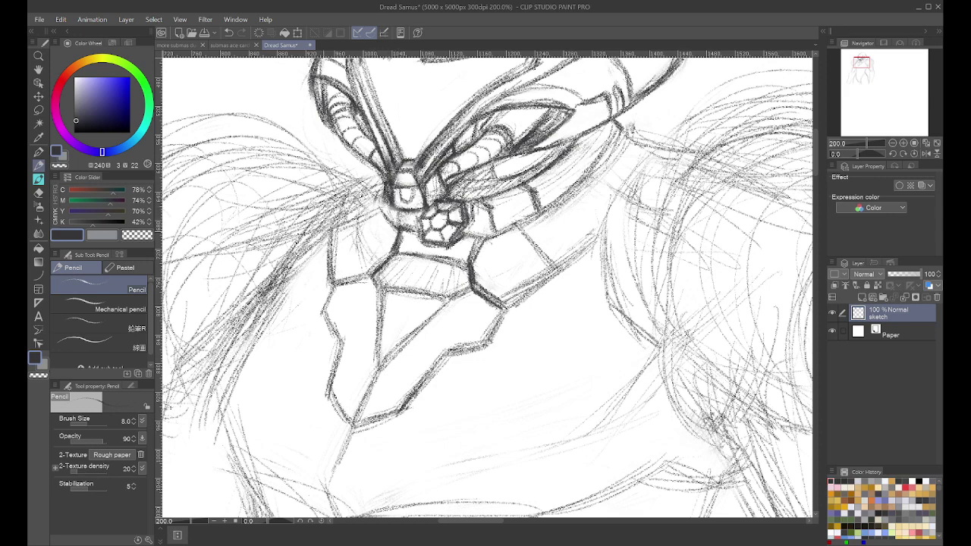
Step: Darken the far collar plate's top edge and the lower edge of the near jaw
drag(382, 206, 326, 237)
drag(529, 202, 519, 208)
mouse_move(581, 181)
mouse_down()
mouse_move(508, 232)
mouse_move(523, 225)
mouse_up()
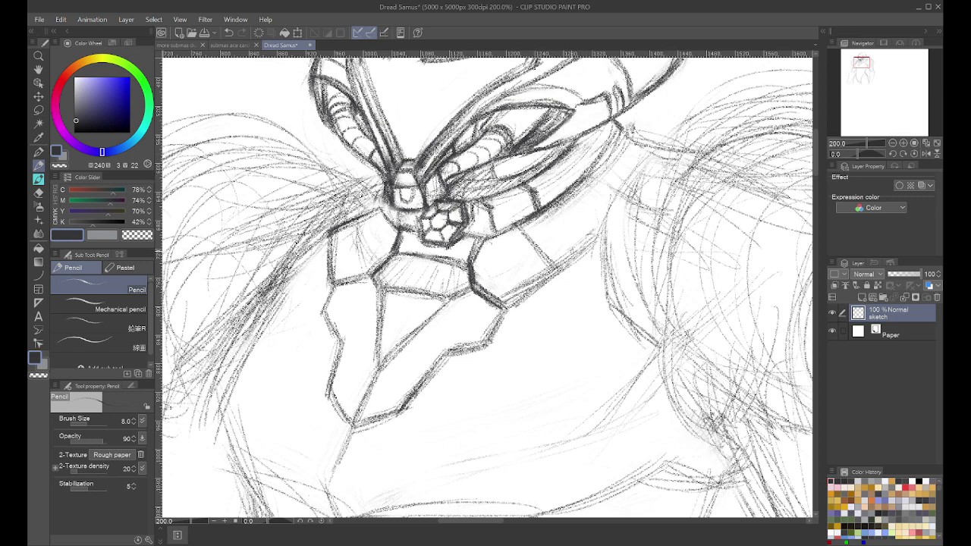
Step: Darken the near collar plate's divider and its lower edge down to the chest emblem
drag(558, 265, 555, 271)
mouse_move(521, 229)
mouse_down()
mouse_move(553, 272)
mouse_move(498, 304)
mouse_up()
drag(552, 267, 502, 311)
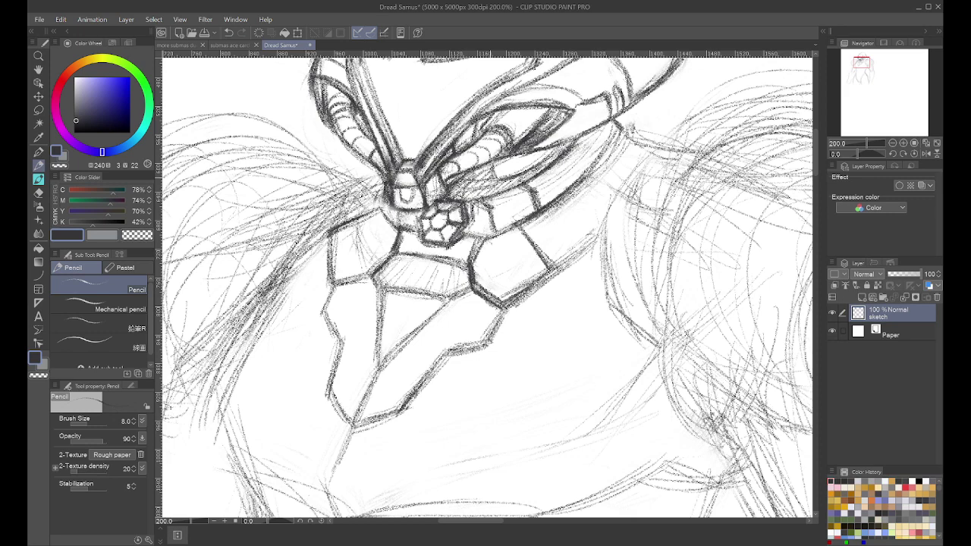
Step: Erase the rough marks on the far collar plate and redraw its lower and outer edges darker
key(e)
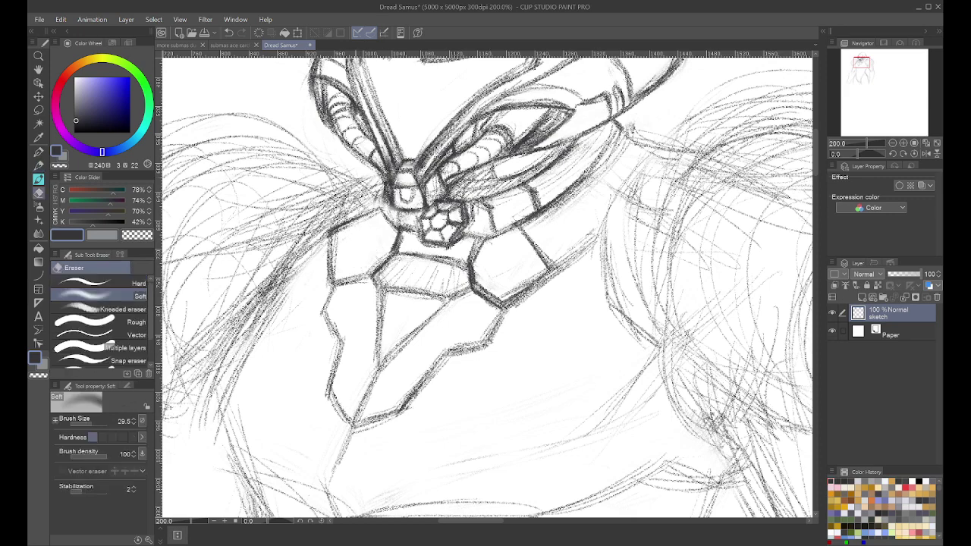
key(p)
mouse_move(391, 251)
mouse_down()
mouse_move(364, 277)
mouse_move(336, 281)
mouse_up()
key(e)
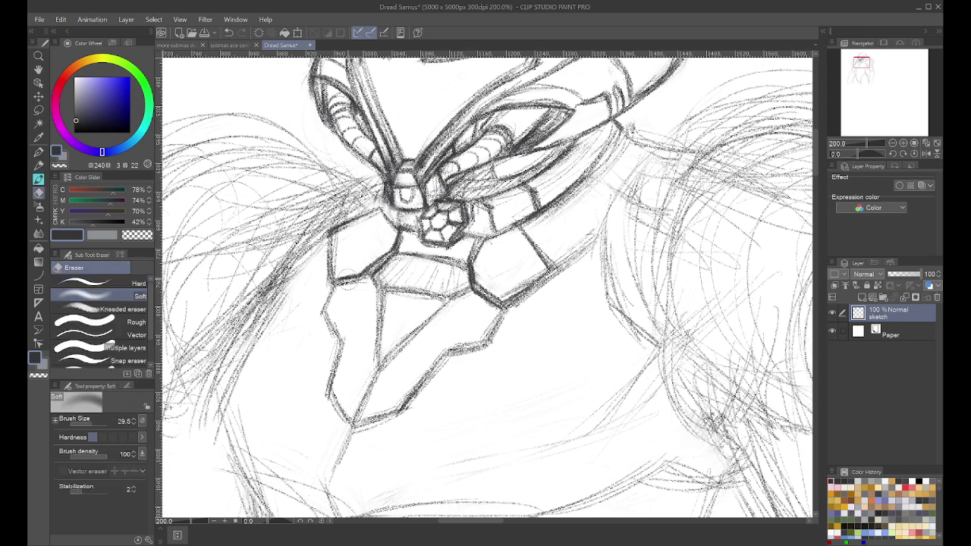
key(p)
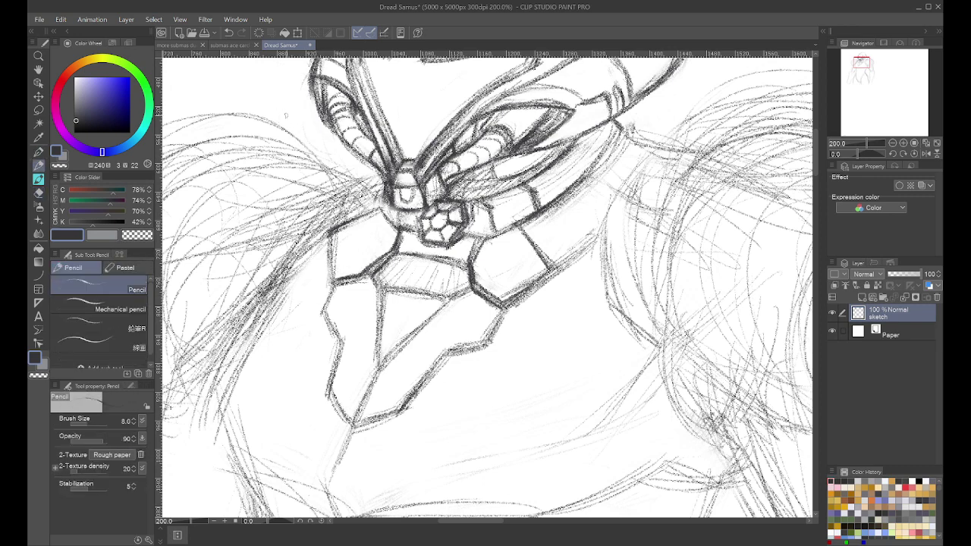
drag(337, 238, 332, 277)
key(e)
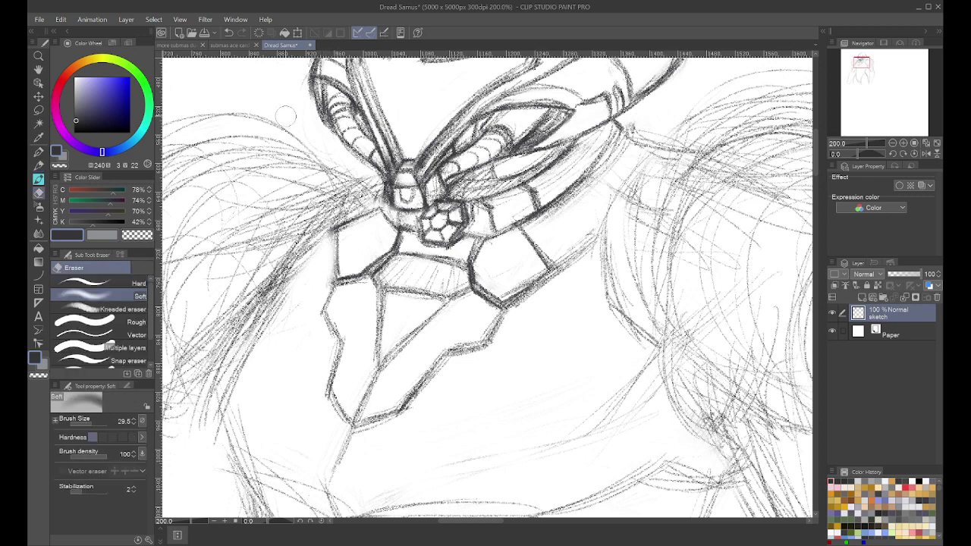
key(p)
drag(336, 226, 338, 282)
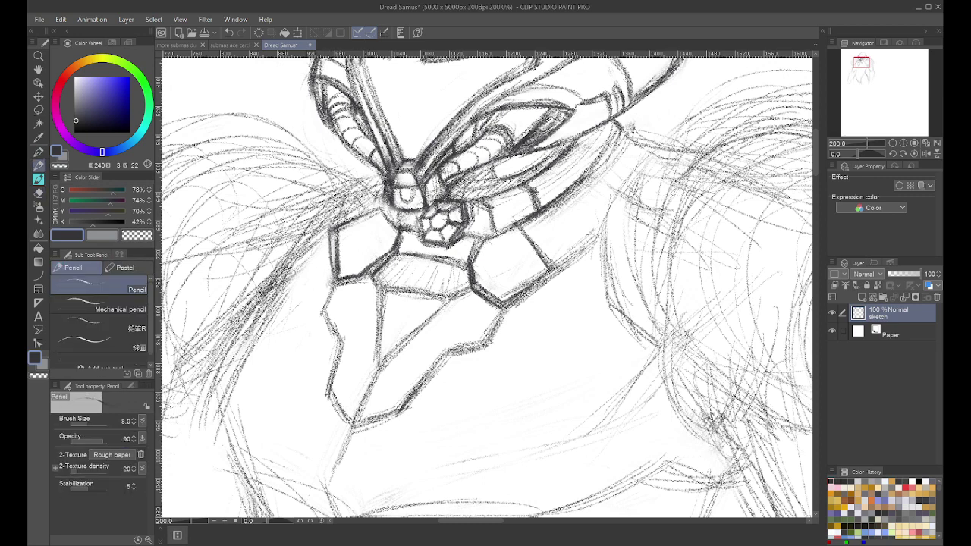
drag(335, 229, 332, 279)
Step: Draw the far collar's rear edge rising toward the neck and darken the plate's top edge and far jaw curve
drag(349, 189, 340, 239)
drag(379, 207, 343, 222)
drag(344, 221, 334, 226)
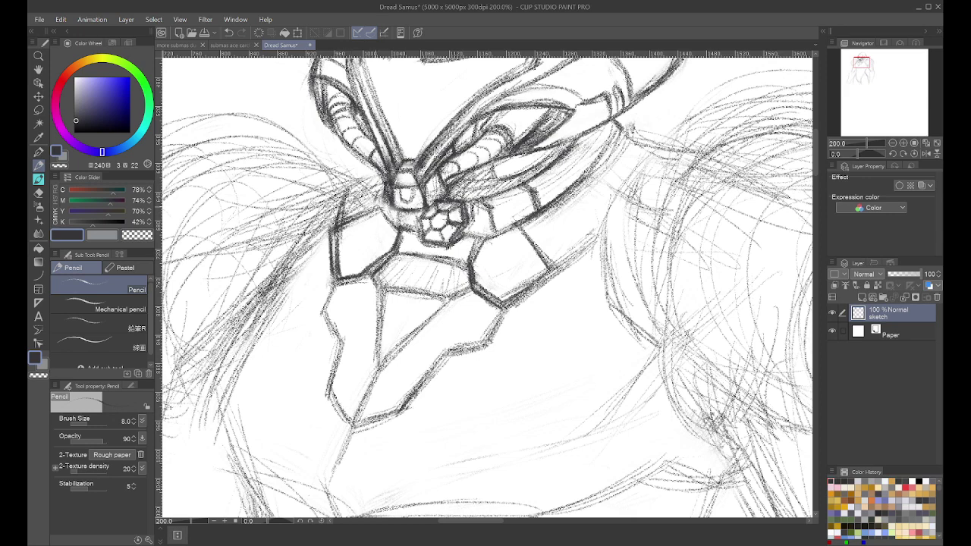
drag(379, 205, 351, 218)
mouse_move(386, 186)
mouse_down()
mouse_move(379, 213)
mouse_move(394, 229)
mouse_move(412, 225)
mouse_up()
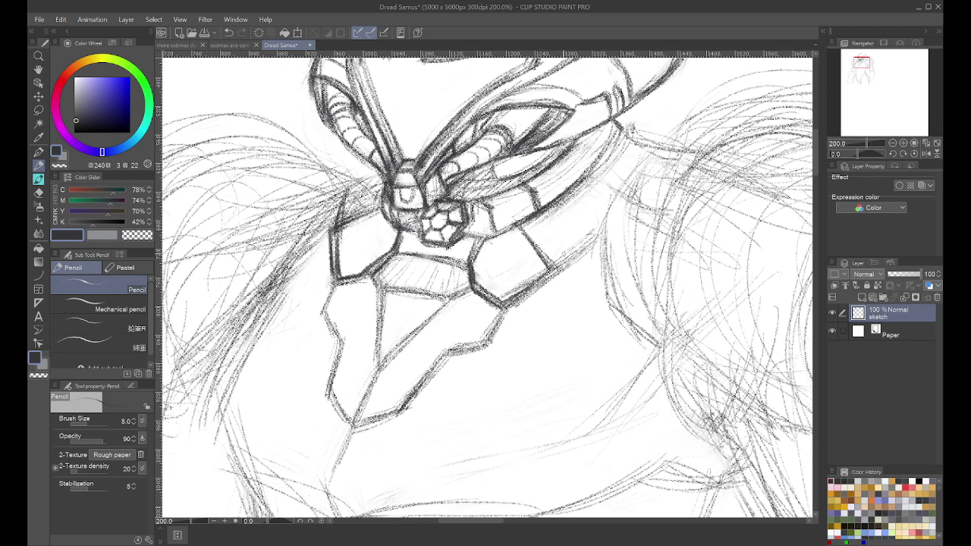
Step: Draw the near collar's angled rear edge and clean up and redraw its lower edge to the emblem corner
drag(561, 266, 576, 250)
drag(606, 183, 576, 258)
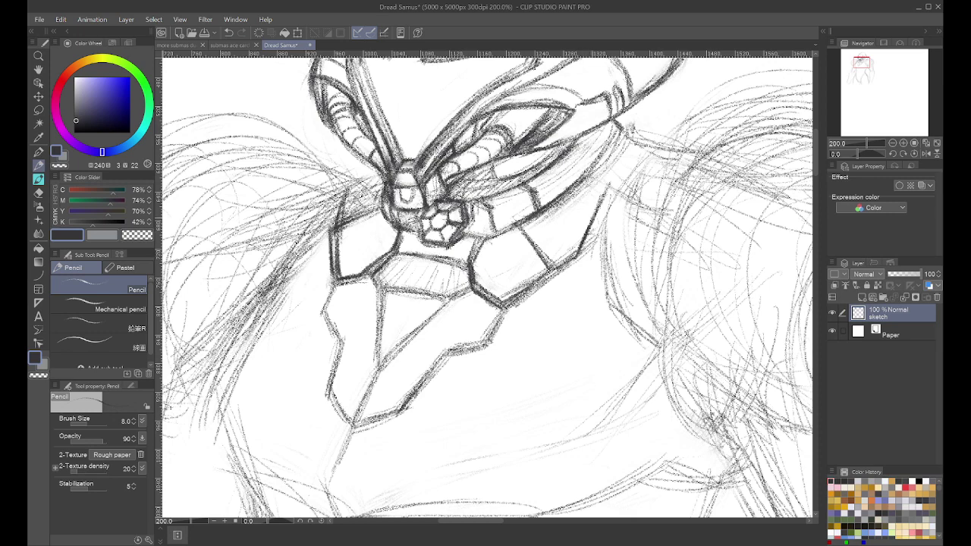
drag(595, 215, 574, 254)
mouse_move(604, 197)
mouse_down()
mouse_move(576, 261)
mouse_move(554, 271)
mouse_move(577, 251)
mouse_move(506, 308)
mouse_up()
key(e)
drag(543, 266, 528, 280)
key(p)
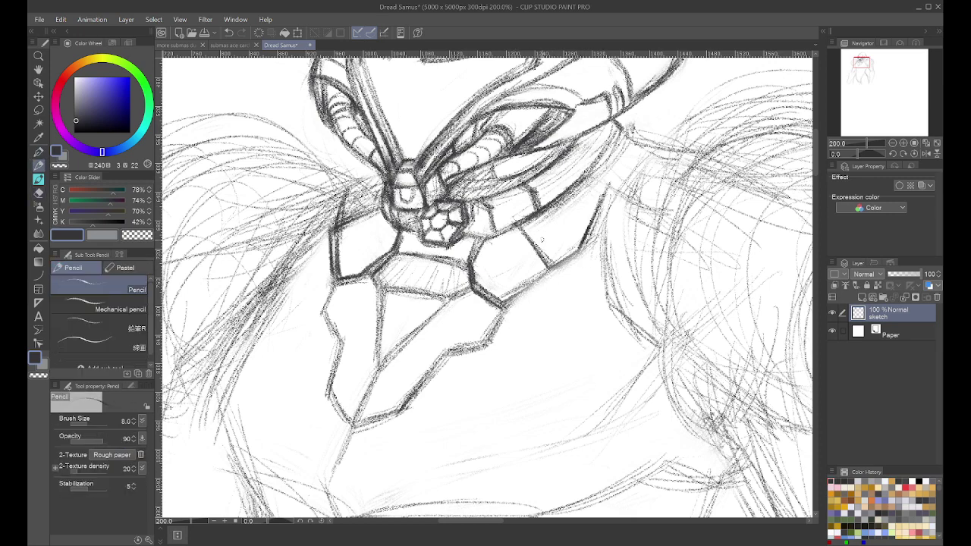
drag(571, 258, 502, 311)
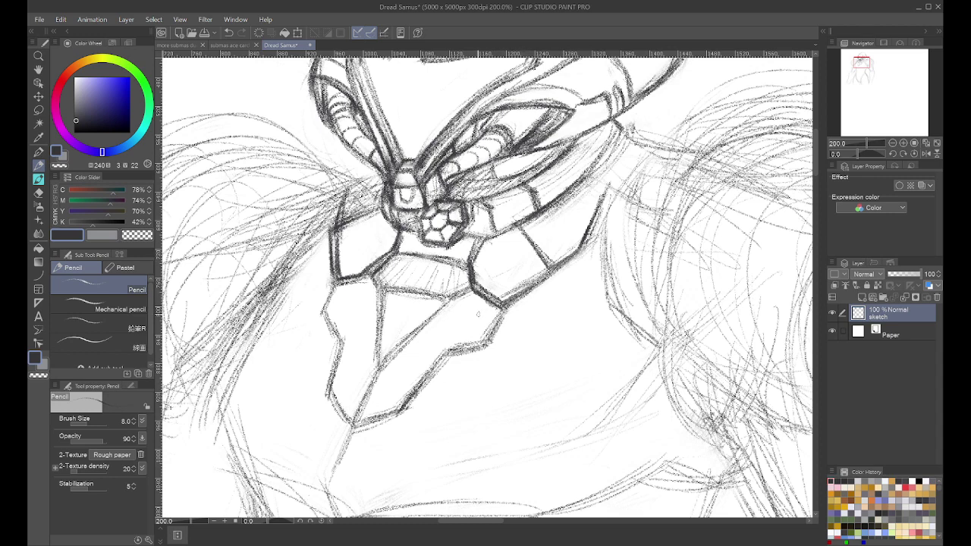
Step: Redraw the far collar's rear edge behind the jaw and close its top against the helmet
click(214, 521)
click(214, 521)
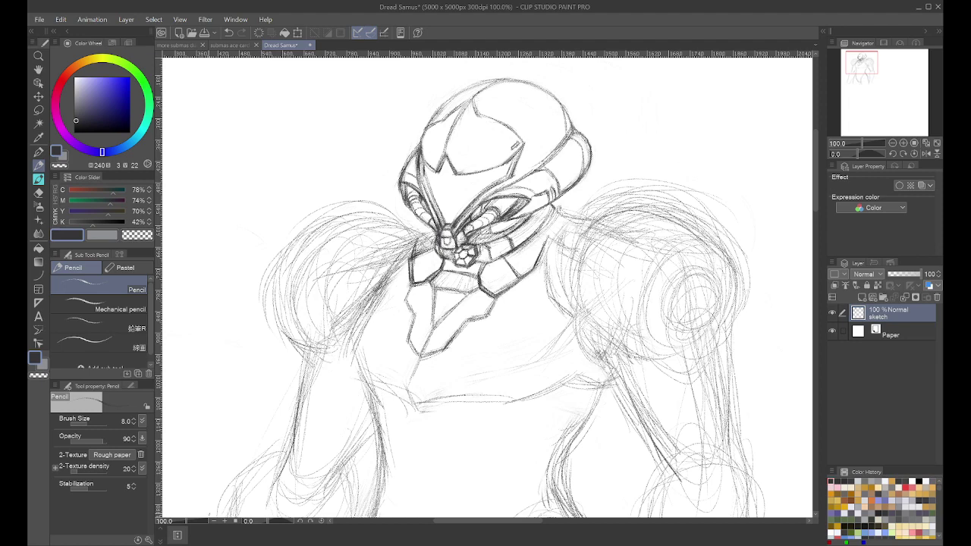
click(224, 521)
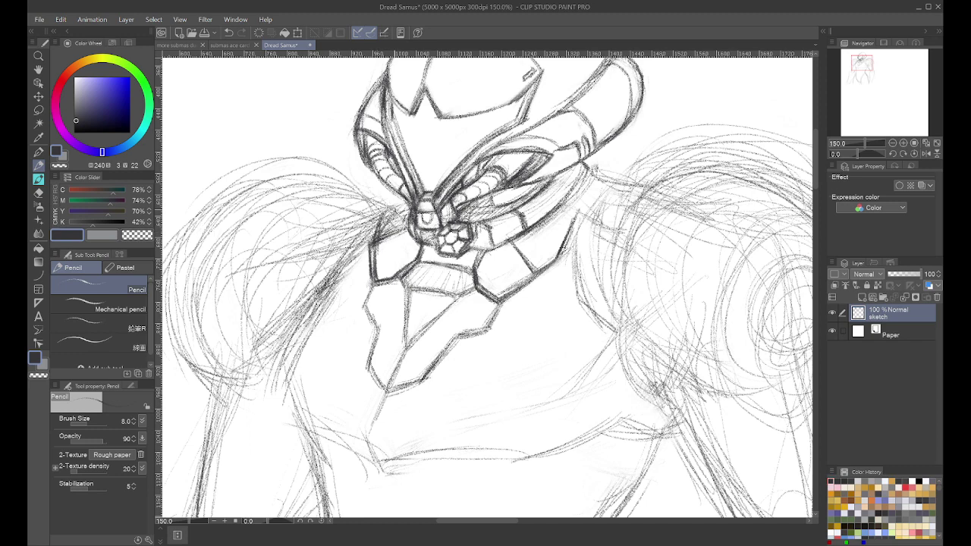
mouse_move(390, 212)
mouse_down()
mouse_move(415, 204)
mouse_move(368, 243)
mouse_move(363, 189)
mouse_move(372, 244)
mouse_up()
key(e)
key(p)
drag(393, 211, 365, 249)
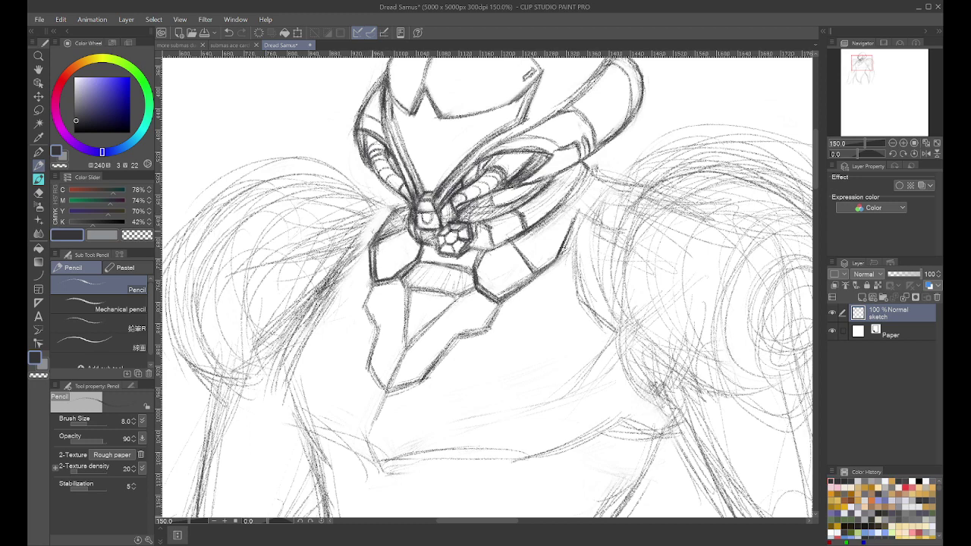
drag(406, 205, 392, 210)
Step: Draw the near collar's rear corner extending toward the shoulder and darken the neck line behind the jaw
drag(567, 199, 618, 220)
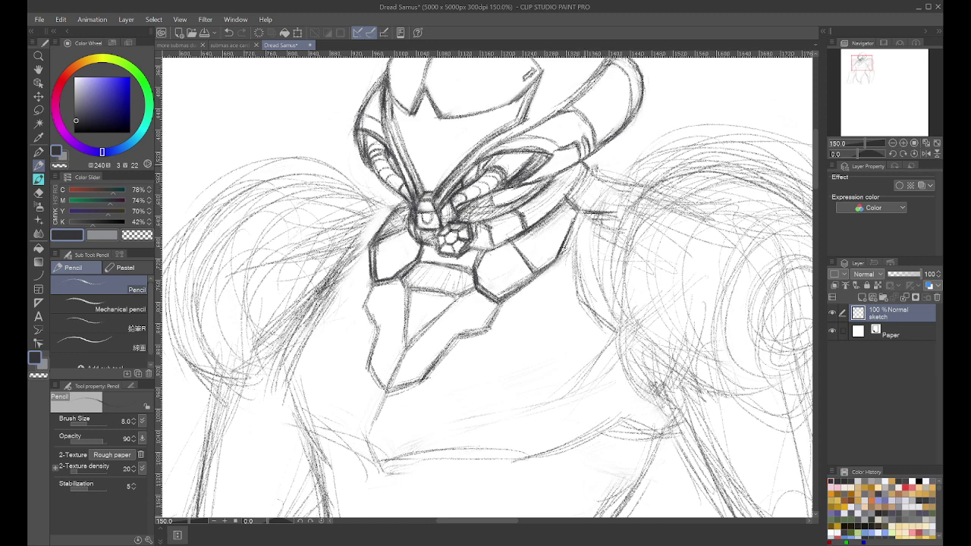
mouse_move(584, 164)
mouse_down()
mouse_move(564, 201)
mouse_move(572, 176)
mouse_move(591, 173)
mouse_up()
mouse_move(596, 173)
mouse_down()
mouse_move(640, 191)
mouse_move(601, 185)
mouse_move(595, 206)
mouse_up()
key(e)
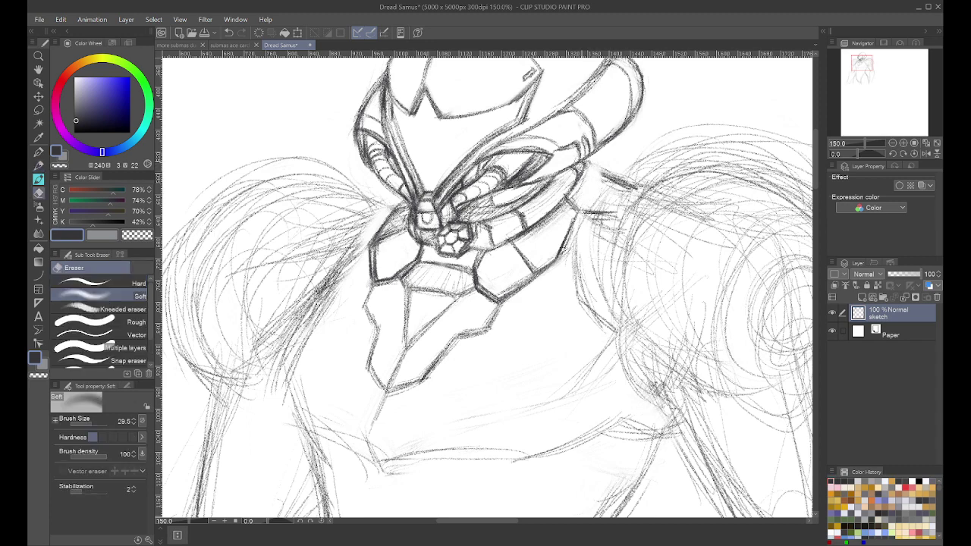
key(p)
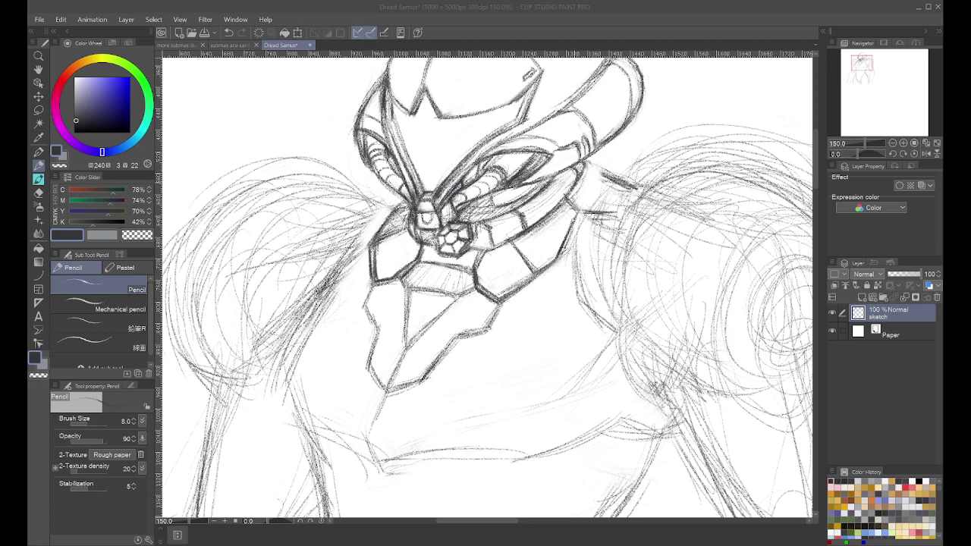
Step: Erase the rear end of the near jaw and redraw its edge where it meets the neck
key(e)
drag(588, 169, 560, 208)
key(p)
mouse_move(586, 160)
mouse_down()
mouse_move(557, 190)
mouse_move(586, 172)
mouse_move(631, 190)
mouse_move(596, 170)
mouse_move(625, 187)
mouse_move(588, 182)
mouse_move(537, 230)
mouse_up()
key(e)
key(p)
key(p)
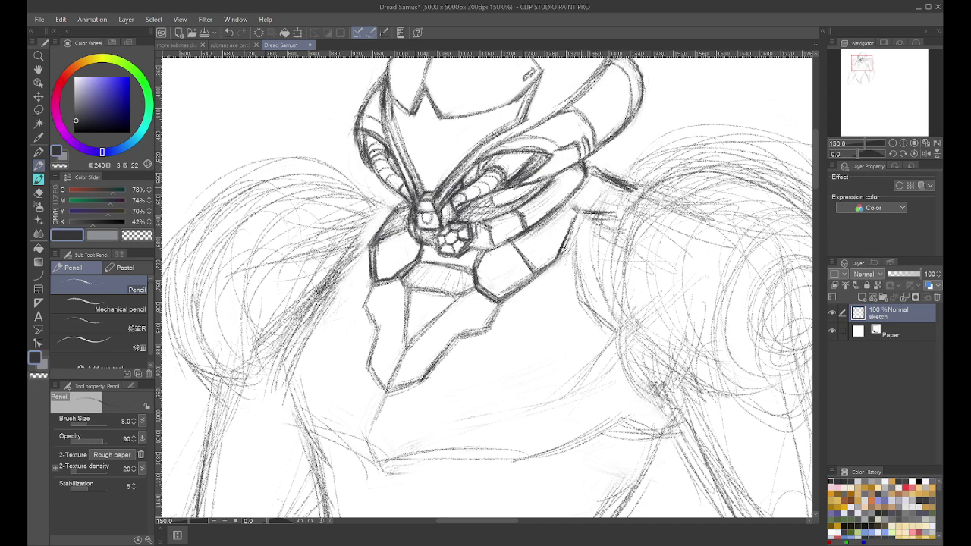
Step: Redraw the near collar's rear corner and the chest line below it, and erase the heavy shoulder line
mouse_move(576, 193)
mouse_down()
mouse_move(541, 226)
mouse_move(580, 210)
mouse_move(558, 257)
mouse_up()
mouse_move(577, 216)
mouse_down()
mouse_move(556, 261)
mouse_move(609, 215)
mouse_move(578, 266)
mouse_move(604, 338)
mouse_up()
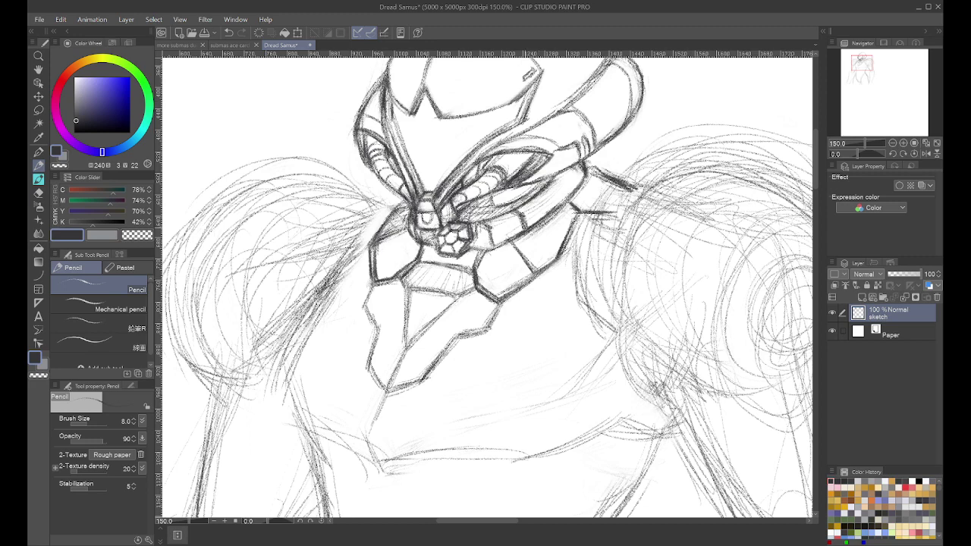
key(e)
mouse_move(603, 174)
mouse_down()
mouse_move(637, 188)
mouse_move(598, 172)
mouse_move(629, 197)
mouse_move(593, 172)
mouse_up()
key(p)
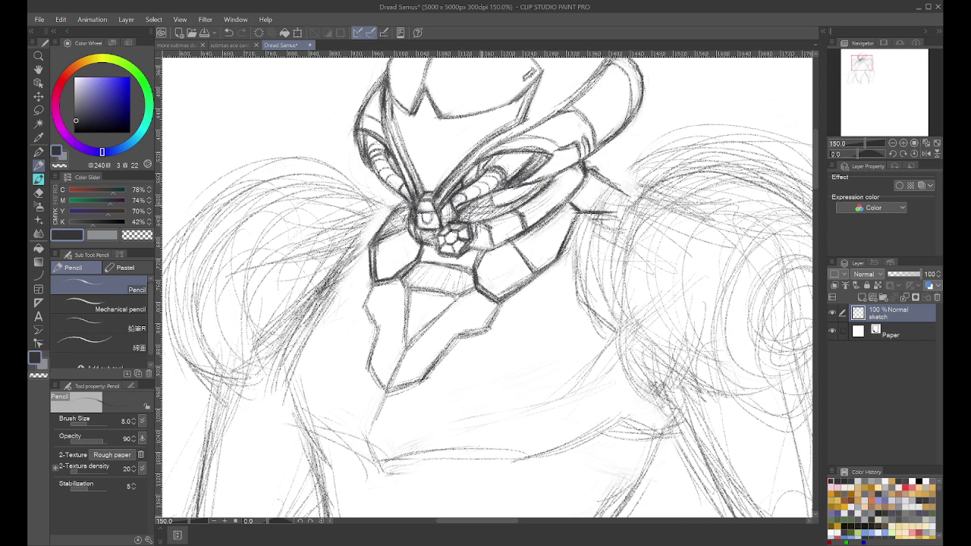
Step: Hatch the near jaw plates and darken their front divider and rear tip
mouse_move(555, 186)
mouse_down()
mouse_move(543, 192)
mouse_move(564, 203)
mouse_move(525, 214)
mouse_up()
drag(518, 219, 486, 228)
drag(490, 226, 498, 245)
drag(493, 229, 497, 244)
mouse_move(574, 167)
mouse_down()
mouse_move(566, 174)
mouse_move(582, 188)
mouse_up()
mouse_move(576, 172)
mouse_down()
mouse_move(584, 186)
mouse_move(558, 175)
mouse_up()
Step: Undo the last strokes, redraw the chin corner beside the canister, and darken the far collar plate's top edge
drag(421, 232, 429, 237)
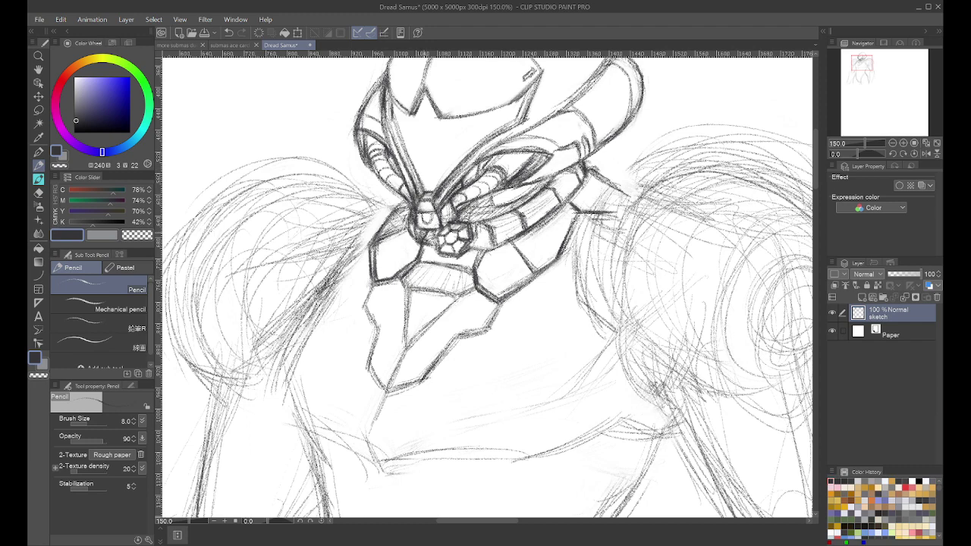
key(ctrl+z)
key(ctrl+z)
drag(419, 229, 423, 236)
drag(402, 226, 373, 239)
drag(398, 228, 370, 241)
Step: Darken the stepped outer outline of the chest emblem on both sides down to its lower point
drag(485, 329, 460, 335)
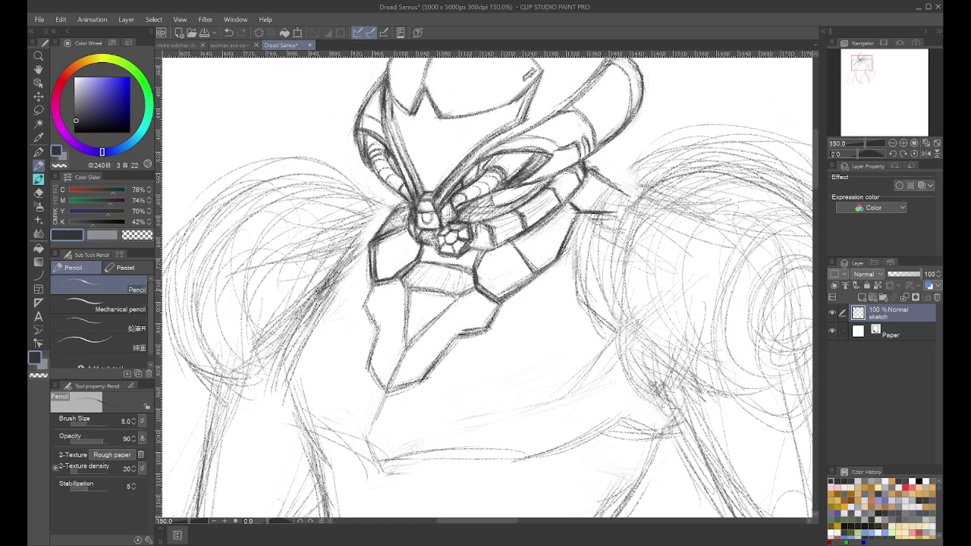
mouse_move(373, 286)
mouse_down()
mouse_move(365, 307)
mouse_move(379, 325)
mouse_move(374, 358)
mouse_up()
drag(367, 323, 374, 370)
mouse_move(461, 333)
mouse_down()
mouse_move(424, 380)
mouse_move(374, 390)
mouse_up()
mouse_move(415, 351)
mouse_down()
mouse_move(372, 417)
mouse_move(374, 393)
mouse_up()
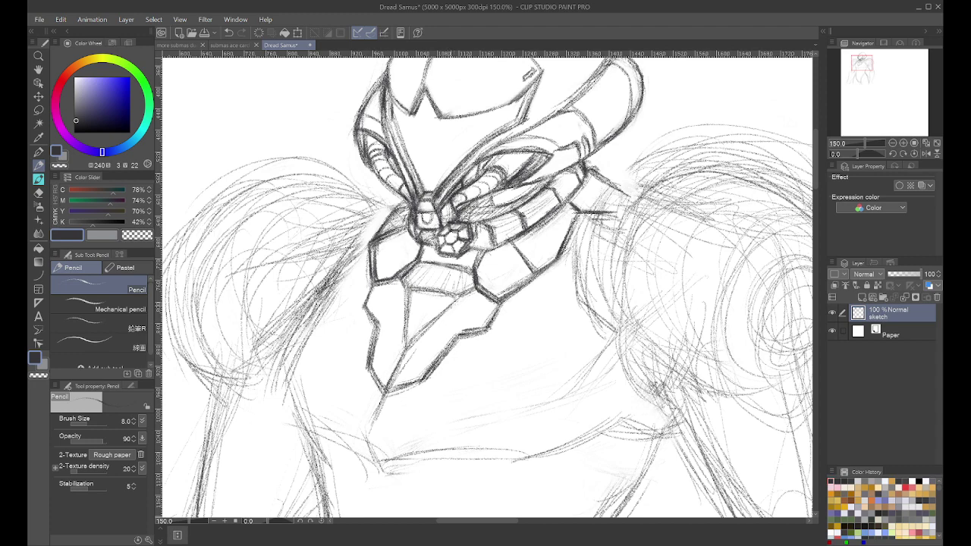
Step: Redraw the chest emblem's inner centre crease and the converging lines above it, erasing stray marks around its lower point
mouse_move(454, 305)
mouse_down()
mouse_move(414, 336)
mouse_move(396, 383)
mouse_up()
key(e)
drag(447, 325, 418, 379)
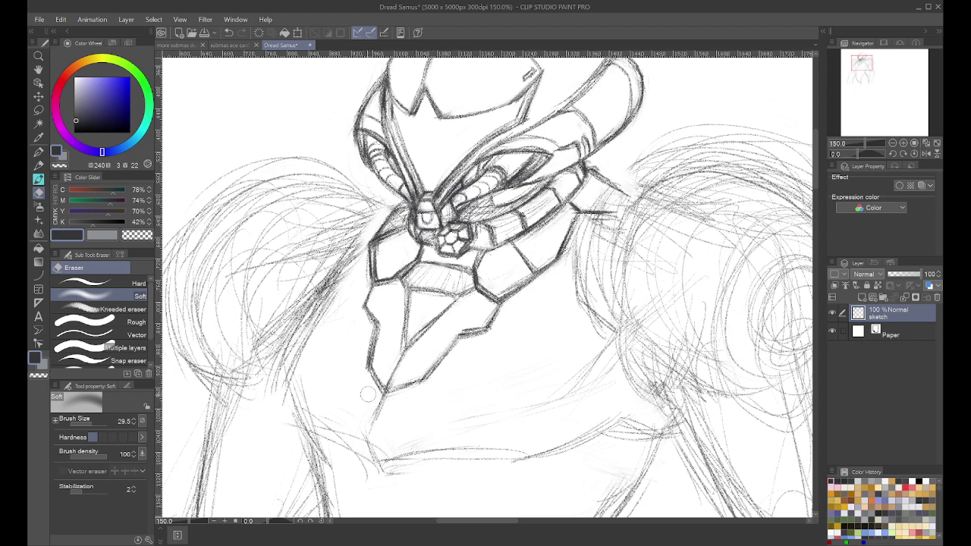
drag(375, 401, 371, 405)
key(p)
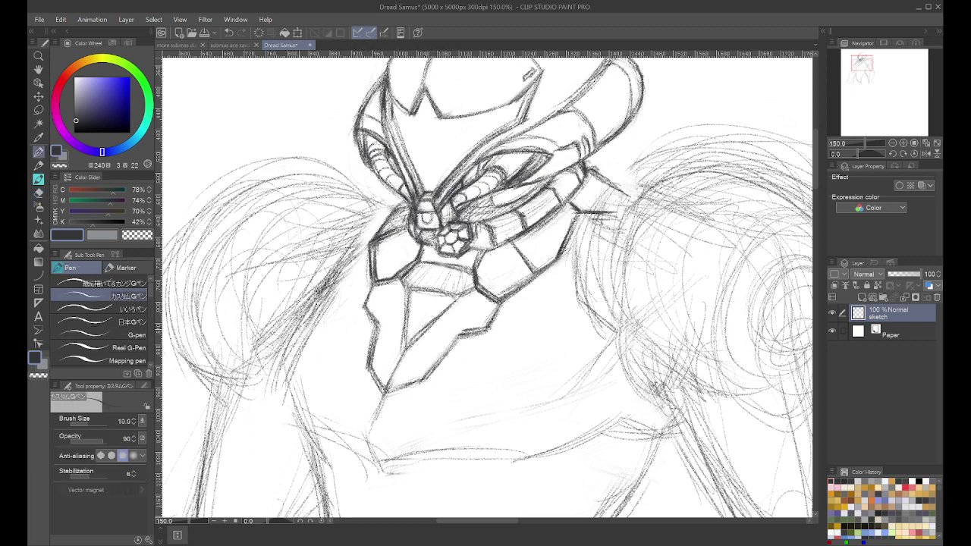
mouse_move(404, 346)
mouse_down()
mouse_move(386, 392)
mouse_move(388, 381)
mouse_up()
drag(427, 327, 407, 346)
drag(408, 308, 406, 344)
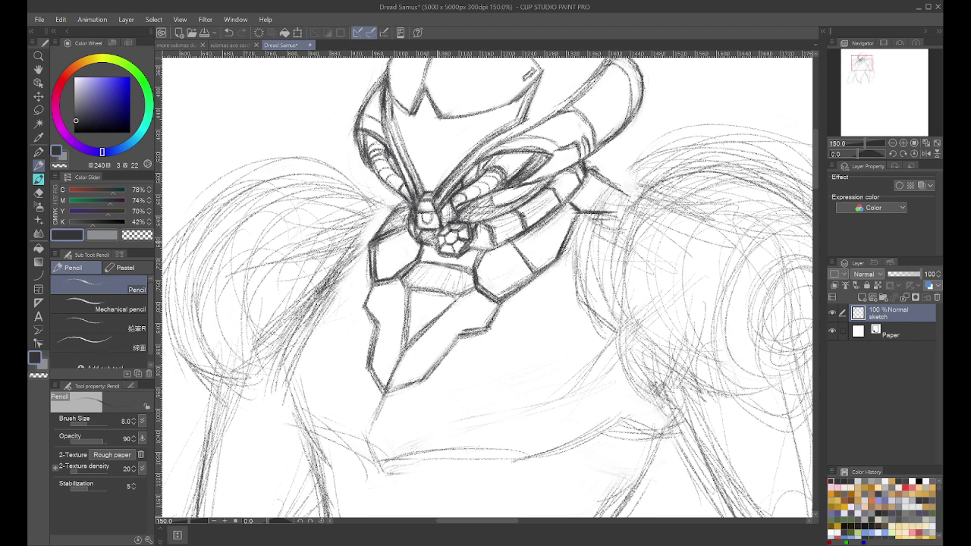
Step: Darken the outline of the front collar plate below the chin and hatch its interior
mouse_move(473, 287)
mouse_down()
mouse_move(458, 298)
mouse_move(407, 288)
mouse_move(408, 270)
mouse_move(467, 271)
mouse_up()
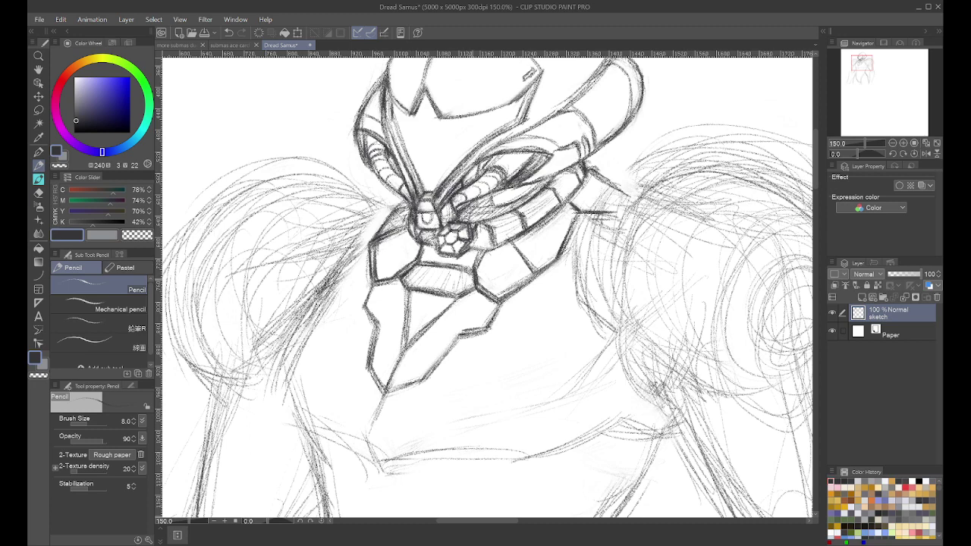
drag(478, 253, 465, 289)
drag(458, 271, 454, 290)
drag(431, 272, 415, 286)
drag(465, 267, 402, 278)
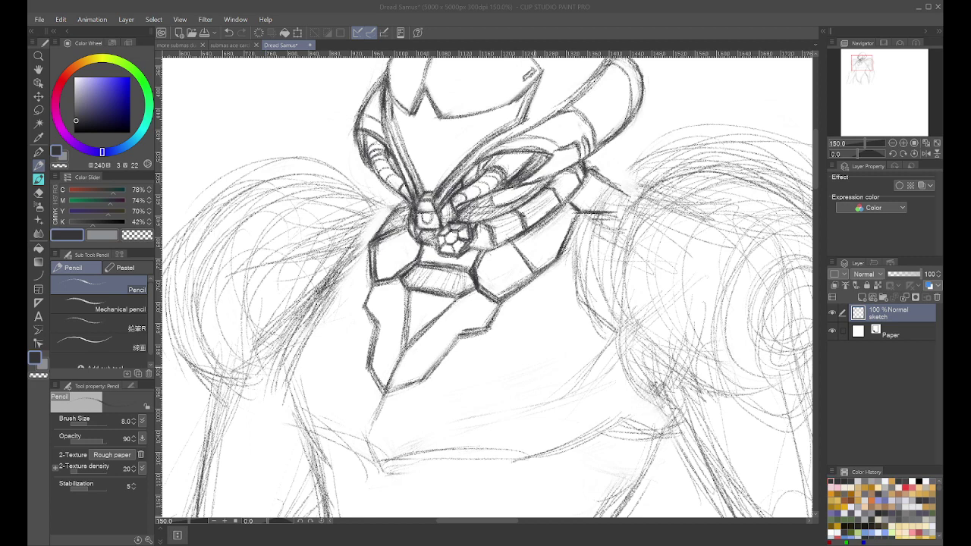
Step: Erase the rough chest line below the near collar and redraw it as an angular edge bending toward the near shoulder
mouse_move(561, 258)
mouse_down()
mouse_move(574, 305)
mouse_move(566, 287)
mouse_move(607, 312)
mouse_move(610, 345)
mouse_move(591, 292)
mouse_move(592, 227)
mouse_move(576, 258)
mouse_move(587, 314)
mouse_up()
key(e)
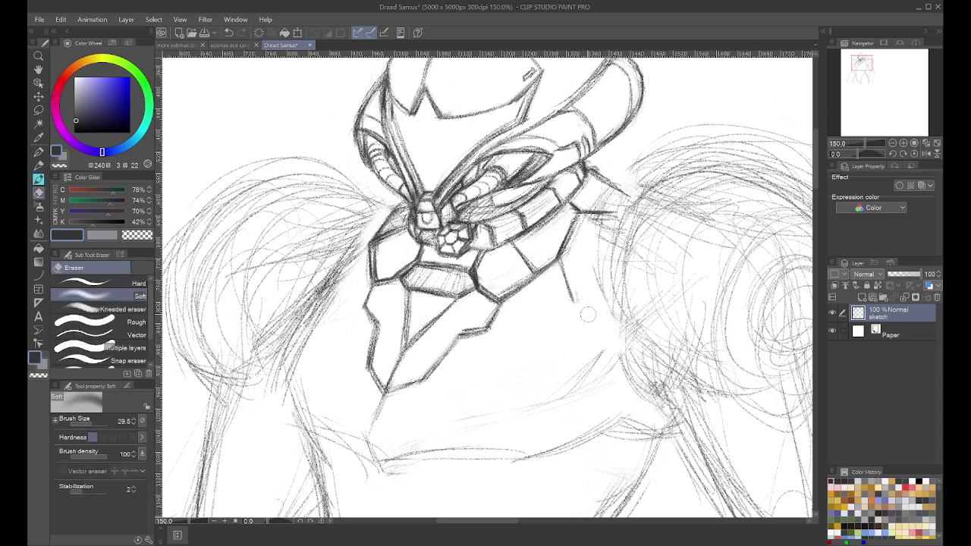
key(p)
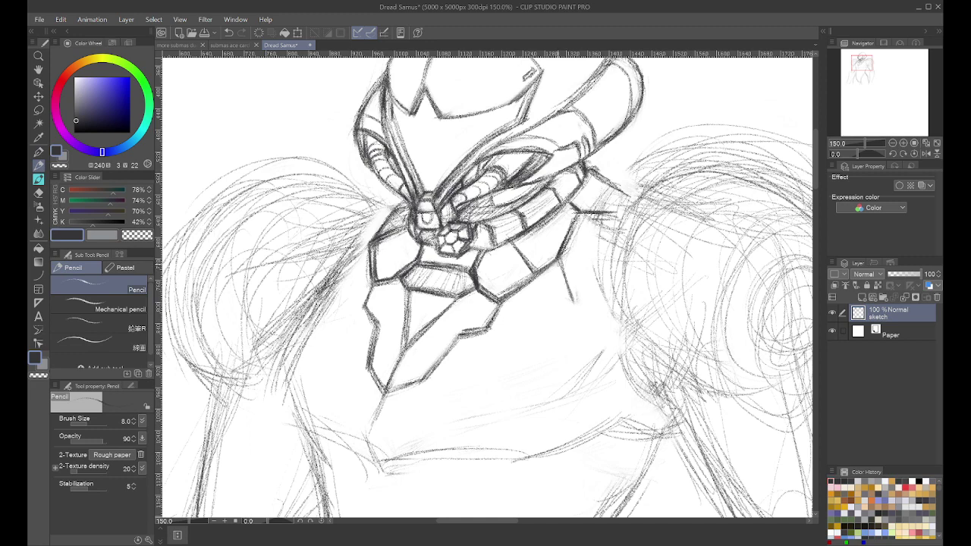
drag(558, 260, 577, 315)
drag(575, 308, 611, 326)
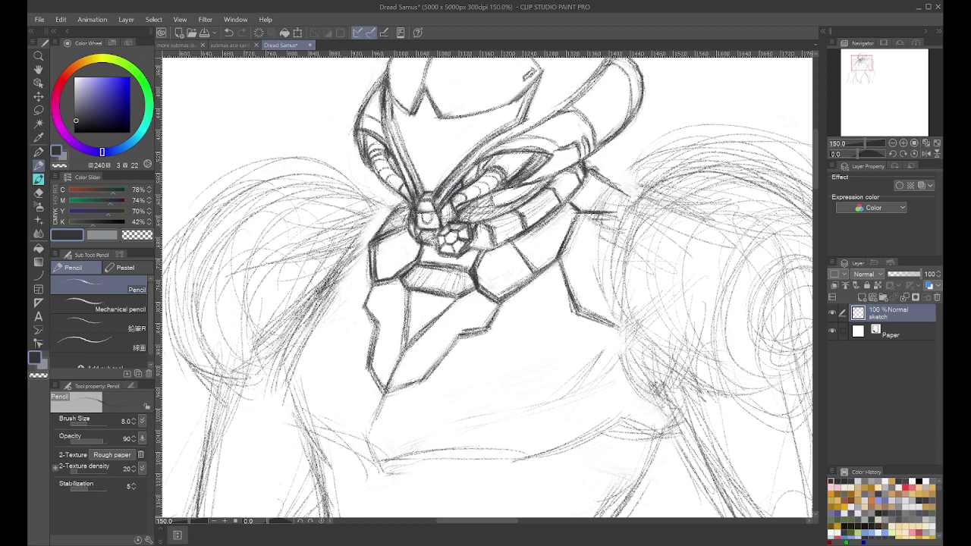
Step: Hatch behind the near collar, clean up its rear corner, and redraw its edge with two connecting lines to the near shoulder
mouse_move(580, 219)
mouse_down()
mouse_move(611, 233)
mouse_move(627, 289)
mouse_up()
drag(580, 244, 628, 307)
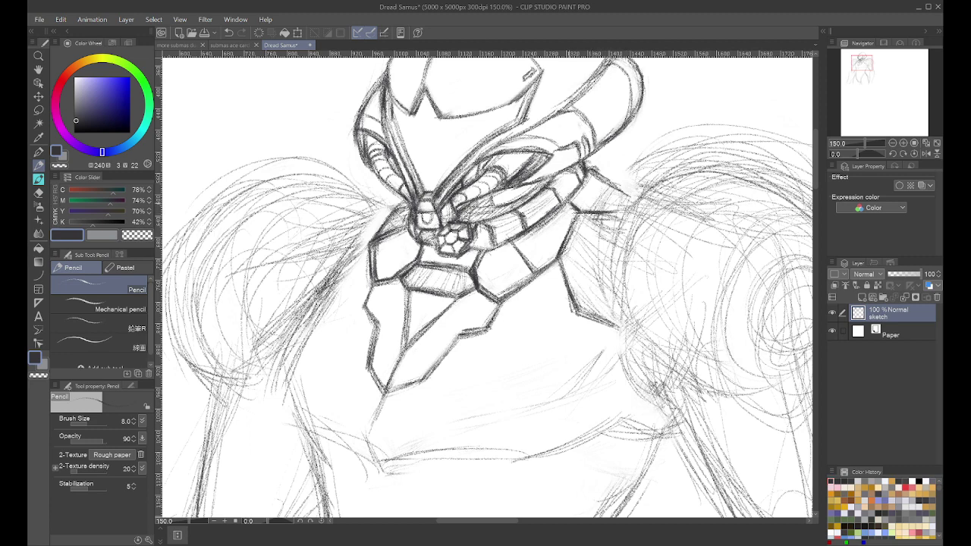
key(e)
mouse_move(592, 195)
mouse_down()
mouse_move(568, 220)
mouse_move(592, 206)
mouse_move(550, 246)
mouse_up()
key(p)
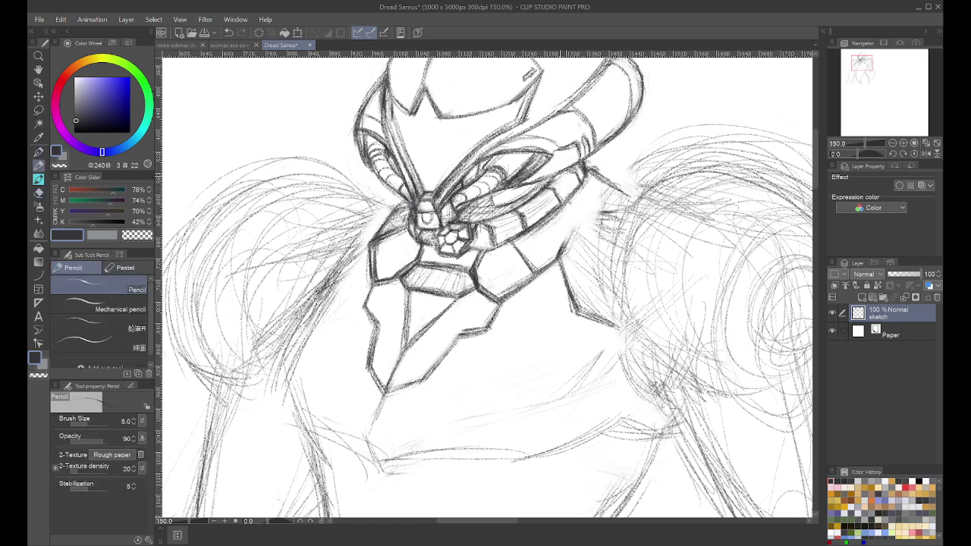
drag(582, 213, 554, 261)
drag(582, 196, 577, 211)
drag(599, 209, 629, 210)
drag(584, 174, 607, 184)
mouse_move(612, 186)
mouse_down()
mouse_move(640, 197)
mouse_move(628, 191)
mouse_up()
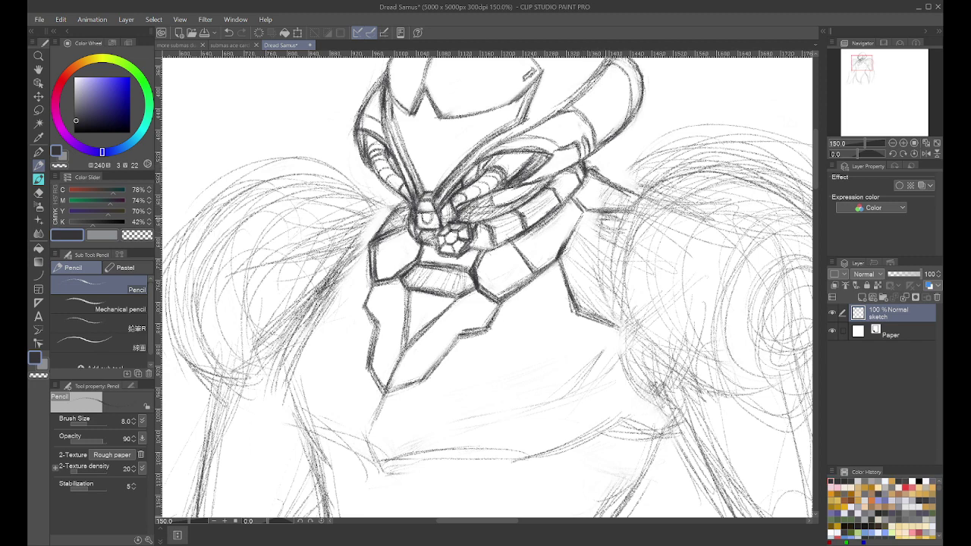
Step: Shade the gap between the near collar and the near shoulder with long hatching strokes
mouse_move(582, 220)
mouse_down()
mouse_move(632, 251)
mouse_move(595, 312)
mouse_up()
drag(612, 255, 607, 302)
drag(614, 303, 653, 364)
mouse_move(608, 244)
mouse_down()
mouse_move(621, 353)
mouse_move(643, 362)
mouse_up()
drag(596, 276, 593, 315)
drag(605, 324, 631, 375)
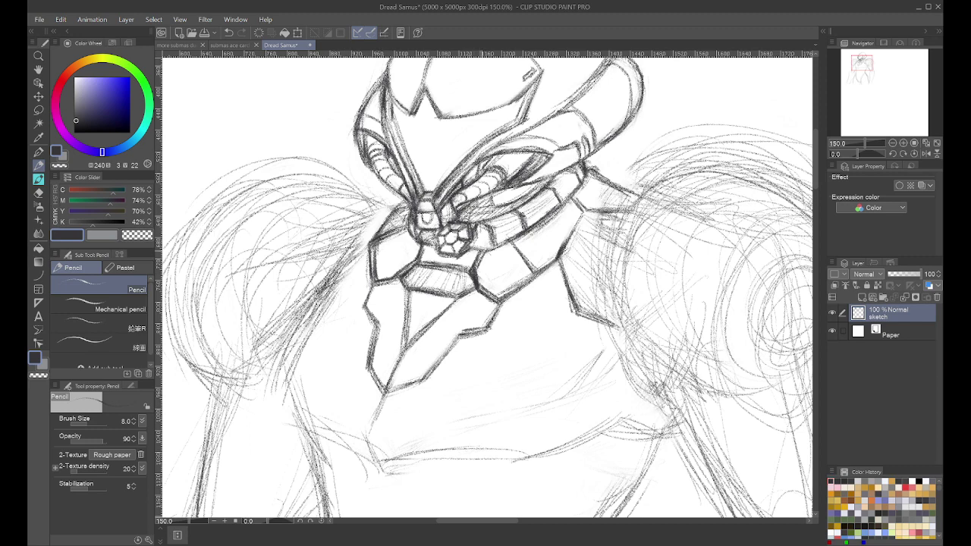
Step: Darken the near collar's front divider and the chest emblem's stepped outline down to its lower point
mouse_move(468, 248)
mouse_down()
mouse_move(485, 251)
mouse_move(532, 225)
mouse_move(520, 231)
mouse_up()
mouse_move(505, 301)
mouse_down()
mouse_move(489, 333)
mouse_move(463, 336)
mouse_up()
drag(365, 308, 374, 329)
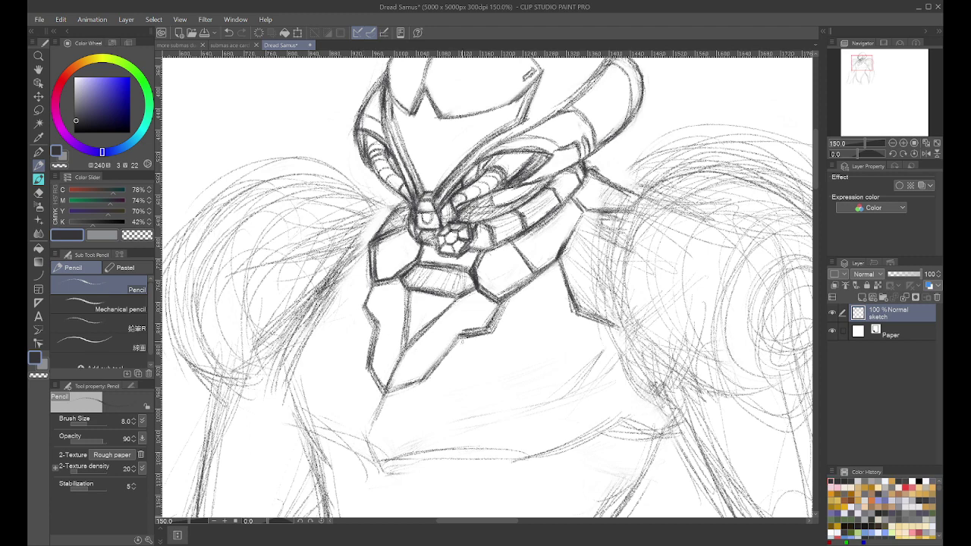
drag(464, 335, 426, 385)
mouse_move(452, 350)
mouse_down()
mouse_move(426, 382)
mouse_move(380, 397)
mouse_up()
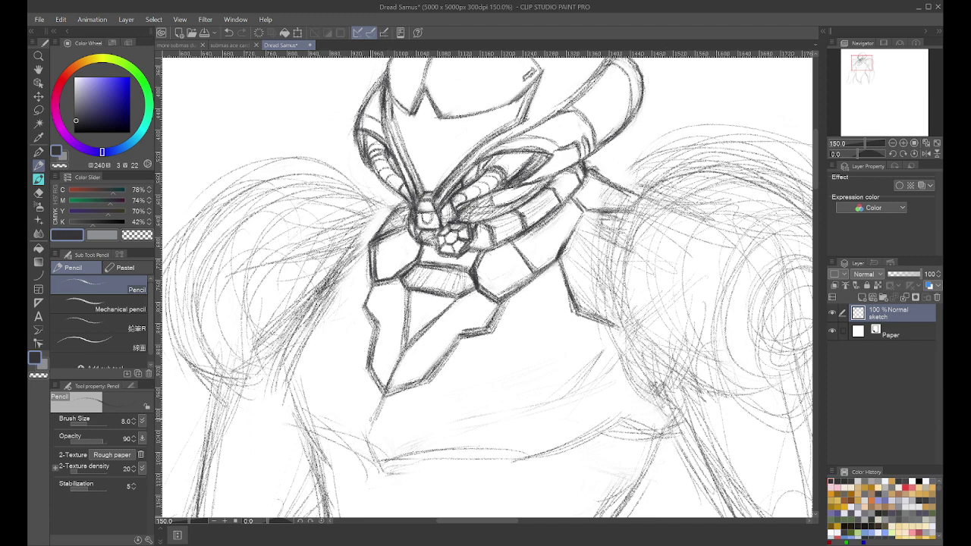
Step: Draw the lower chest plate's angular edge around a point below the emblem, extending it along the near side
mouse_move(383, 398)
mouse_down()
mouse_move(365, 440)
mouse_move(430, 431)
mouse_up()
mouse_move(370, 442)
mouse_down()
mouse_move(429, 432)
mouse_move(401, 435)
mouse_up()
mouse_move(333, 417)
mouse_down()
mouse_move(364, 444)
mouse_move(348, 437)
mouse_move(427, 436)
mouse_move(334, 423)
mouse_move(327, 388)
mouse_move(349, 437)
mouse_move(363, 444)
mouse_move(332, 396)
mouse_up()
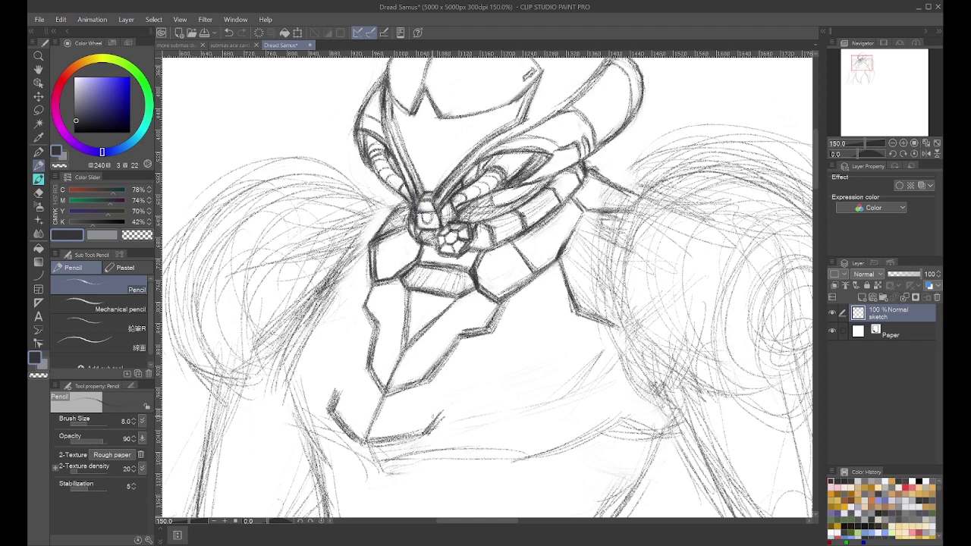
mouse_move(445, 406)
mouse_down()
mouse_move(431, 430)
mouse_move(523, 377)
mouse_move(450, 413)
mouse_up()
mouse_move(513, 381)
mouse_down()
mouse_move(440, 414)
mouse_move(448, 408)
mouse_up()
drag(527, 380, 449, 409)
drag(517, 384, 441, 414)
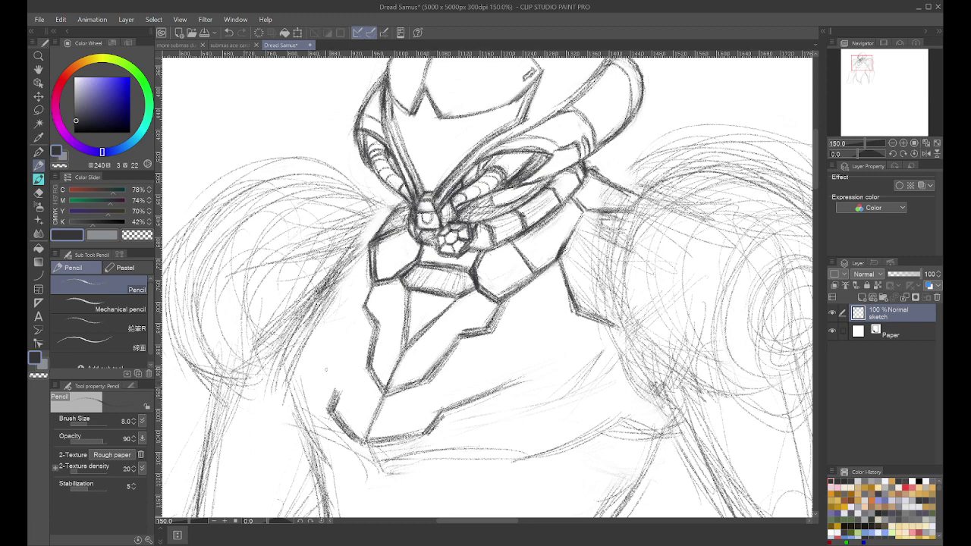
Step: Extend the lower chest plate's edge up the far side and close both plates with upper and side edges
drag(339, 388, 320, 336)
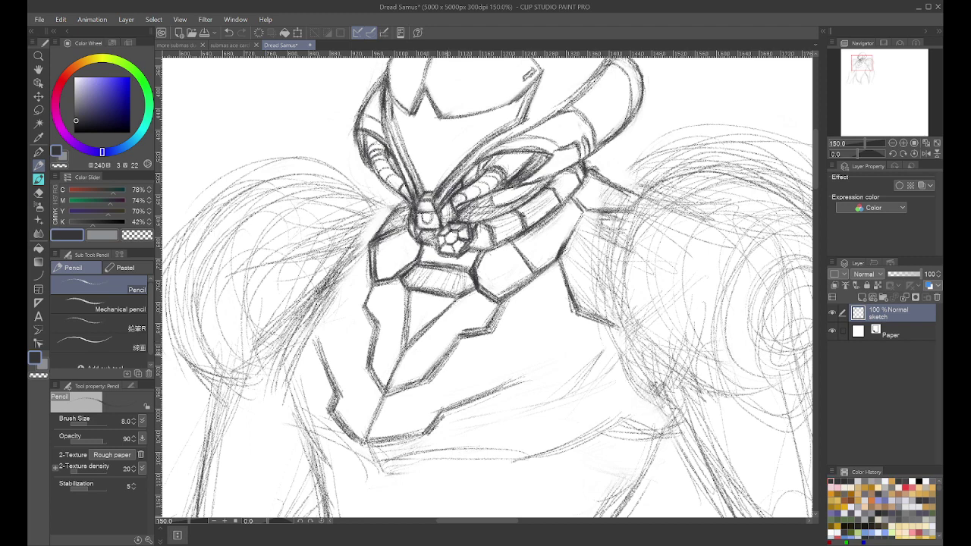
mouse_move(492, 335)
mouse_down()
mouse_move(518, 333)
mouse_move(532, 379)
mouse_up()
mouse_move(521, 340)
mouse_down()
mouse_move(531, 377)
mouse_move(454, 407)
mouse_up()
mouse_move(361, 309)
mouse_down()
mouse_move(311, 332)
mouse_move(326, 382)
mouse_up()
drag(302, 347, 339, 398)
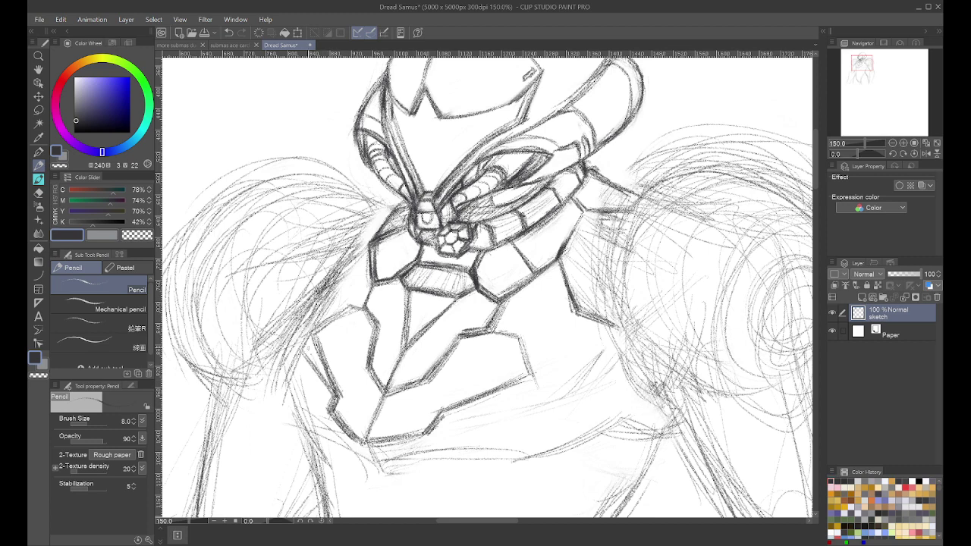
Step: Undo the last strokes, redraw the far plate's outer edge, and erase the front collar plate and the emblem's inner lines
key(ctrl+z)
key(ctrl+z)
key(ctrl+z)
drag(308, 348, 338, 400)
key(e)
mouse_move(458, 295)
mouse_down()
mouse_move(405, 282)
mouse_move(425, 334)
mouse_move(402, 303)
mouse_move(402, 262)
mouse_up()
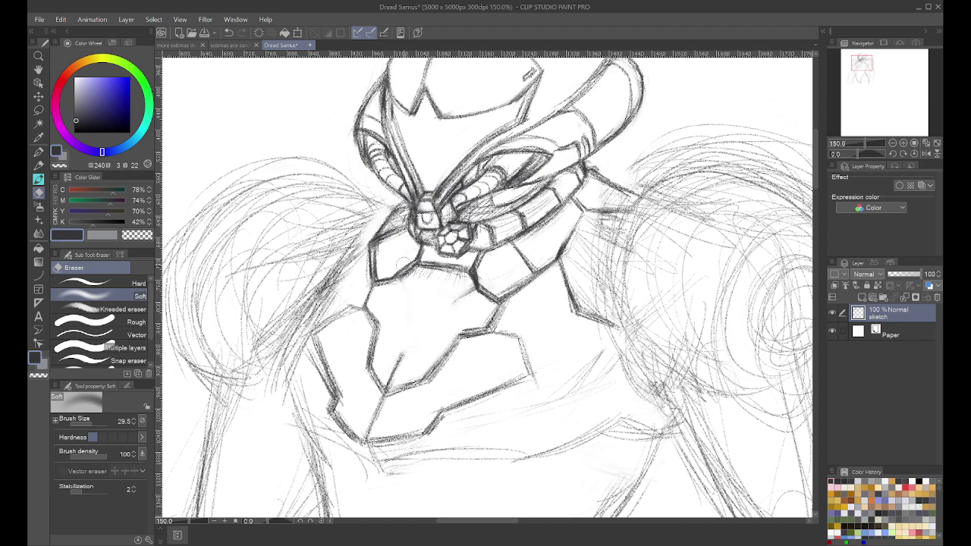
Step: Redraw the front collar plate as a smaller beveled shape with an inverted triangle beneath it
key(p)
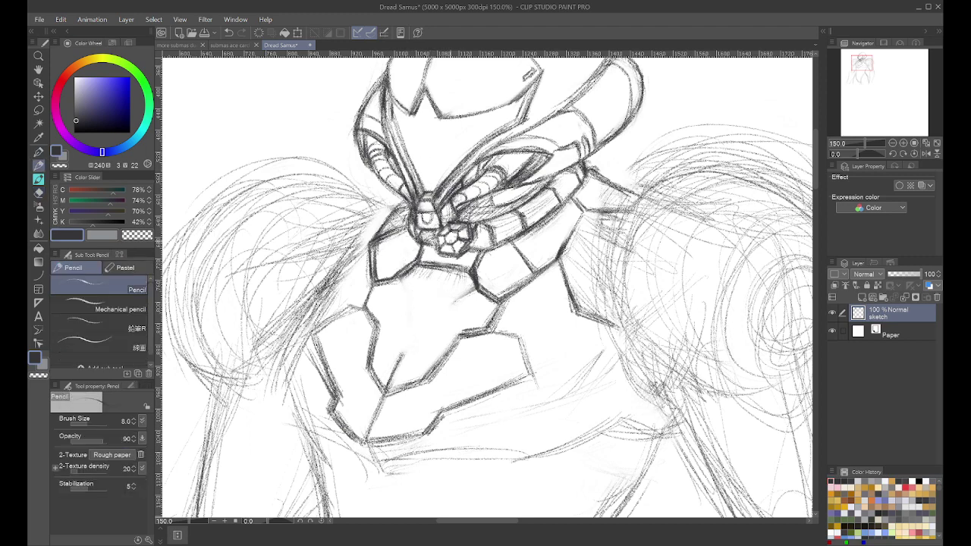
mouse_move(466, 269)
mouse_down()
mouse_move(469, 291)
mouse_move(466, 277)
mouse_move(429, 267)
mouse_move(416, 274)
mouse_move(469, 290)
mouse_move(422, 271)
mouse_move(396, 279)
mouse_up()
mouse_move(406, 277)
mouse_down()
mouse_move(418, 288)
mouse_move(402, 295)
mouse_move(410, 287)
mouse_move(406, 305)
mouse_move(442, 308)
mouse_move(475, 286)
mouse_move(424, 303)
mouse_move(409, 297)
mouse_move(447, 300)
mouse_move(448, 310)
mouse_move(407, 298)
mouse_move(472, 288)
mouse_move(410, 349)
mouse_up()
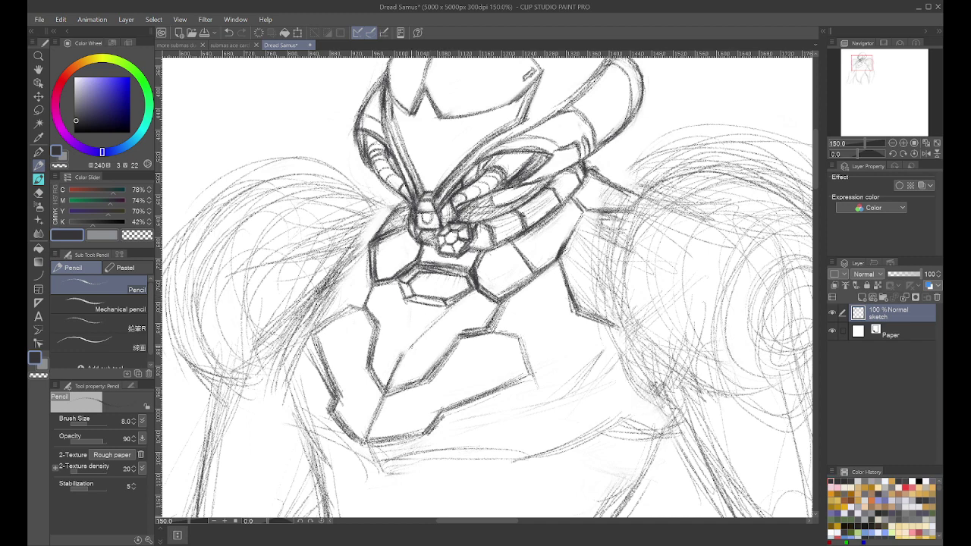
drag(453, 306, 406, 351)
mouse_move(402, 298)
mouse_down()
mouse_move(406, 355)
mouse_move(401, 347)
mouse_up()
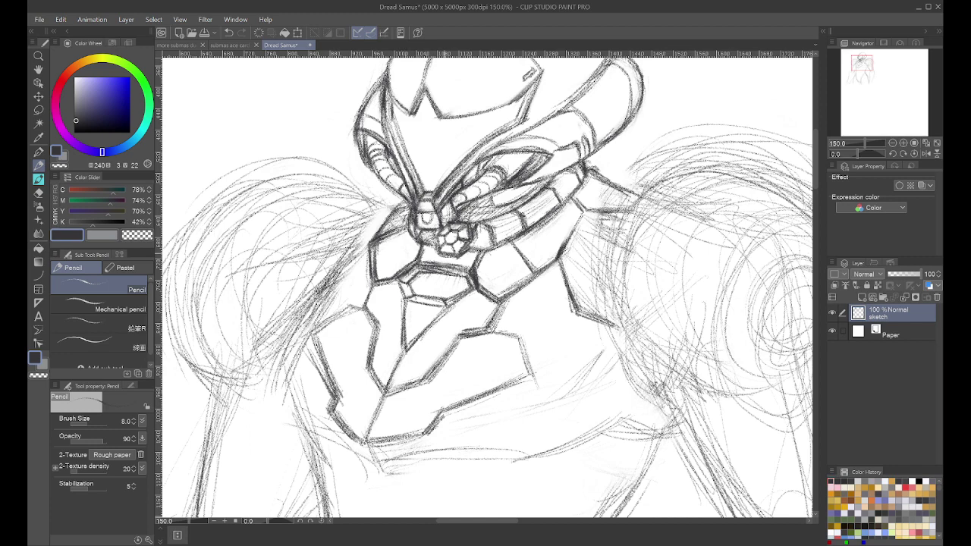
Step: Darken the emblem's upper corners beside the collar and rework the lines running down to its point
drag(450, 225, 452, 233)
drag(400, 286, 402, 303)
mouse_move(399, 279)
mouse_down()
mouse_move(402, 303)
mouse_move(364, 304)
mouse_up()
mouse_move(495, 303)
mouse_down()
mouse_move(485, 329)
mouse_move(416, 342)
mouse_up()
key(e)
key(p)
mouse_move(443, 308)
mouse_down()
mouse_move(406, 344)
mouse_move(385, 388)
mouse_up()
key(e)
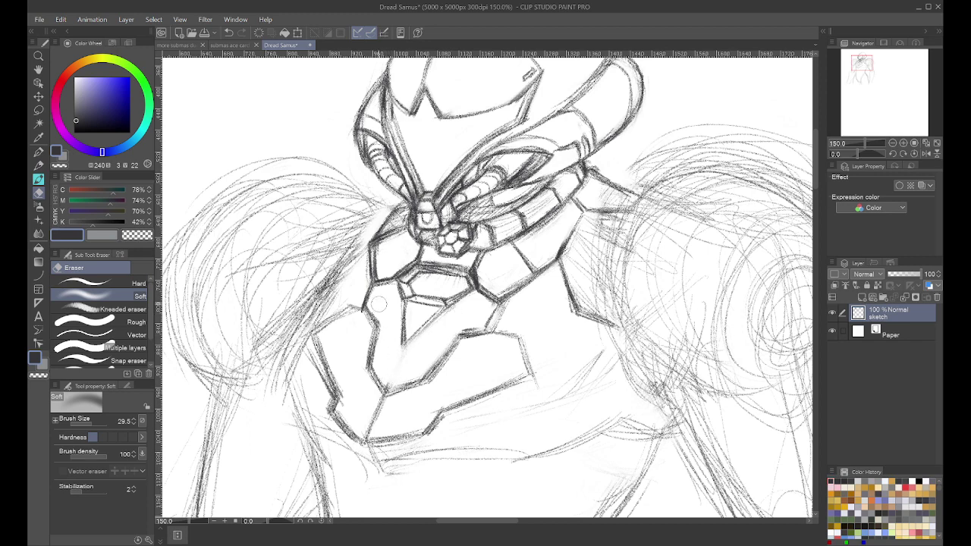
Step: Darken the inverted triangle's sides and redraw the centre line down to the lower chest point
key(p)
drag(437, 317, 406, 340)
drag(404, 306, 390, 386)
drag(403, 347, 385, 392)
drag(446, 306, 404, 343)
drag(429, 313, 409, 335)
drag(401, 300, 387, 384)
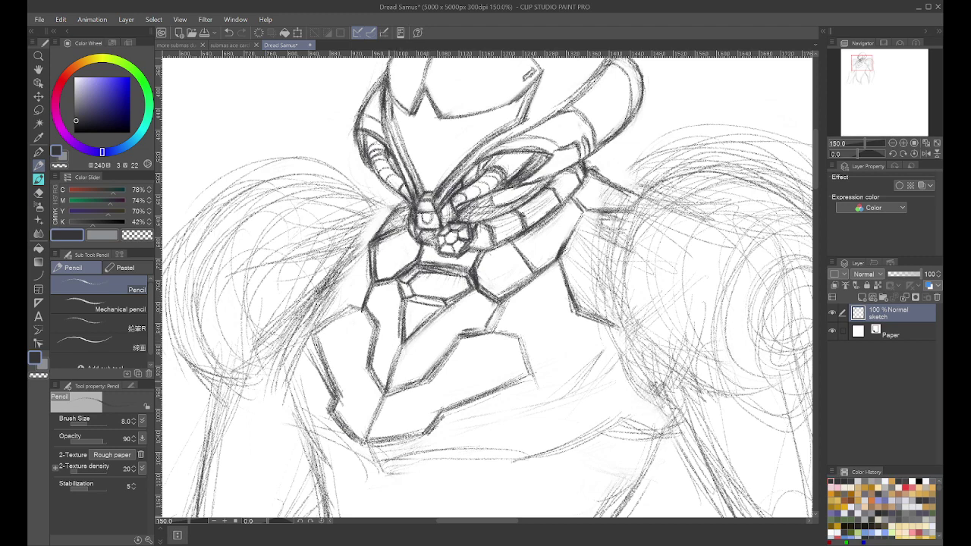
drag(404, 341, 385, 391)
drag(402, 342, 386, 389)
mouse_move(373, 414)
mouse_down()
mouse_move(363, 447)
mouse_move(422, 433)
mouse_up()
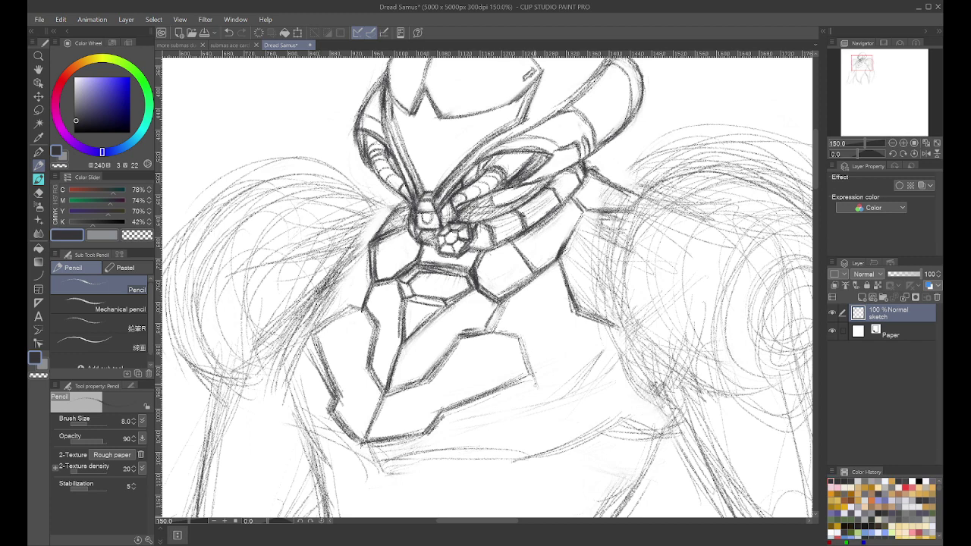
Step: Erase stray chest lines beside the near plate, add a parallel line below its lower edge, and darken its lower corner
key(e)
mouse_move(612, 379)
mouse_down()
mouse_move(508, 403)
mouse_move(574, 379)
mouse_move(556, 413)
mouse_up()
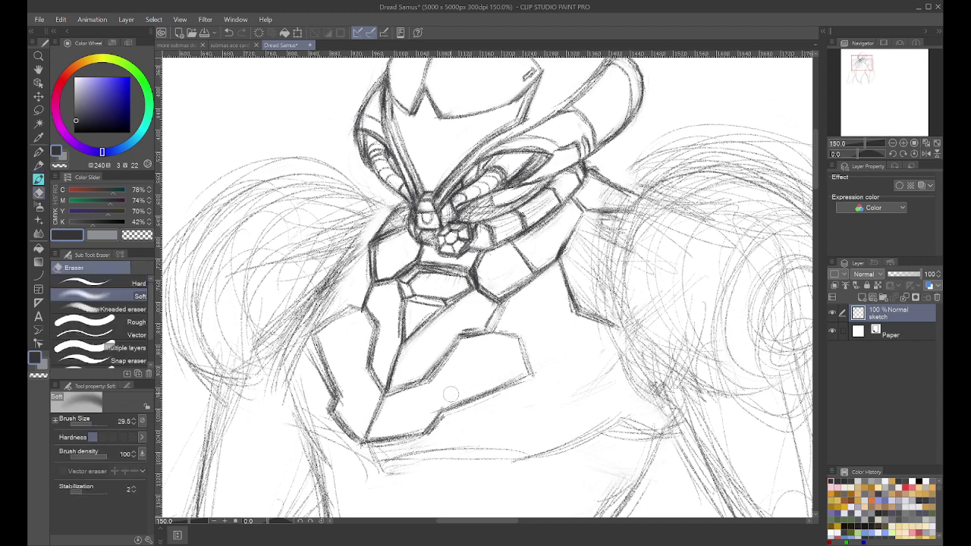
key(p)
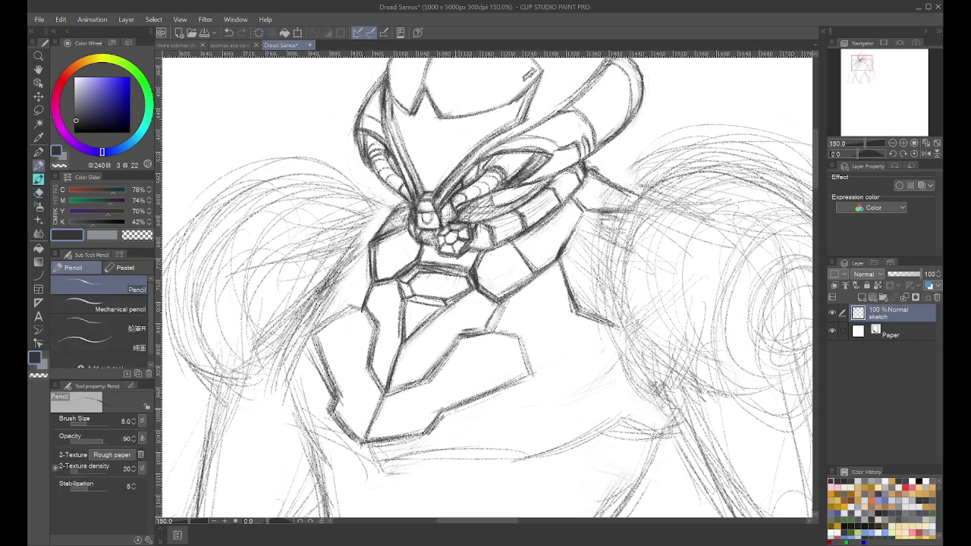
drag(455, 409, 537, 387)
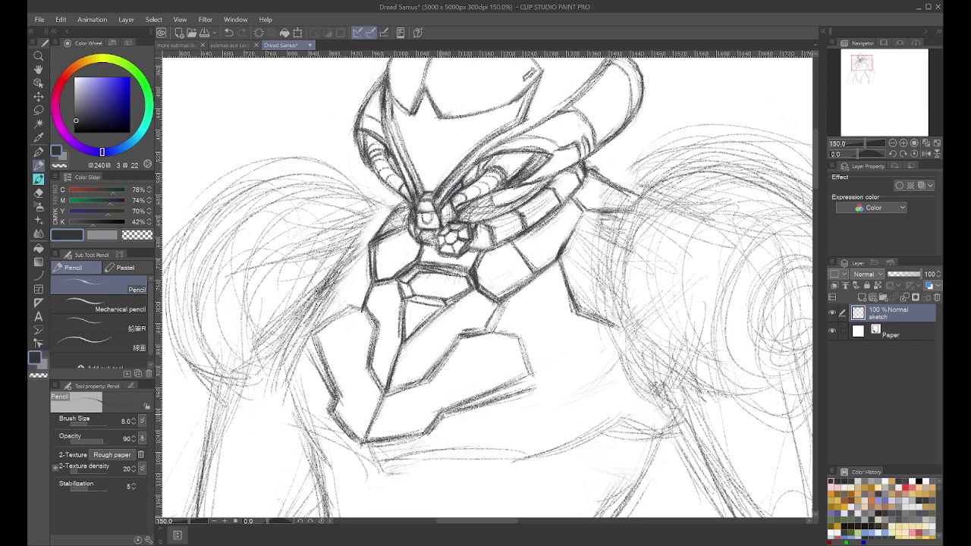
mouse_move(427, 417)
mouse_down()
mouse_move(452, 409)
mouse_move(429, 434)
mouse_move(369, 444)
mouse_up()
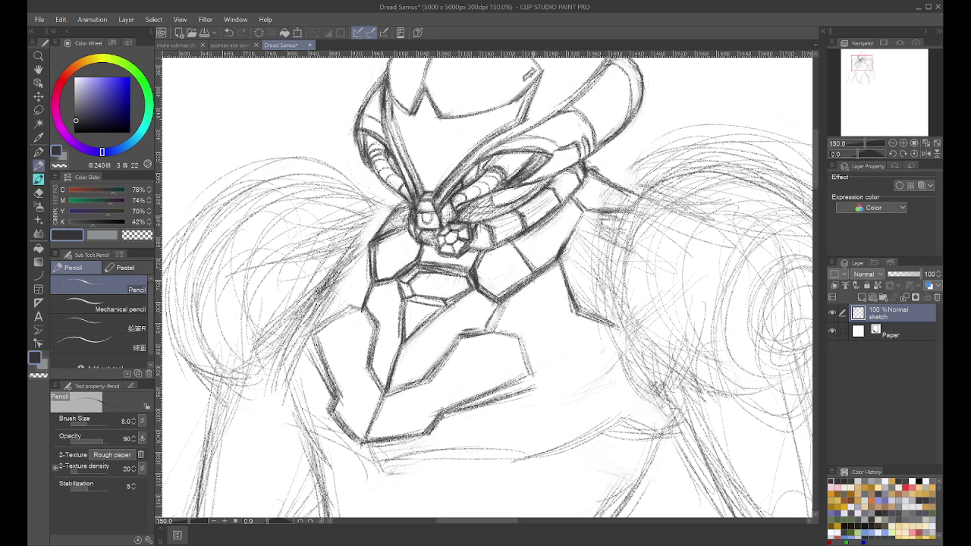
Step: Thicken the emblem's near stepped outline and darken the near chest plate's upper and rear edges
mouse_move(498, 304)
mouse_down()
mouse_move(487, 333)
mouse_move(458, 337)
mouse_move(433, 371)
mouse_up()
mouse_move(461, 334)
mouse_down()
mouse_move(425, 377)
mouse_move(447, 349)
mouse_up()
drag(443, 353, 426, 379)
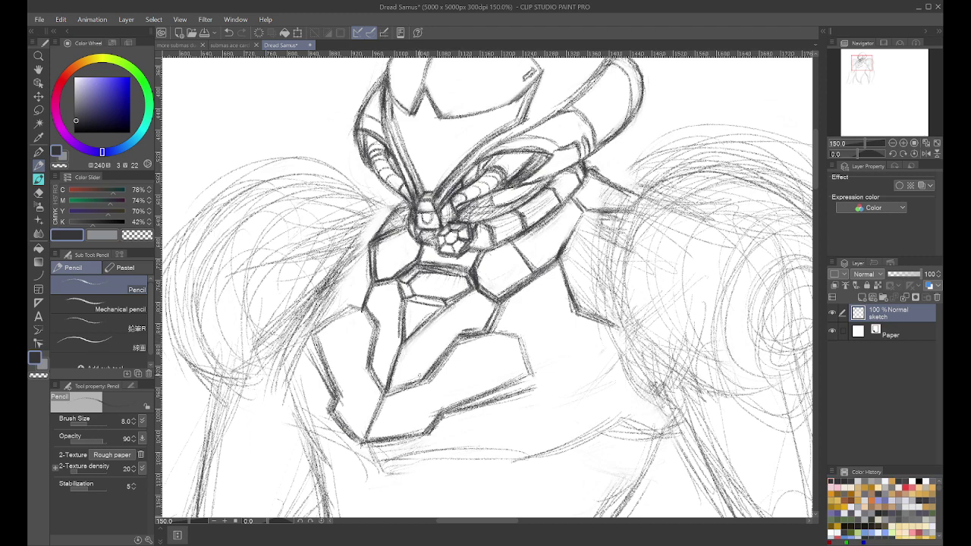
mouse_move(502, 307)
mouse_down()
mouse_move(488, 338)
mouse_move(458, 343)
mouse_move(436, 375)
mouse_up()
drag(463, 342, 448, 361)
drag(453, 353, 432, 381)
drag(372, 342, 367, 359)
drag(490, 332, 520, 338)
mouse_move(496, 332)
mouse_down()
mouse_move(521, 336)
mouse_move(528, 373)
mouse_up()
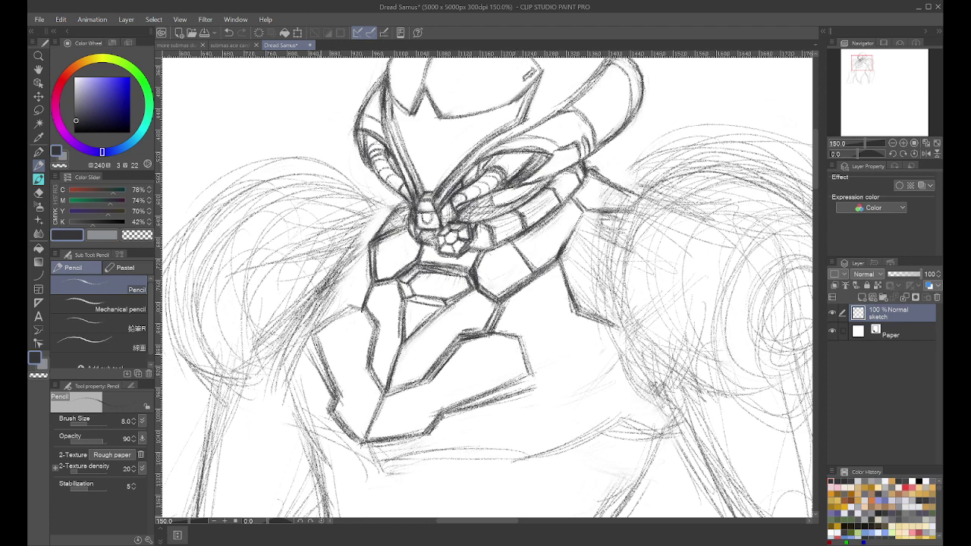
Step: Add a parallel outer line along the far chest plate's side edge
drag(311, 351, 329, 390)
drag(307, 359, 332, 396)
mouse_move(310, 352)
mouse_down()
mouse_move(333, 394)
mouse_move(326, 388)
mouse_up()
drag(303, 353, 326, 387)
Step: Outline a band beneath the near chest plate, erase its rough bottom line, and draw an angled edge from its rear corner
mouse_move(532, 389)
mouse_down()
mouse_move(536, 399)
mouse_move(448, 417)
mouse_move(523, 397)
mouse_move(523, 432)
mouse_move(423, 434)
mouse_up()
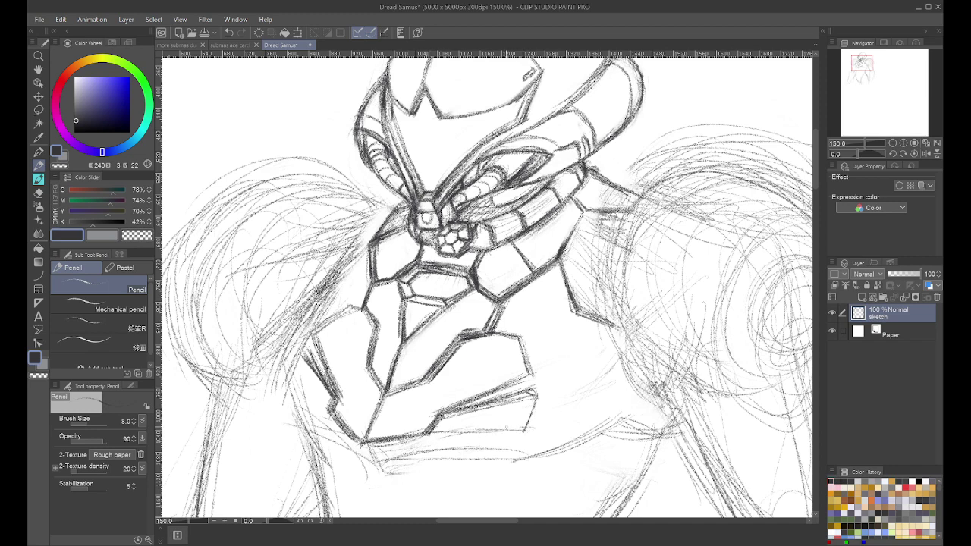
drag(520, 430, 423, 436)
key(e)
mouse_move(515, 428)
mouse_down()
mouse_move(485, 438)
mouse_move(496, 436)
mouse_up()
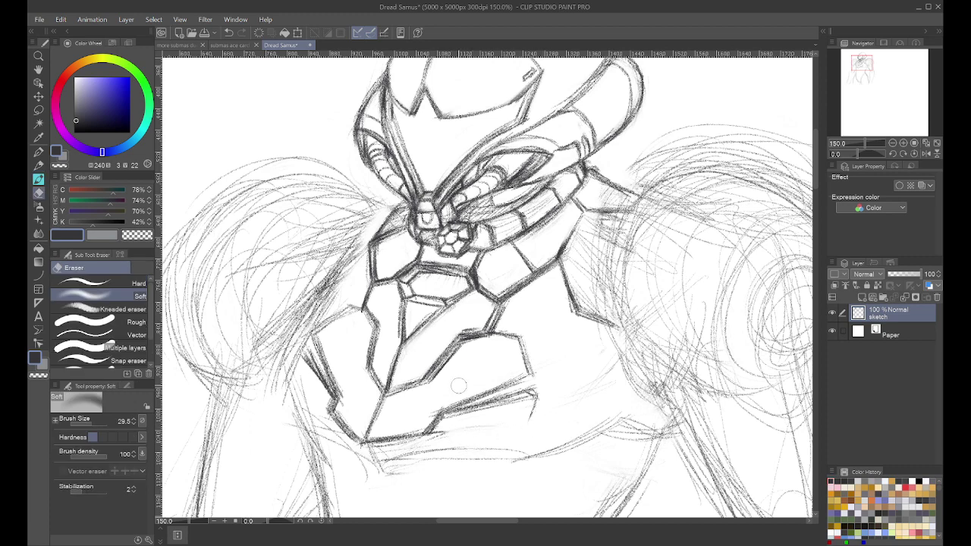
key(p)
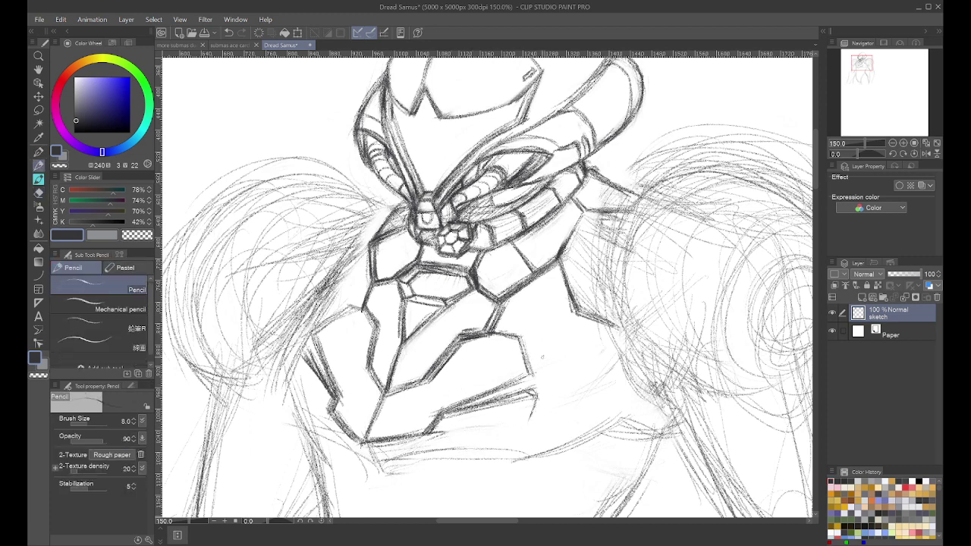
mouse_move(535, 394)
mouse_down()
mouse_move(558, 402)
mouse_move(587, 369)
mouse_move(552, 374)
mouse_move(568, 344)
mouse_move(569, 361)
mouse_up()
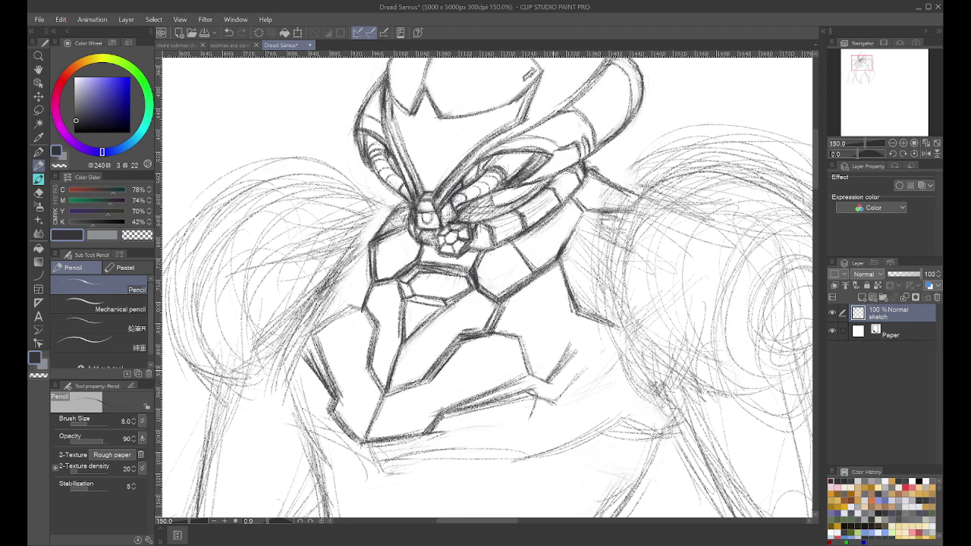